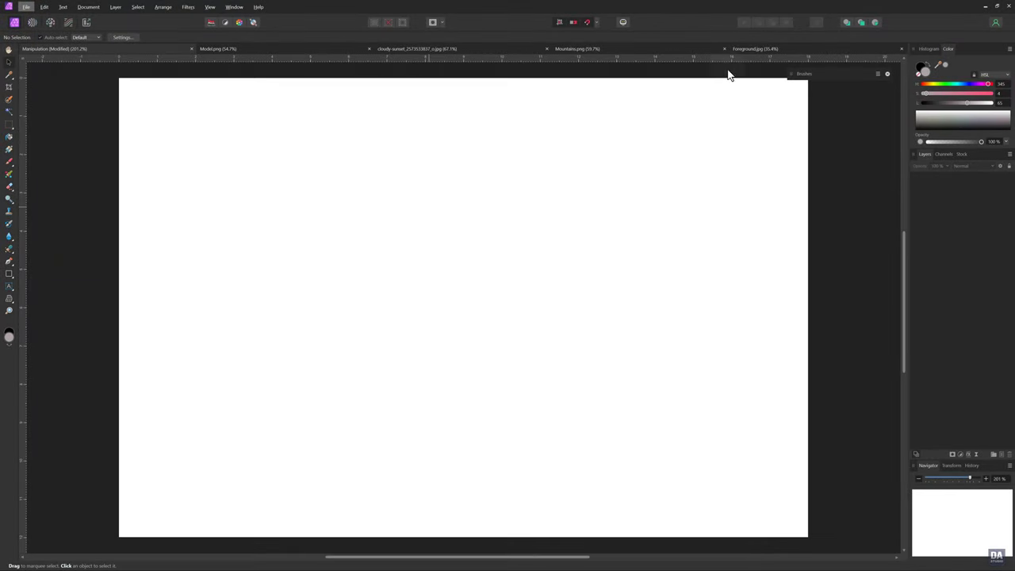
Copy the Foreground.jpg lakeshore photo and paste it into the Manipulation document.
left_click(750, 49)
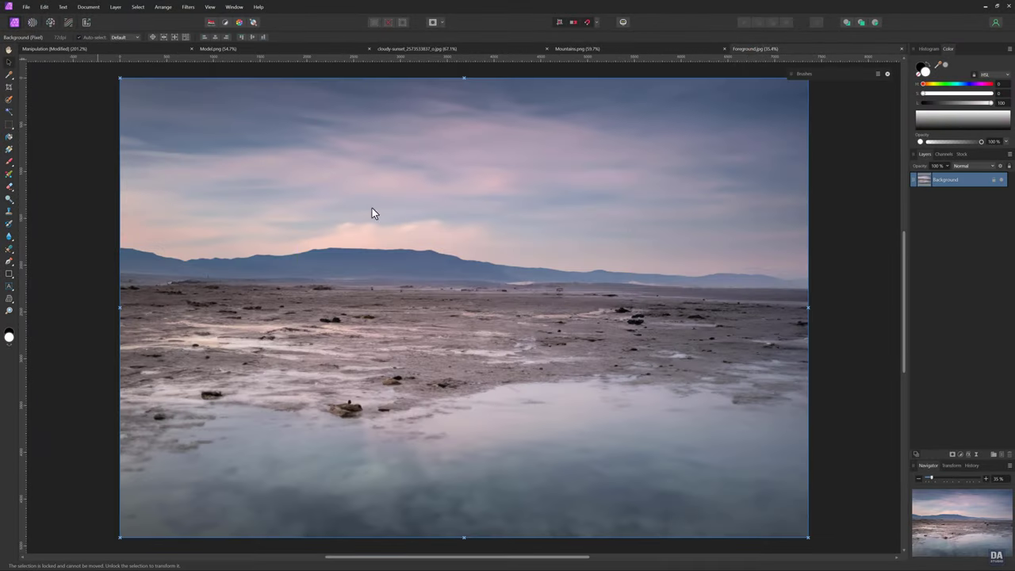
left_click(45, 7)
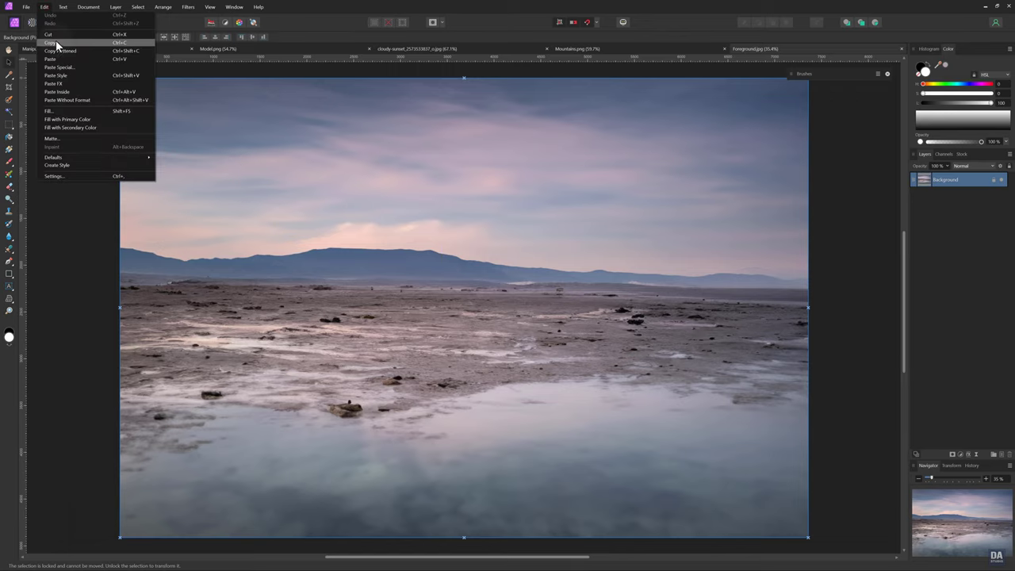
left_click(55, 44)
left_click(58, 46)
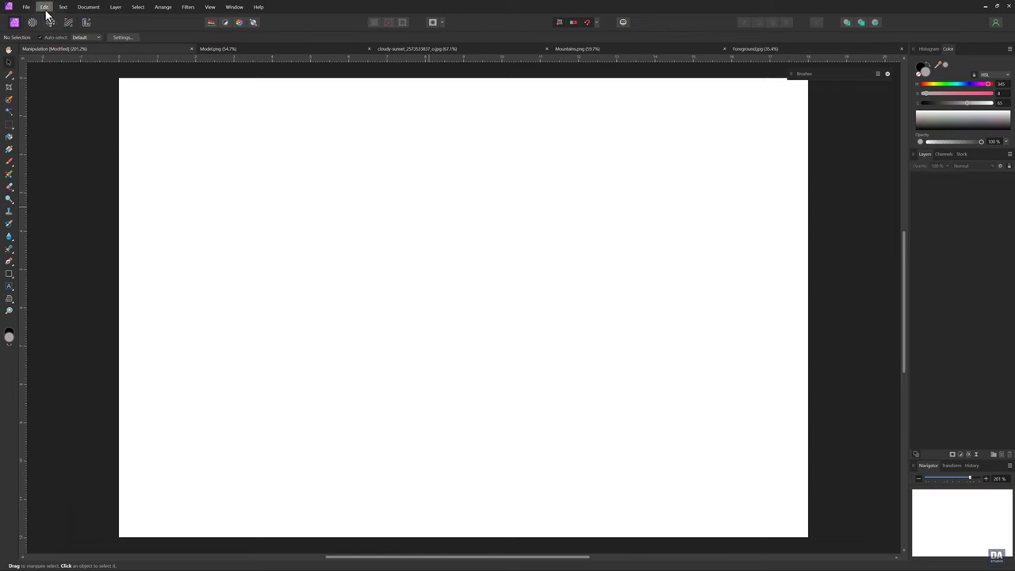
left_click(46, 7)
left_click(59, 60)
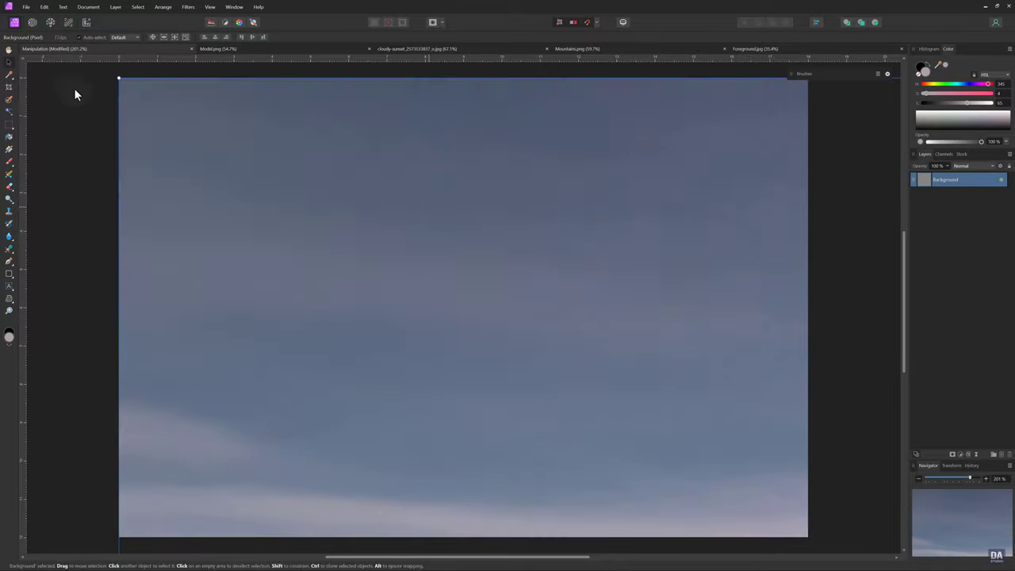
Scale the lakeshore photo to fit the canvas and lower its top edge, leaving a white strip.
key("z")
mouse_move(226, 173)
left_mouse_down()
mouse_move(465, 300)
mouse_move(319, 238)
left_mouse_up()
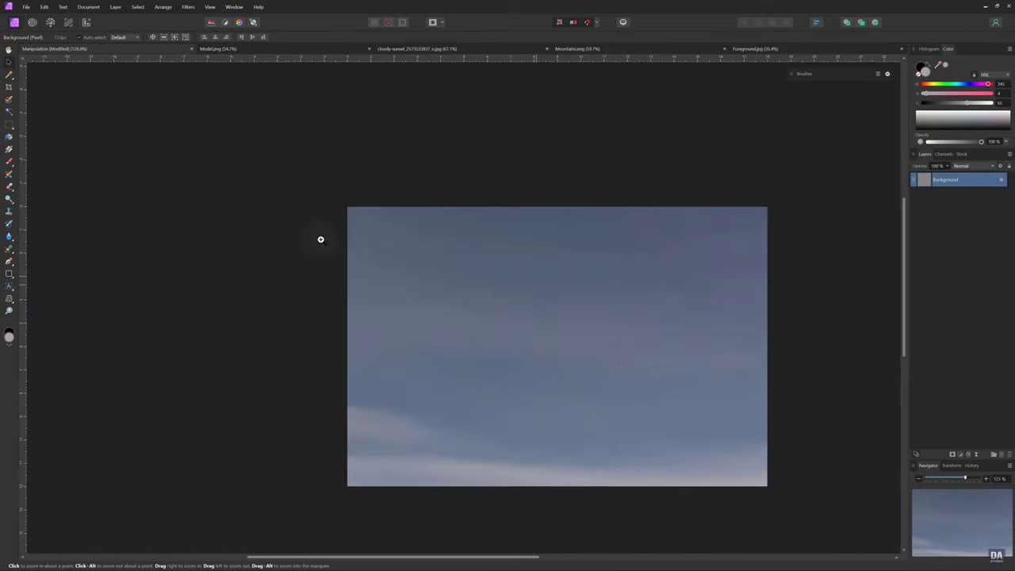
key("v")
mouse_move(530, 348)
left_mouse_down()
mouse_move(313, 256)
mouse_move(267, 214)
mouse_move(564, 400)
mouse_move(235, 182)
mouse_move(158, 147)
mouse_move(302, 143)
mouse_move(532, 251)
left_mouse_up()
left_click_drag(494, 378, 261, 222)
key("z")
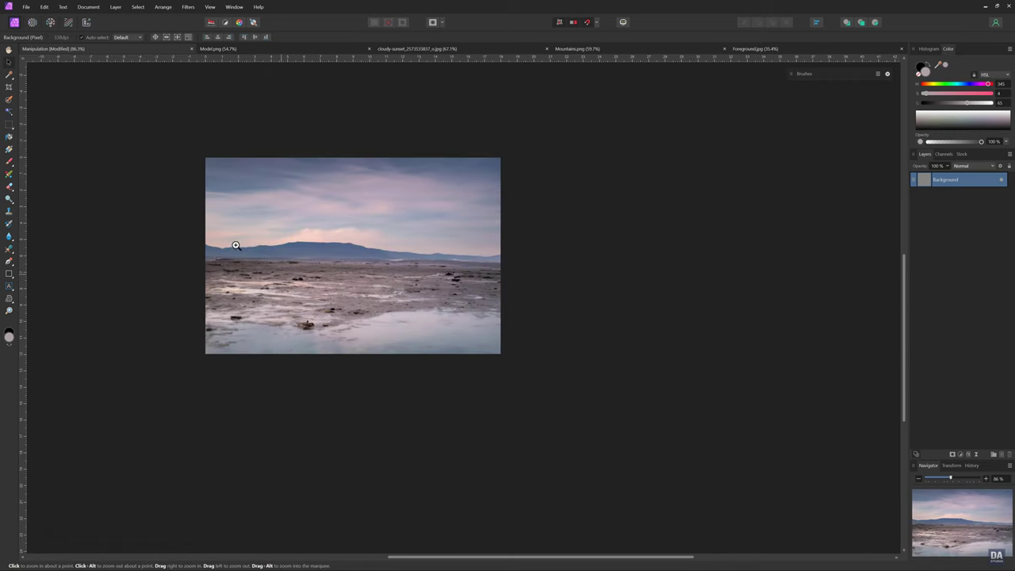
mouse_move(309, 258)
left_mouse_down()
mouse_move(406, 283)
mouse_move(420, 302)
mouse_move(440, 295)
mouse_move(436, 284)
left_mouse_up()
key("v")
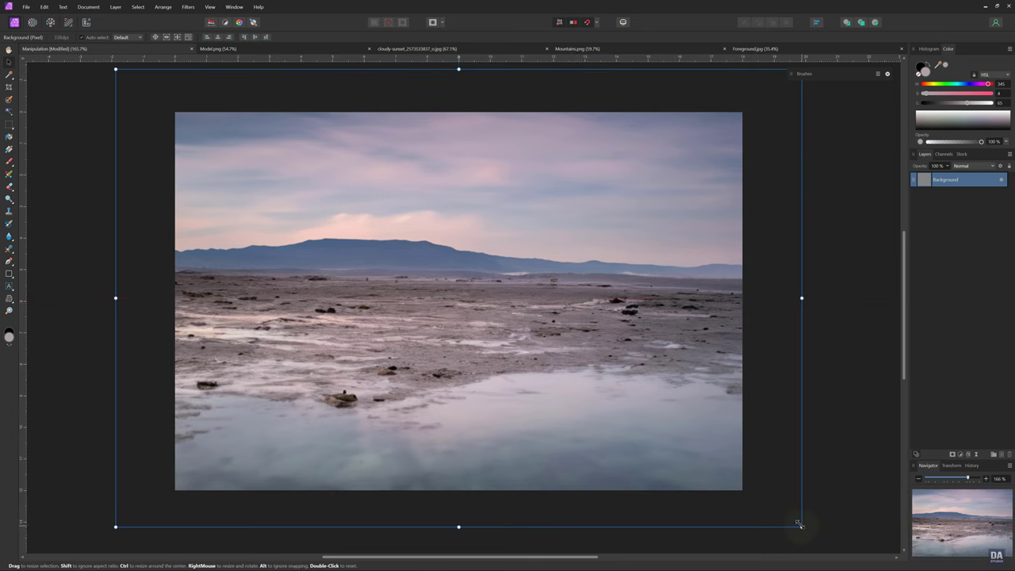
left_click_drag(798, 524, 754, 495)
left_click_drag(596, 374, 588, 367)
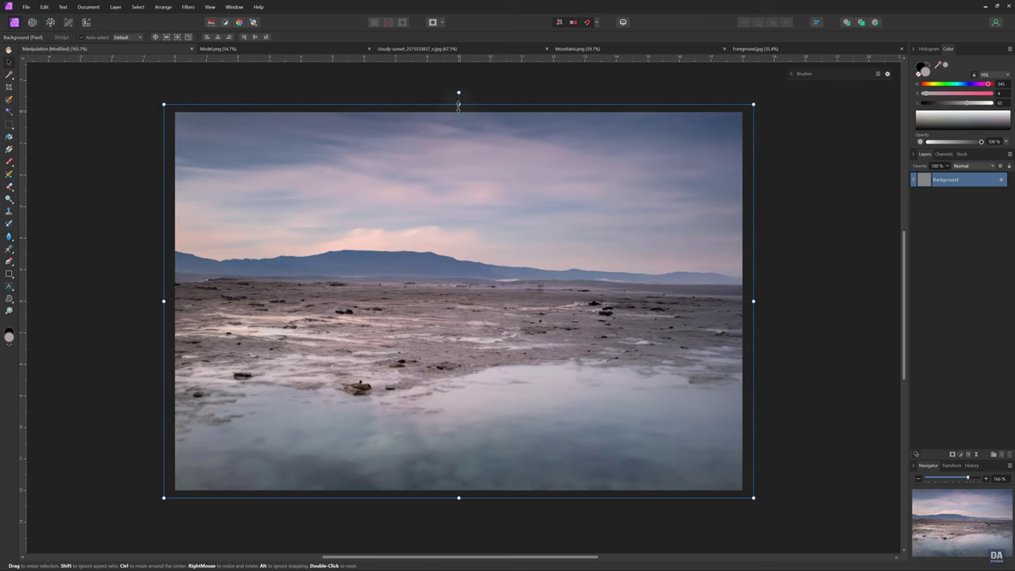
left_click_drag(458, 104, 457, 158)
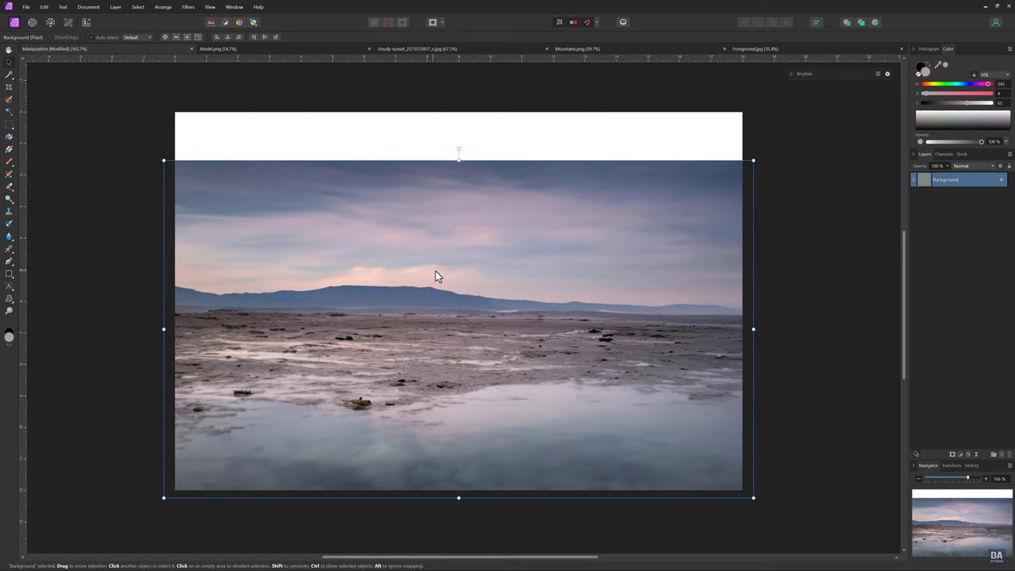
Add a mask to the lakeshore layer and choose a cloud brush from the environment brushes.
left_click(952, 455)
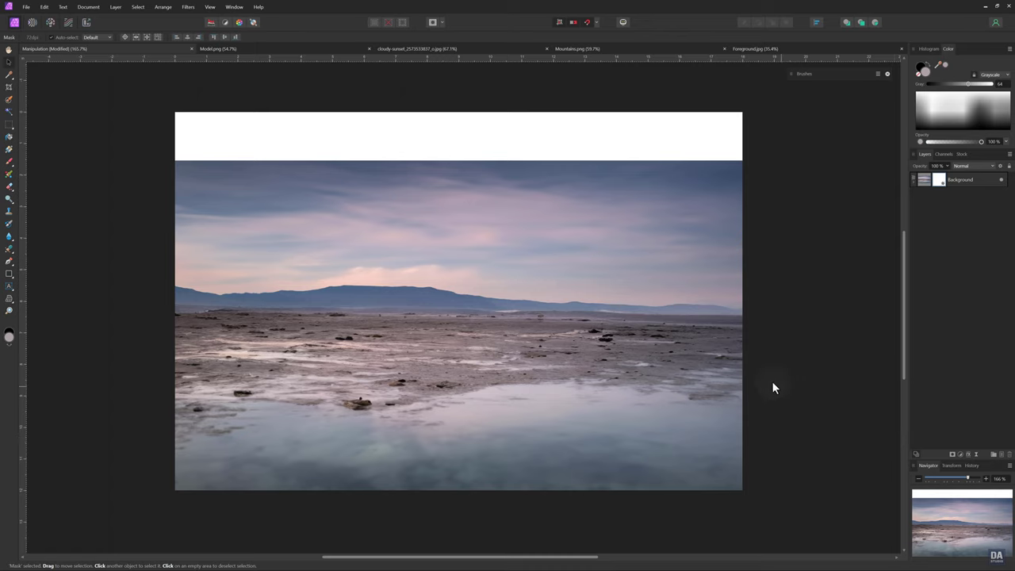
left_click(9, 162)
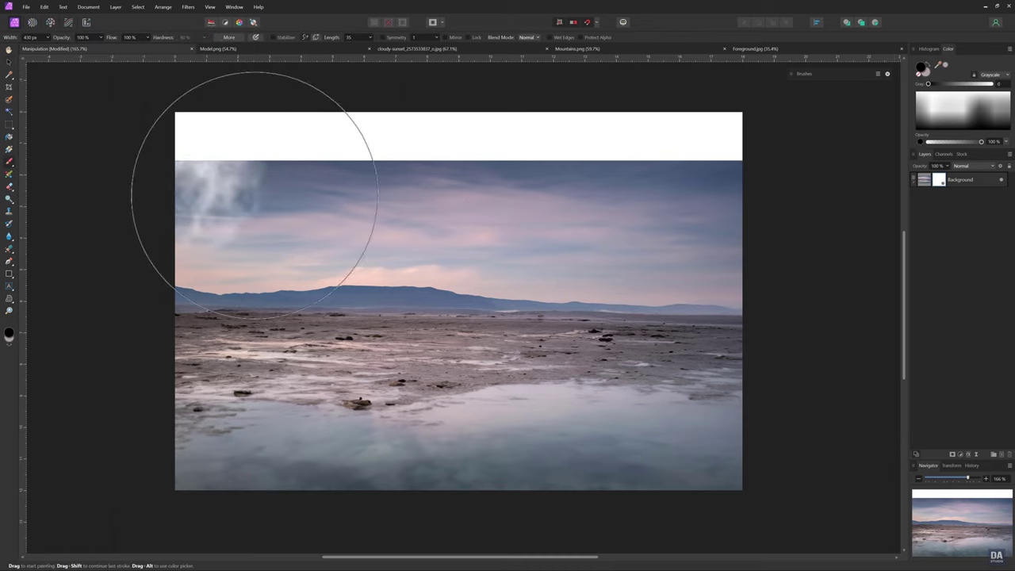
left_click(800, 74)
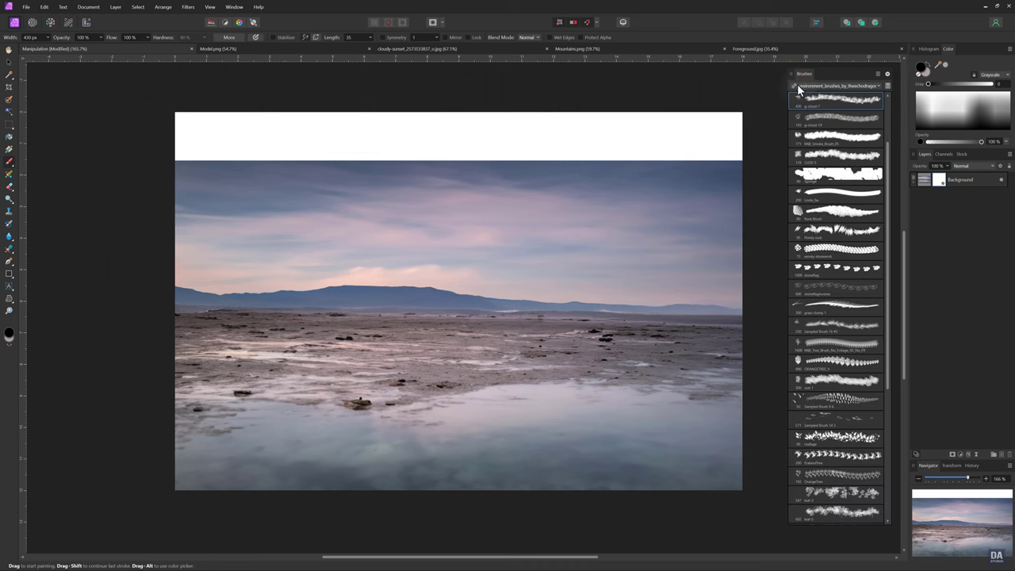
scroll(888, 115, "up", 2)
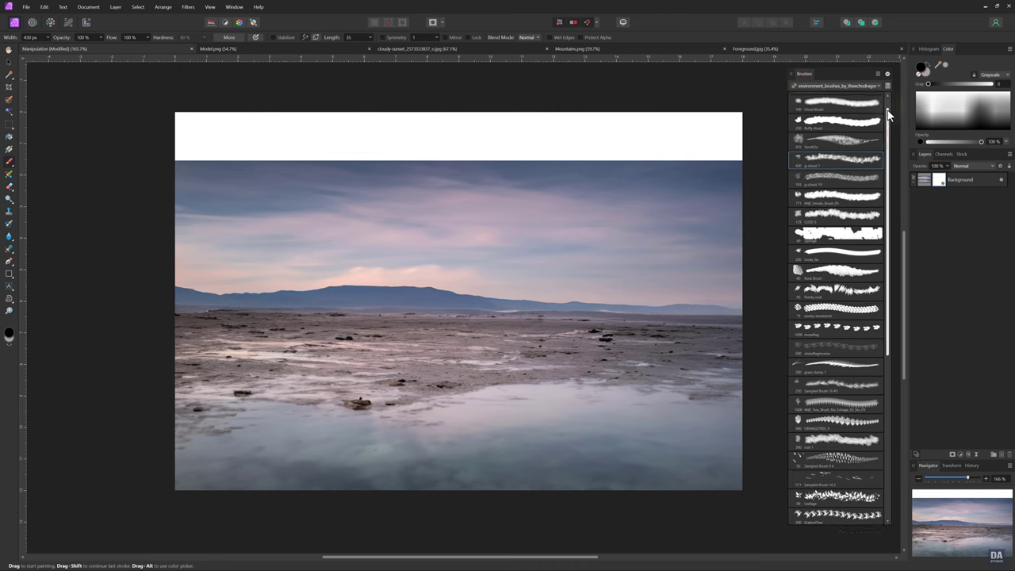
scroll(888, 115, "up", 1)
left_click(821, 87)
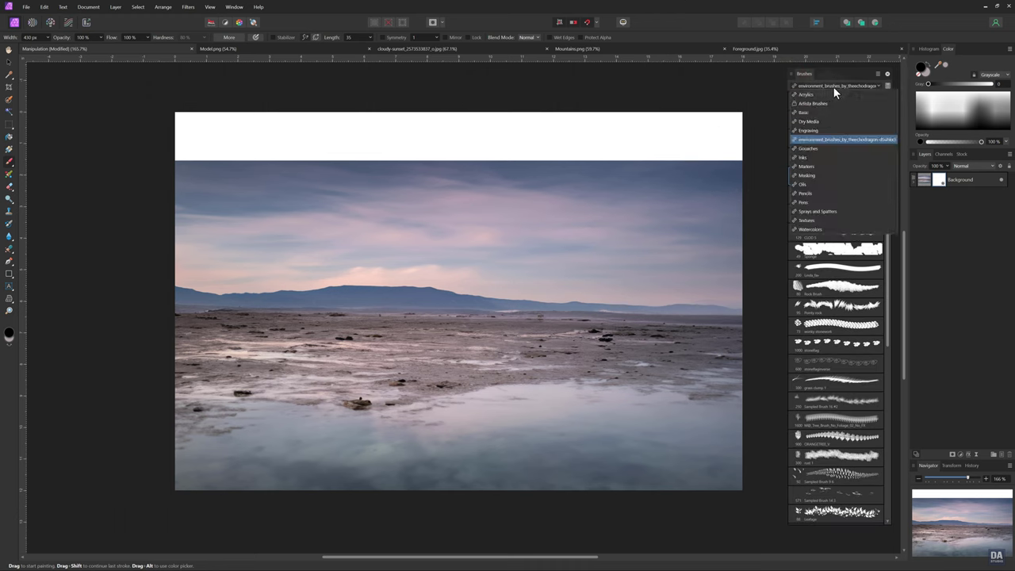
left_click(833, 88)
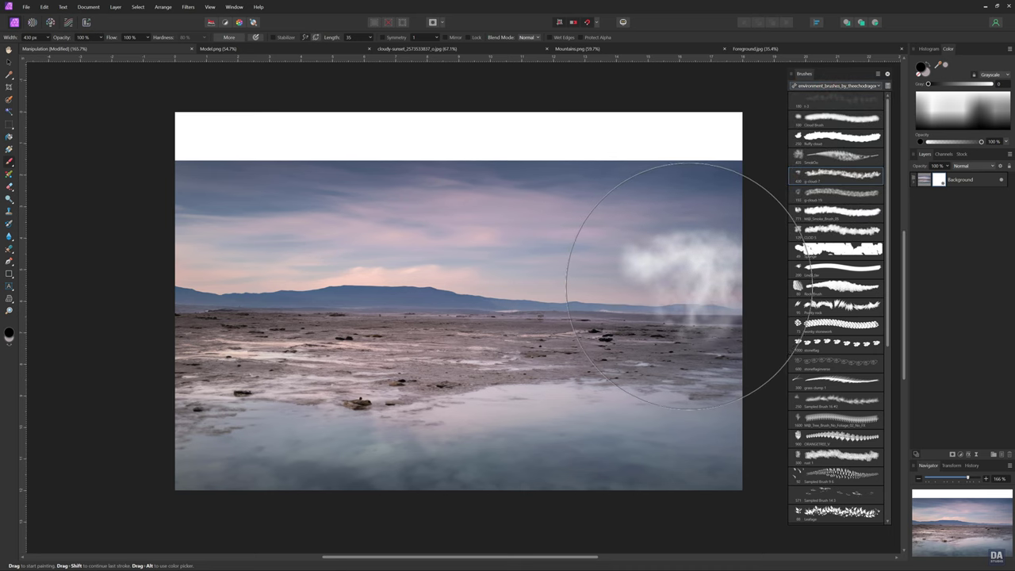
Paint cloud strokes over the sky and left foreground rocks to dissolve them into fog.
mouse_move(680, 277)
left_mouse_down()
mouse_move(651, 190)
mouse_move(673, 188)
left_mouse_up()
mouse_move(748, 170)
left_mouse_down()
mouse_move(277, 204)
mouse_move(144, 236)
mouse_move(227, 262)
mouse_move(113, 335)
mouse_move(169, 290)
mouse_move(613, 209)
mouse_move(335, 252)
mouse_move(706, 274)
mouse_move(367, 251)
mouse_move(140, 272)
mouse_move(220, 272)
mouse_move(404, 215)
mouse_move(601, 222)
mouse_move(338, 229)
mouse_move(249, 270)
mouse_move(711, 249)
mouse_move(431, 237)
mouse_move(442, 242)
left_mouse_up()
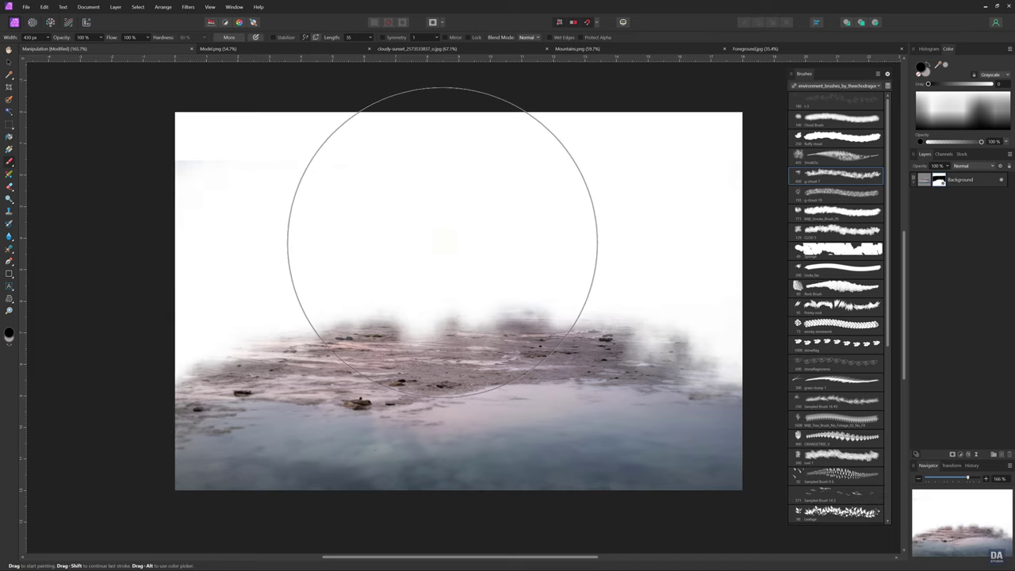
key("bracketleft")
key("bracketleft")
key("bracketleft")
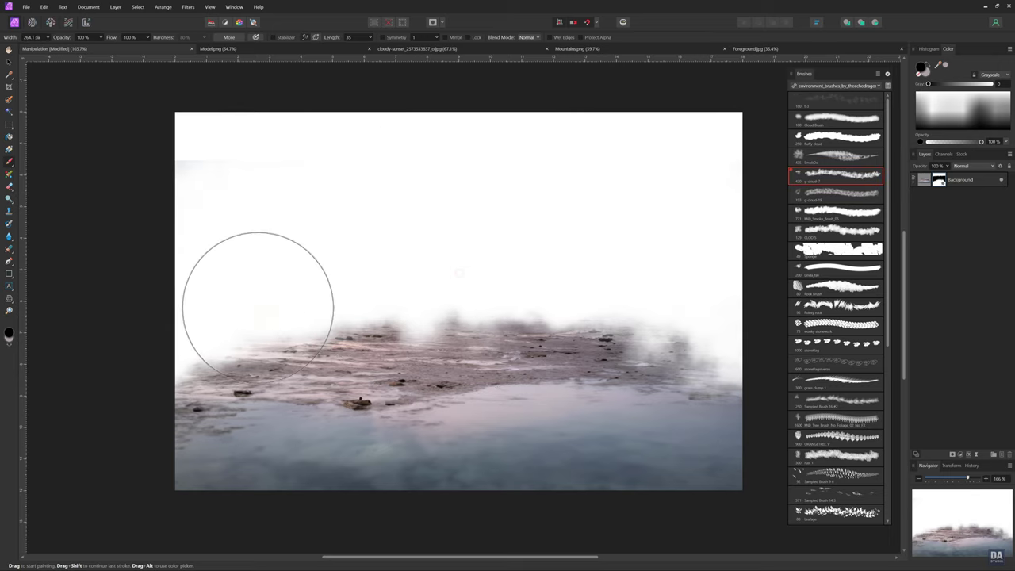
mouse_move(257, 306)
left_mouse_down()
mouse_move(403, 238)
mouse_move(720, 306)
mouse_move(657, 278)
mouse_move(449, 258)
left_mouse_up()
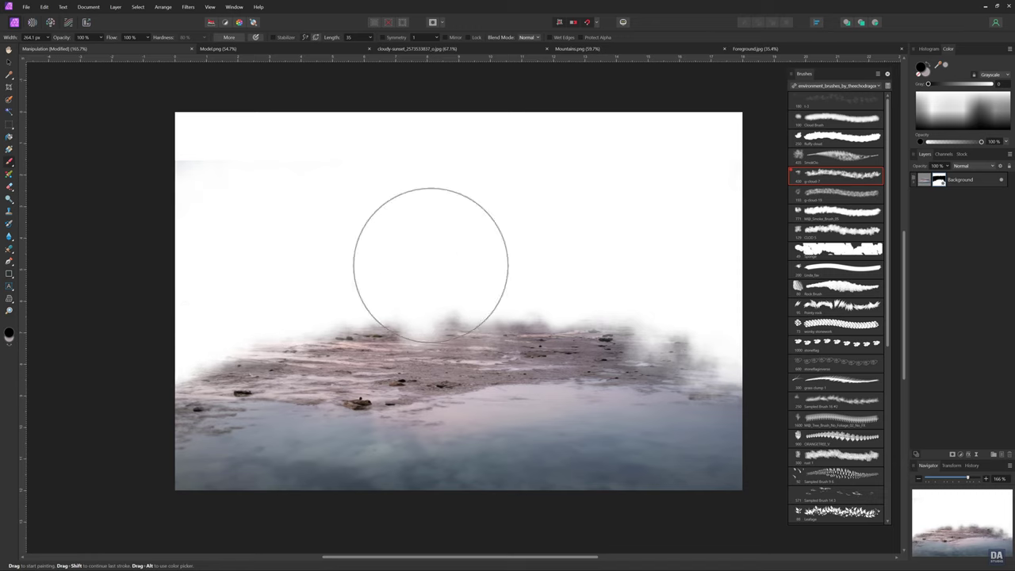
Add a new empty pixel layer beneath the lakeshore photo.
key("v")
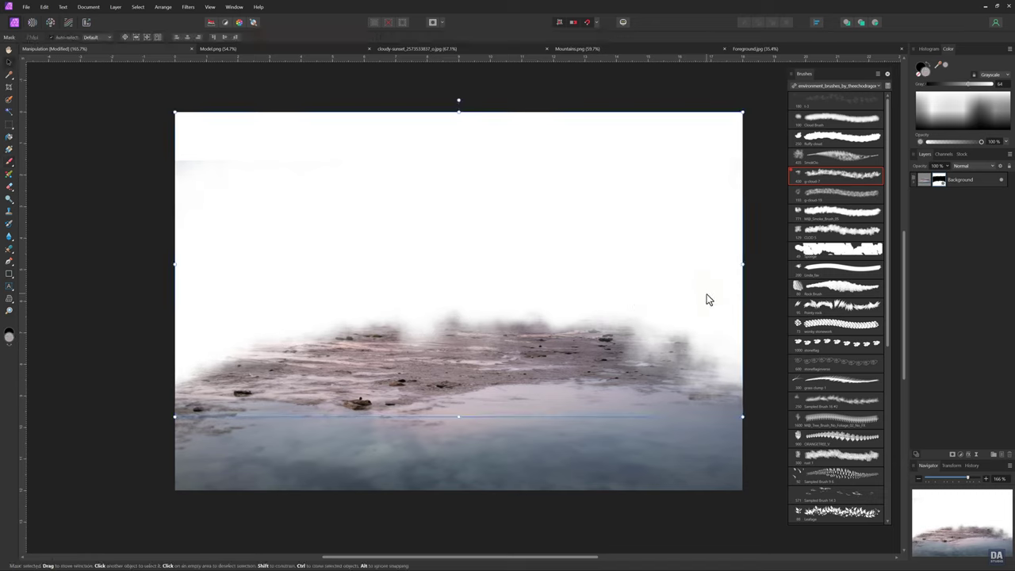
left_click(759, 297)
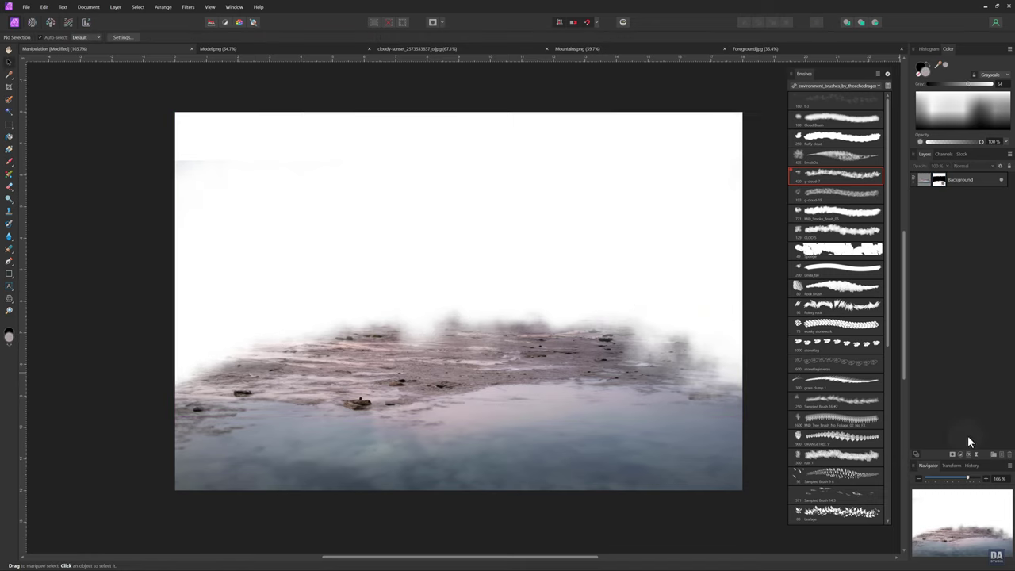
left_click(1000, 453)
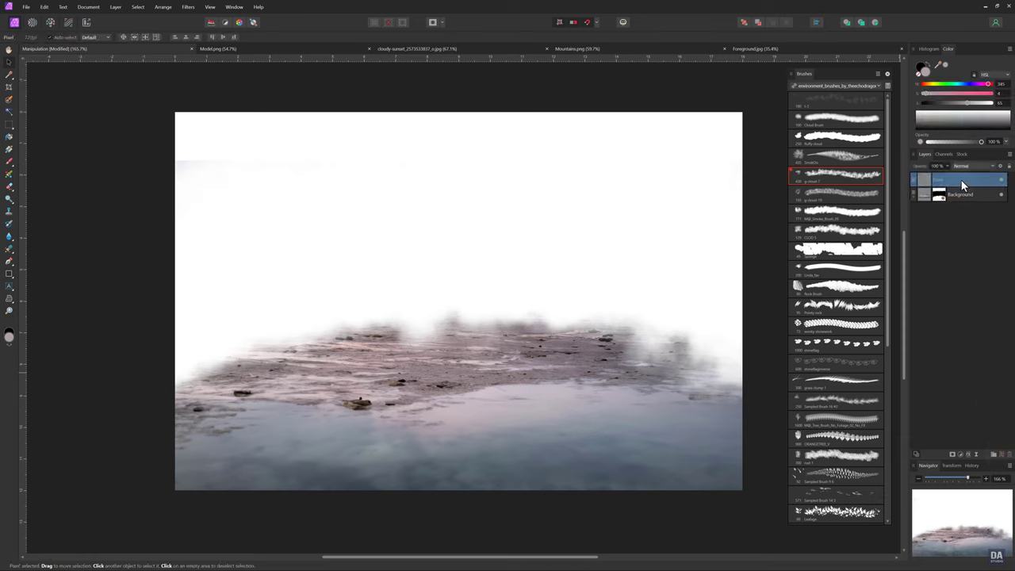
left_click_drag(961, 180, 954, 225)
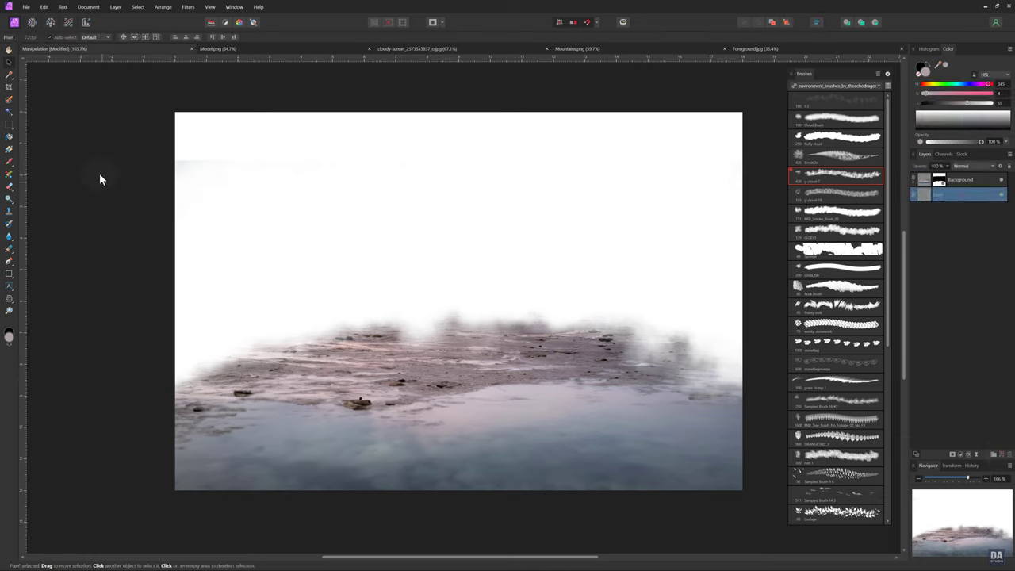
Flood-fill the new layer with a sampled dusty mauve colour.
left_click(9, 75)
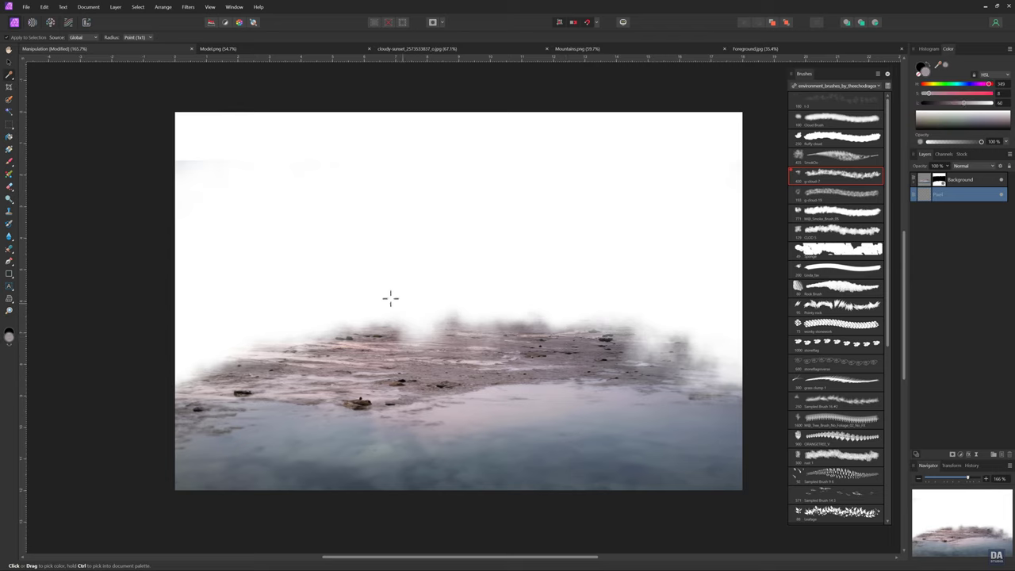
left_click(9, 138)
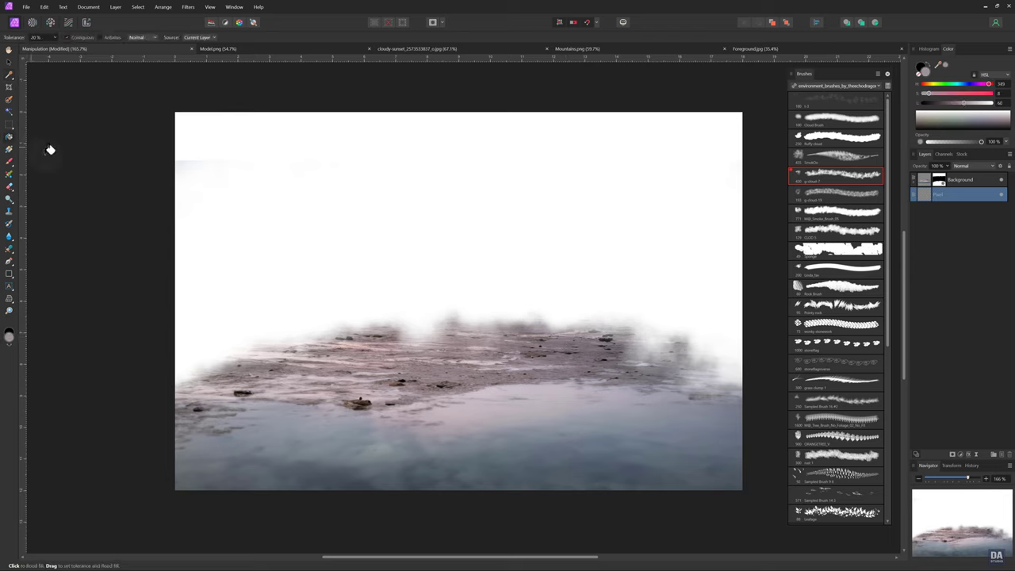
left_click(711, 258)
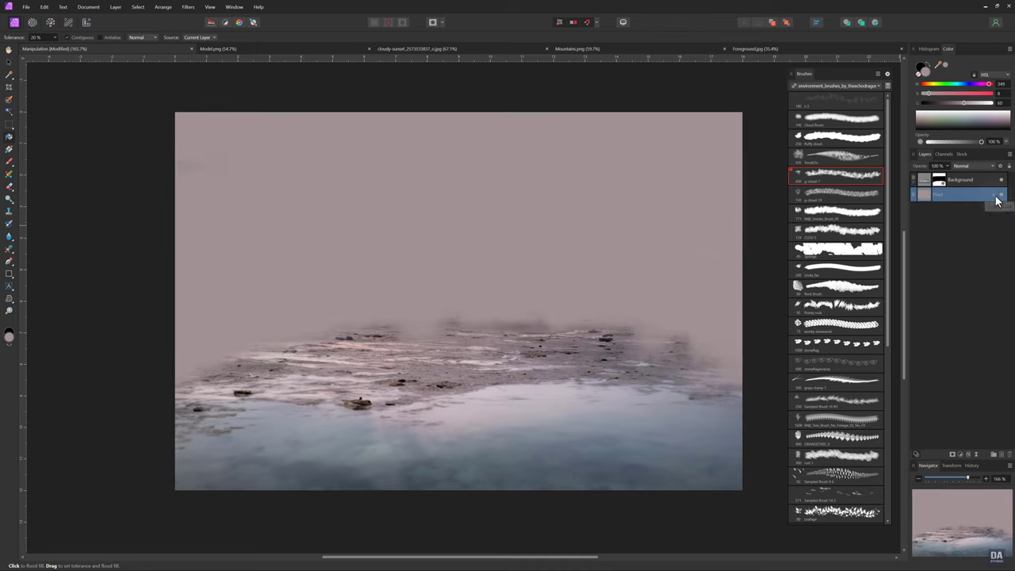
left_click(1000, 195)
left_click(999, 195)
key("v")
left_click(785, 228)
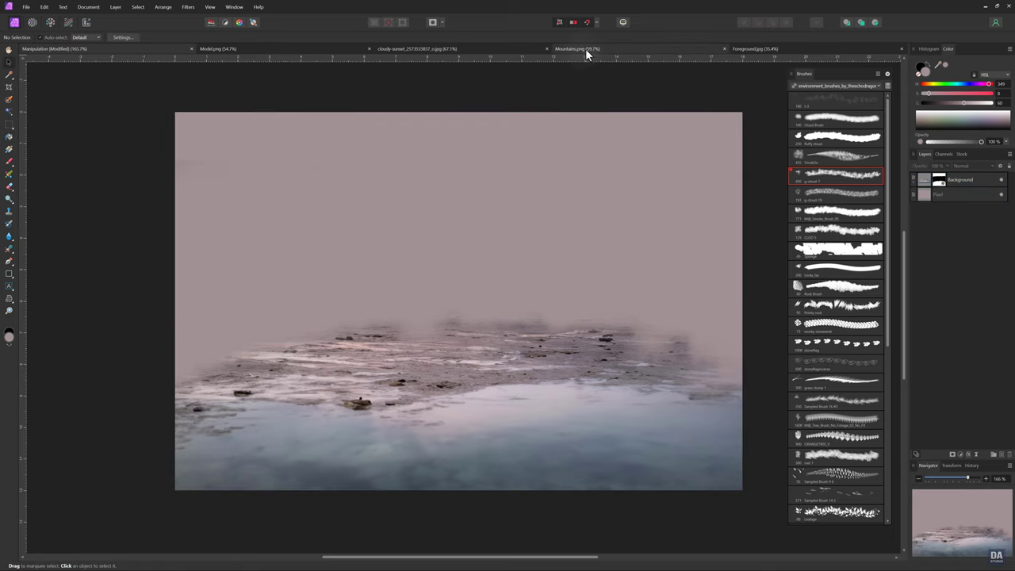
Copy the cloudy sunset sky photo and paste it into the Manipulation composite.
left_click(500, 49)
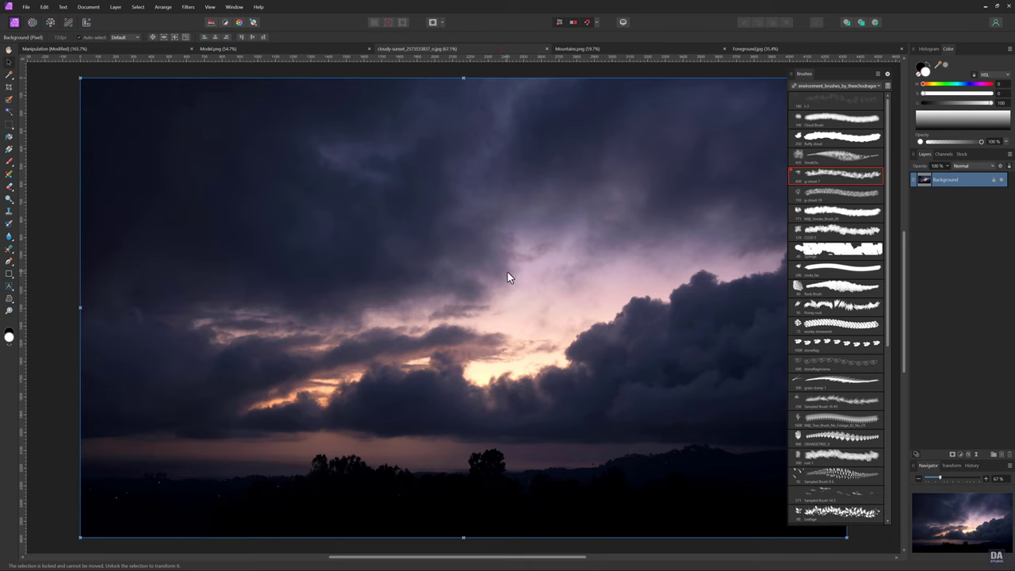
left_click_drag(509, 277, 481, 273)
left_click(44, 6)
left_click(54, 49)
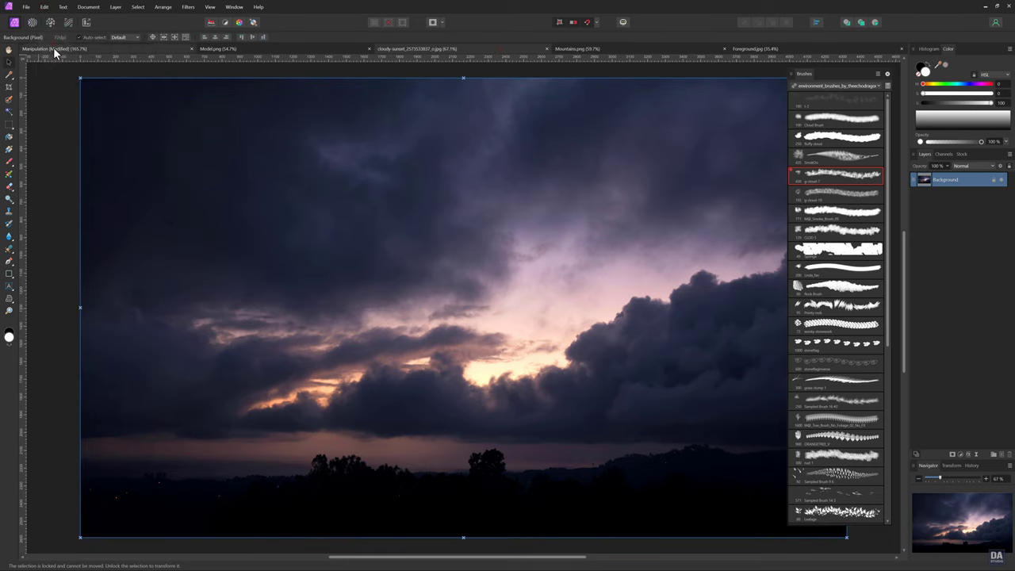
left_click(59, 49)
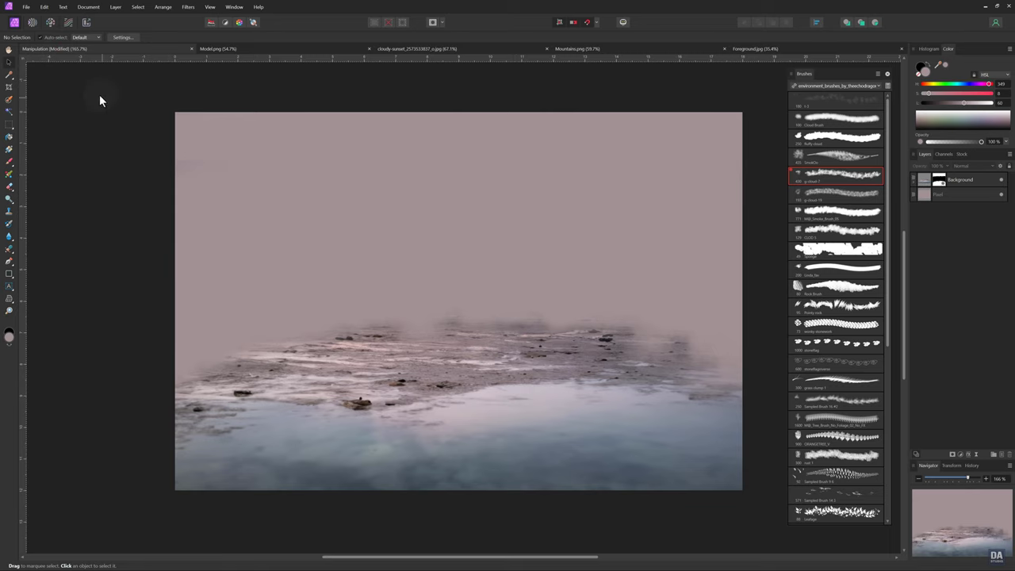
left_click(44, 7)
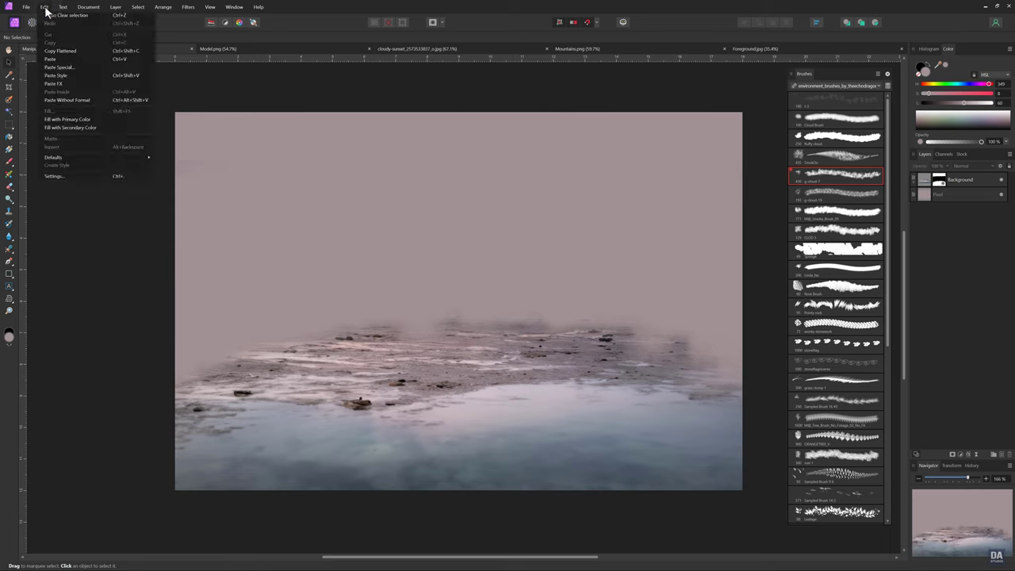
left_click(58, 59)
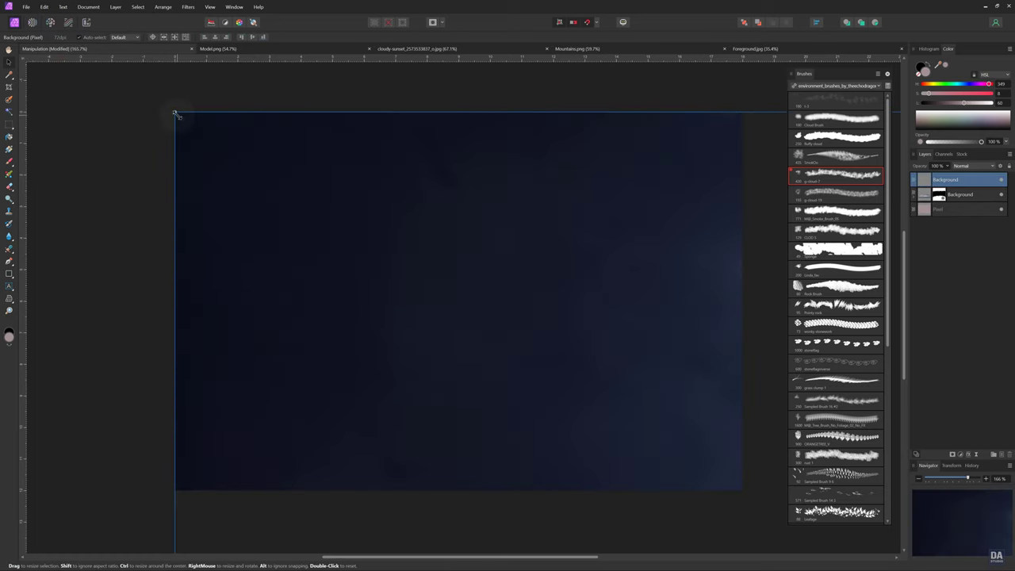
Resize and position the sky to fill the top, its treeline meeting the rocky shore.
left_click_drag(174, 118, 383, 241)
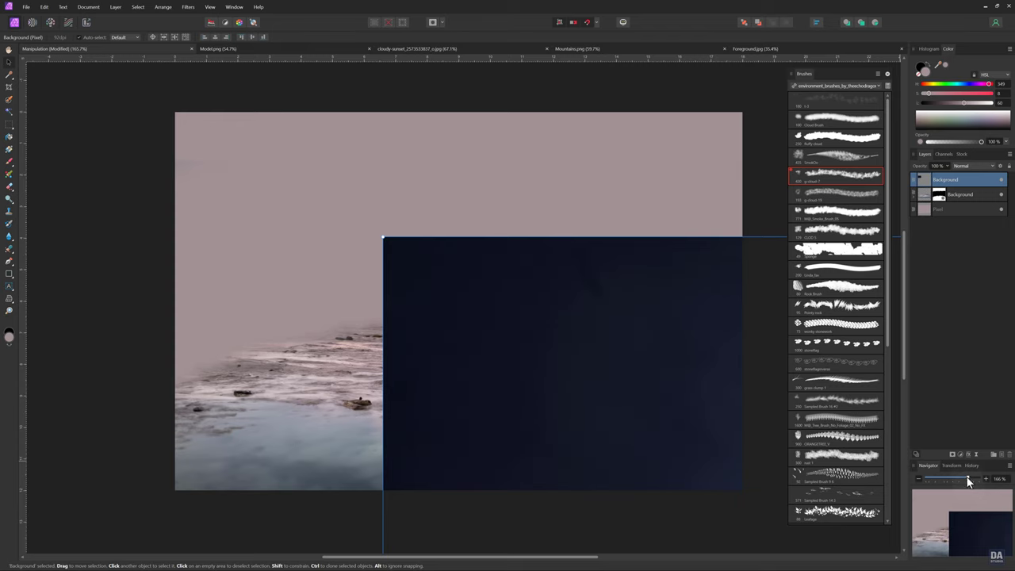
left_click_drag(967, 481, 943, 480)
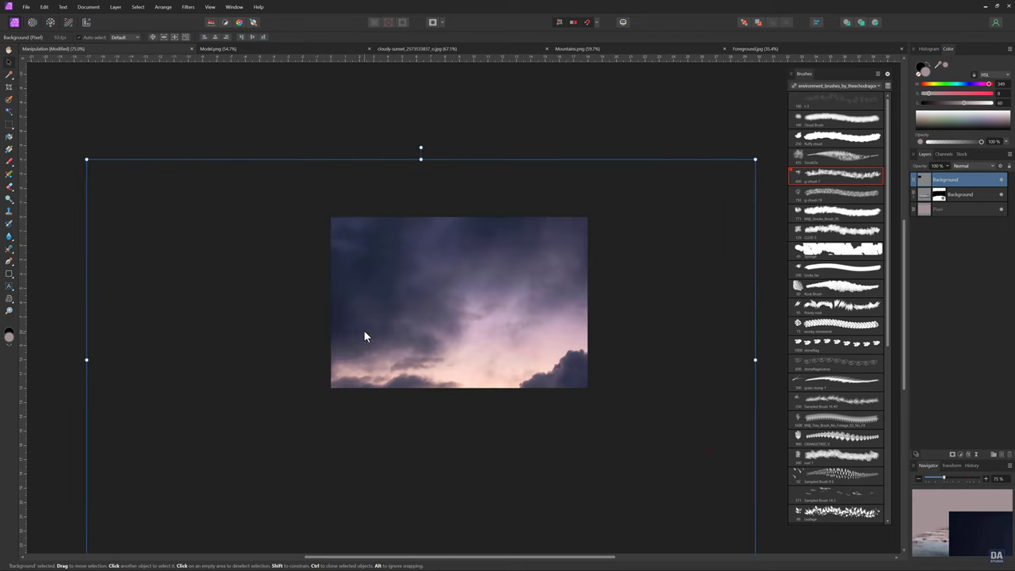
mouse_move(738, 166)
left_mouse_down()
mouse_move(396, 374)
mouse_move(516, 303)
mouse_move(559, 260)
left_mouse_up()
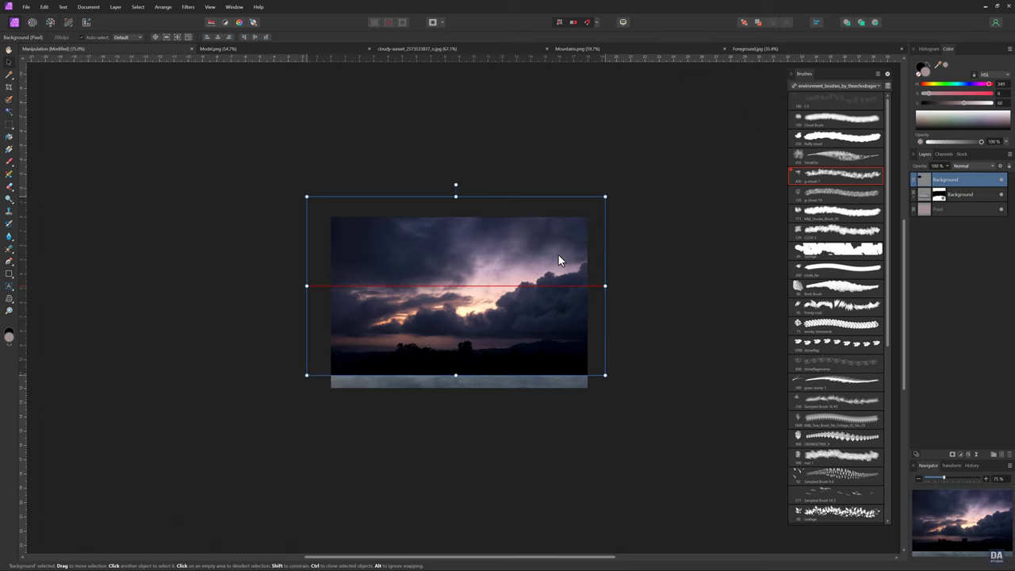
left_click_drag(597, 203, 547, 235)
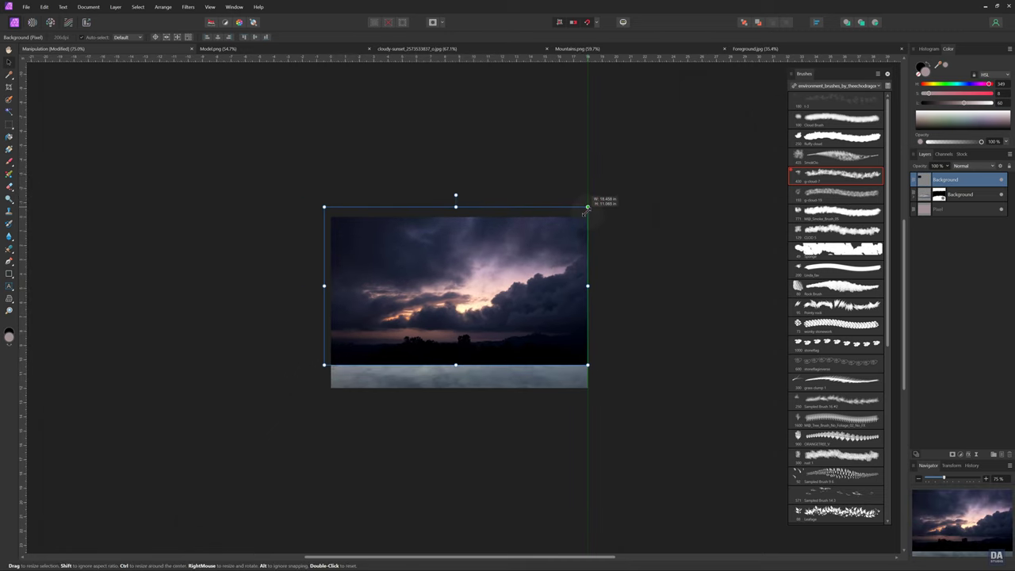
mouse_move(483, 287)
left_mouse_down()
mouse_move(521, 277)
mouse_move(514, 272)
left_mouse_up()
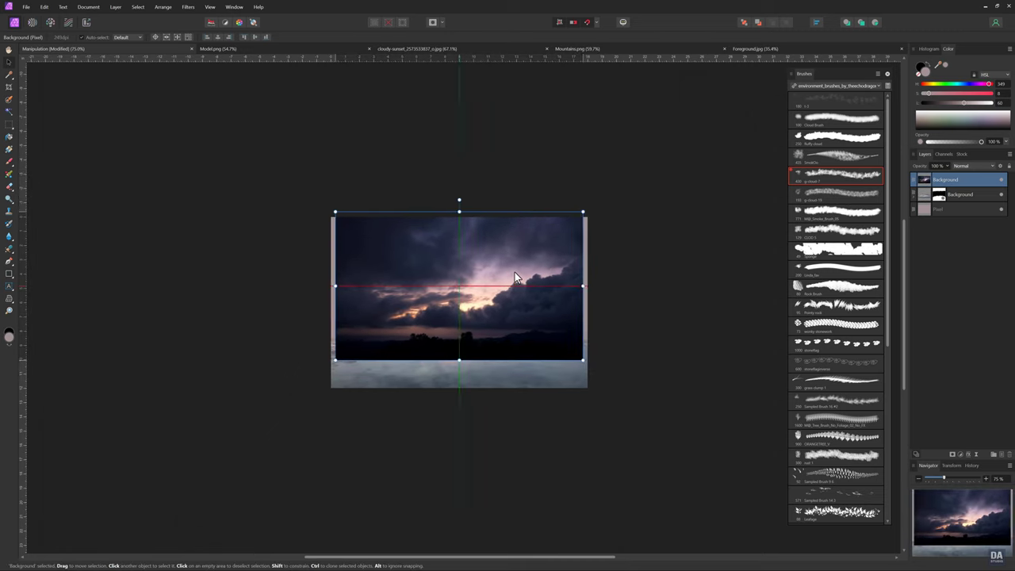
mouse_move(578, 358)
left_mouse_down()
mouse_move(593, 360)
mouse_move(539, 327)
left_mouse_up()
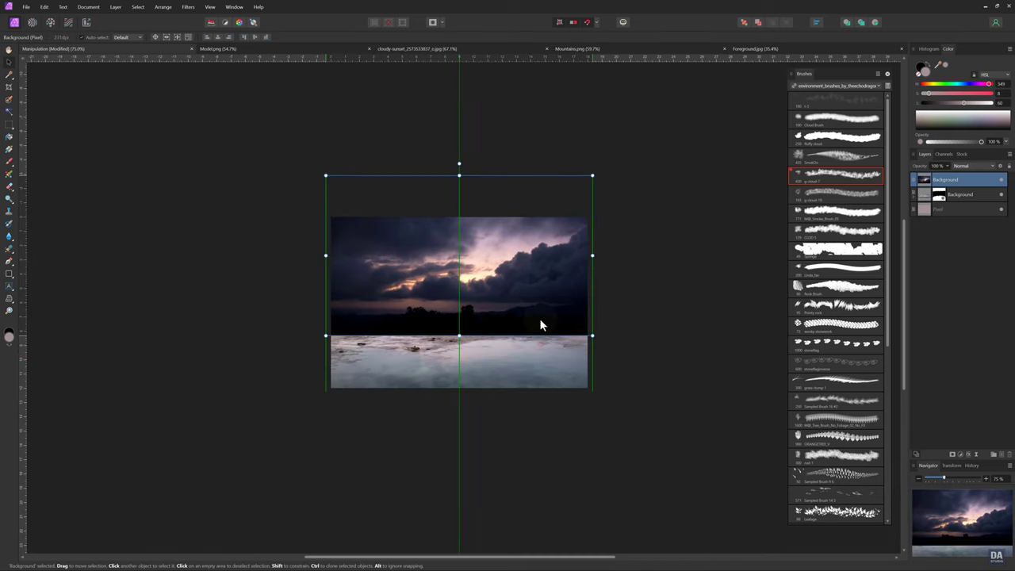
left_click_drag(459, 173, 460, 206)
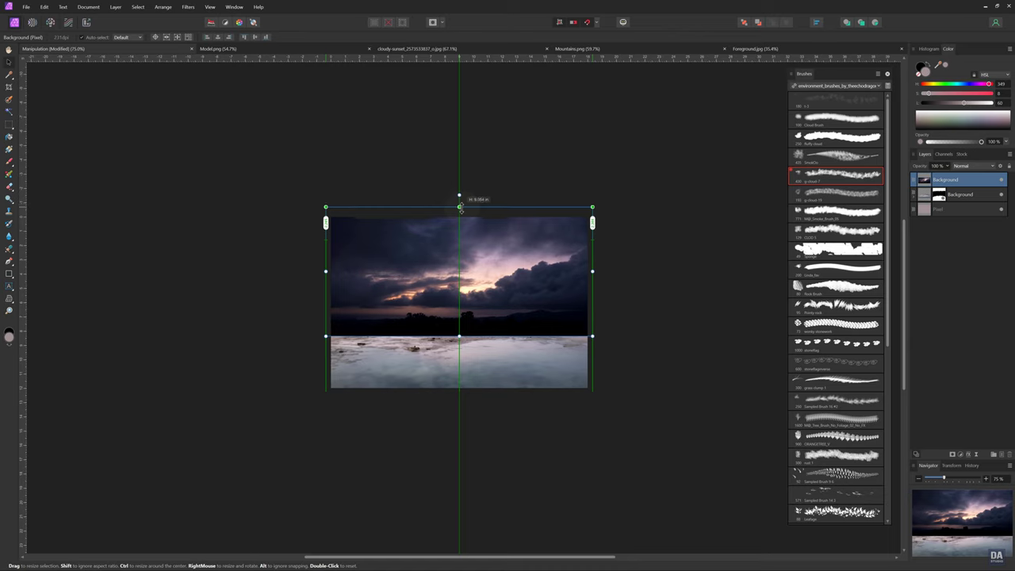
left_click_drag(460, 206, 460, 211)
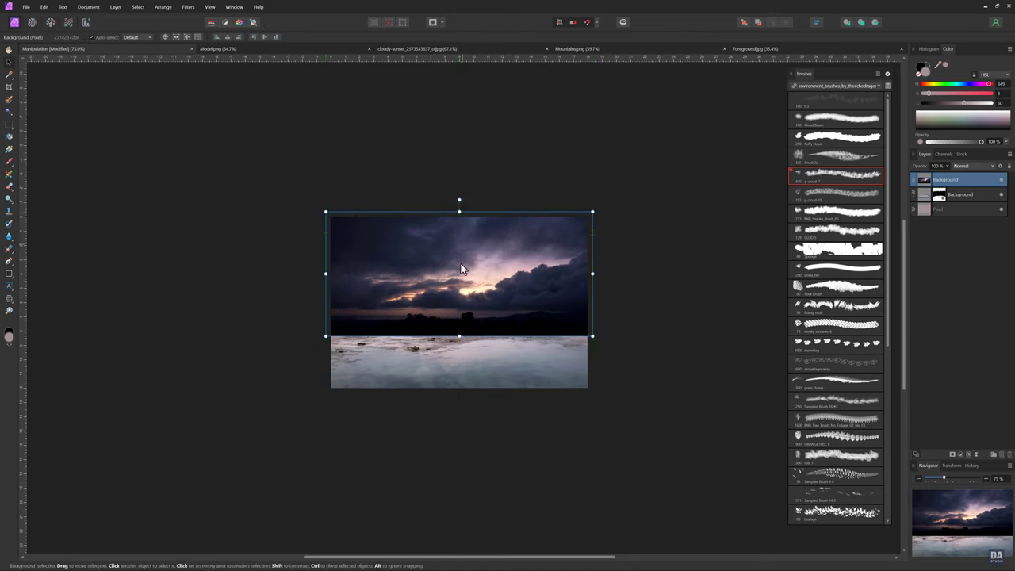
left_click_drag(459, 335, 466, 277)
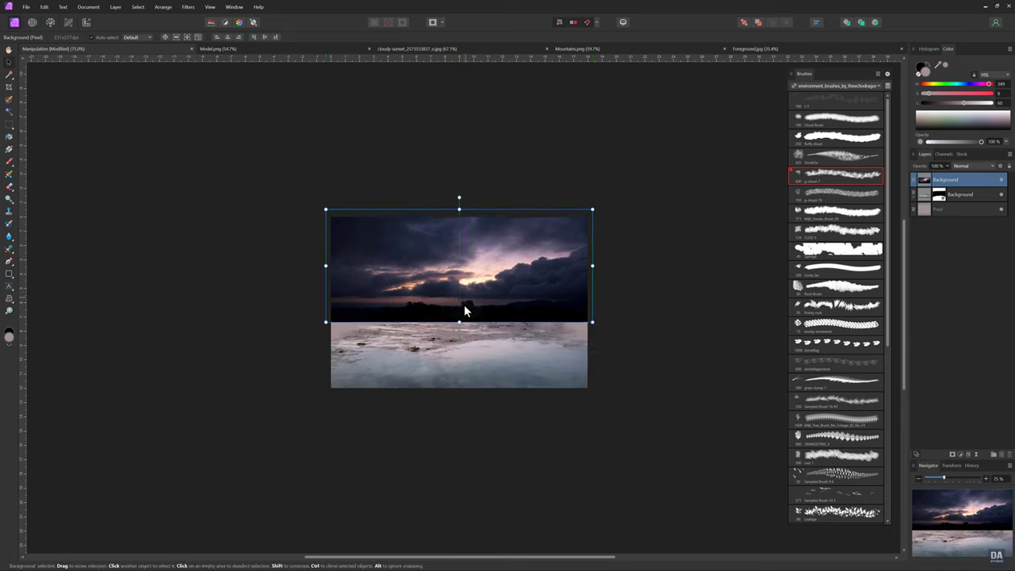
left_click_drag(459, 321, 459, 325)
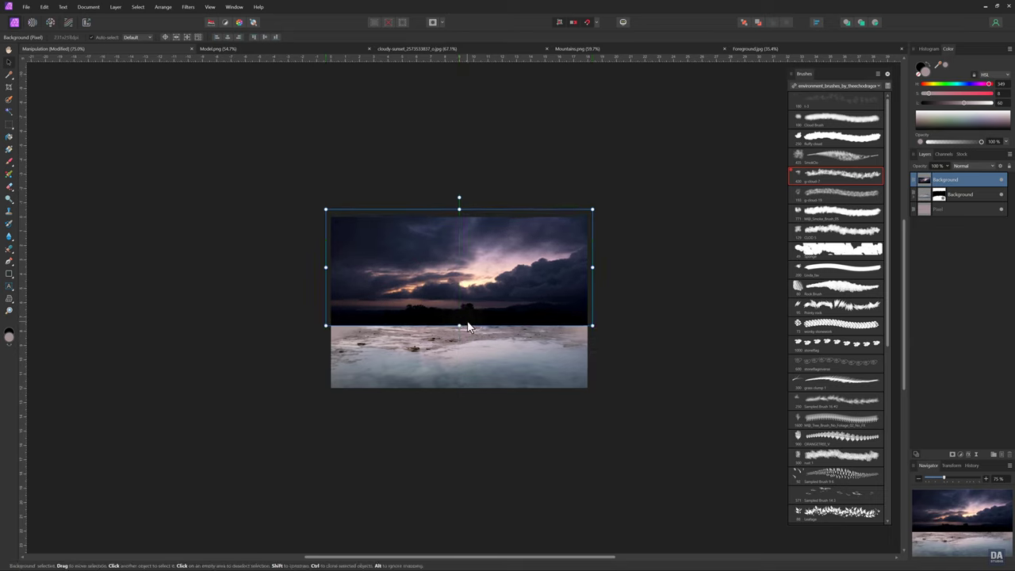
scroll(516, 296, "up", 5)
left_click_drag(569, 294, 489, 308)
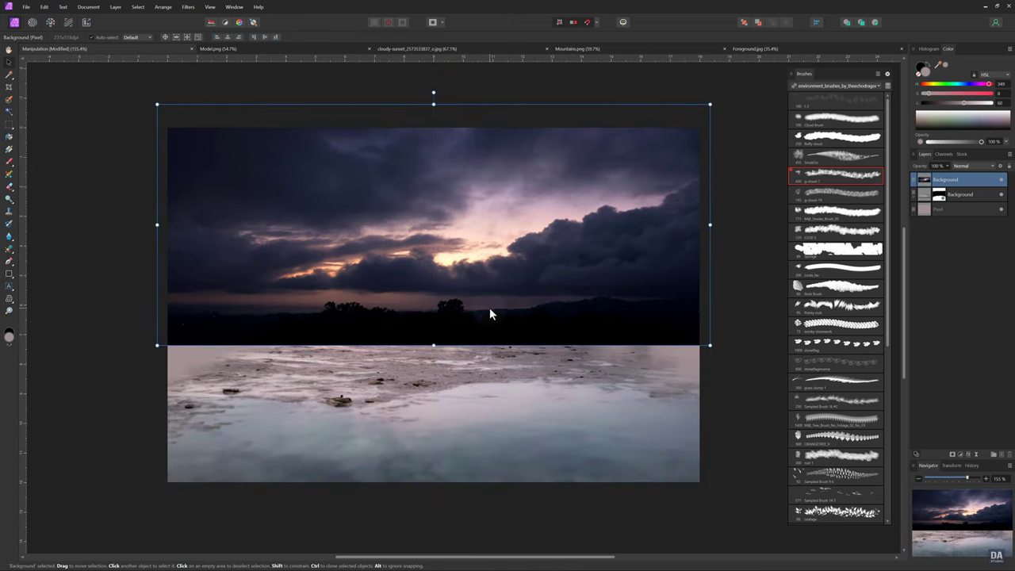
Mask the sunset sky layer and paint black cloud-brush fog along the horizon and hills.
left_click(950, 453)
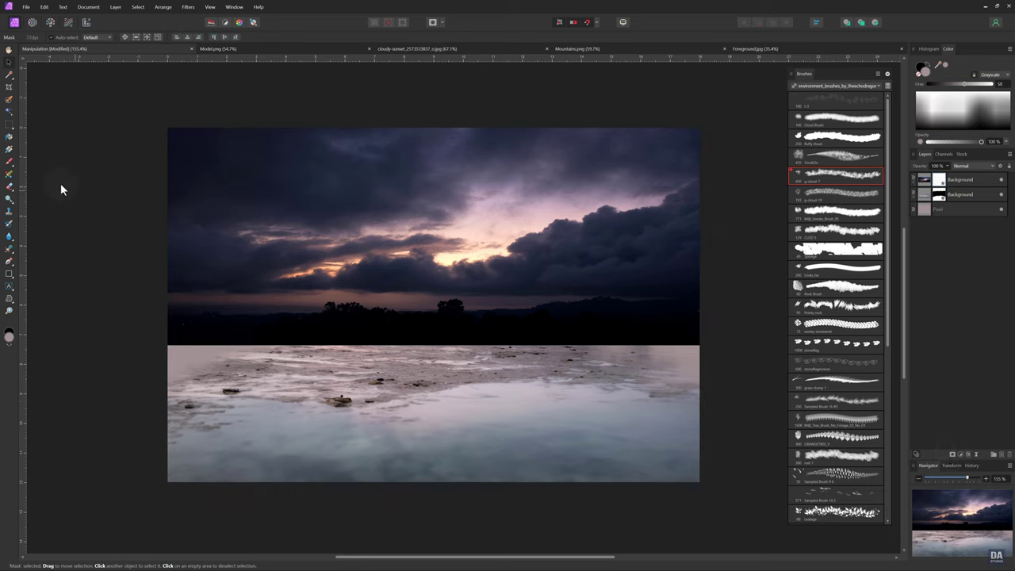
left_click(10, 163)
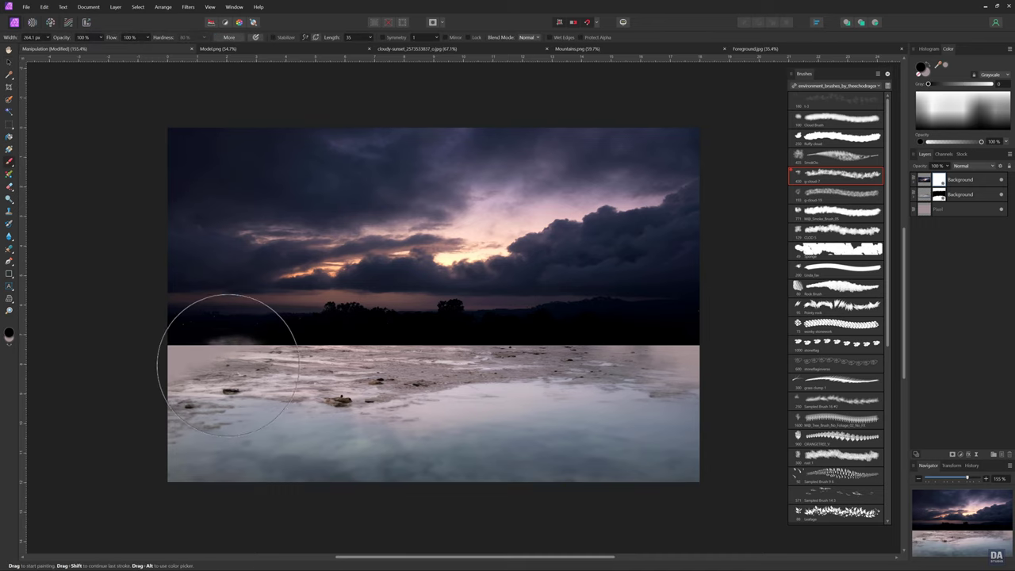
mouse_move(223, 362)
left_mouse_down()
mouse_move(176, 356)
mouse_move(158, 313)
mouse_move(186, 356)
mouse_move(306, 319)
mouse_move(397, 317)
mouse_move(436, 330)
mouse_move(365, 295)
mouse_move(153, 306)
left_mouse_up()
mouse_move(460, 321)
left_mouse_down()
mouse_move(517, 331)
mouse_move(623, 294)
mouse_move(650, 310)
mouse_move(724, 317)
mouse_move(694, 349)
mouse_move(396, 283)
mouse_move(694, 357)
left_mouse_up()
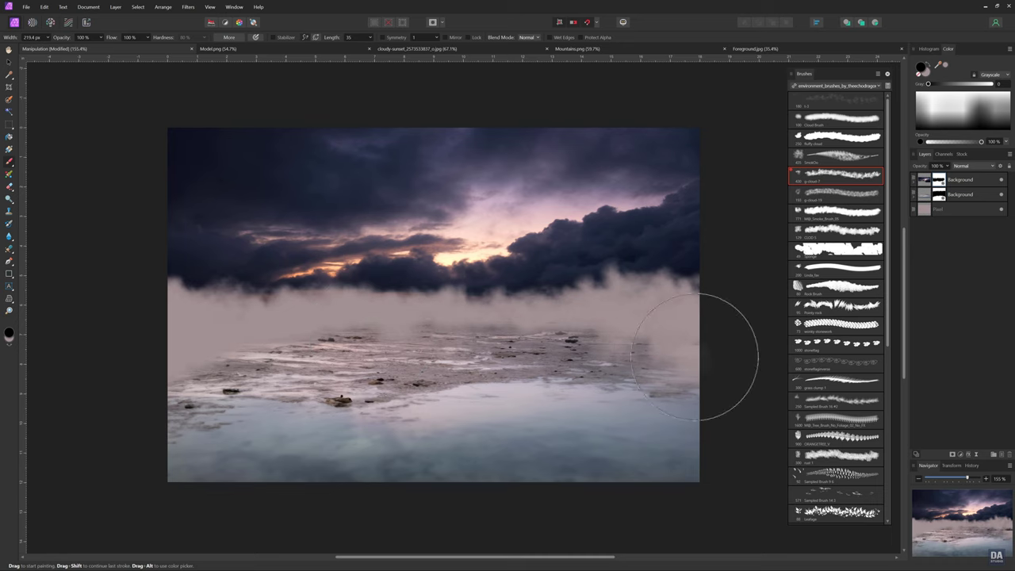
mouse_move(368, 334)
left_mouse_down()
mouse_move(388, 276)
mouse_move(204, 306)
mouse_move(193, 317)
mouse_move(405, 273)
mouse_move(639, 312)
mouse_move(702, 287)
left_mouse_up()
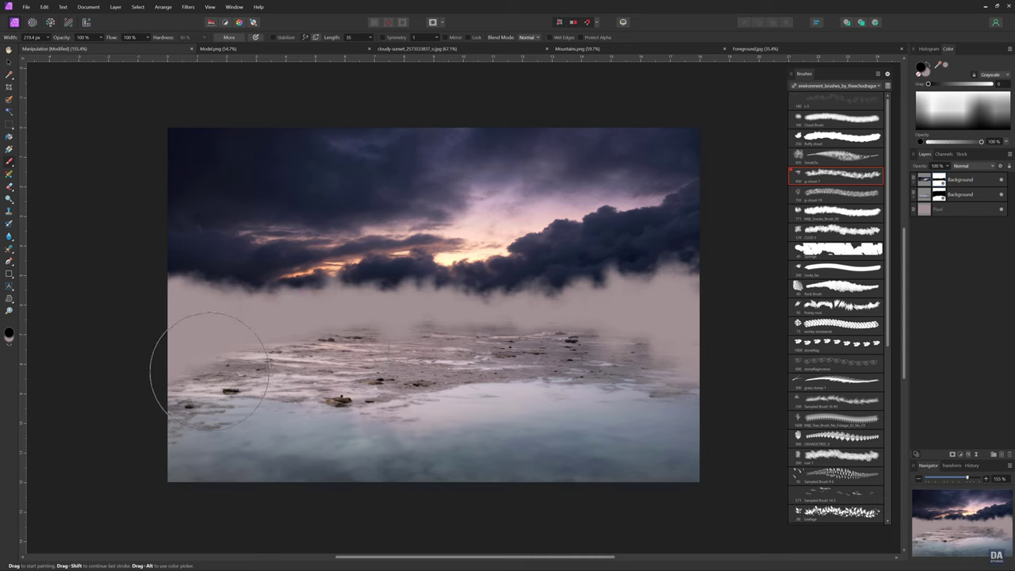
left_click(127, 386)
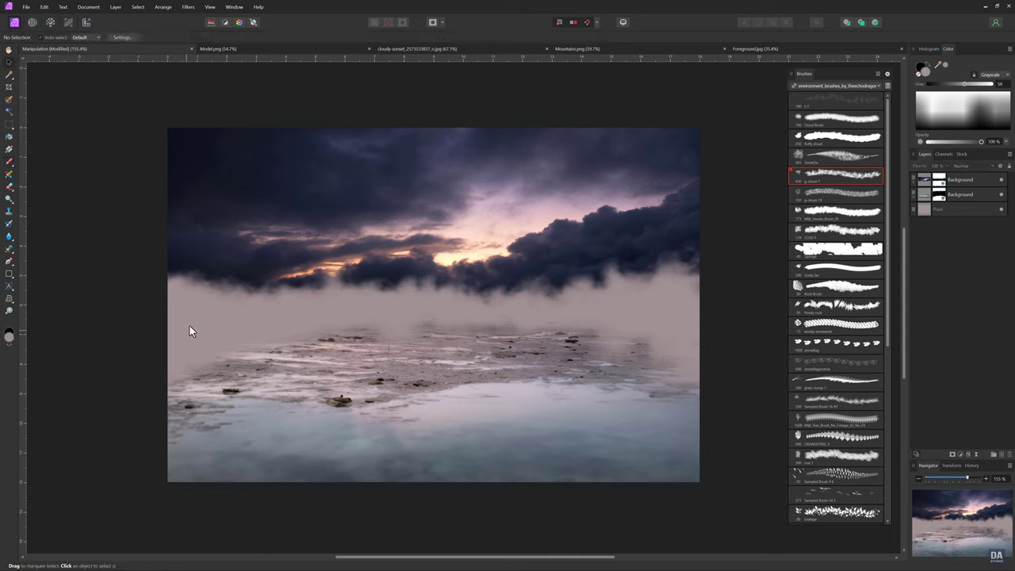
Unlock the layer in Mountains.png and shrink the mountain image.
left_click(596, 49)
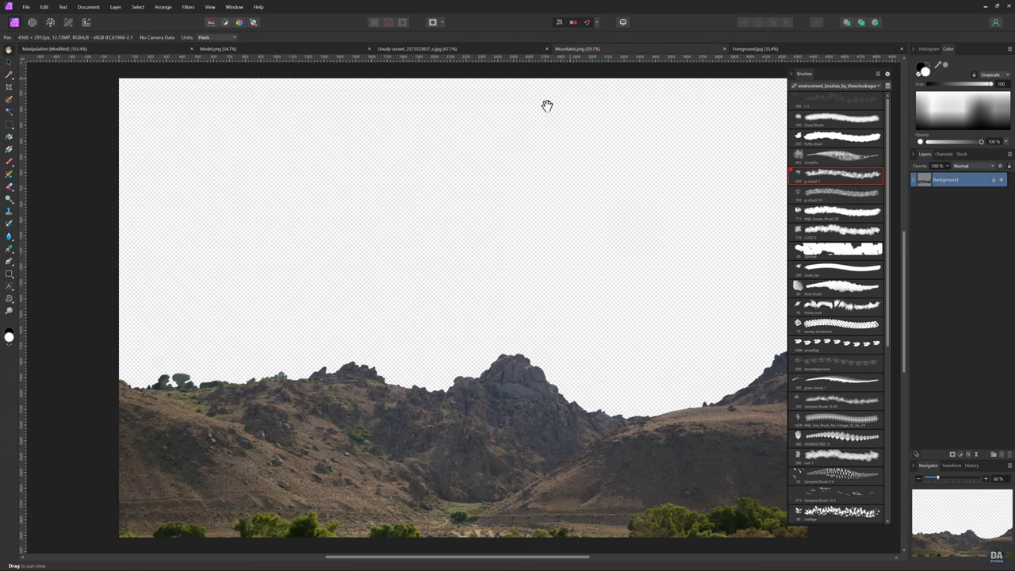
scroll(372, 360, "down", 3)
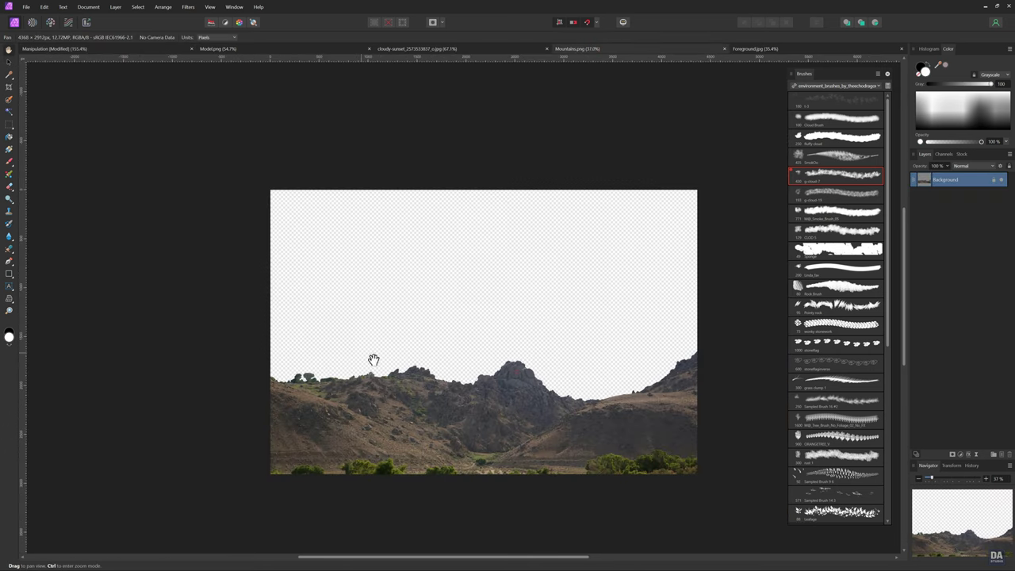
key("v")
left_click(458, 386)
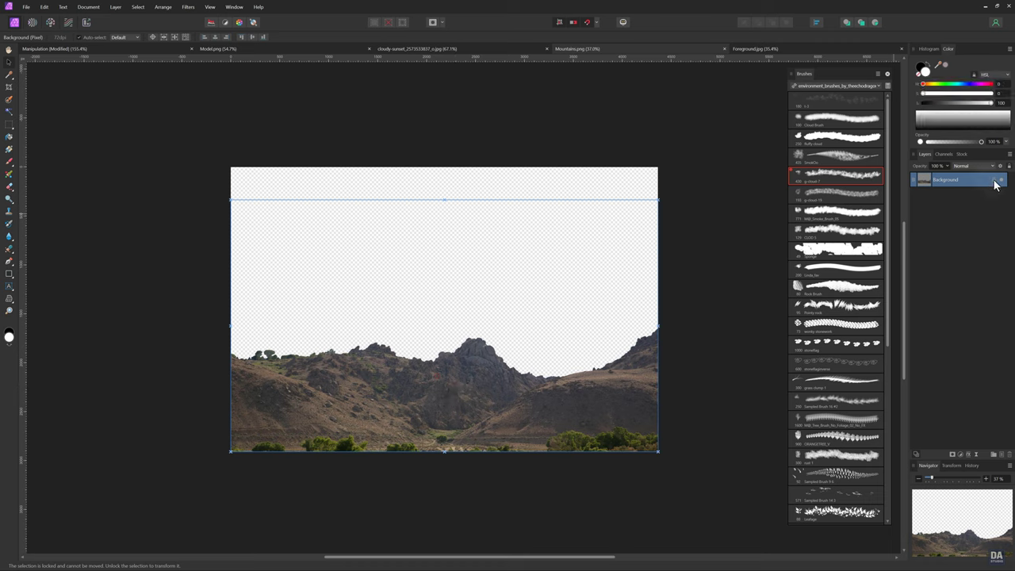
left_click_drag(657, 451, 427, 330)
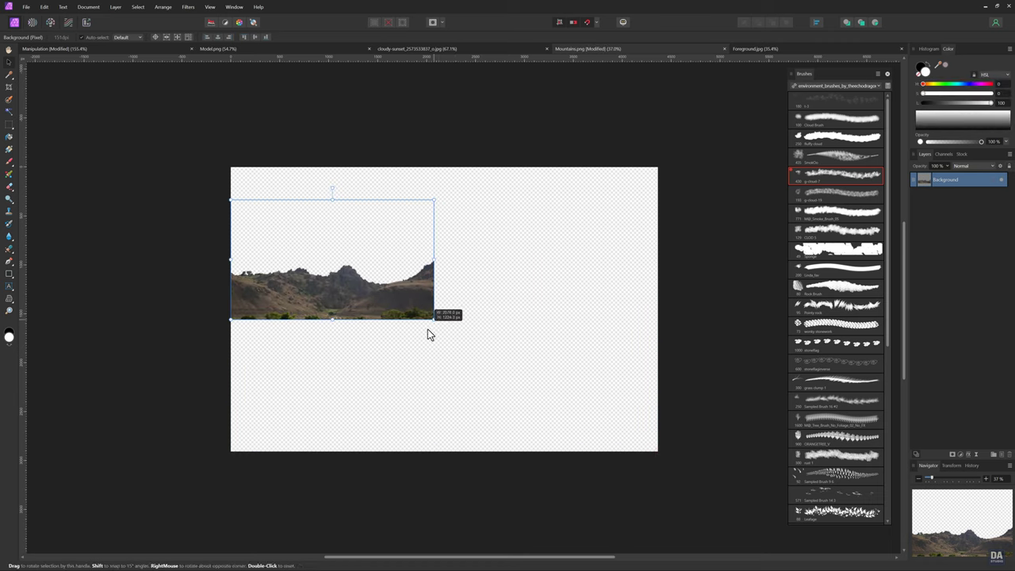
Copy the resized mountains and paste them into the Manipulation composite.
left_click(45, 7)
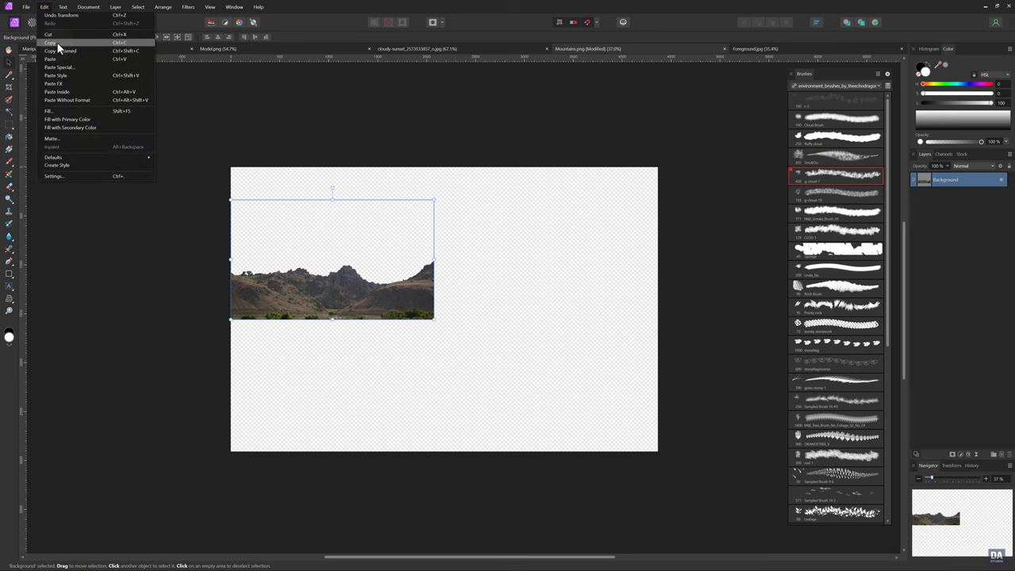
left_click(57, 43)
left_click(63, 48)
left_click(45, 7)
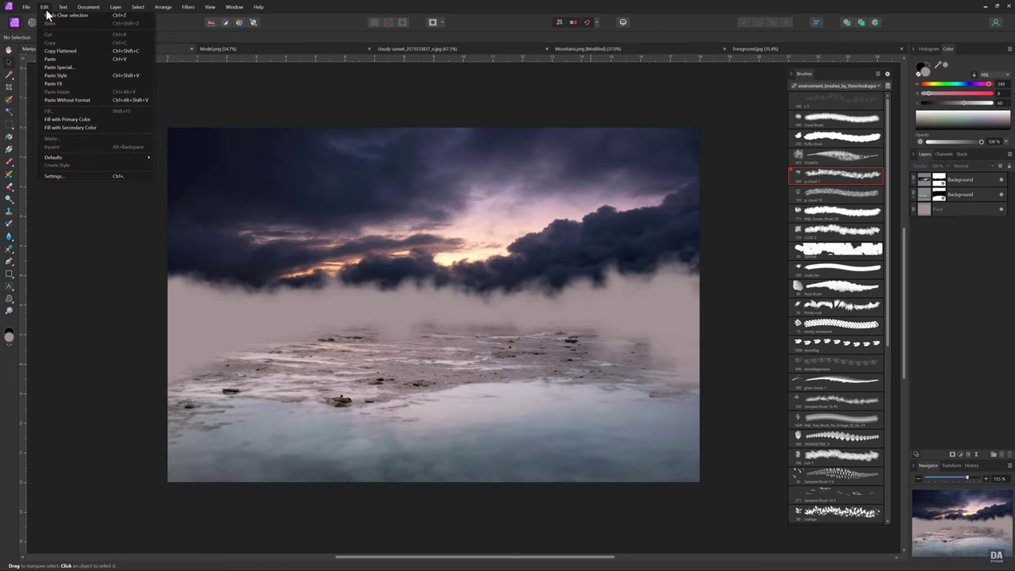
left_click(56, 56)
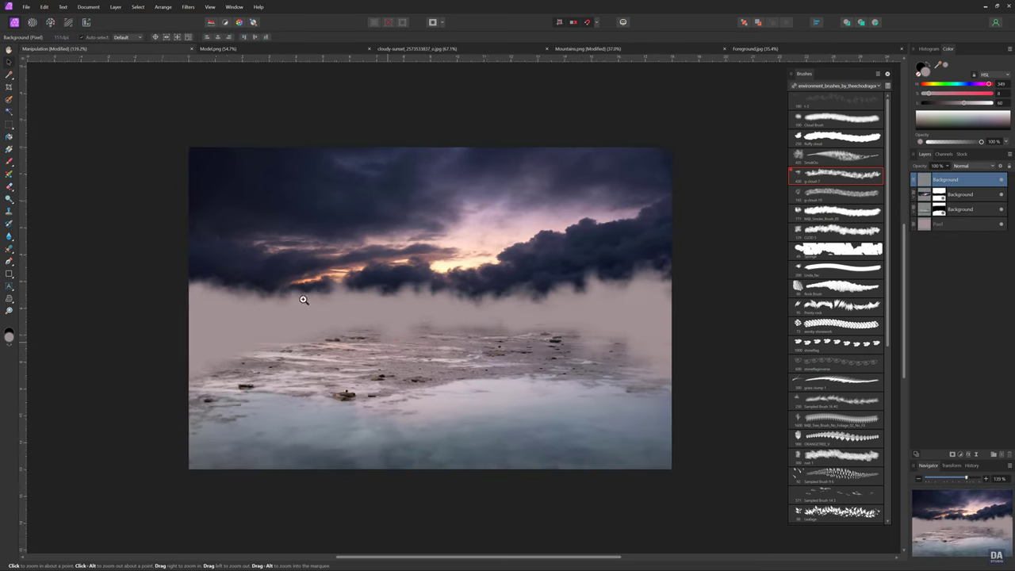
Shrink the pasted mountains and place them along the horizon above the water.
scroll(370, 337, "down", 2)
scroll(371, 353, "down", 1)
left_click_drag(372, 354, 312, 215)
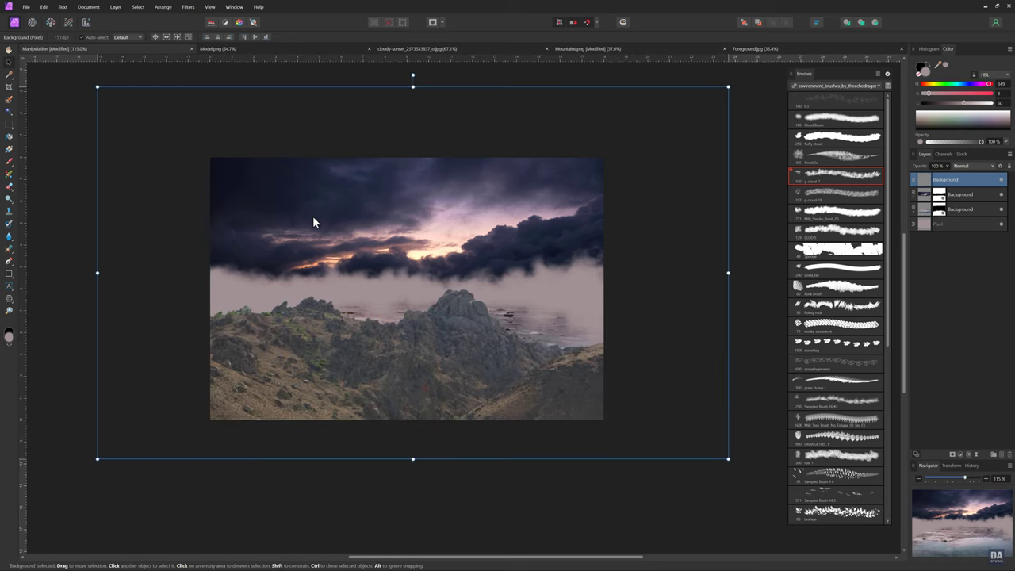
left_click_drag(727, 457, 467, 306)
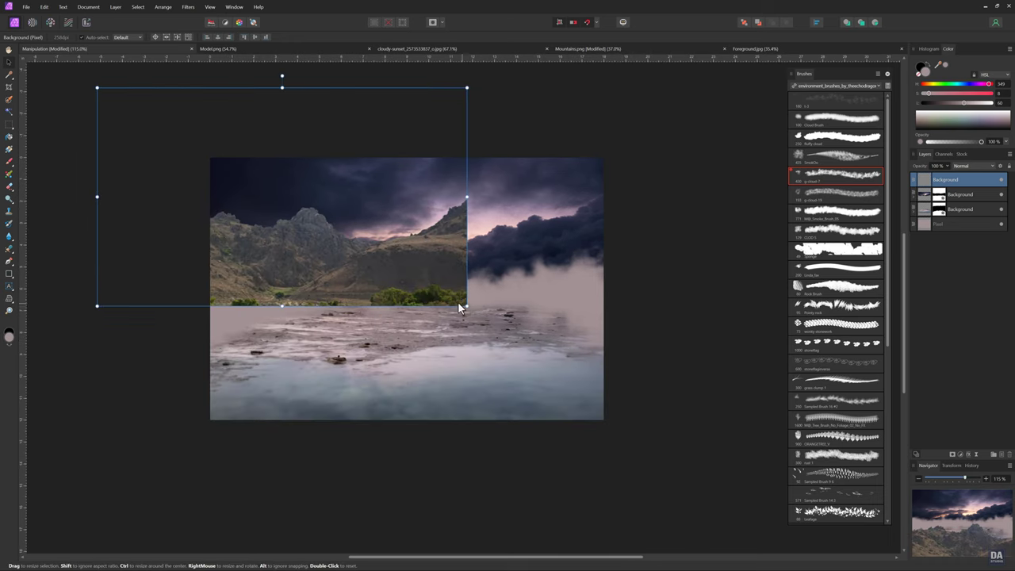
left_click_drag(395, 271, 518, 327)
left_click_drag(217, 357, 298, 311)
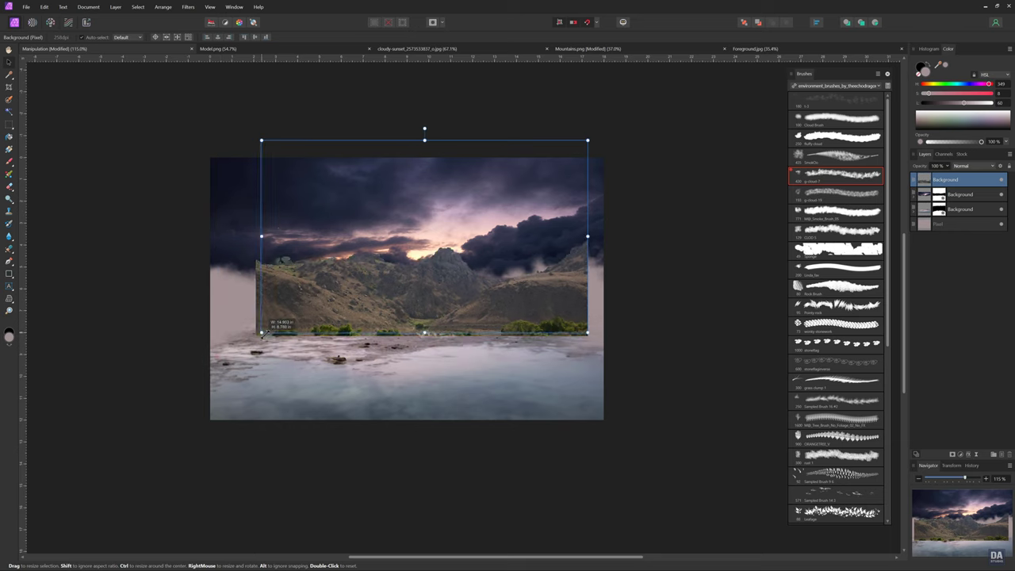
mouse_move(377, 286)
left_mouse_down()
mouse_move(405, 301)
mouse_move(404, 293)
left_mouse_up()
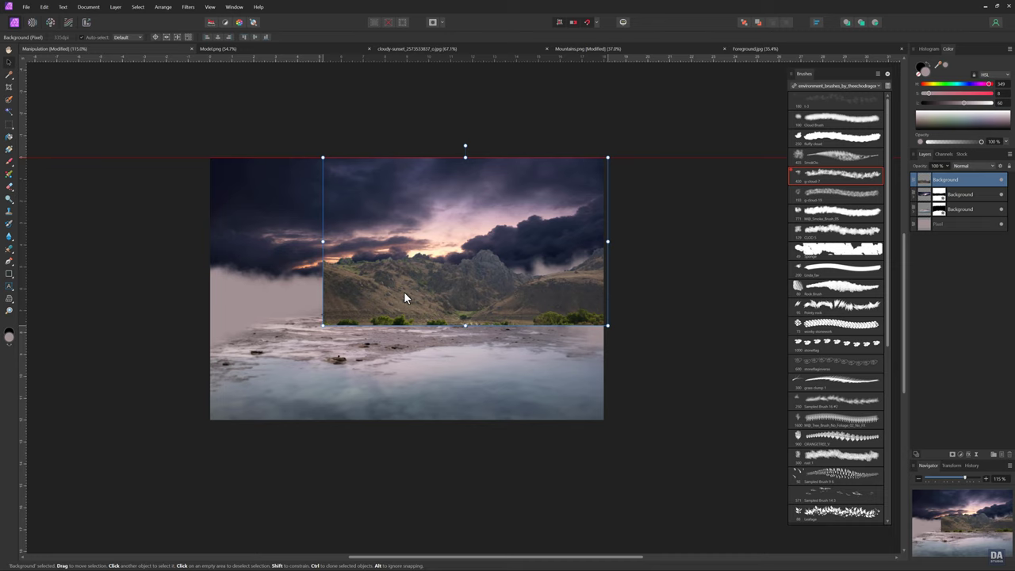
Fine-tune the mountains' size, lower them onto the shoreline, and Ctrl-drag a copy left.
left_click_drag(404, 298, 401, 298)
left_click_drag(317, 324, 301, 331)
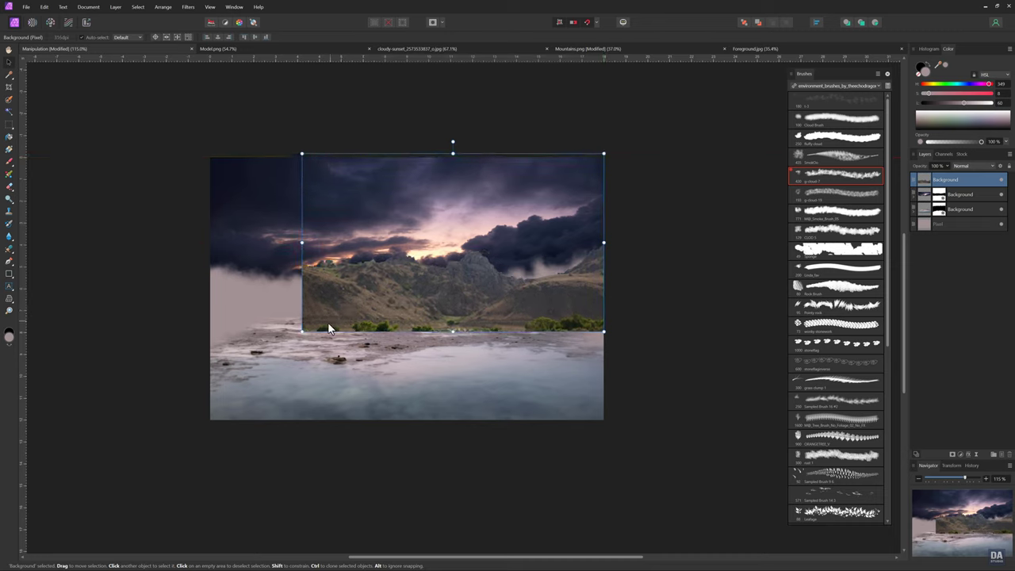
left_click_drag(311, 331, 326, 325)
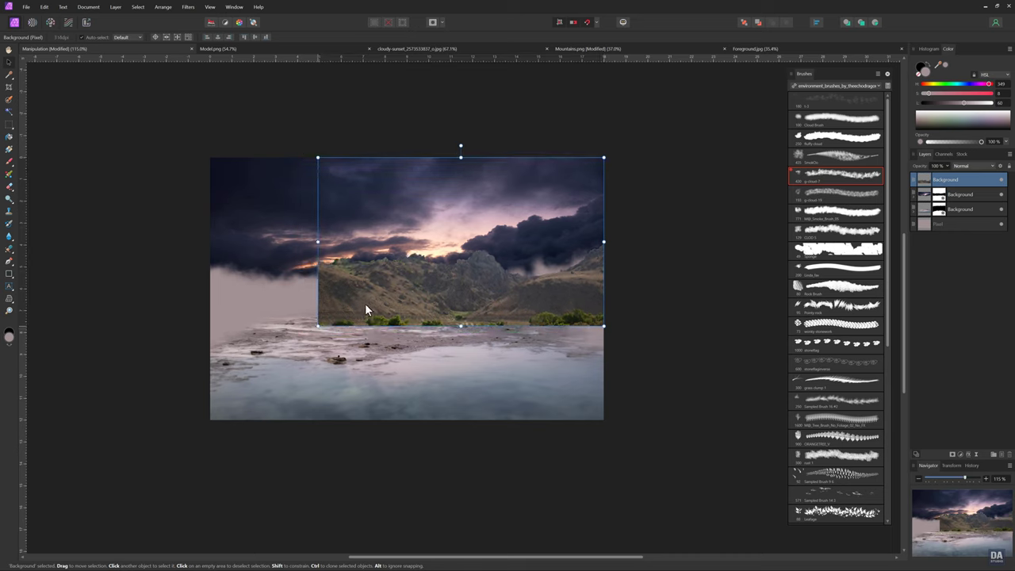
left_click(631, 334)
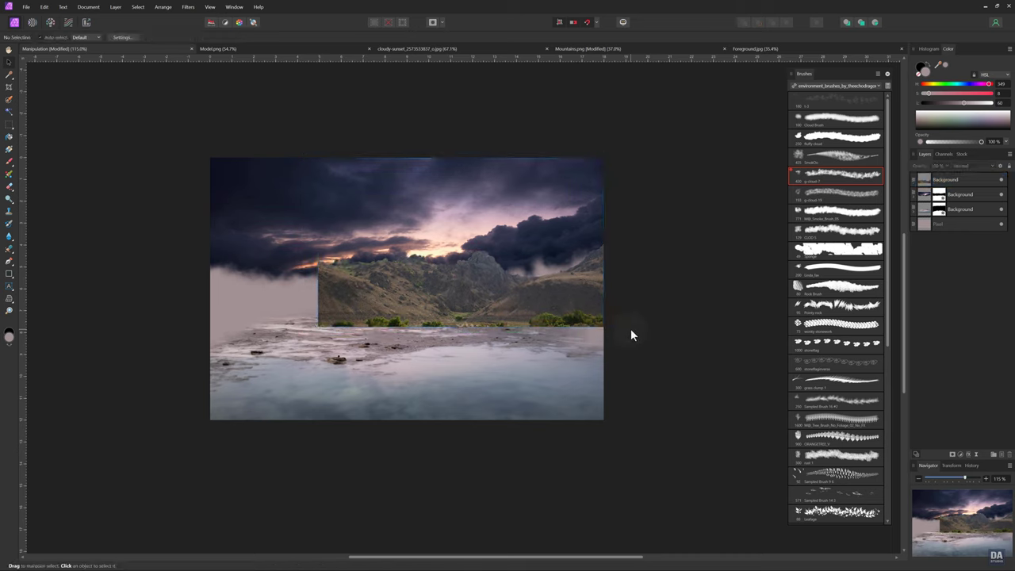
left_click(412, 318)
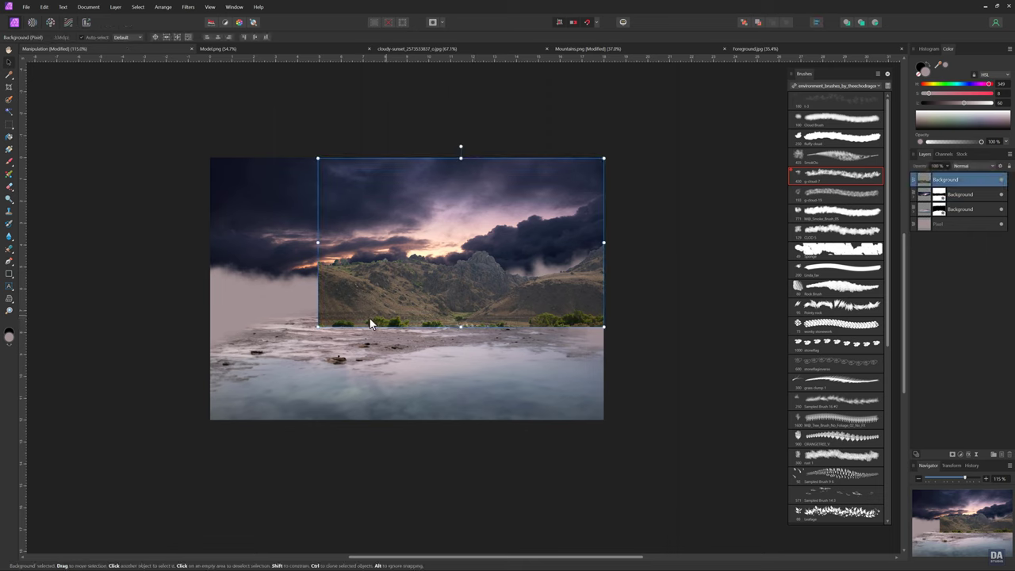
left_click_drag(315, 331, 336, 325)
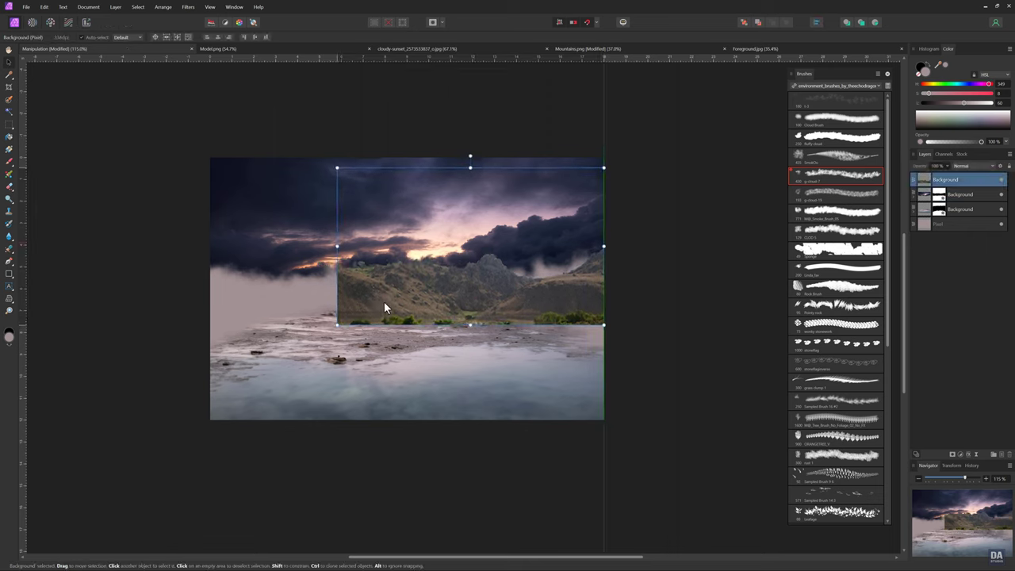
left_click_drag(384, 296, 385, 307)
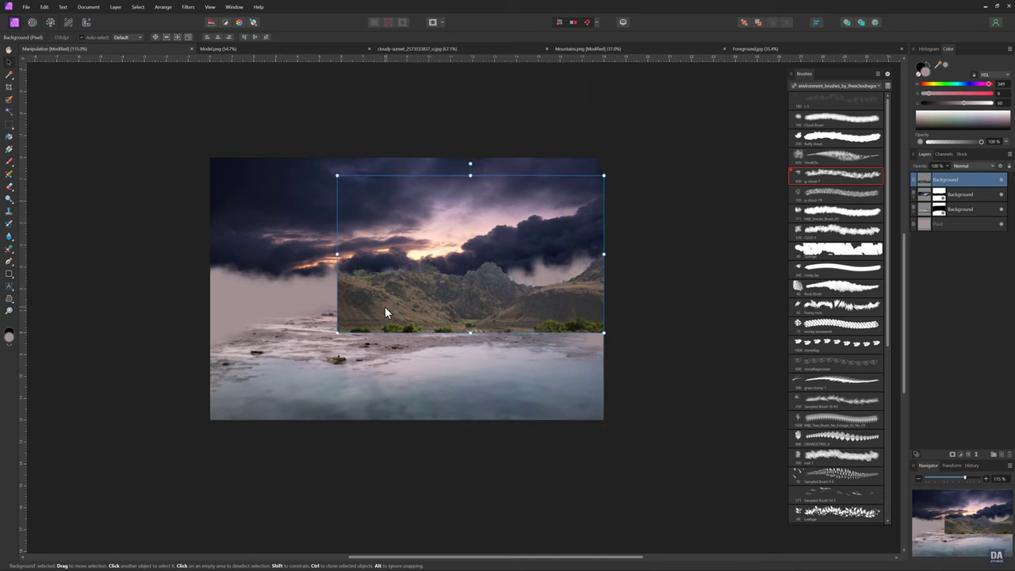
left_click_drag(502, 317, 435, 317)
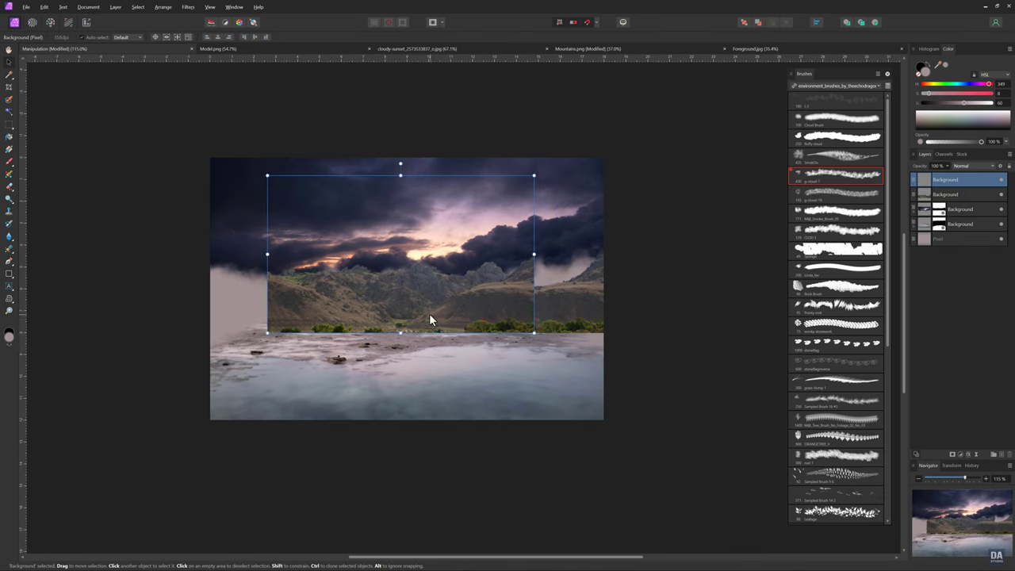
Flip the mountain copy horizontally and align both layers into one mirrored range.
right_click(416, 297)
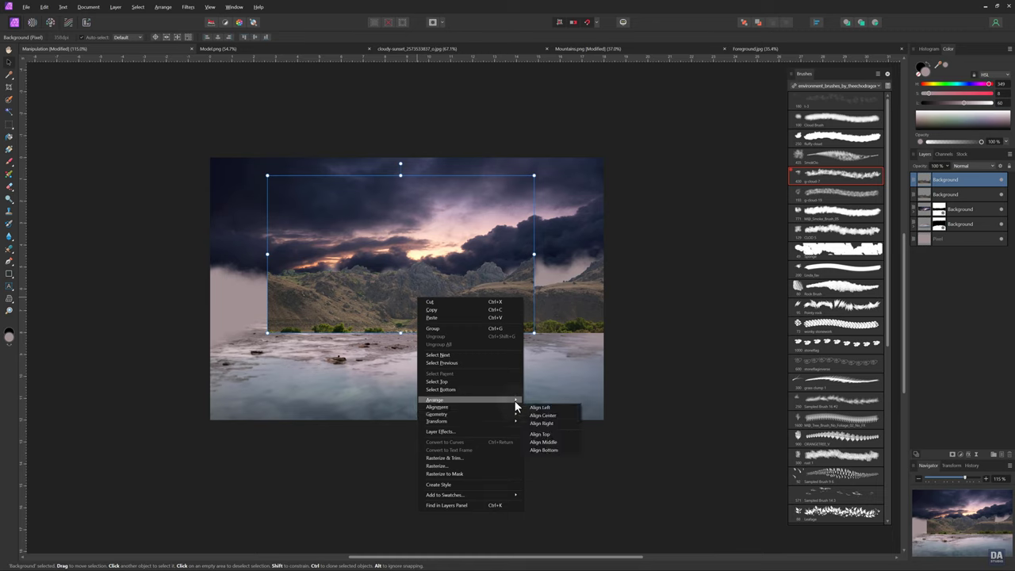
mouse_move(467, 399)
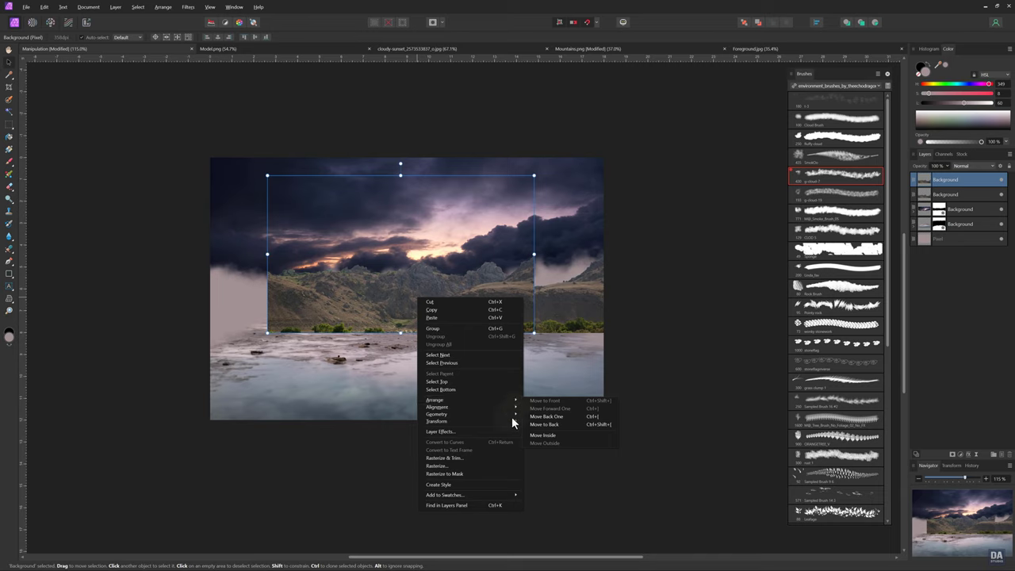
mouse_move(437, 421)
left_click(537, 441)
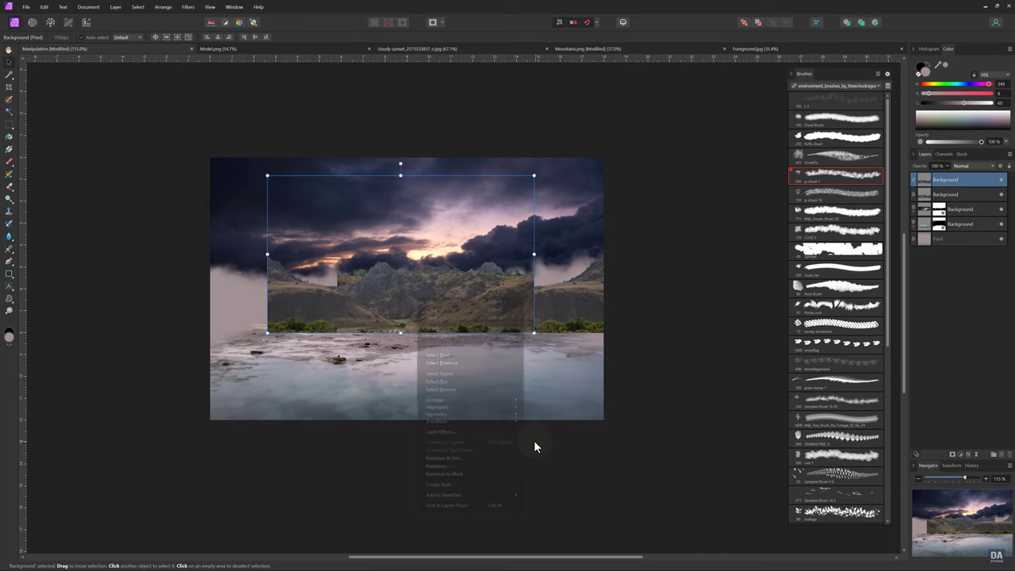
mouse_move(440, 329)
left_mouse_down()
mouse_move(377, 322)
mouse_move(386, 324)
left_mouse_up()
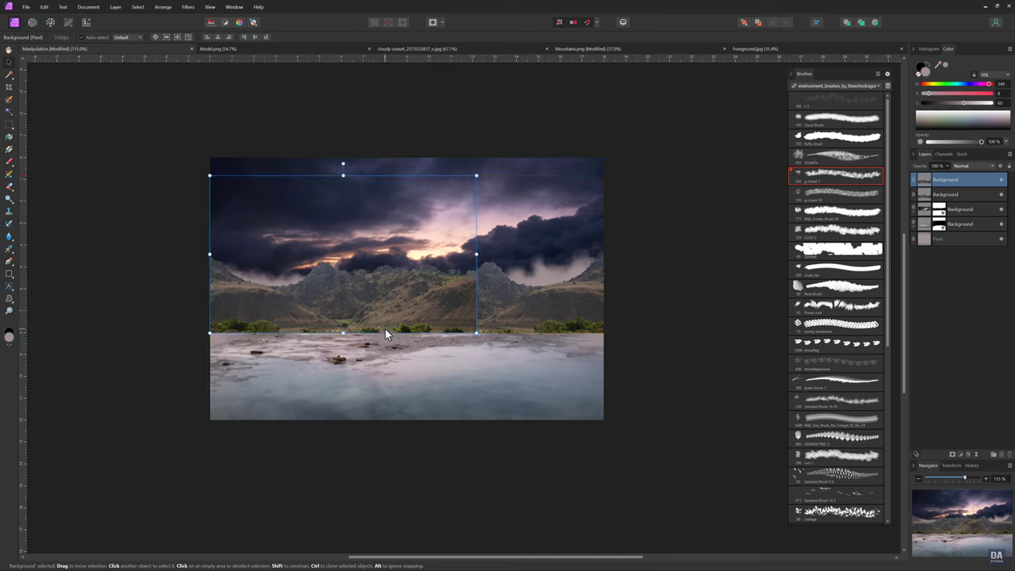
left_click(594, 328)
left_click(451, 322, "shift")
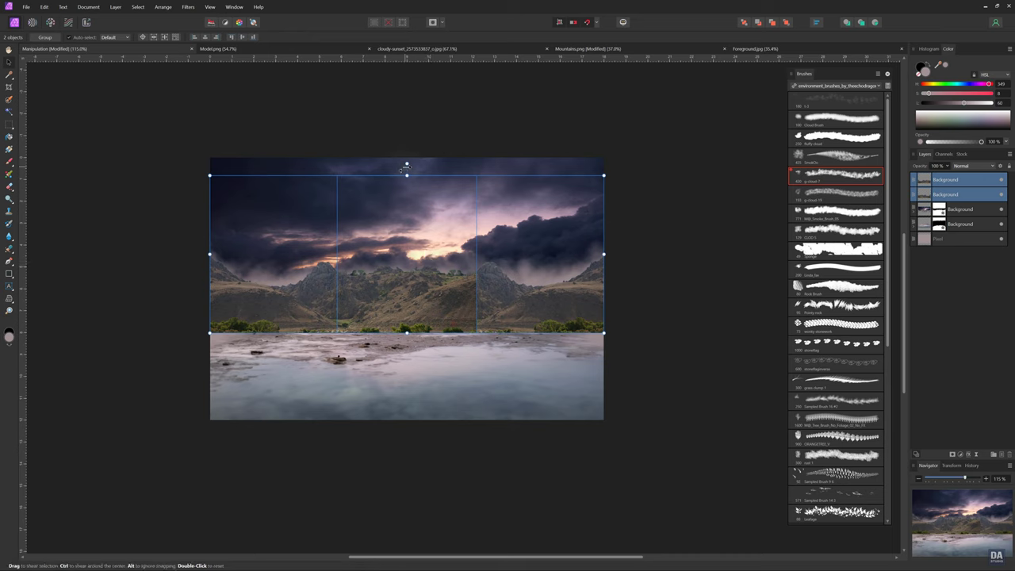
left_click_drag(420, 235, 418, 203)
Adjust the cloudy sky layer's top edge and position slightly.
left_click(417, 204)
left_click_drag(407, 141, 408, 157)
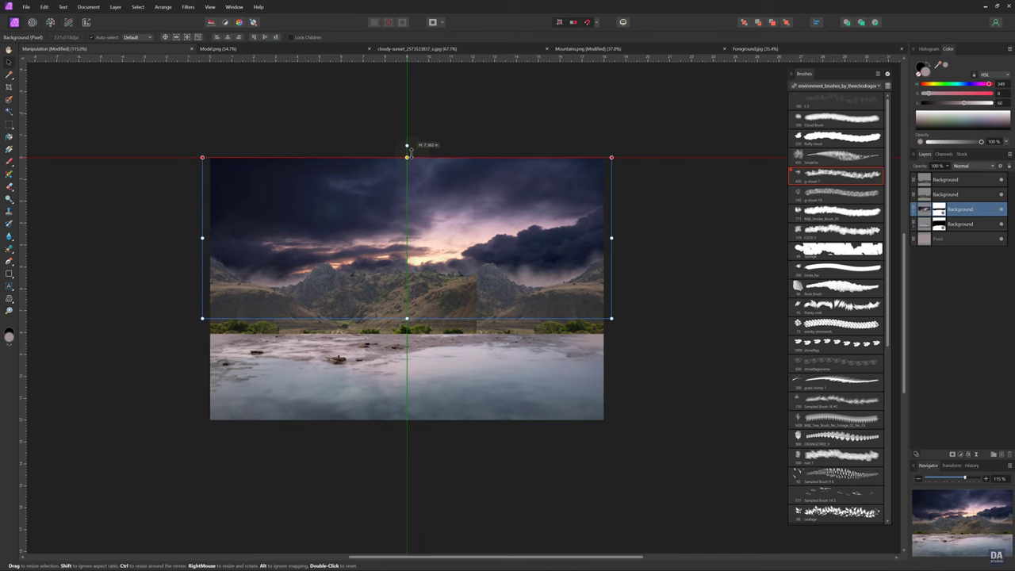
left_click_drag(420, 236, 421, 231)
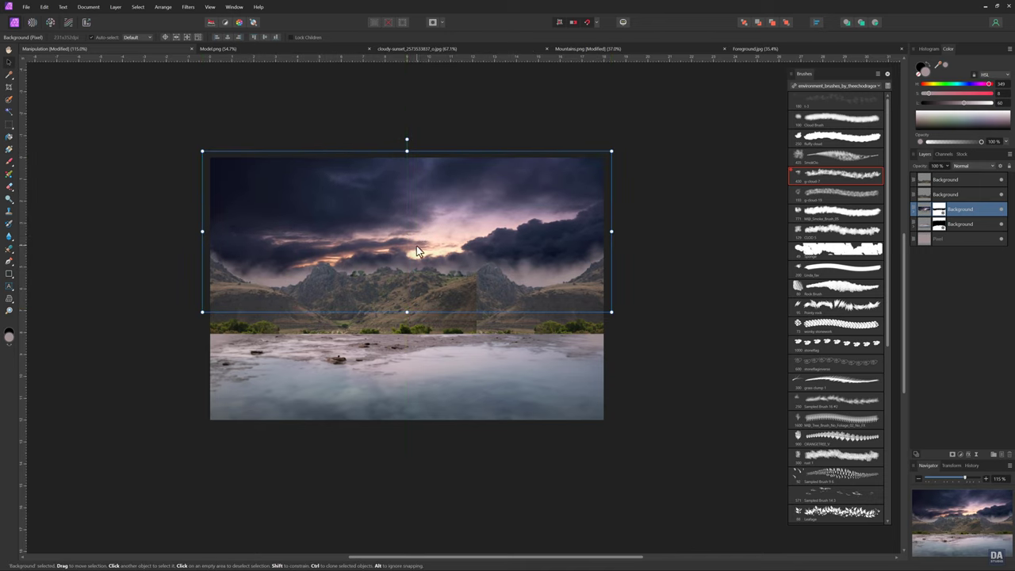
Add a layer mask to the top mountain layer.
left_click(443, 325)
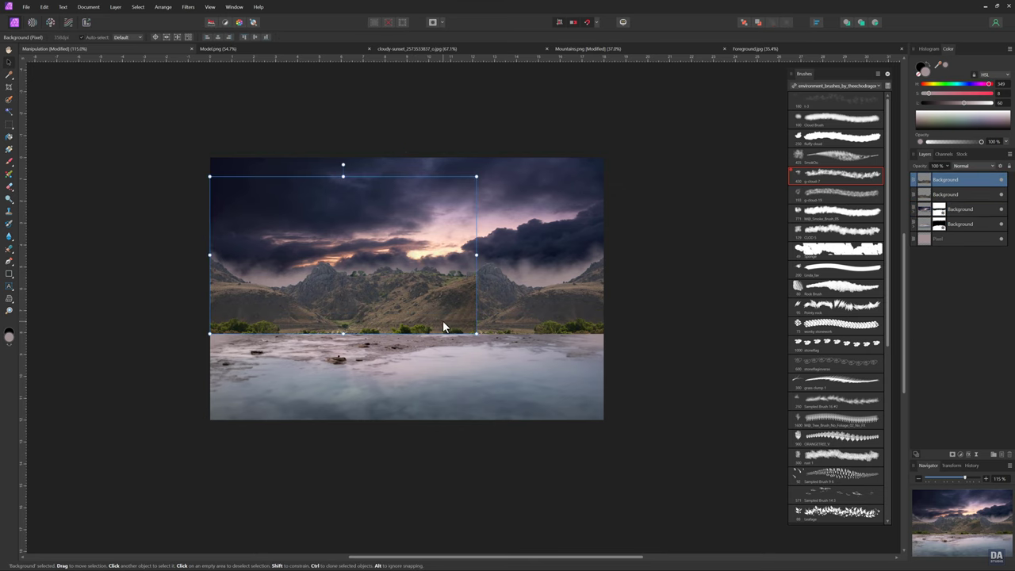
scroll(444, 320, "up", 2)
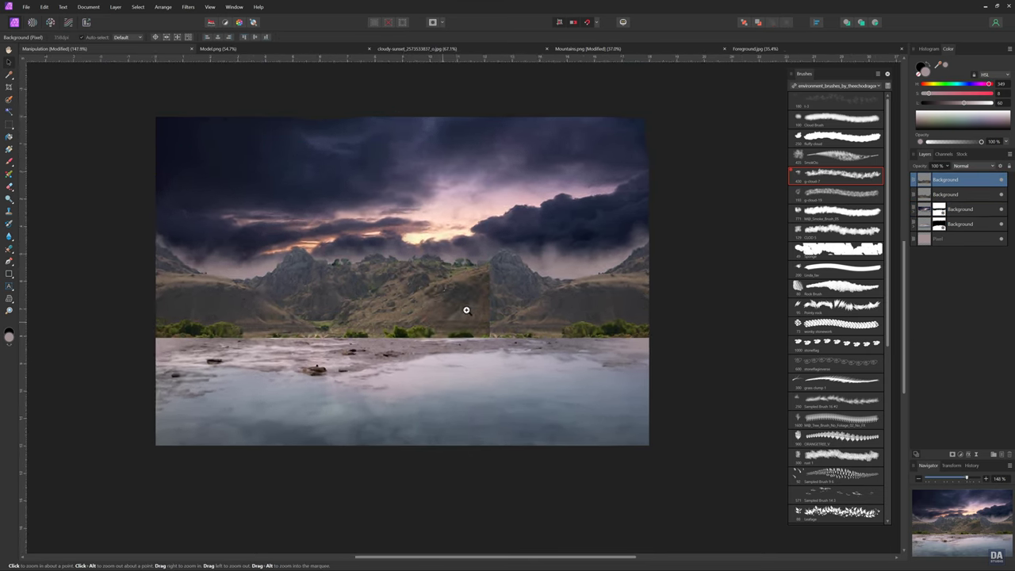
scroll(452, 316, "up", 2)
left_click_drag(456, 312, 464, 320)
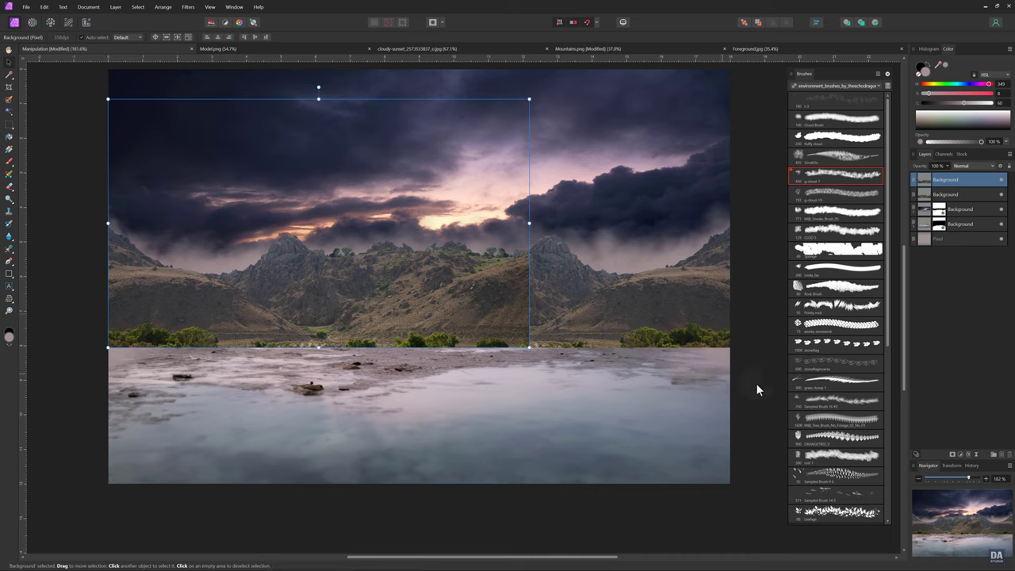
left_click(953, 455)
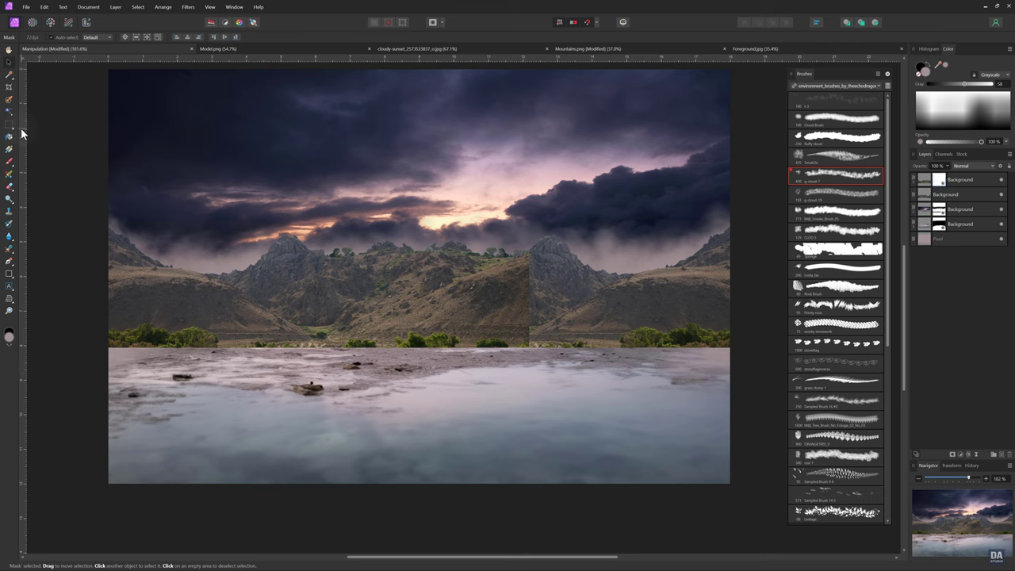
Brush black on the top mountain mask to hide the seam around the central peaks.
left_click(10, 162)
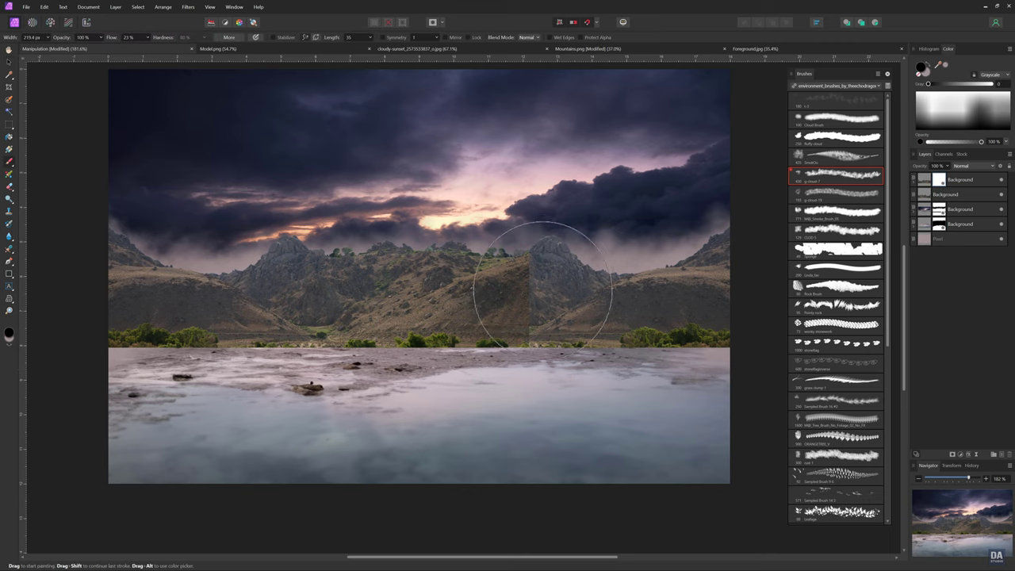
left_click_drag(509, 261, 555, 277)
mouse_move(523, 327)
left_mouse_down()
mouse_move(510, 283)
mouse_move(486, 351)
mouse_move(487, 238)
mouse_move(450, 341)
mouse_move(508, 238)
mouse_move(492, 349)
mouse_move(380, 349)
mouse_move(304, 367)
mouse_move(295, 317)
mouse_move(103, 373)
mouse_move(176, 390)
mouse_move(106, 356)
mouse_move(102, 369)
mouse_move(159, 367)
mouse_move(109, 367)
mouse_move(124, 362)
mouse_move(255, 377)
mouse_move(90, 373)
mouse_move(444, 364)
mouse_move(109, 369)
mouse_move(238, 341)
mouse_move(195, 367)
mouse_move(95, 357)
mouse_move(261, 333)
mouse_move(359, 379)
mouse_move(497, 379)
left_mouse_up()
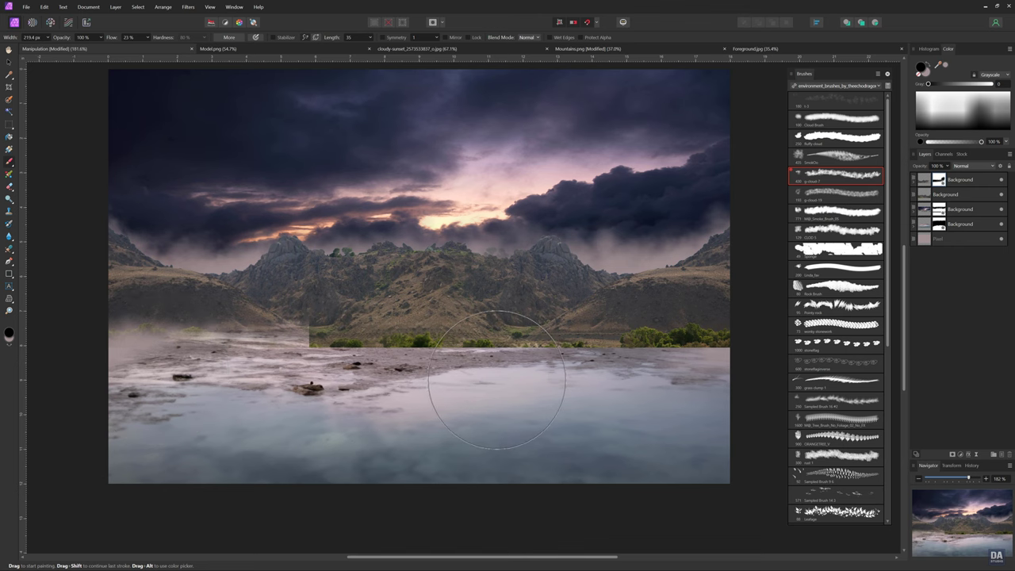
left_click(956, 193)
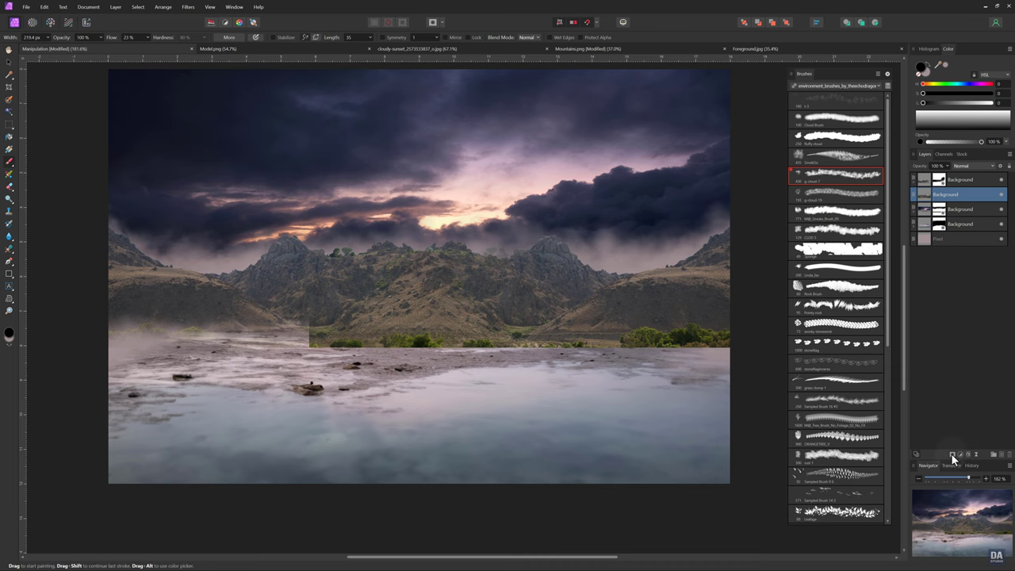
Mask the second mountain layer and paint mist over the shoreline hills and tree band.
left_click(951, 455)
mouse_move(361, 365)
left_mouse_down()
mouse_move(319, 369)
mouse_move(333, 366)
left_mouse_up()
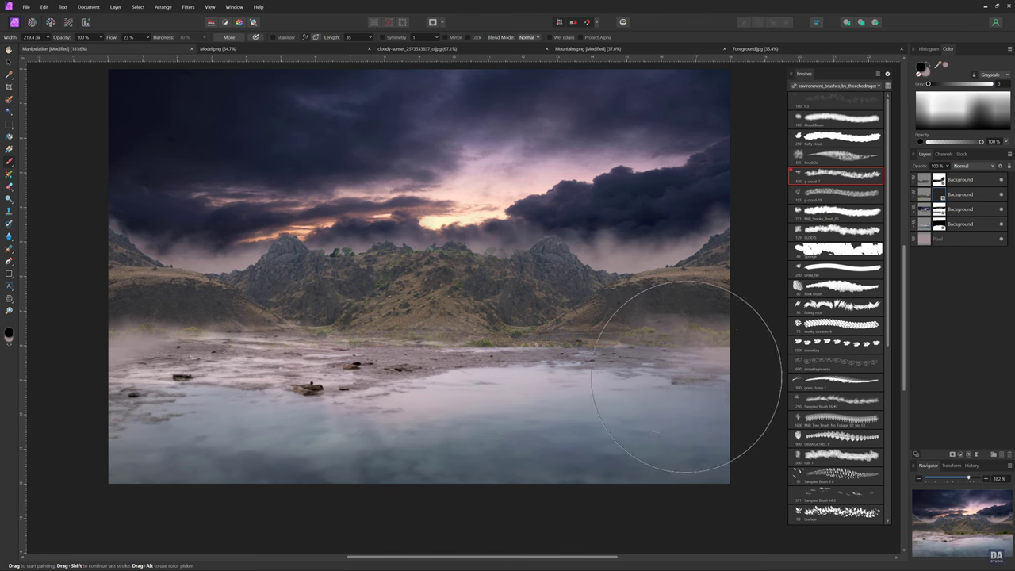
mouse_move(704, 368)
left_mouse_down()
mouse_move(679, 362)
mouse_move(748, 362)
mouse_move(588, 374)
left_mouse_up()
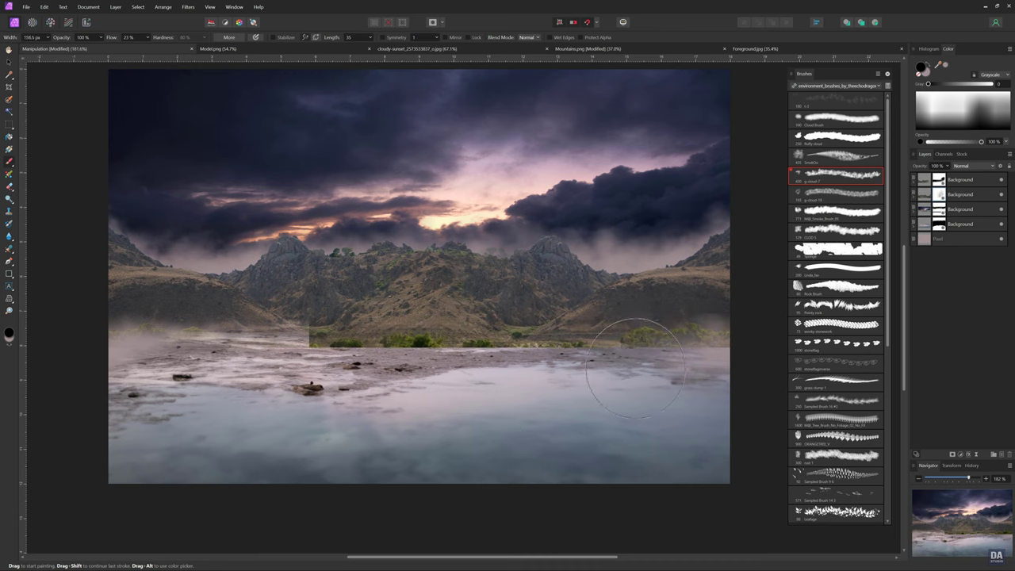
key("bracketleft")
mouse_move(754, 333)
left_mouse_down()
mouse_move(611, 374)
mouse_move(464, 373)
mouse_move(325, 341)
mouse_move(365, 351)
mouse_move(634, 325)
mouse_move(306, 317)
mouse_move(333, 325)
mouse_move(309, 350)
mouse_move(327, 359)
left_mouse_up()
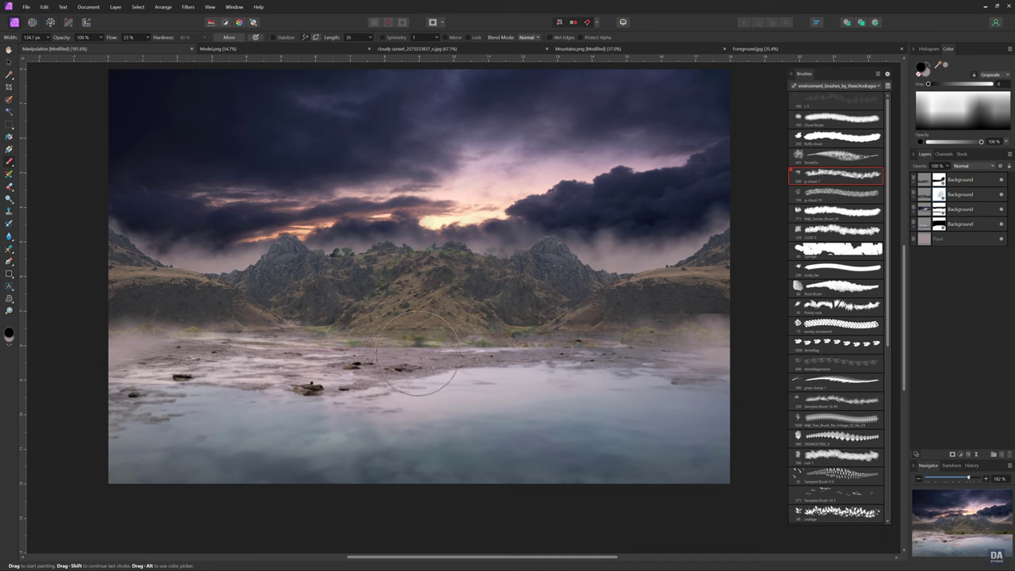
left_click_drag(417, 354, 494, 358)
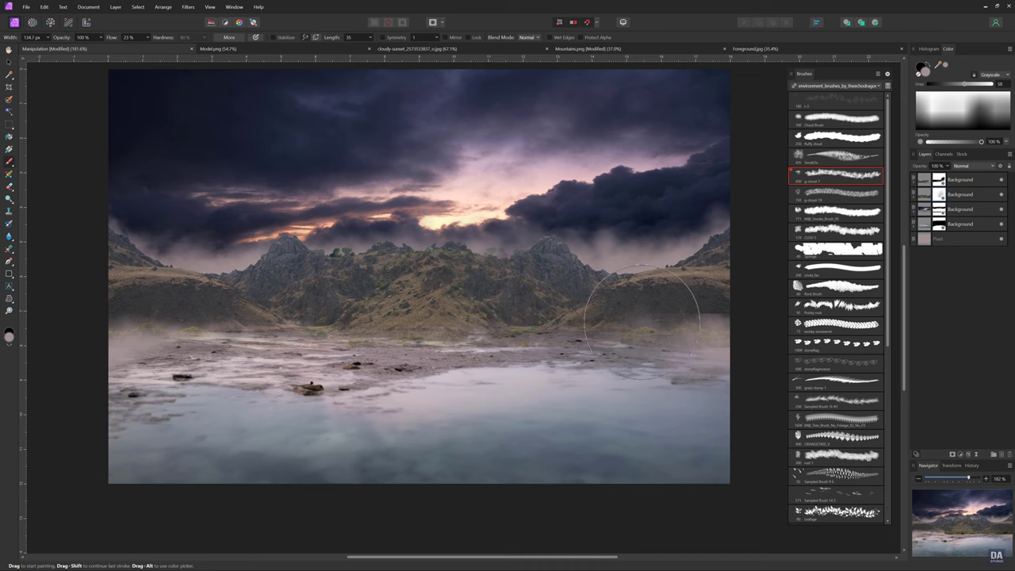
Add softer mid-grey haze to the right hillside with a smaller brush.
left_click(696, 292, "alt")
key("bracketleft")
key("bracketleft")
left_click_drag(741, 315, 726, 314)
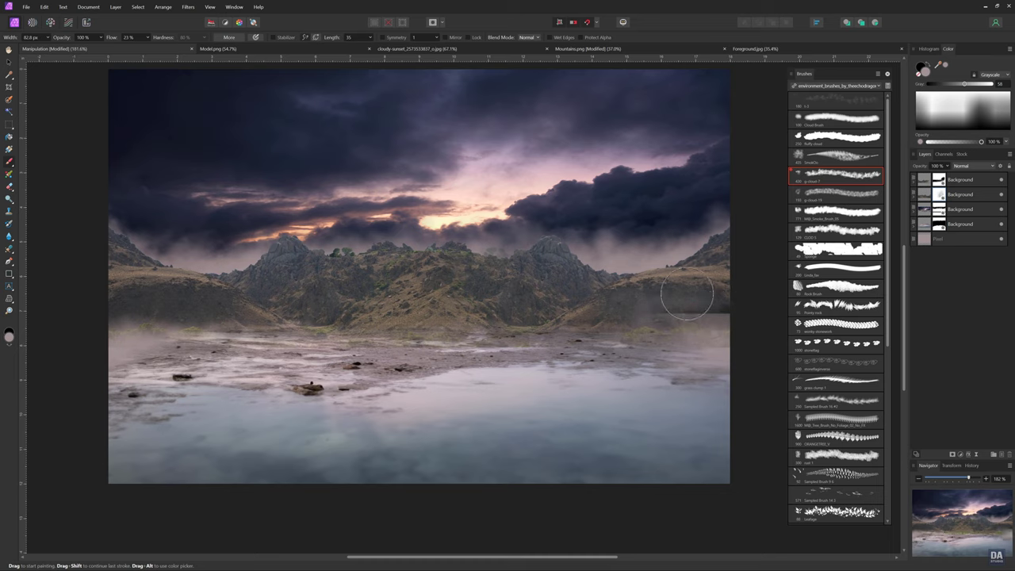
left_click(944, 196)
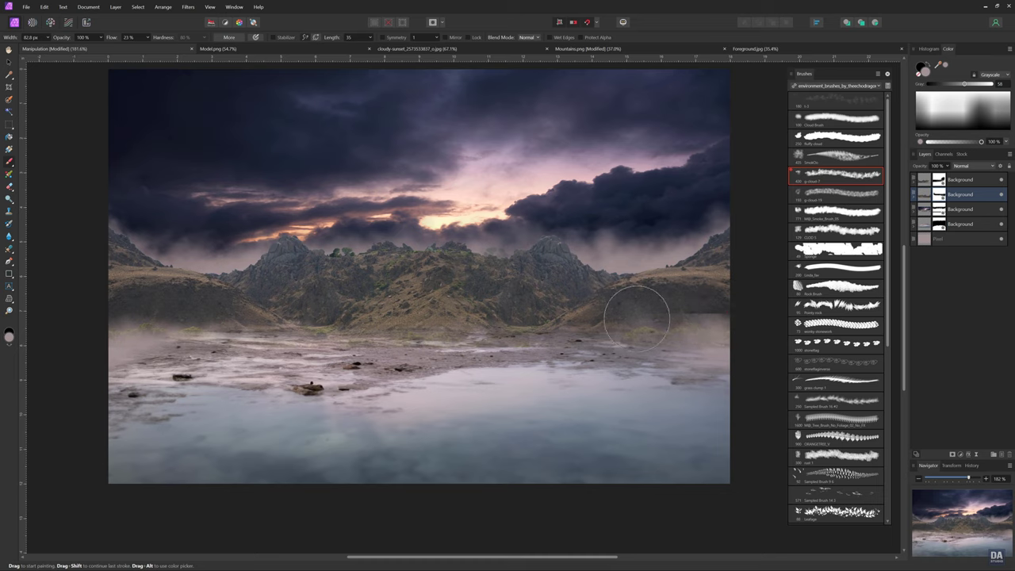
key("x")
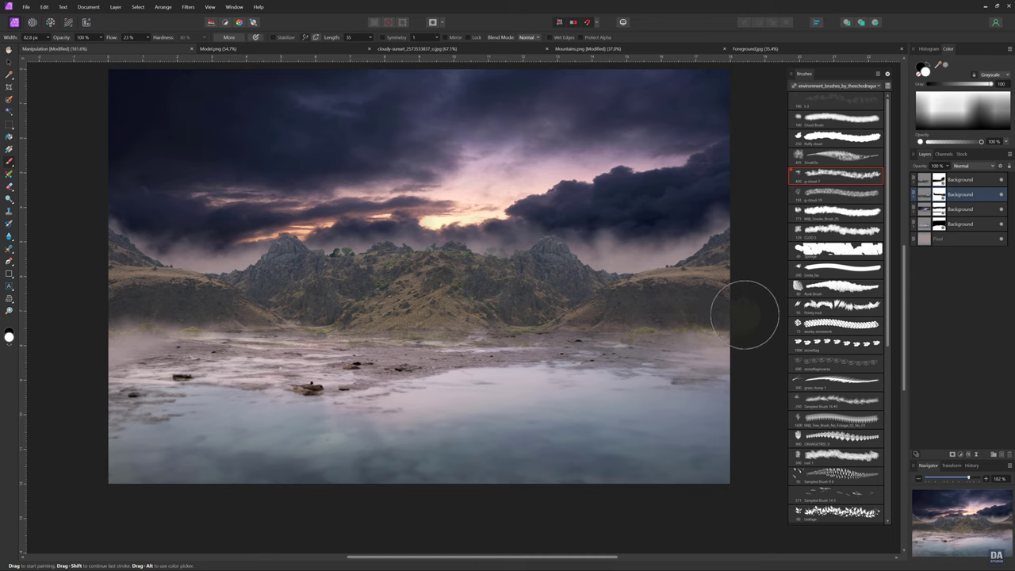
key("x")
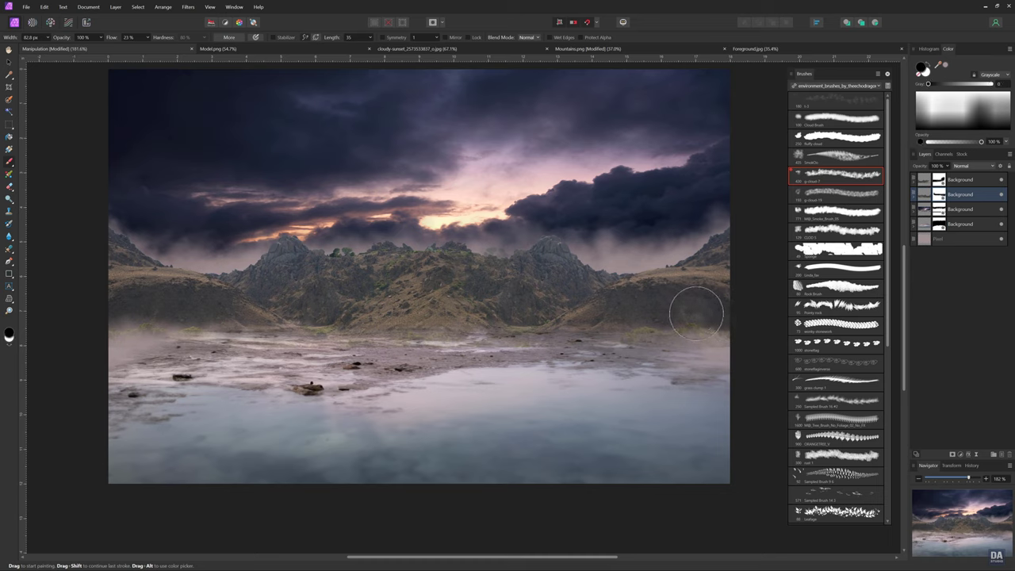
left_click(957, 225)
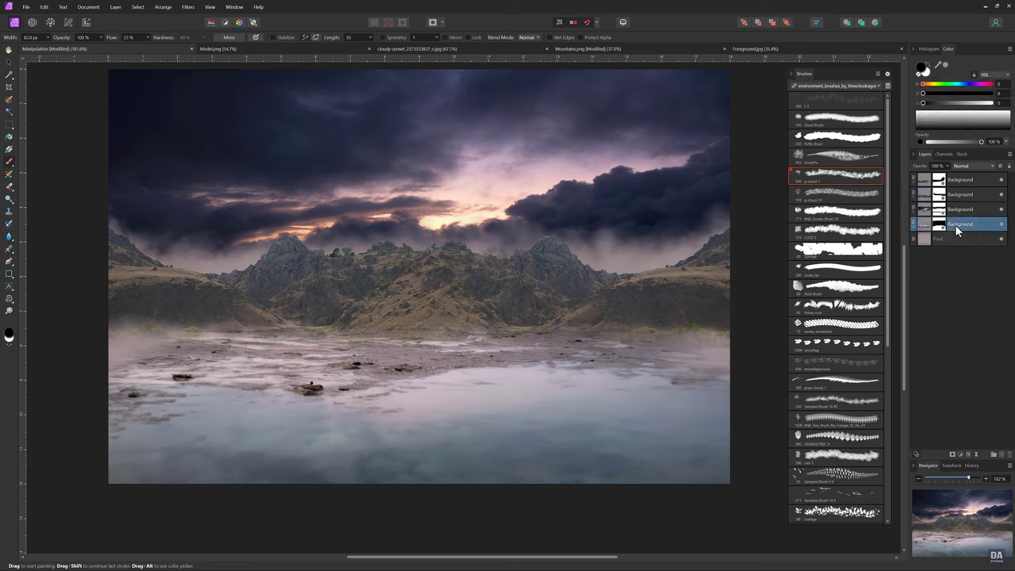
Name the stacked Background layers ForeGround, Sky and the two Mountain layers, then check Mountain 1's visibility.
double_click(966, 225)
left_click(965, 214)
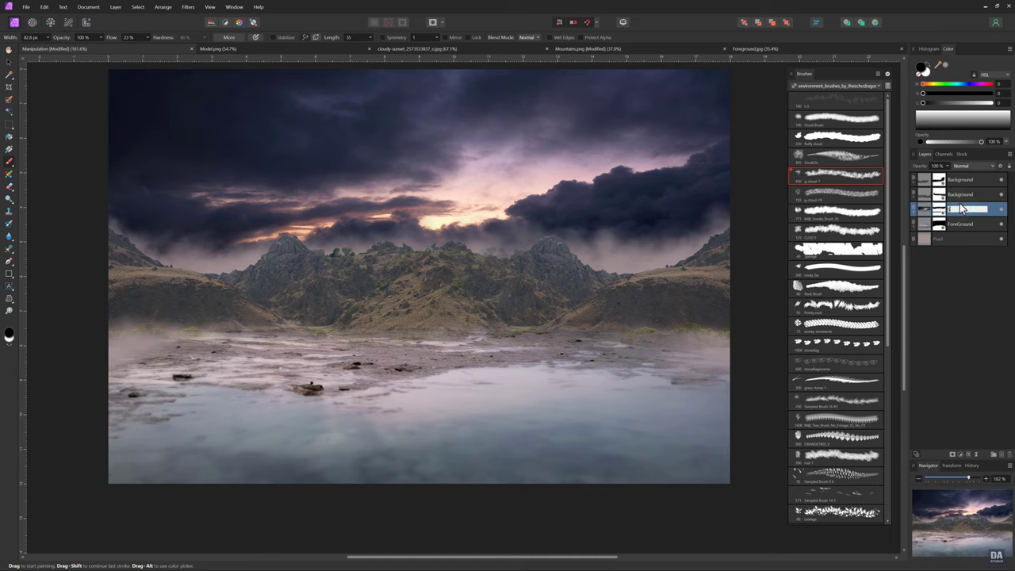
left_click(959, 196)
type("Mountains")
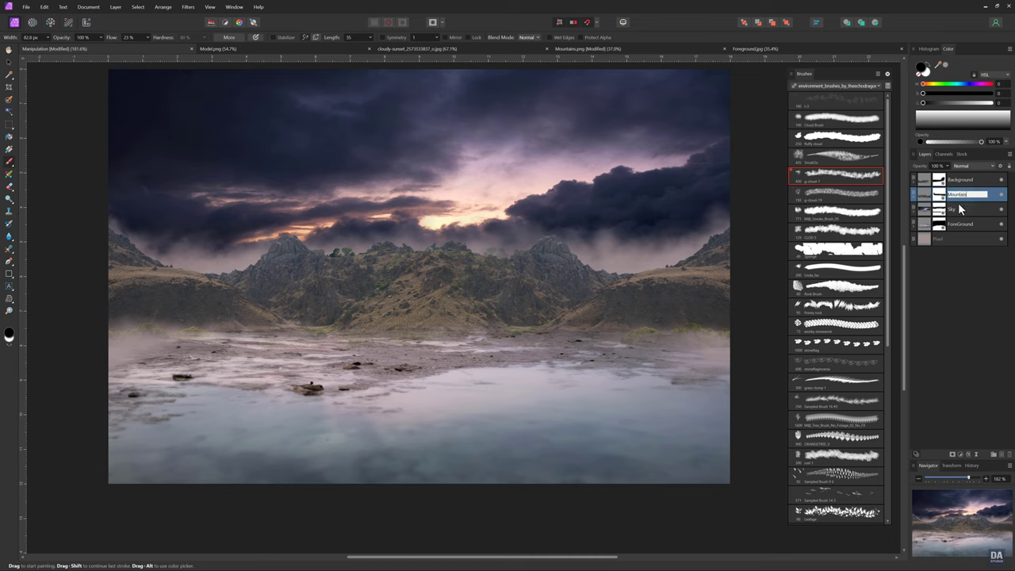
left_click(968, 184)
type("Mountain 2")
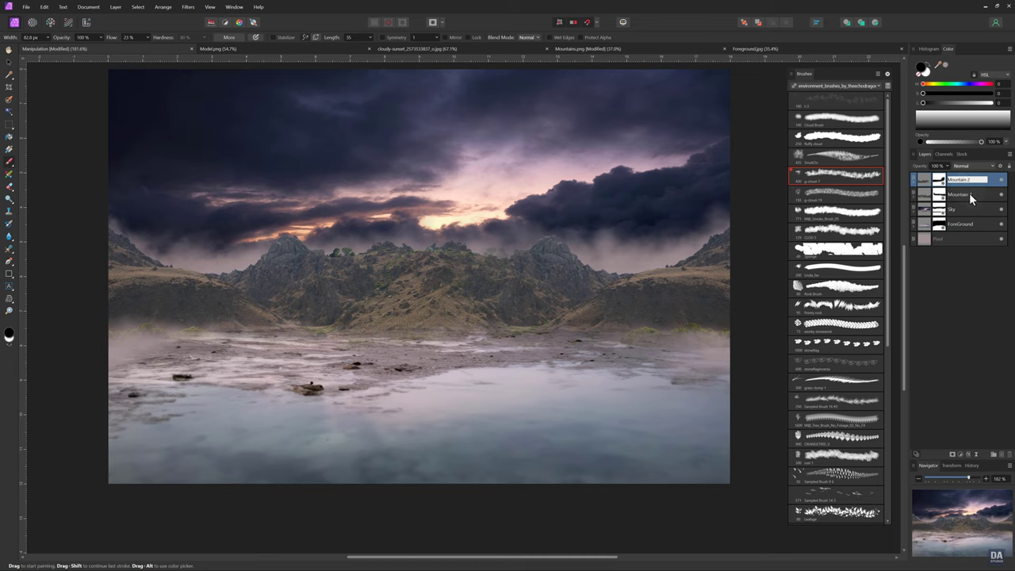
left_click(969, 193)
type("1")
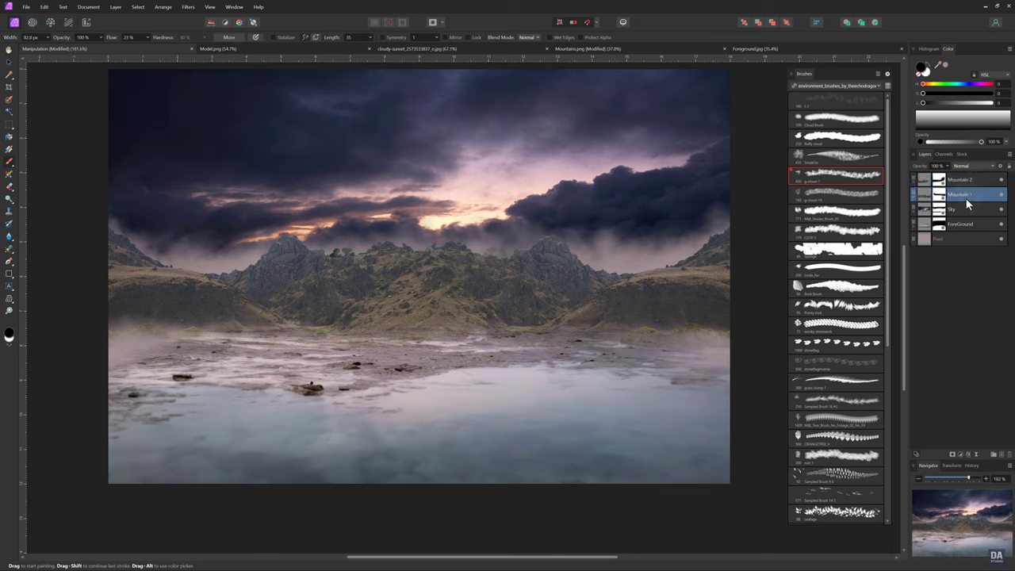
left_click(1001, 198)
left_click(1001, 198)
Add a Brightness/Contrast adjustment to ForeGround with brightness -56% and contrast 12%.
left_click(954, 226)
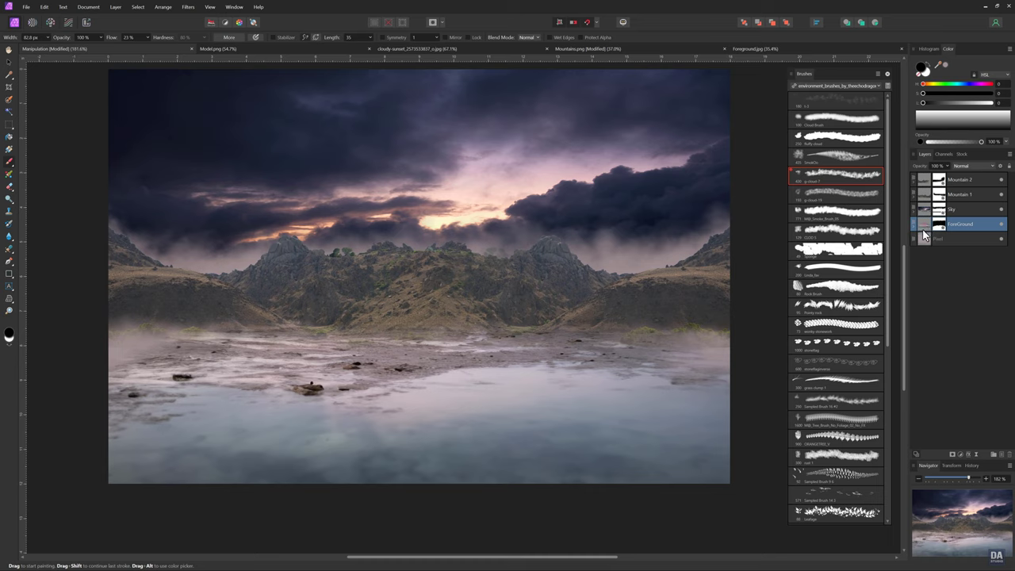
left_click(961, 454)
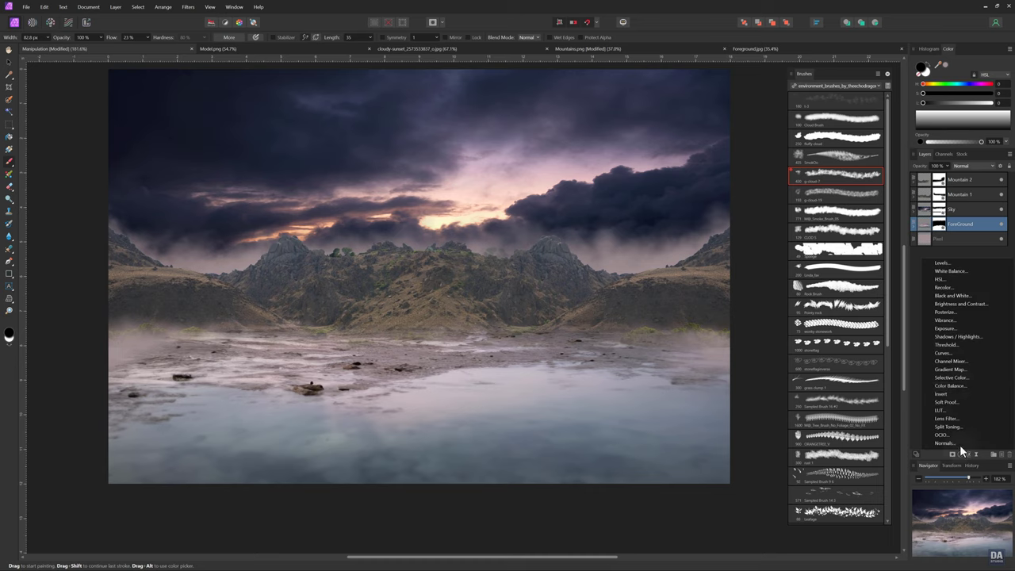
left_click(962, 304)
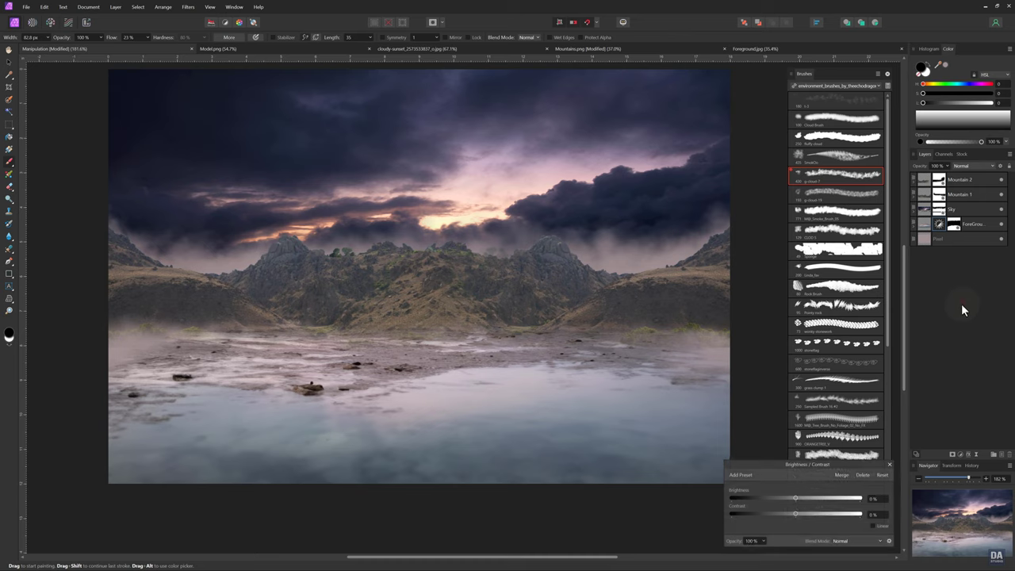
left_click(913, 226)
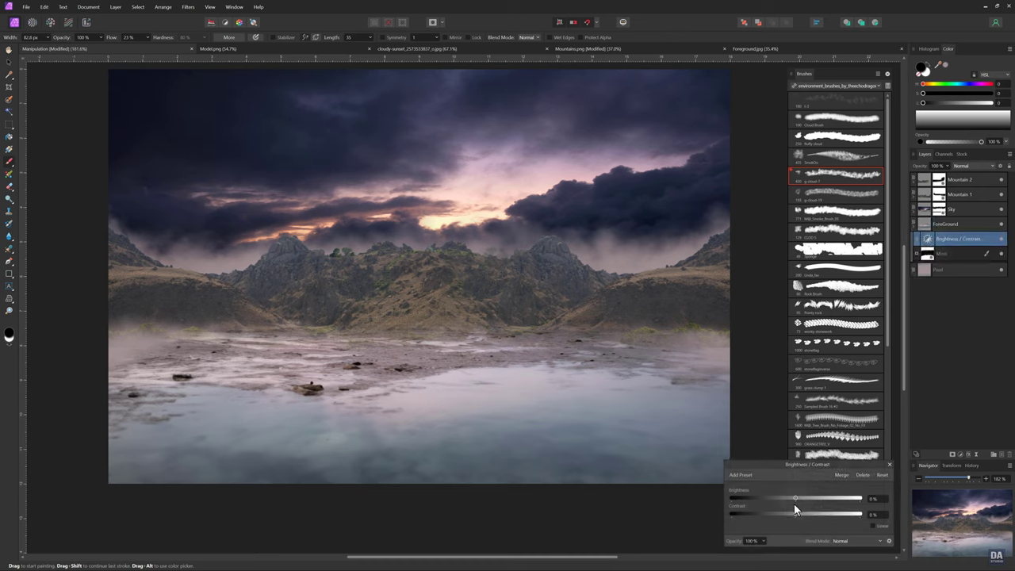
mouse_move(795, 498)
left_mouse_down()
mouse_move(753, 506)
mouse_move(803, 513)
left_mouse_up()
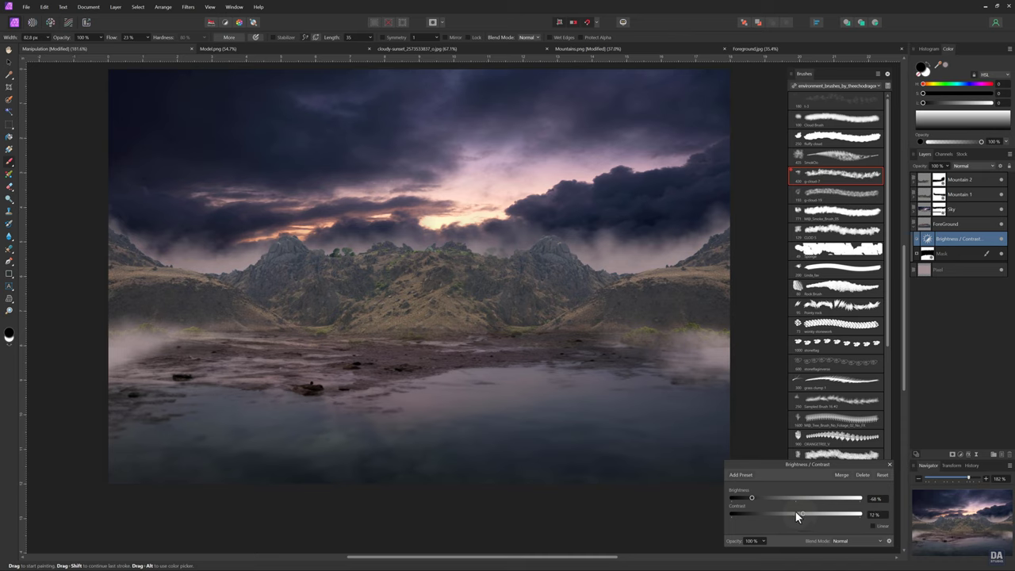
left_click(888, 465)
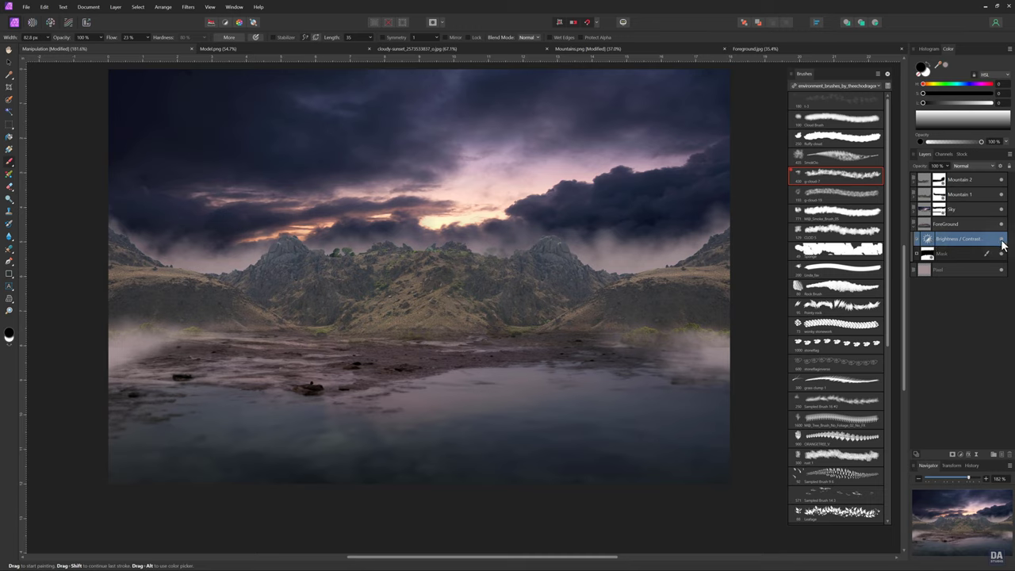
Compare the adjustment on and off, then clip it into the ForeGround layer.
left_click(1000, 239)
left_click(1000, 239)
left_click_drag(997, 244, 920, 228)
On Sky, add a second Brightness/Contrast adjustment at -7% brightness and 8% contrast.
left_click(918, 211)
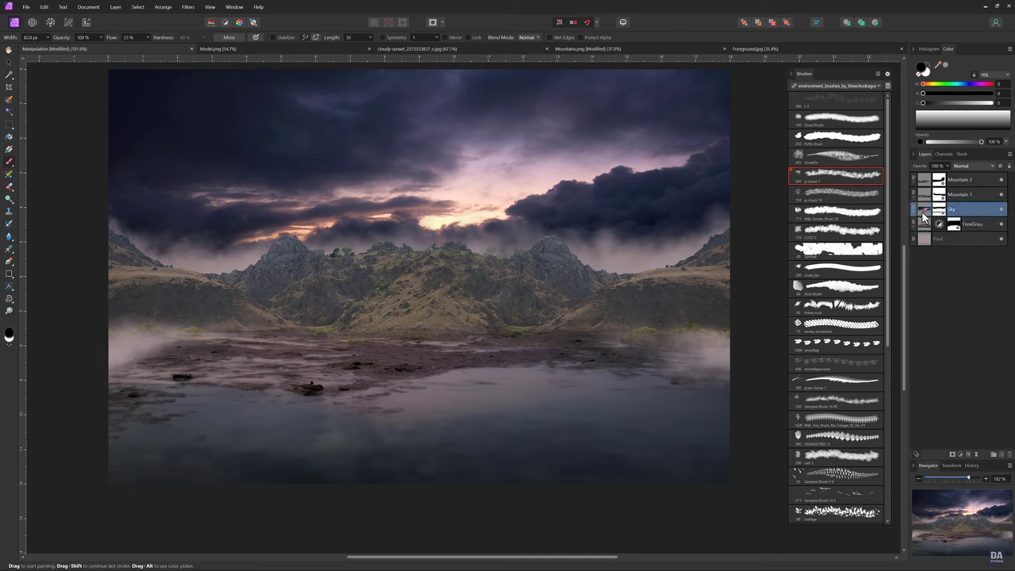
left_click_drag(928, 226, 934, 232)
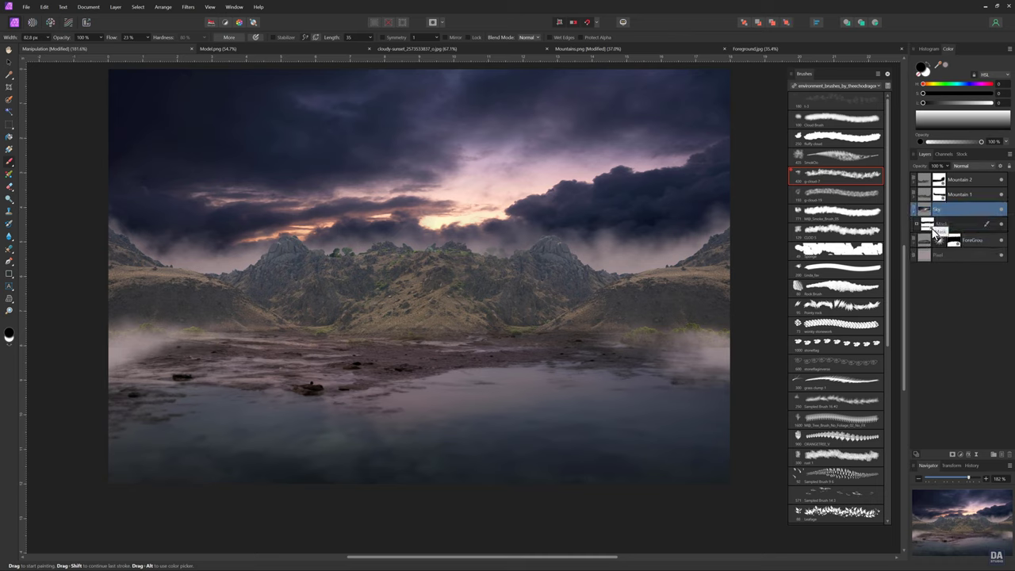
left_click(959, 454)
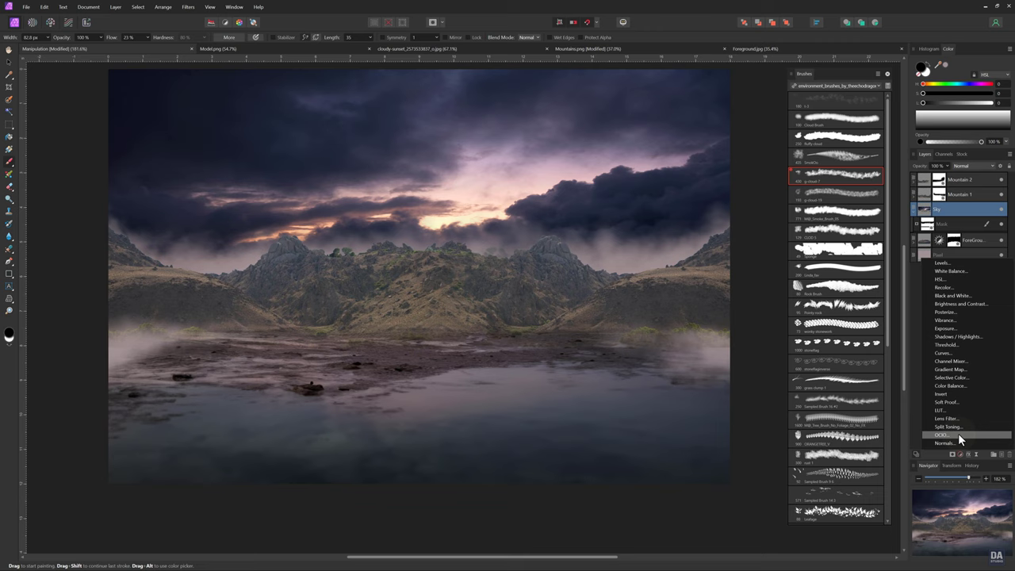
left_click(959, 304)
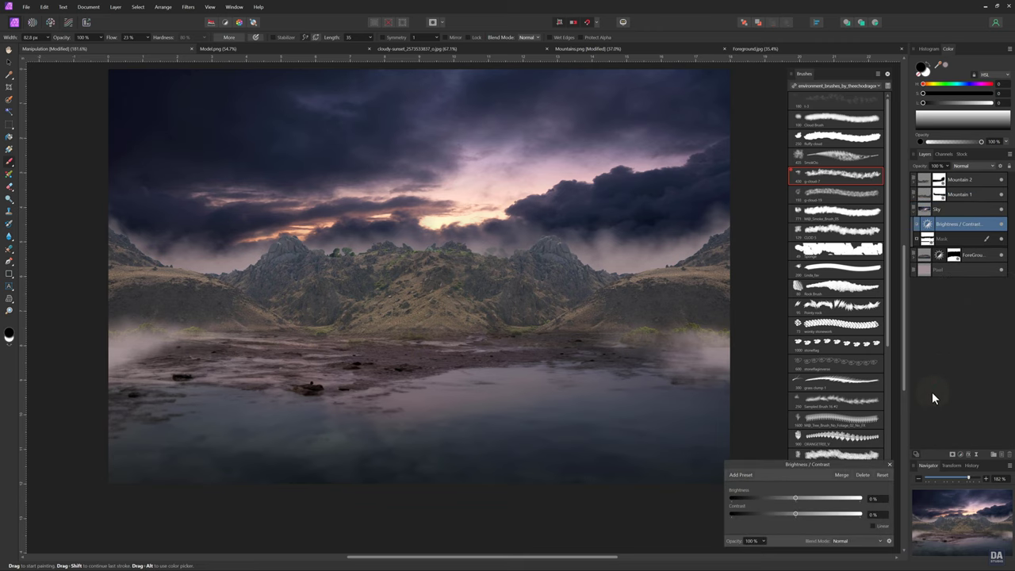
left_click_drag(795, 497, 800, 513)
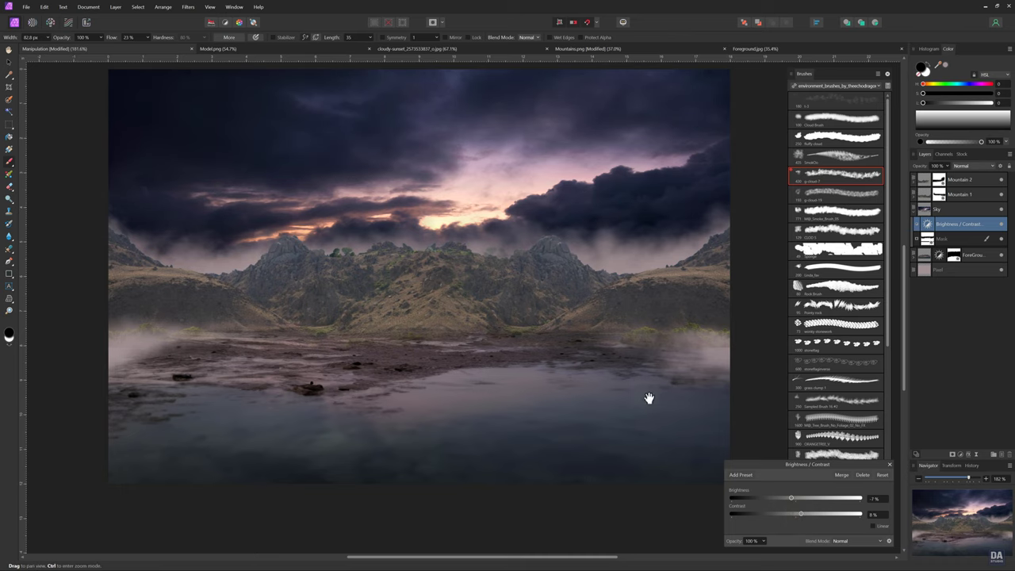
left_click_drag(647, 398, 659, 445)
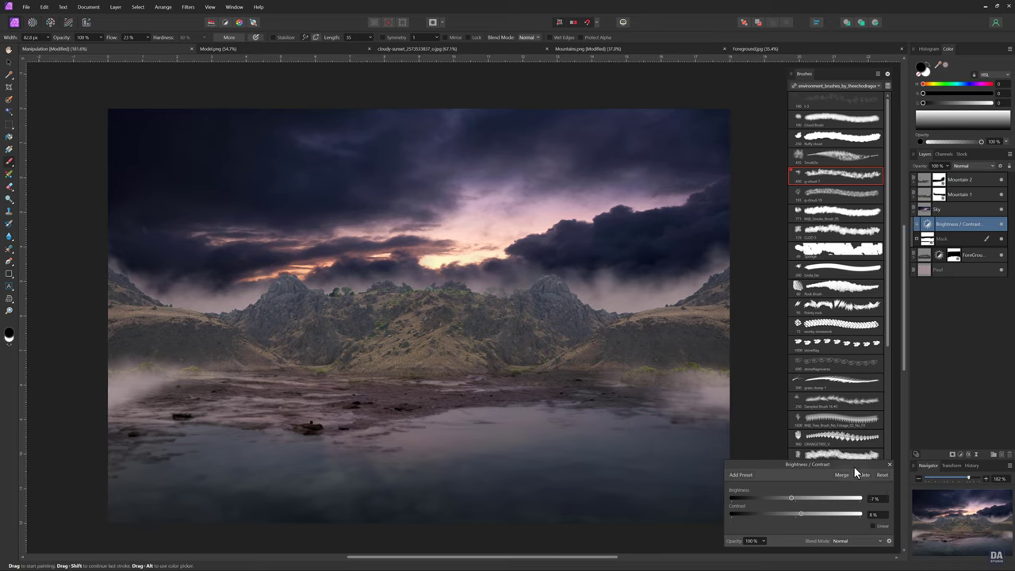
left_click(959, 454)
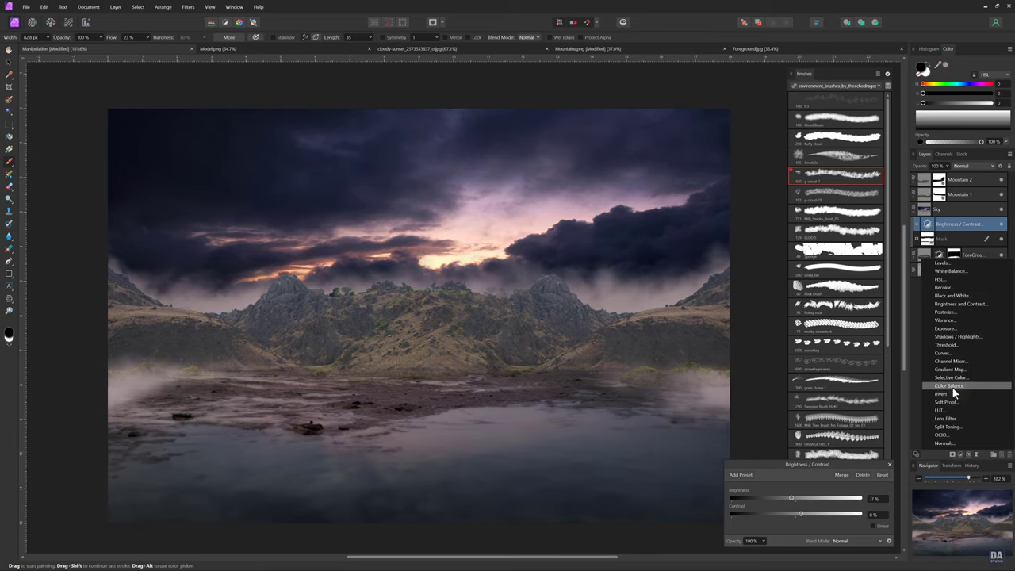
Add a White Balance adjustment above the brightness one, set to about 17% white balance and -16% tint.
left_click(963, 272)
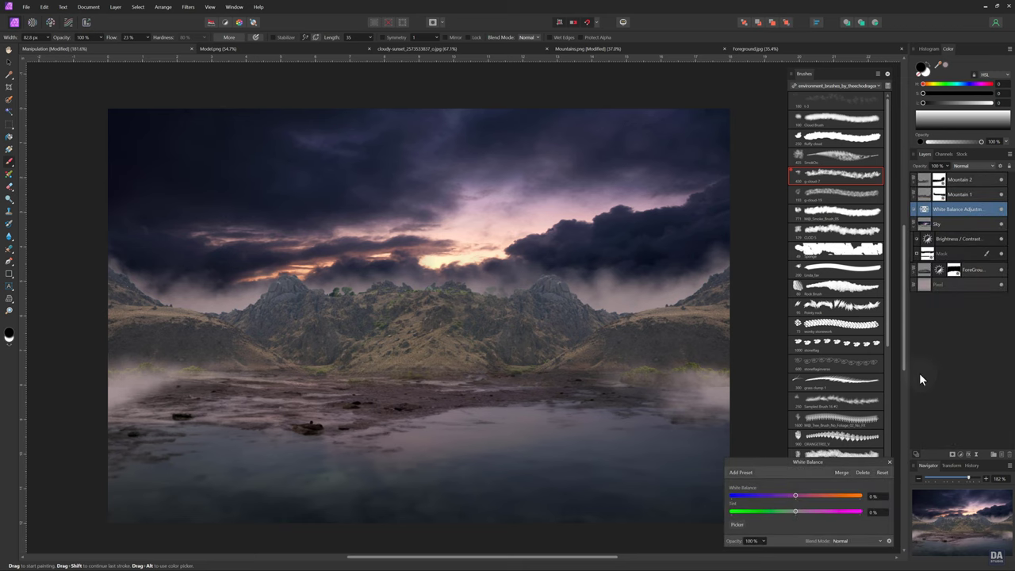
key("ctrl+z")
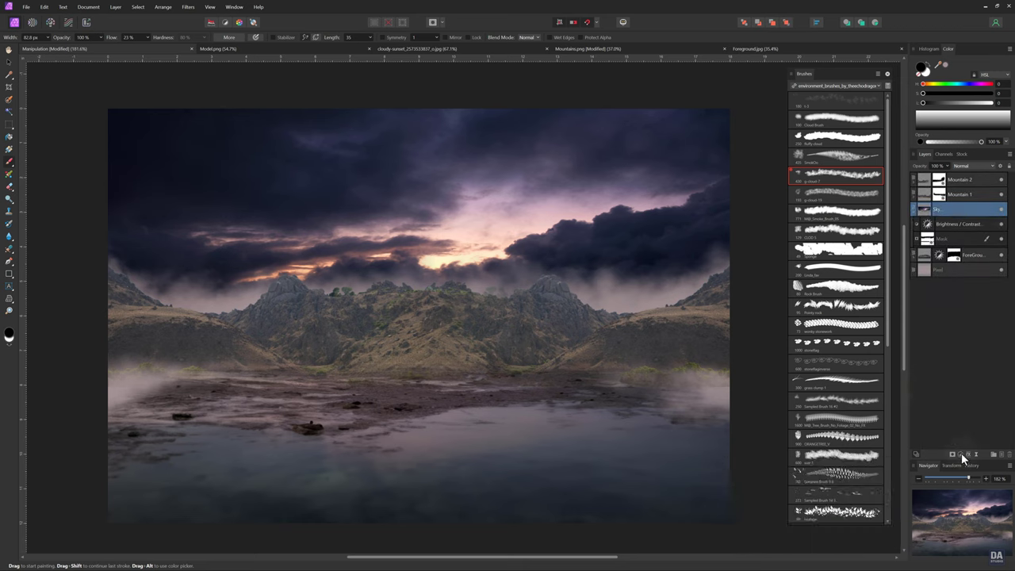
left_click(960, 454)
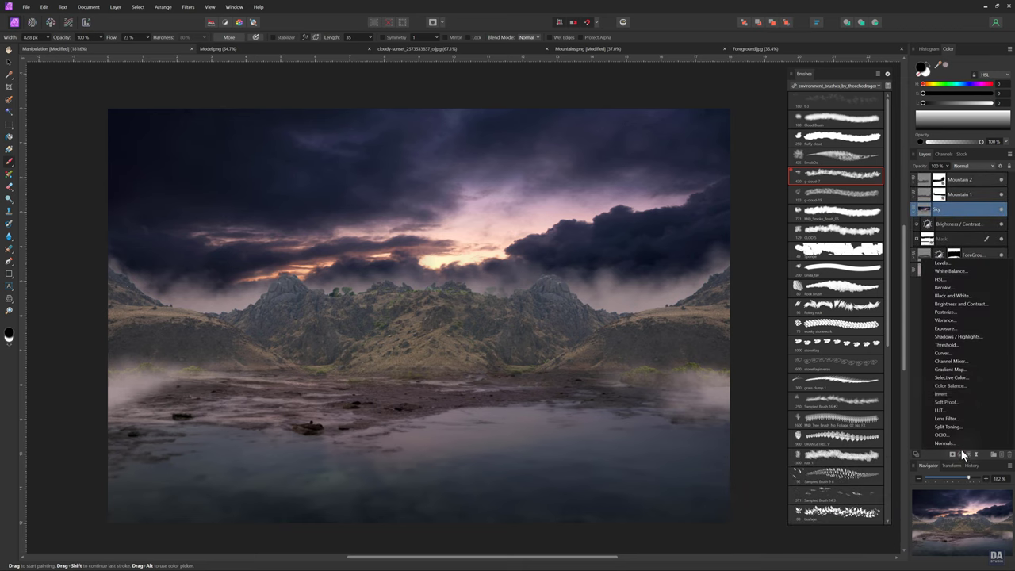
left_click(968, 270)
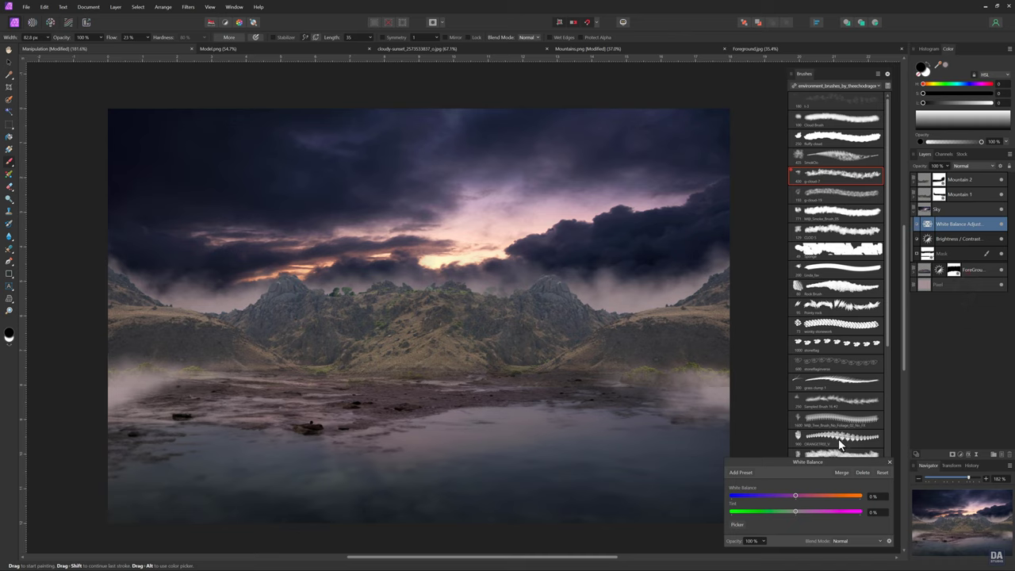
left_click_drag(796, 496, 786, 497)
left_click_drag(782, 496, 804, 496)
left_click_drag(797, 510, 788, 508)
left_click(1001, 224)
left_click(1001, 225)
left_click(1001, 226)
left_click(889, 461)
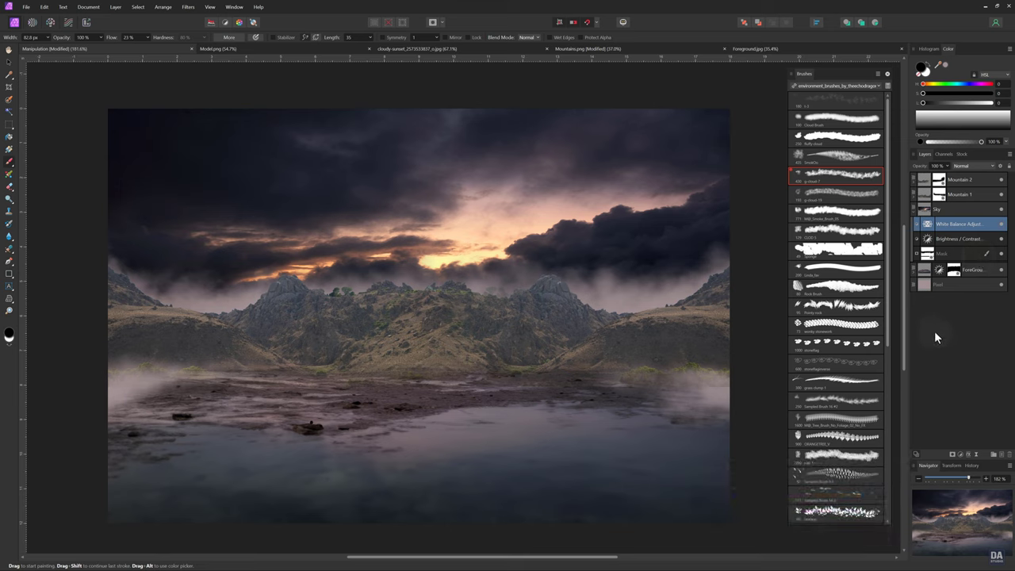
Add a Diffuse Glow live filter to Sky, blended Soft Light at 25% opacity.
left_click(947, 211)
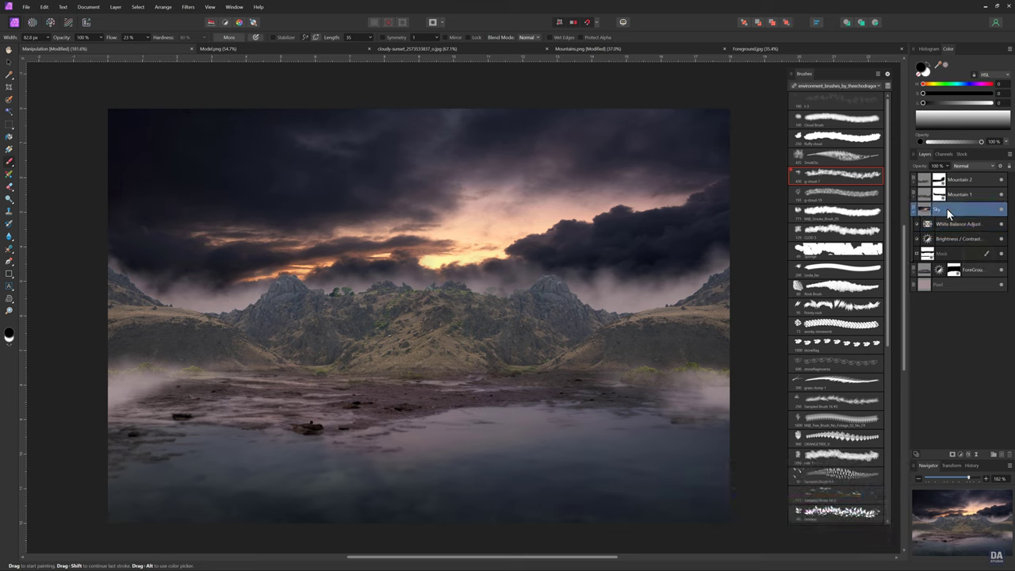
left_click(976, 455)
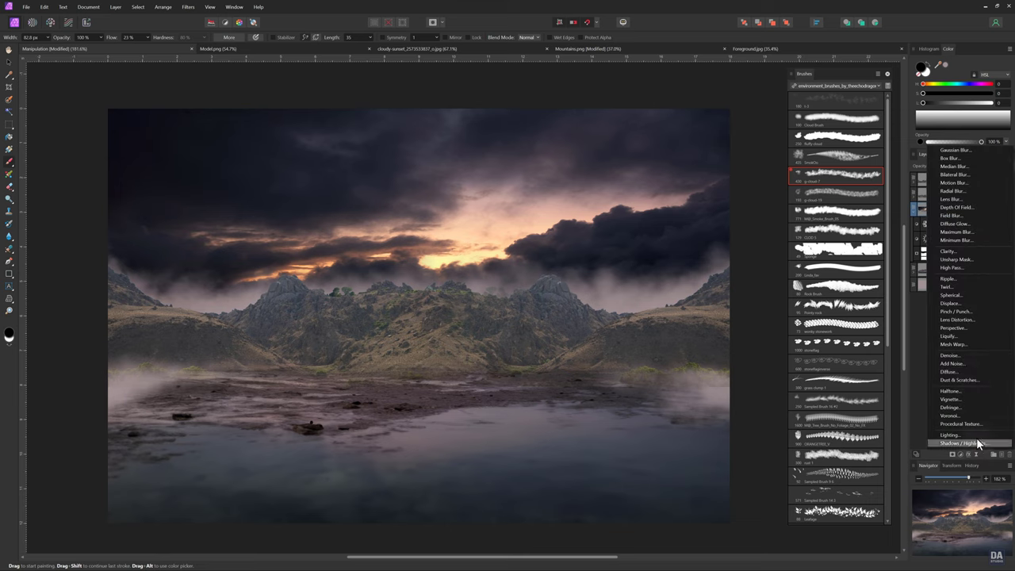
left_click(968, 223)
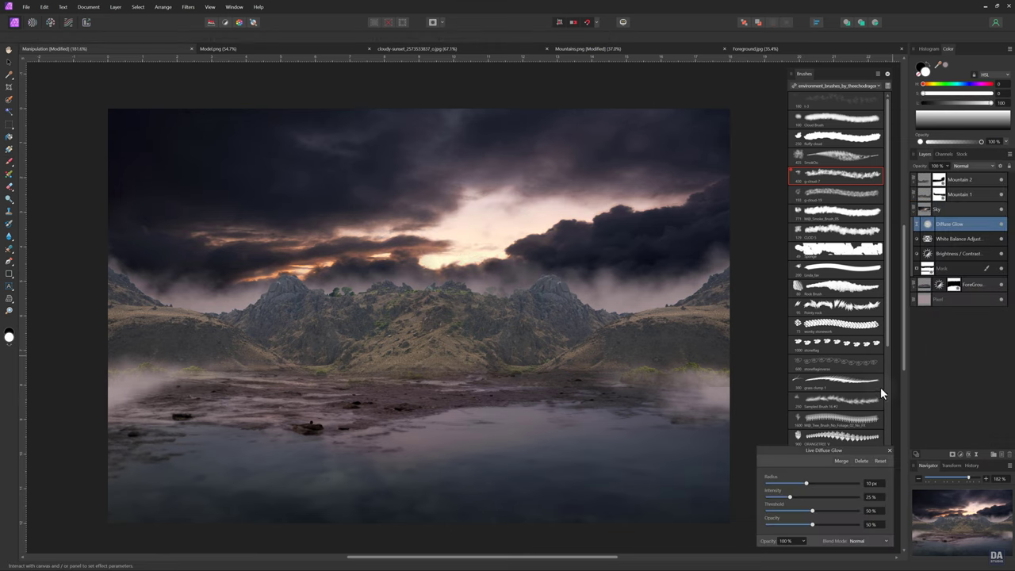
left_click(971, 165)
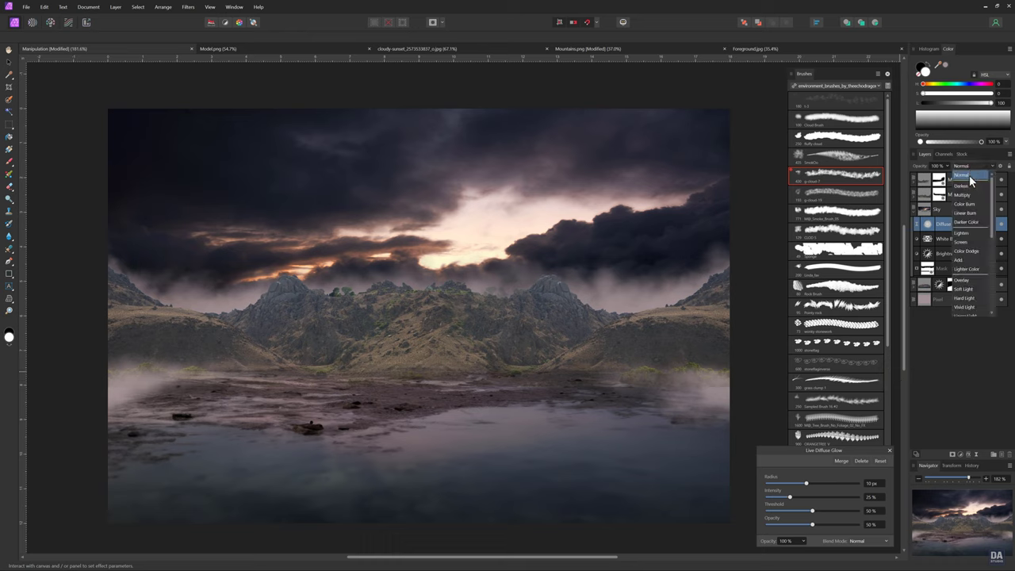
left_click(966, 289)
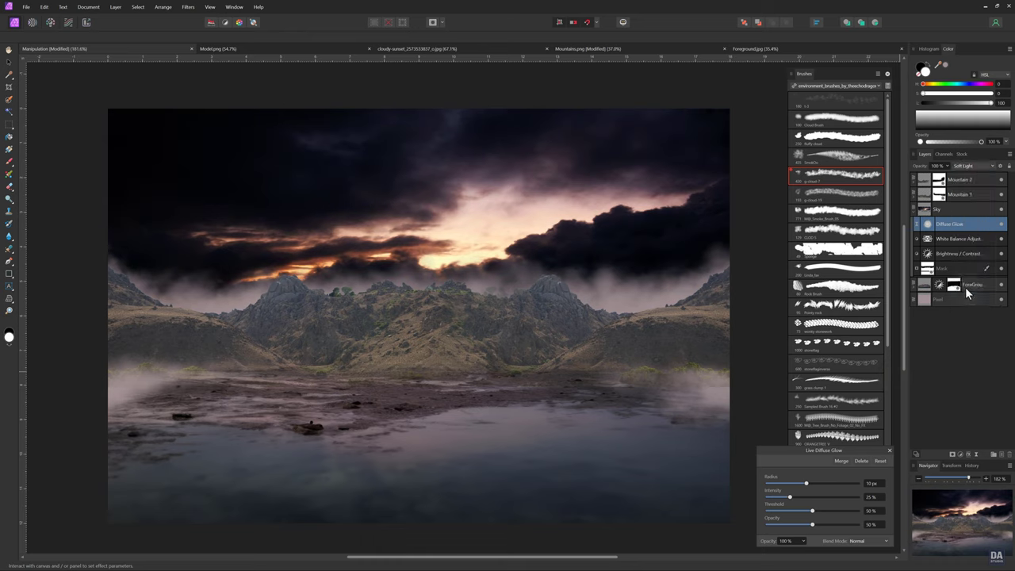
left_click(945, 165)
left_click_drag(956, 175, 906, 178)
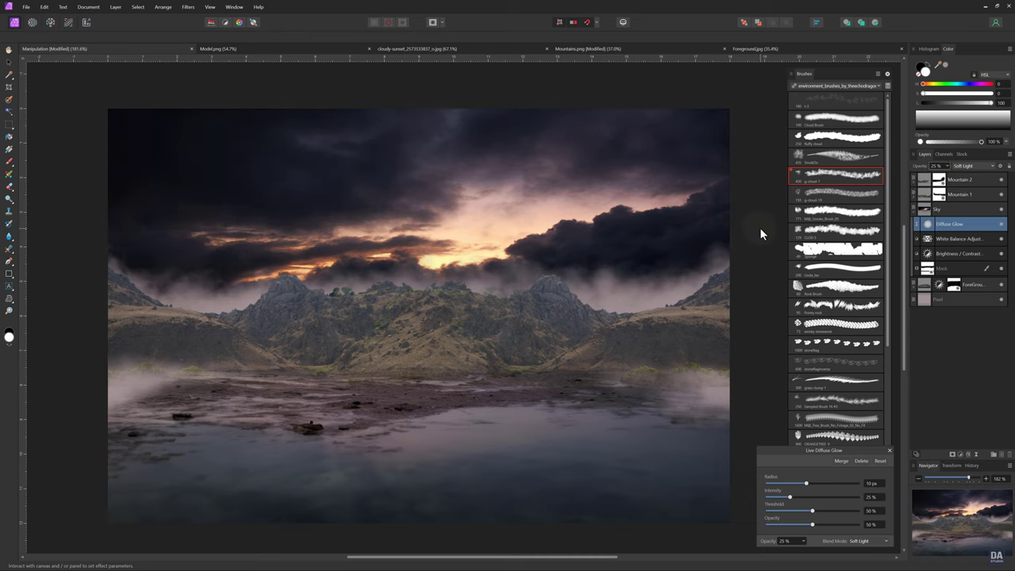
mouse_move(759, 237)
left_mouse_down()
mouse_move(653, 298)
mouse_move(668, 298)
left_mouse_up()
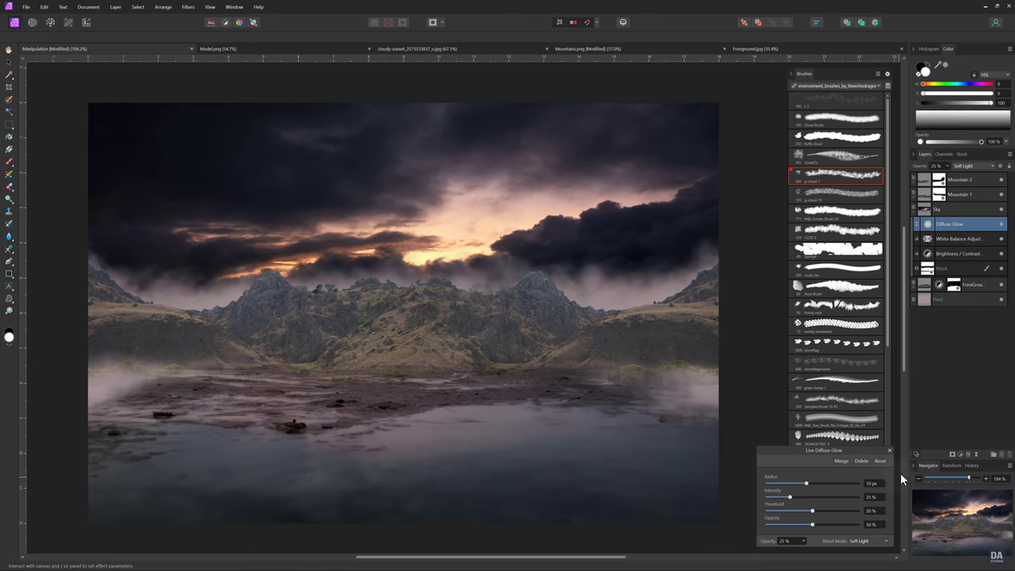
left_click(890, 449)
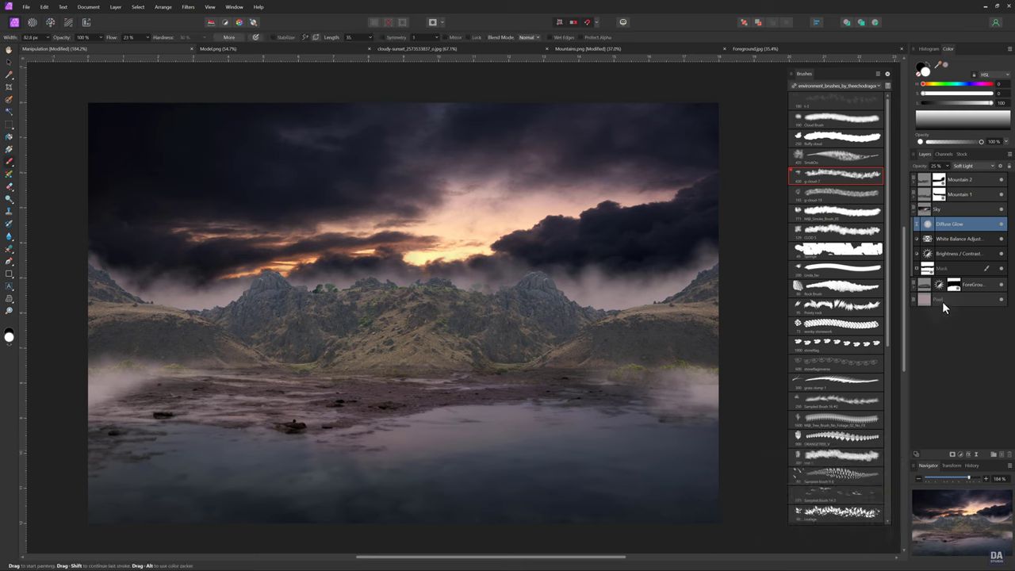
Group the Mountain 1 and Mountain 2 layers and name the group Mountains Group.
left_click(914, 209)
left_click_drag(960, 180, 963, 185)
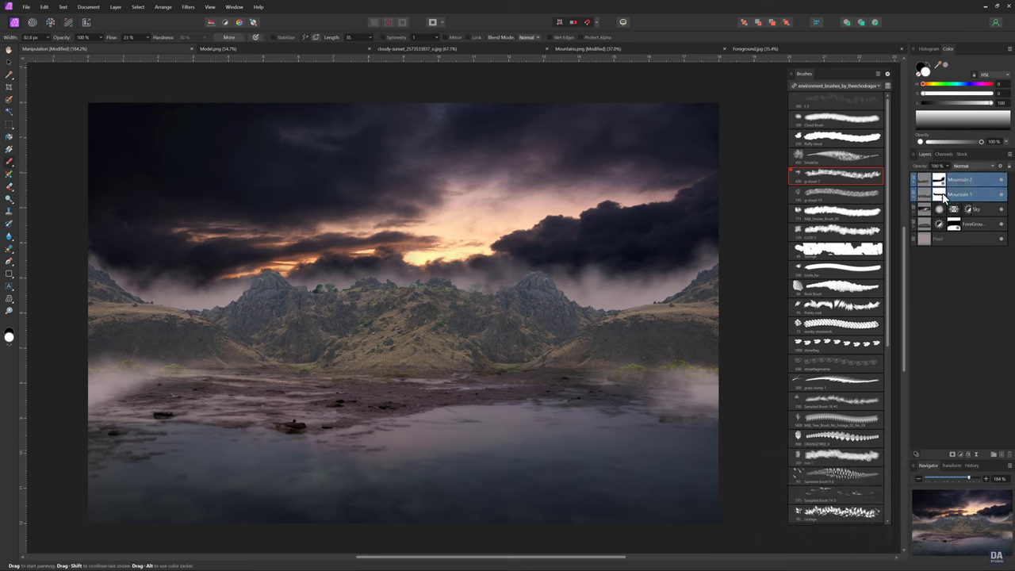
right_click(955, 193)
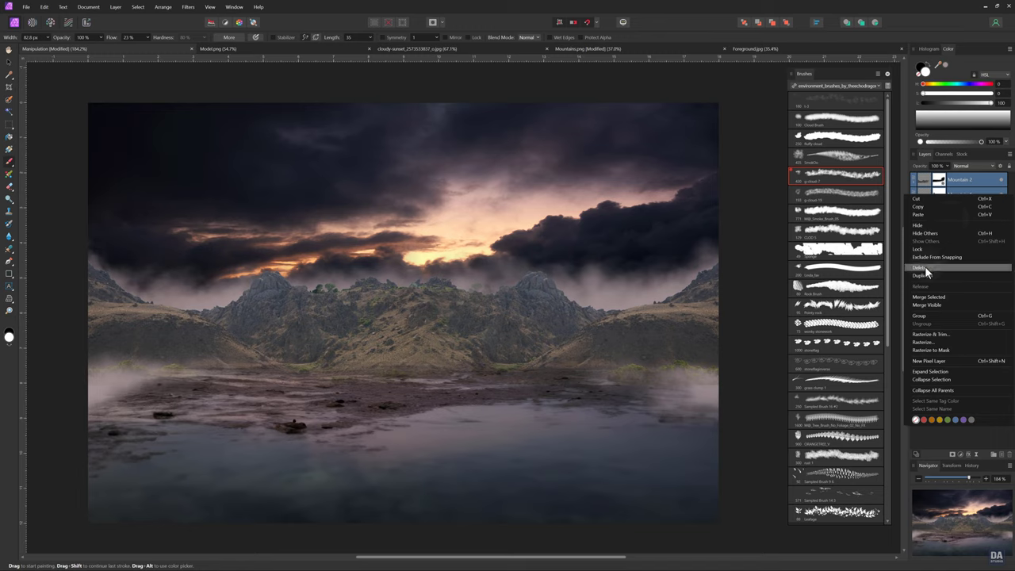
left_click(927, 314)
double_click(947, 180)
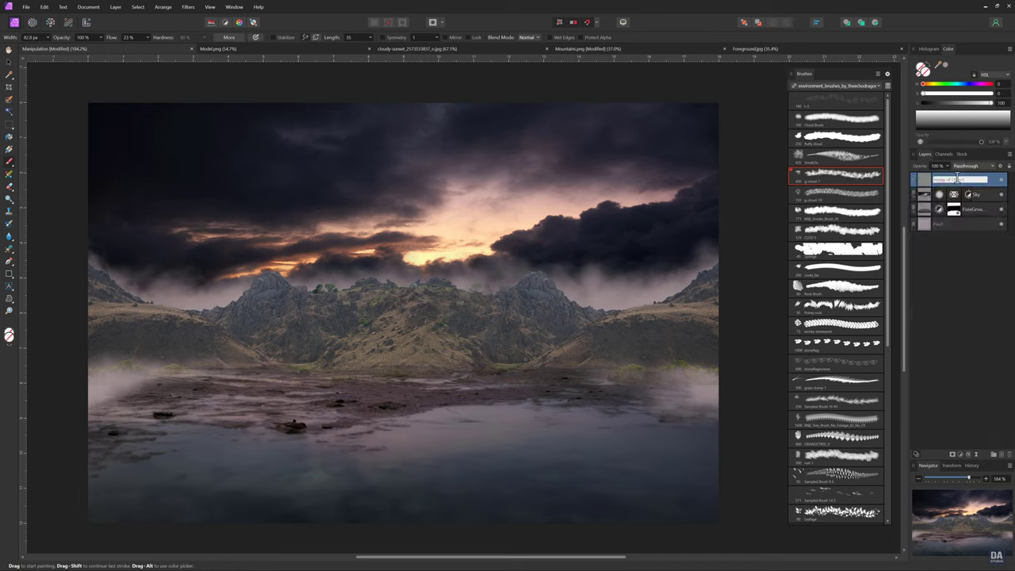
type("M")
type(" Gr")
type("oup")
key("Return")
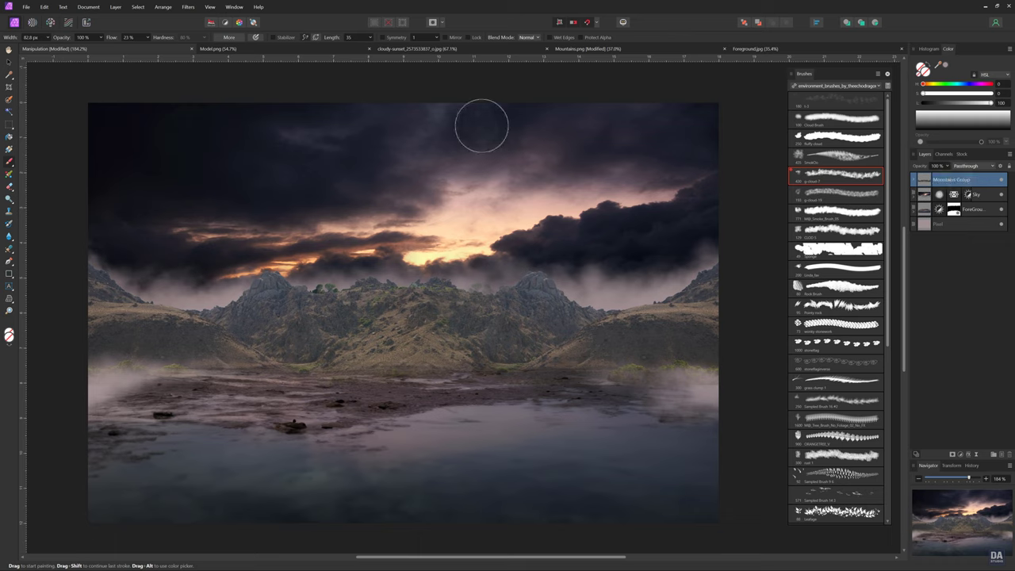
Inside Mountains Group, add a Brightness/Contrast adjustment at -13% brightness and 28% contrast.
left_click(914, 179)
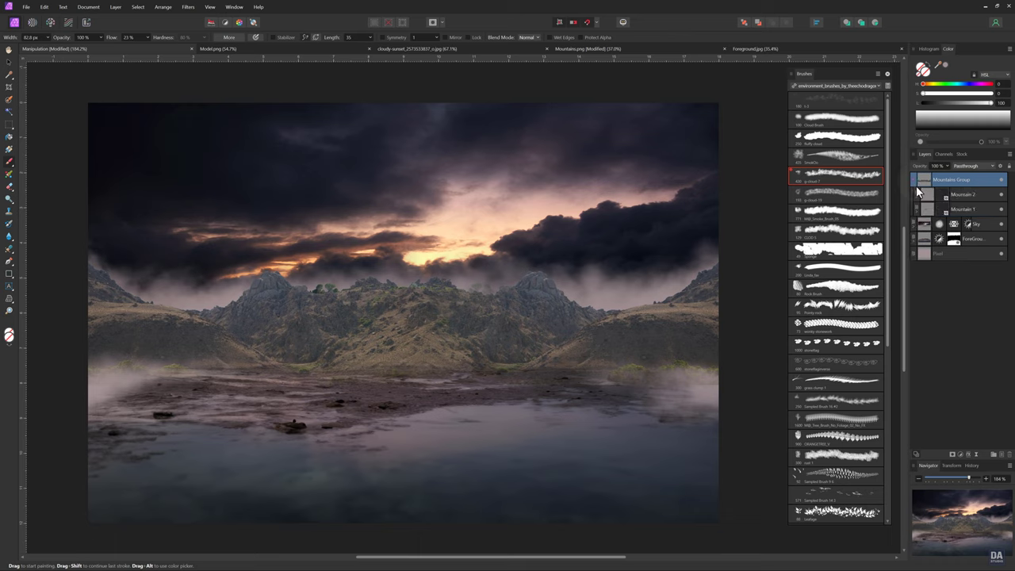
left_click(960, 453)
left_click(967, 304)
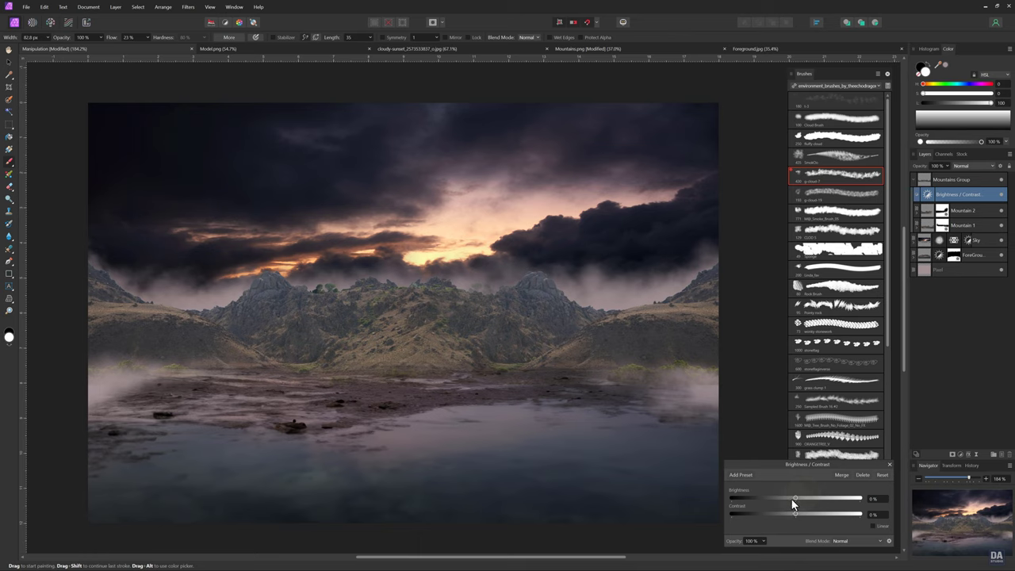
left_click_drag(794, 498, 787, 499)
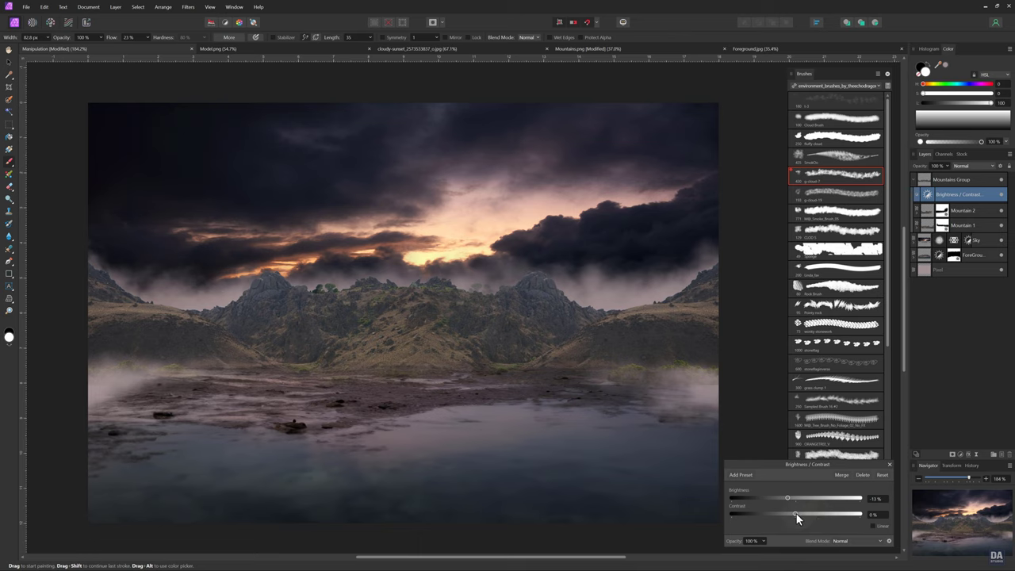
left_click_drag(801, 514, 806, 514)
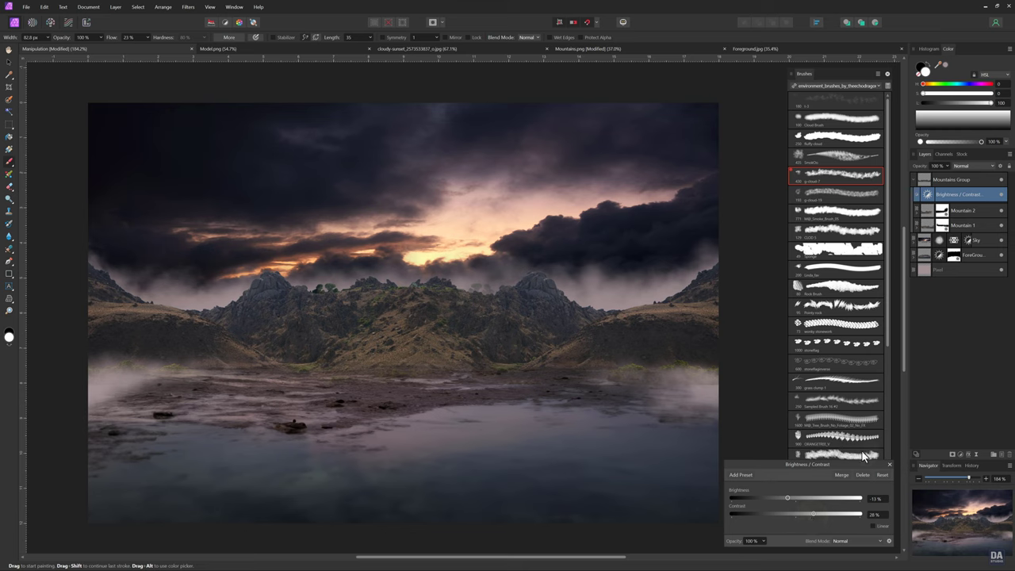
left_click(955, 182)
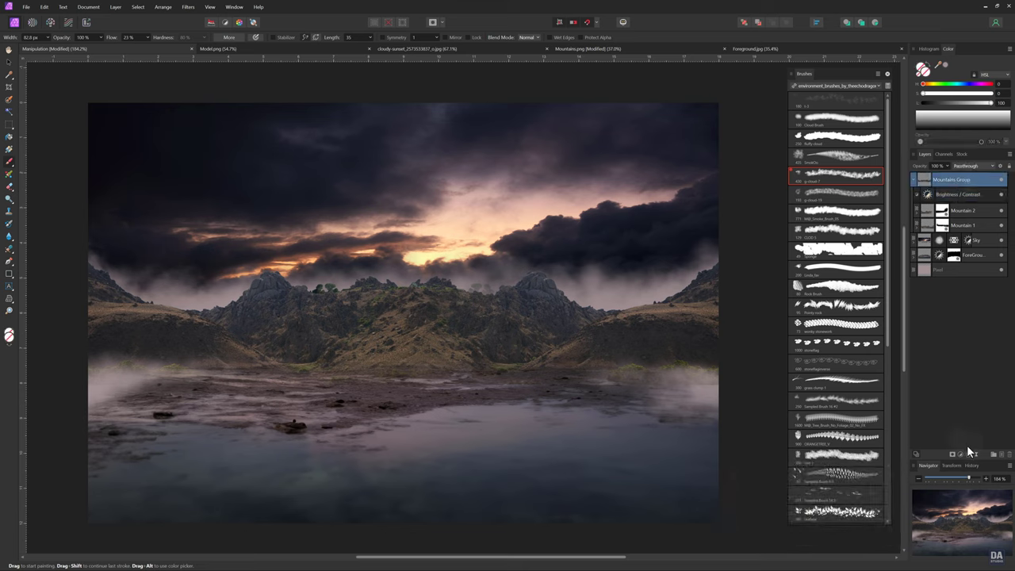
Add an HSL adjustment to Mountains Group with luminosity shifted to -22%, comparing both adjustments on and off.
left_click(960, 454)
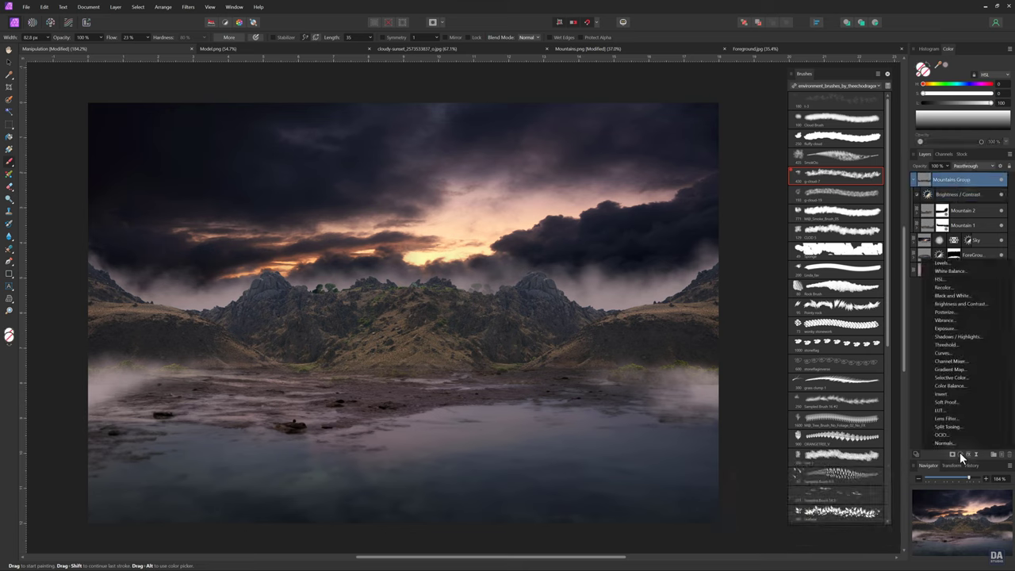
left_click(956, 280)
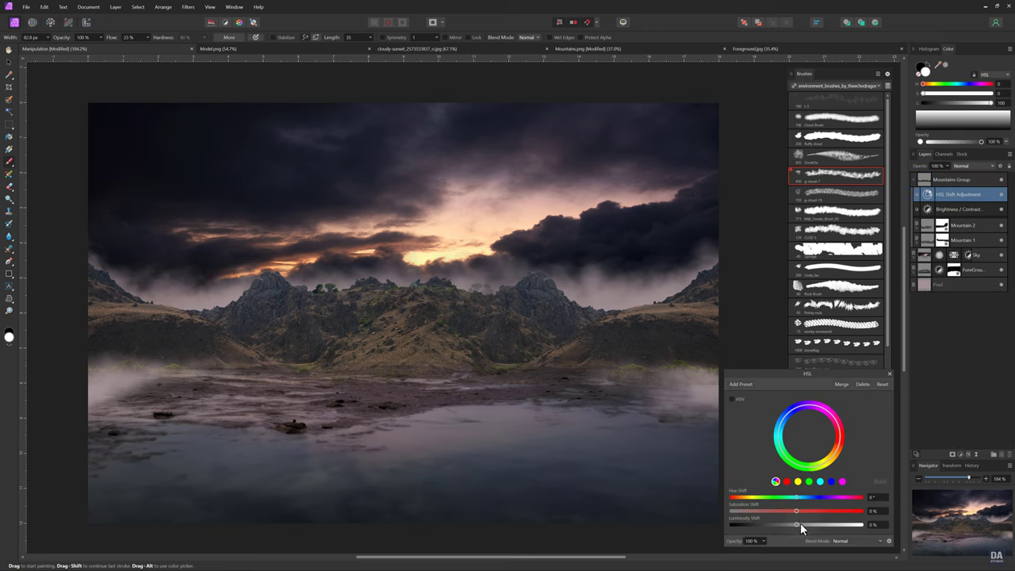
left_click_drag(796, 524, 778, 522)
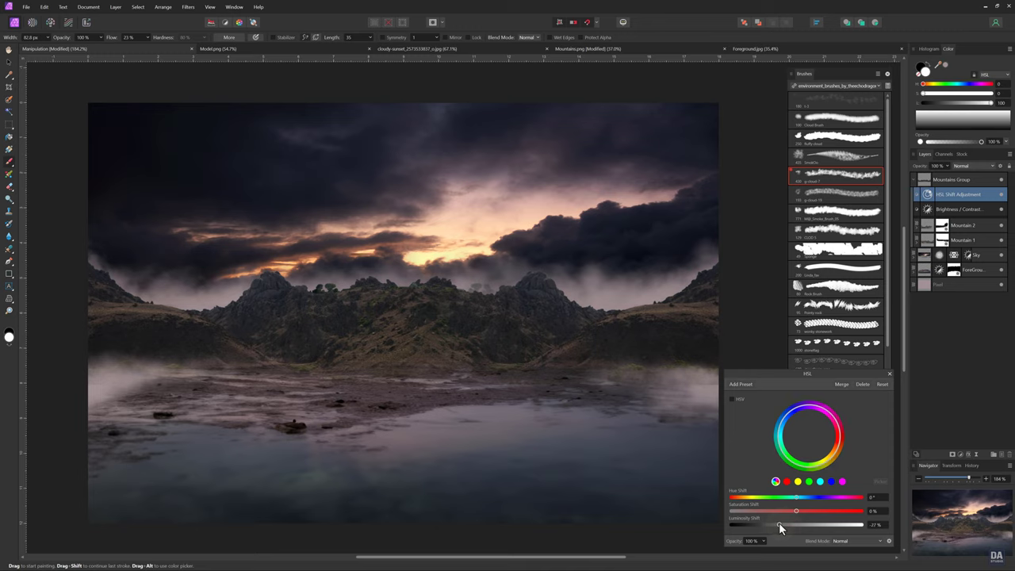
left_click_drag(780, 523, 780, 522)
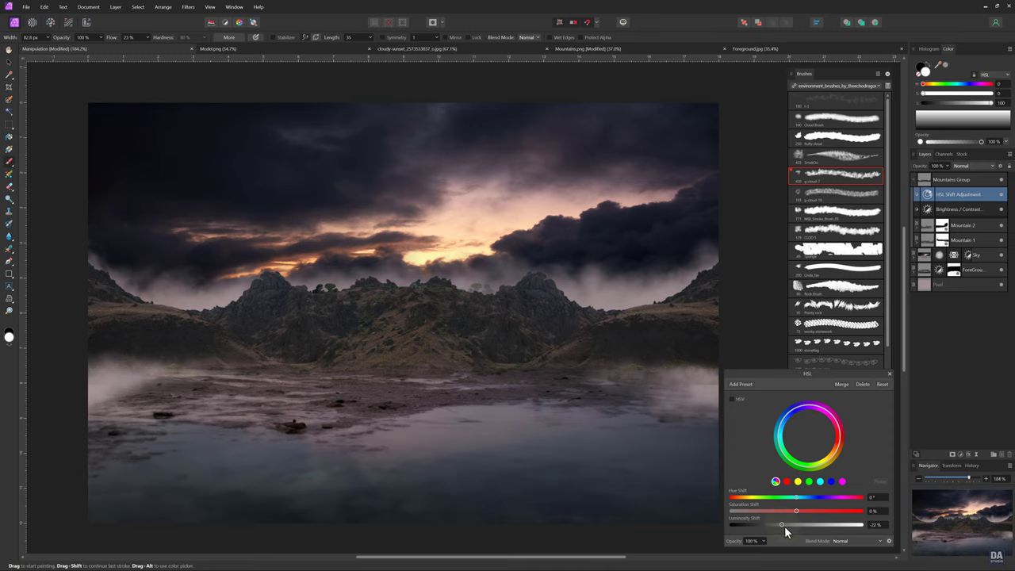
left_click(888, 374)
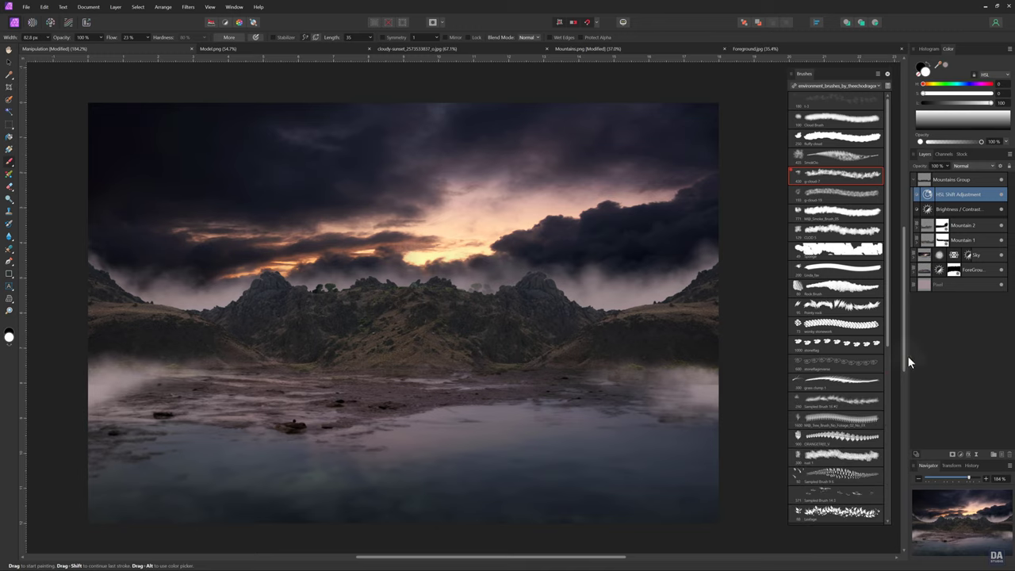
left_click(1000, 194)
left_click(1001, 194)
left_click(1002, 209)
left_click(1001, 209)
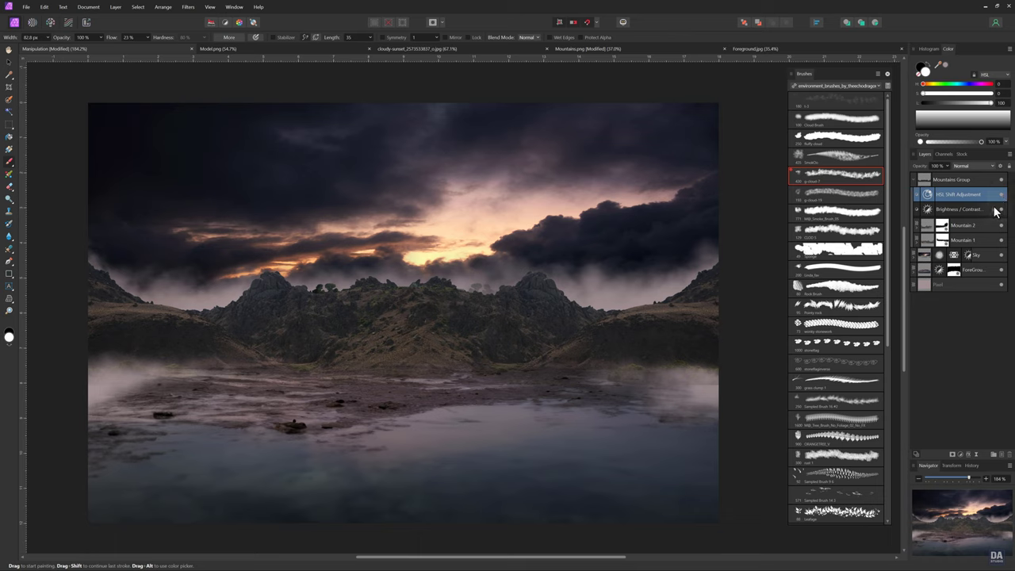
left_click(915, 180)
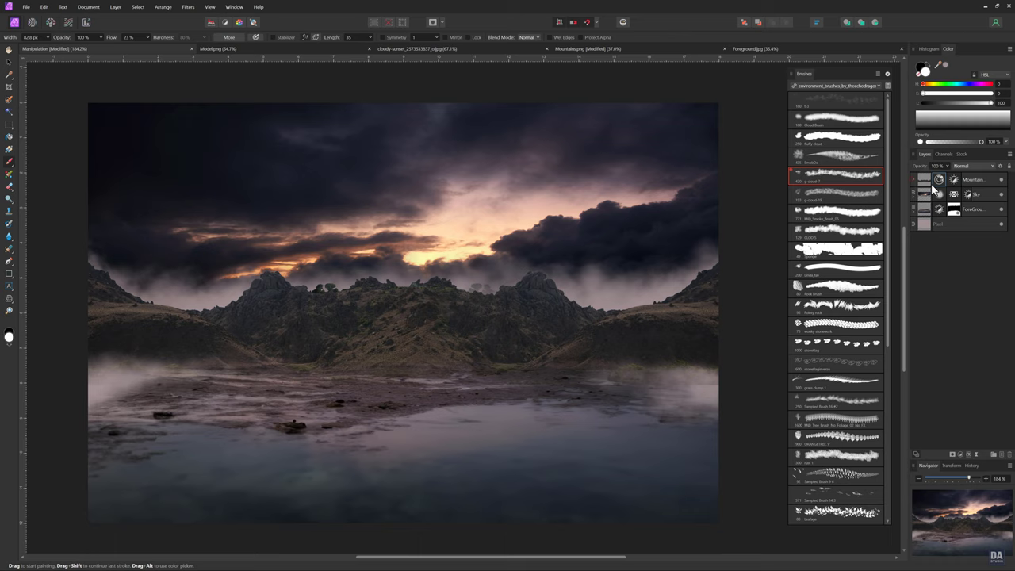
Add a new pixel layer named Smoke.
left_click(998, 457)
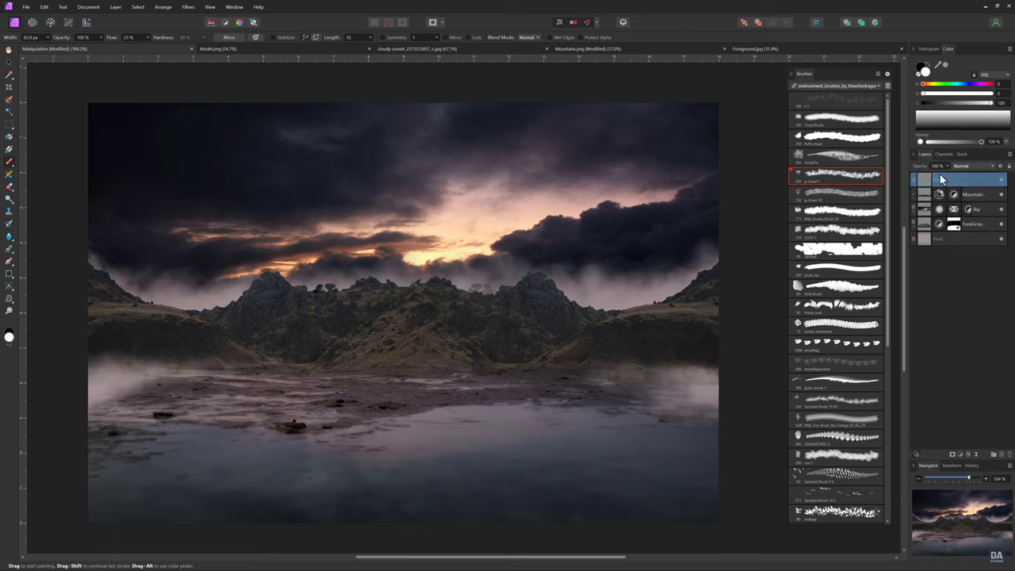
double_click(940, 177)
type("Smoke")
key("Return")
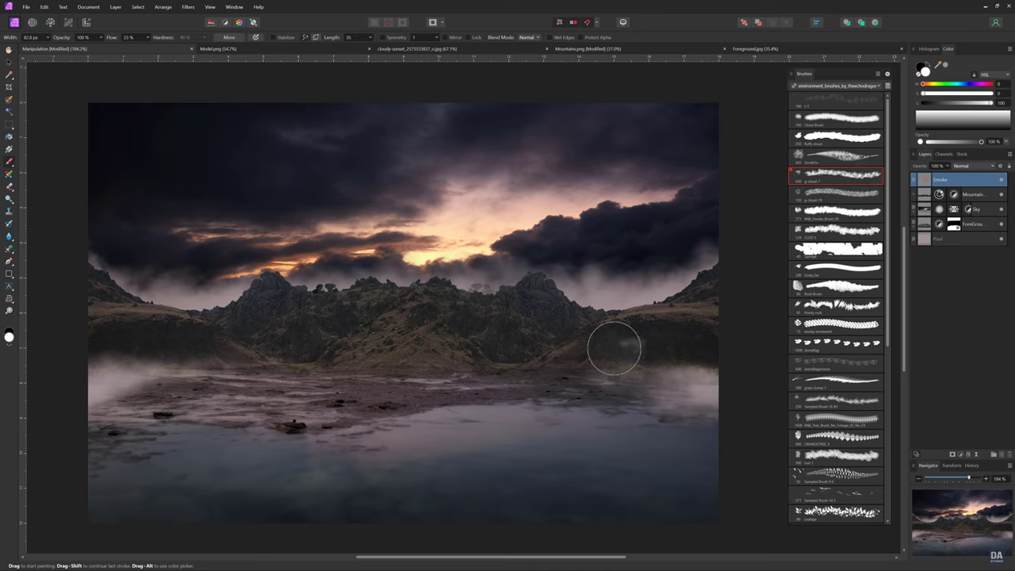
With a larger brush, paint white mist over the lake, then darker purple-grey haze on the right.
key("bracketright")
key("bracketright")
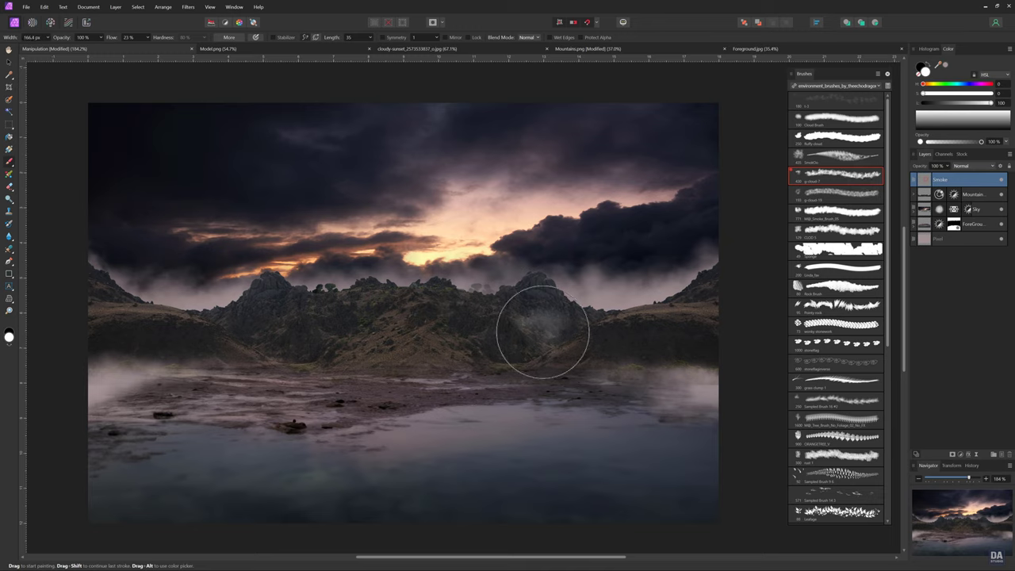
key("bracketright")
key("bracketright")
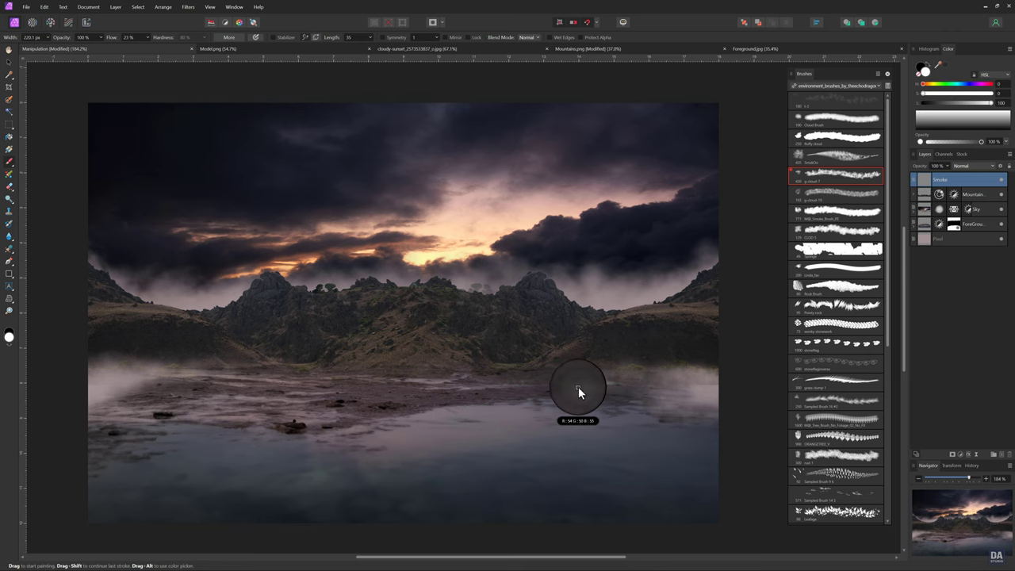
left_click_drag(576, 385, 594, 390)
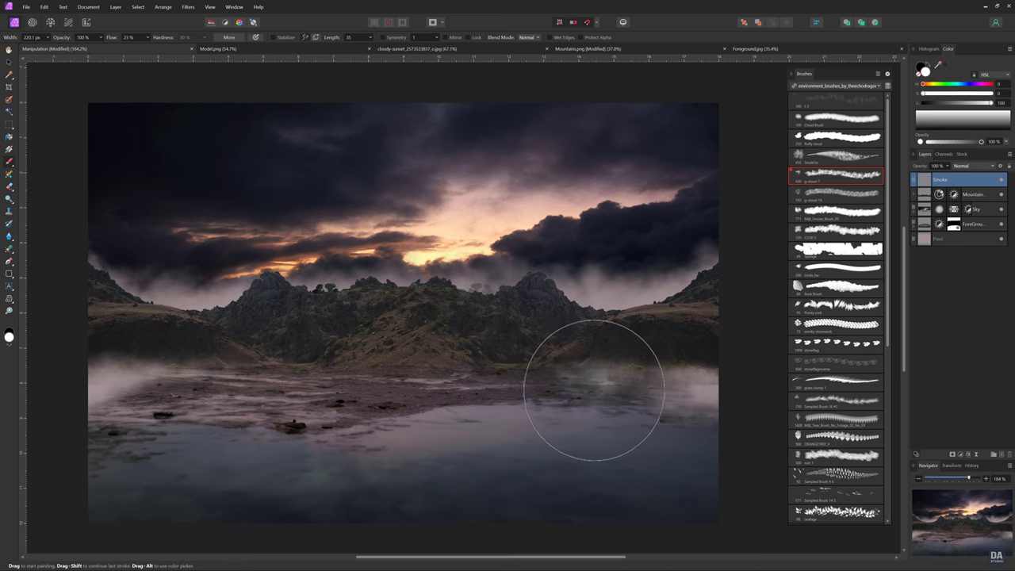
left_click(599, 363, "alt")
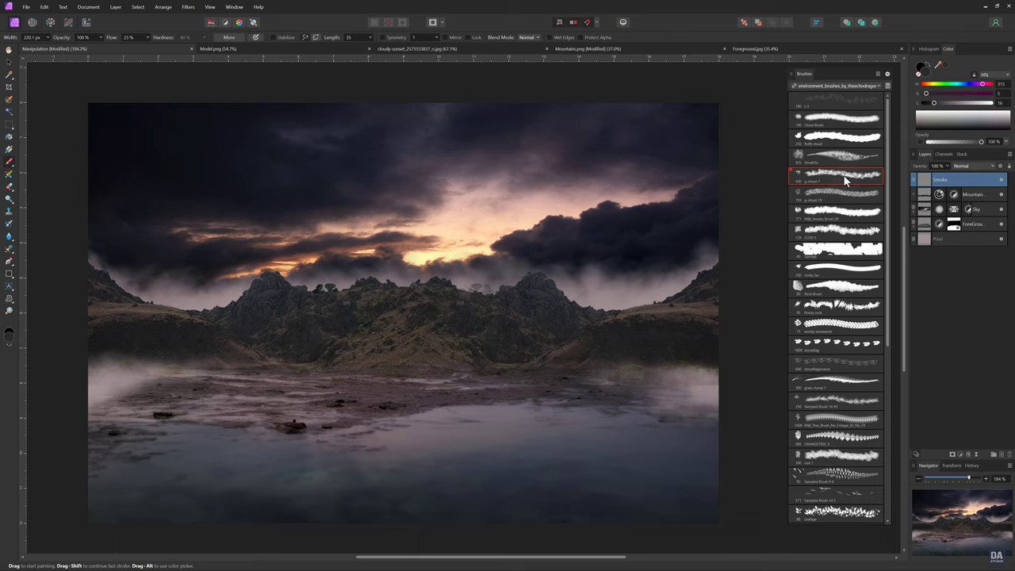
left_click_drag(645, 419, 704, 412)
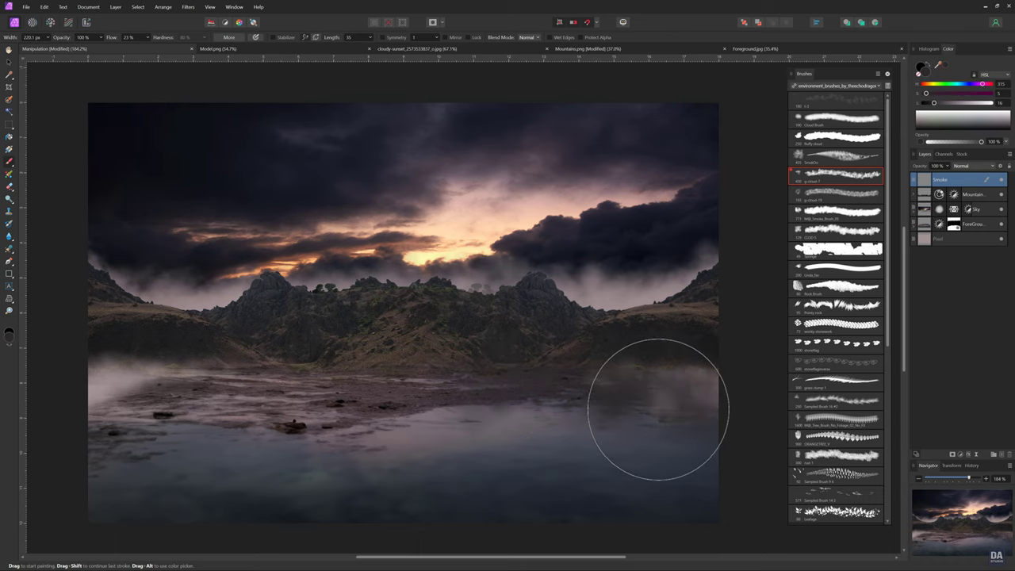
left_click_drag(590, 392, 700, 403)
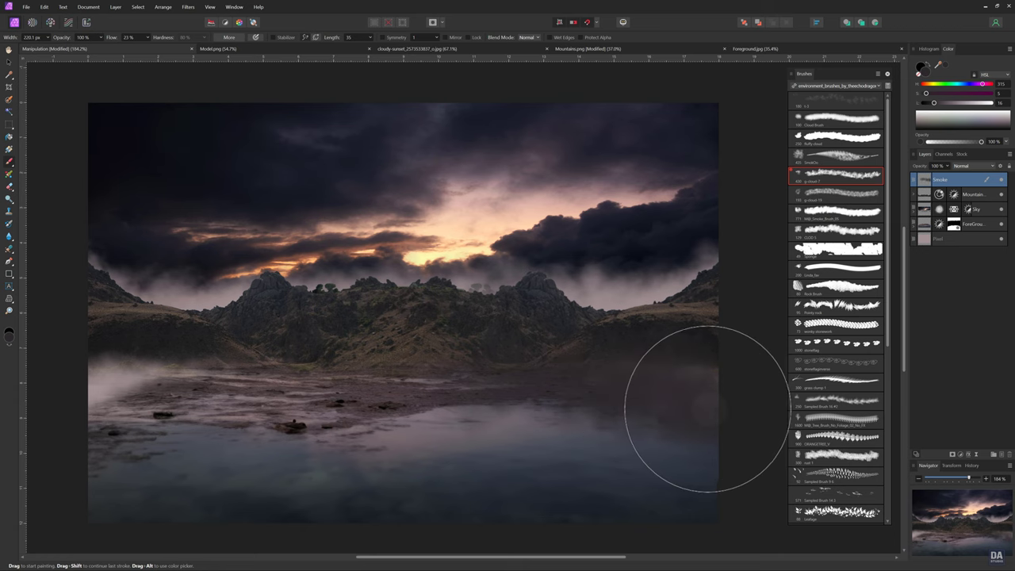
key("bracketleft")
key("bracketleft")
key("bracketleft")
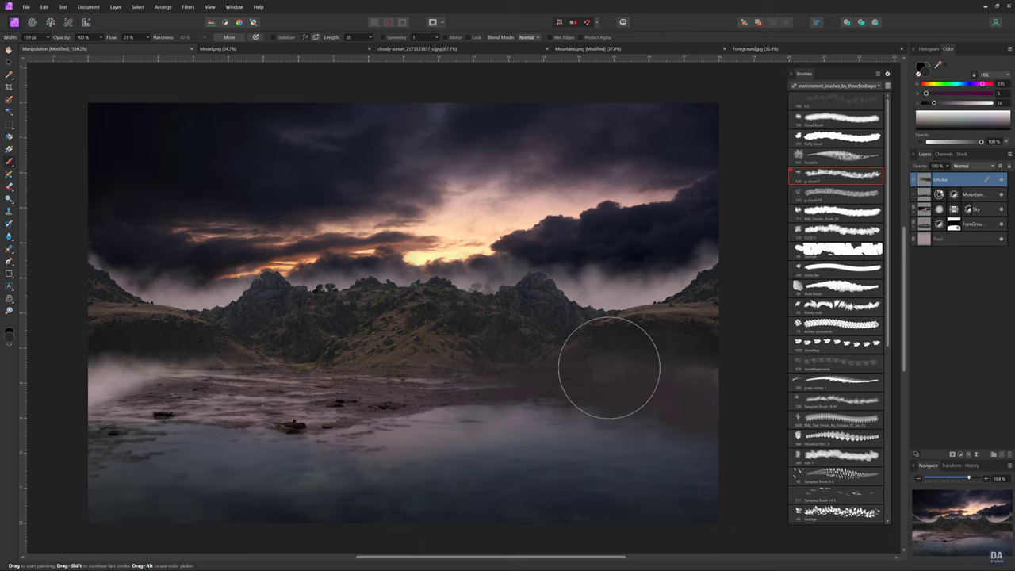
Make the fog brush's size jitter follow pen pressure.
left_click(227, 38)
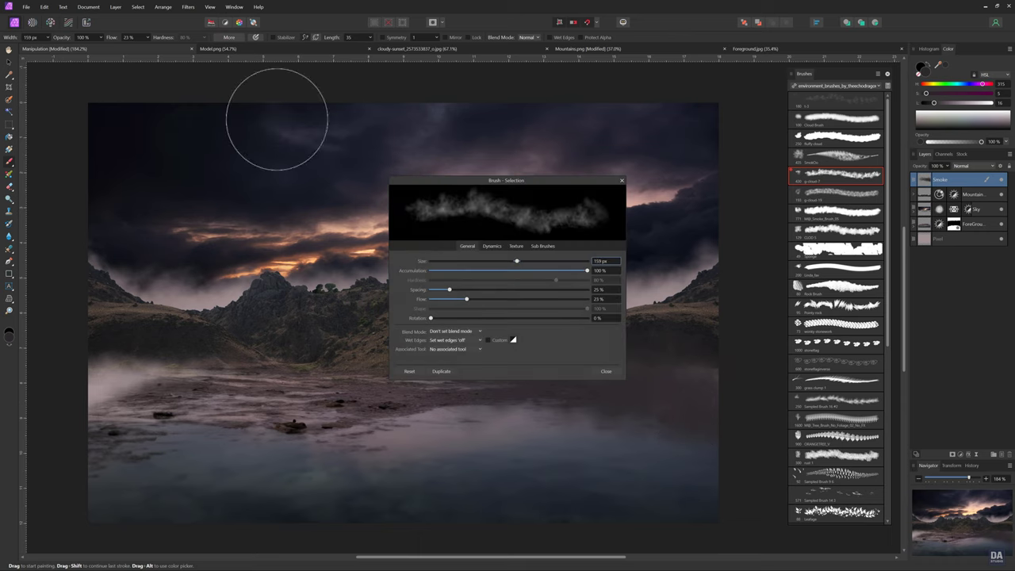
left_click(492, 246)
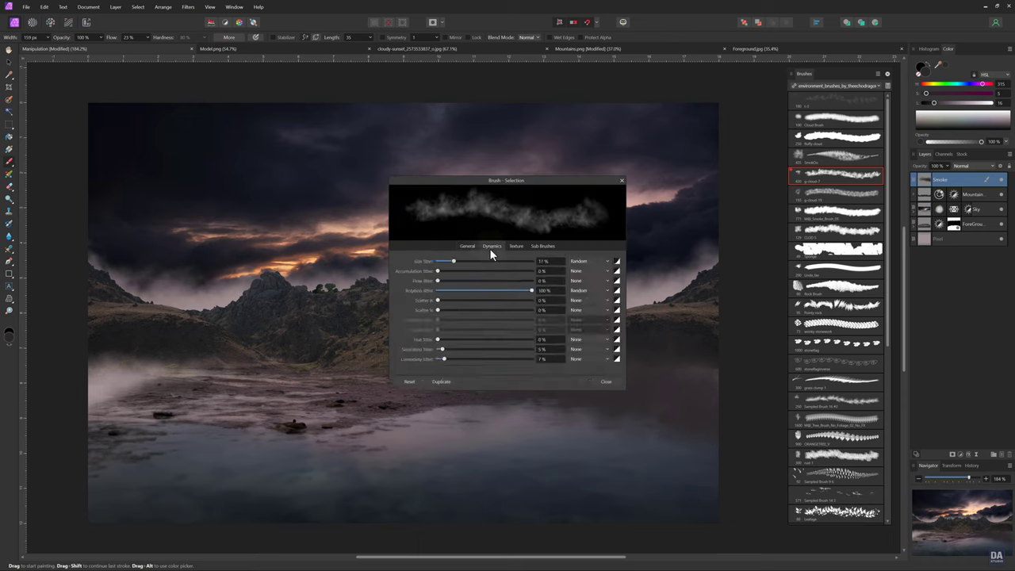
left_click(578, 262)
left_click(587, 293)
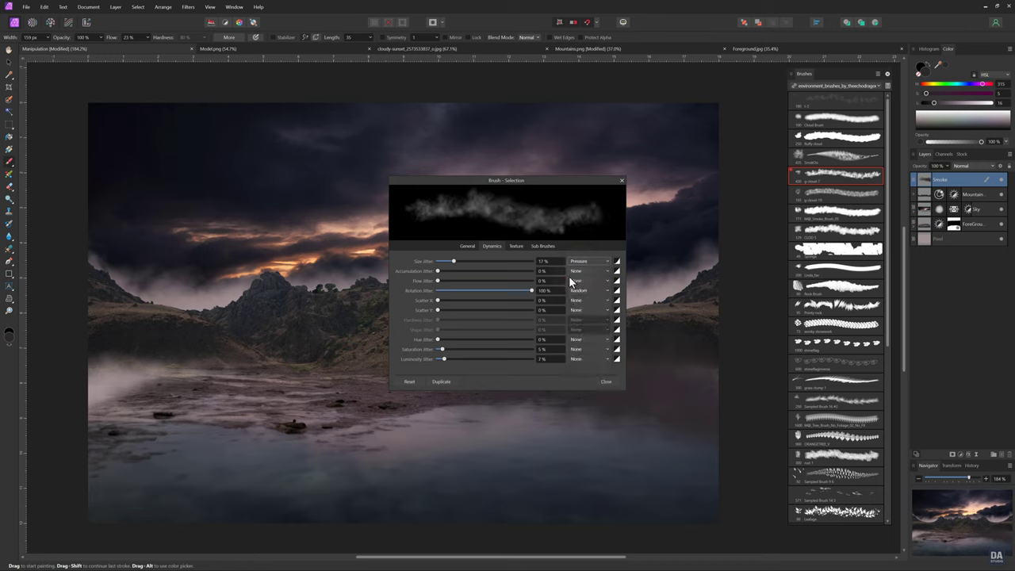
Set 9% random accumulation jitter and 27% pressure-driven flow jitter, keeping rotation random.
left_click_drag(438, 271, 463, 284)
left_click(582, 282)
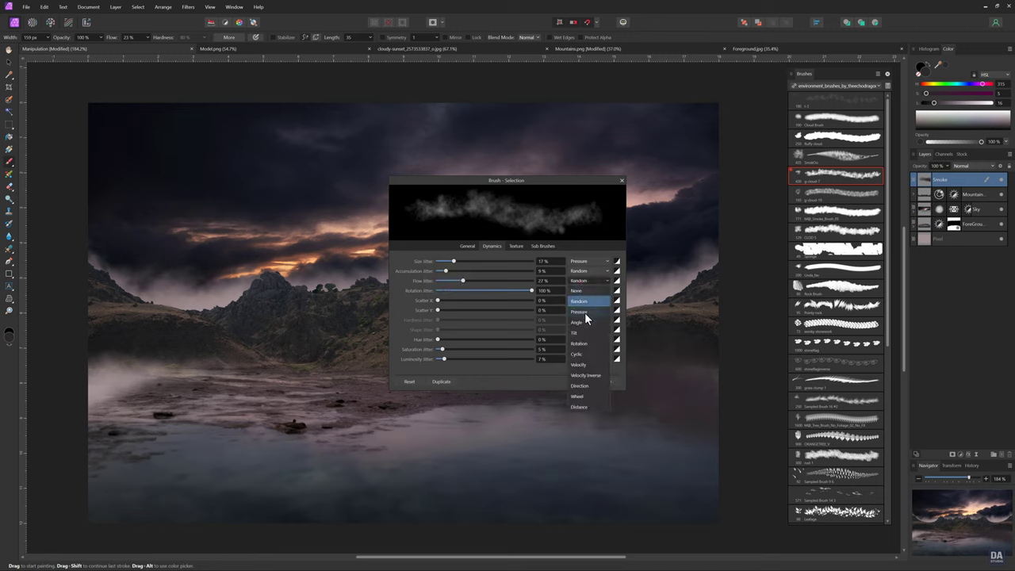
left_click(585, 312)
left_click(581, 291)
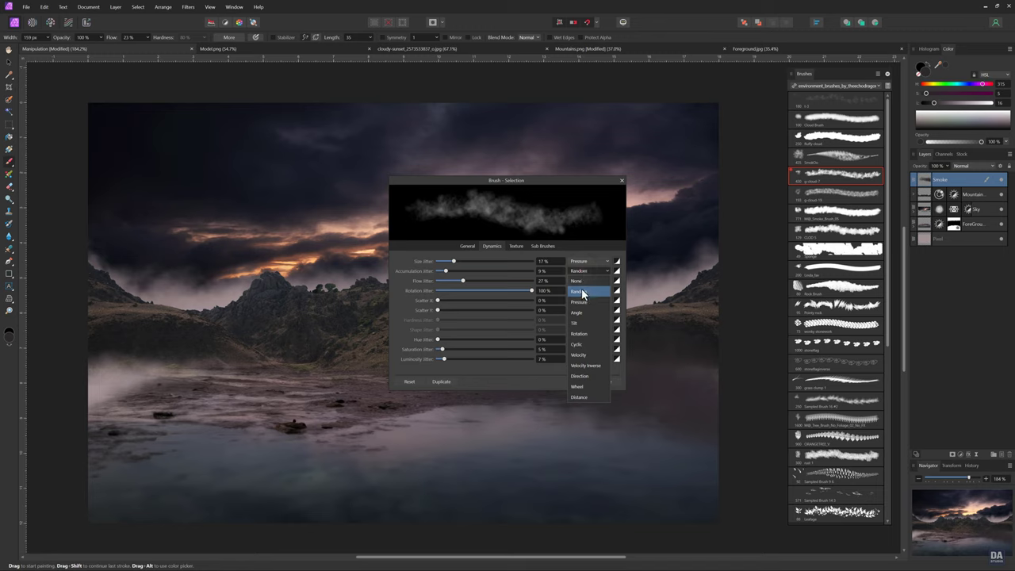
left_click(581, 292)
left_click(581, 270)
left_click(582, 269)
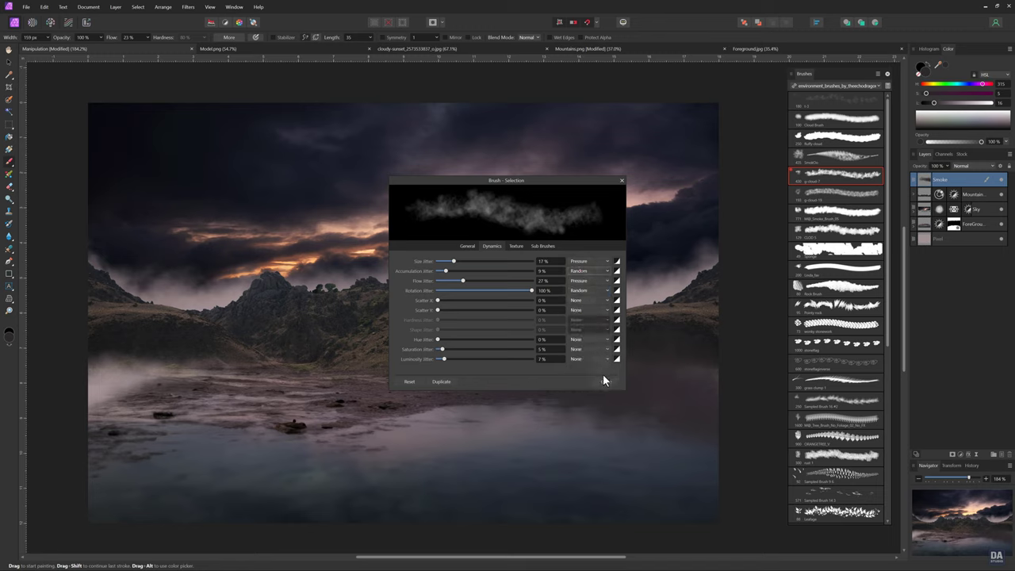
key("Escape")
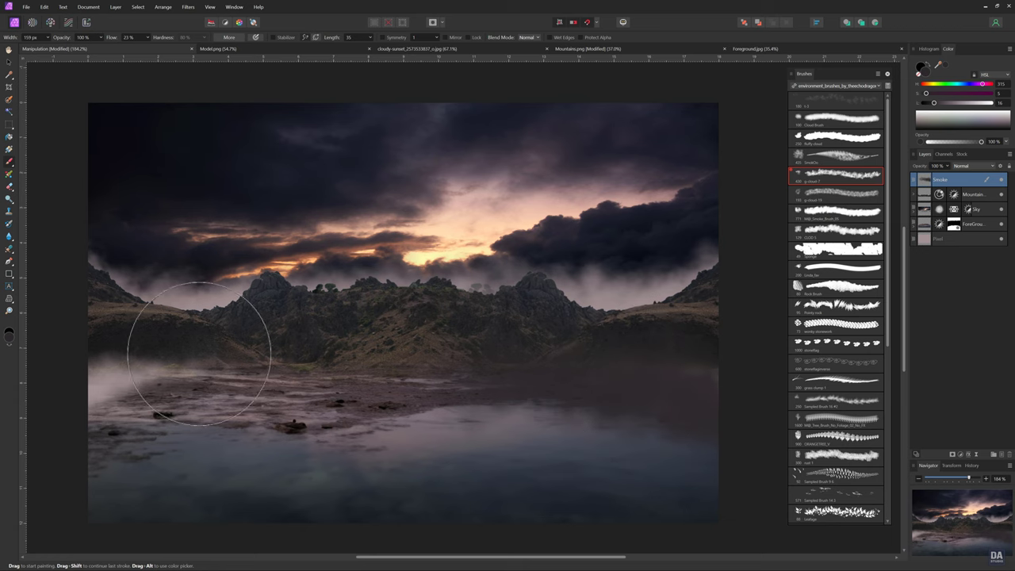
Brush soft fog along the left shoreline on Smoke, then add an empty layer above it.
mouse_move(198, 353)
left_mouse_down()
mouse_move(102, 386)
mouse_move(222, 373)
mouse_move(87, 373)
mouse_move(189, 367)
mouse_move(143, 385)
mouse_move(317, 358)
mouse_move(238, 362)
mouse_move(320, 364)
mouse_move(124, 404)
mouse_move(90, 380)
mouse_move(136, 352)
mouse_move(162, 375)
mouse_move(351, 367)
mouse_move(281, 358)
mouse_move(104, 437)
mouse_move(317, 351)
mouse_move(318, 362)
mouse_move(77, 390)
mouse_move(330, 362)
mouse_move(91, 407)
mouse_move(112, 367)
mouse_move(265, 336)
mouse_move(404, 357)
mouse_move(84, 374)
mouse_move(209, 385)
mouse_move(673, 385)
mouse_move(729, 369)
mouse_move(701, 383)
left_mouse_up()
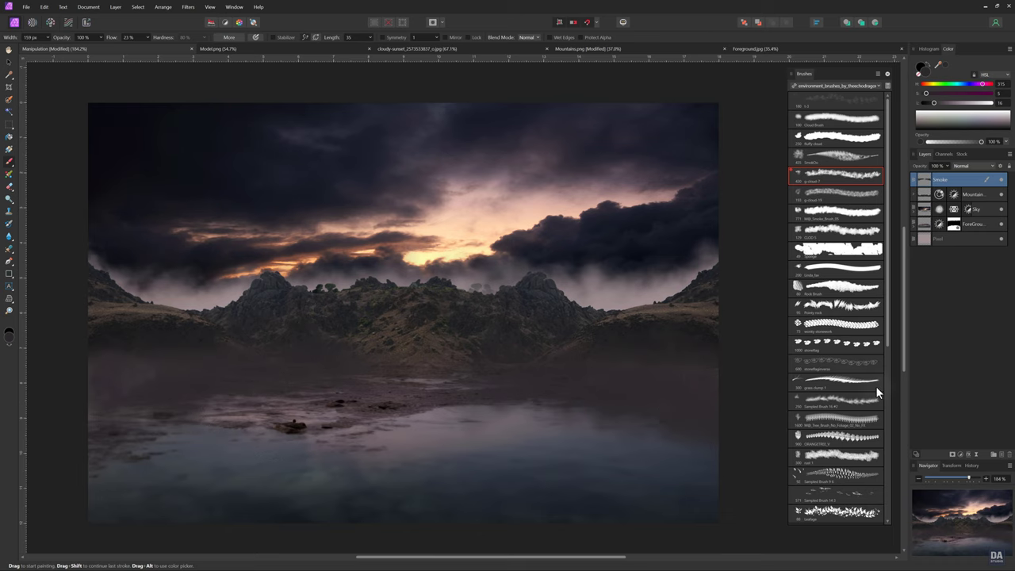
left_click(1003, 456)
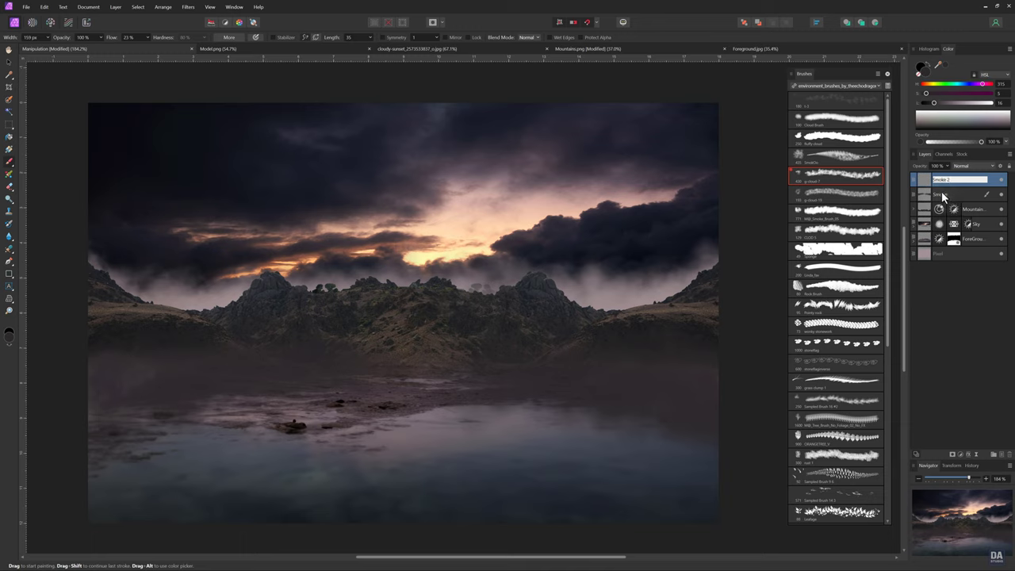
Name the layer Smoke 2, sample a pinkish colour from the right hills, and resize the brush.
key("Return")
left_click_drag(941, 66, 611, 321)
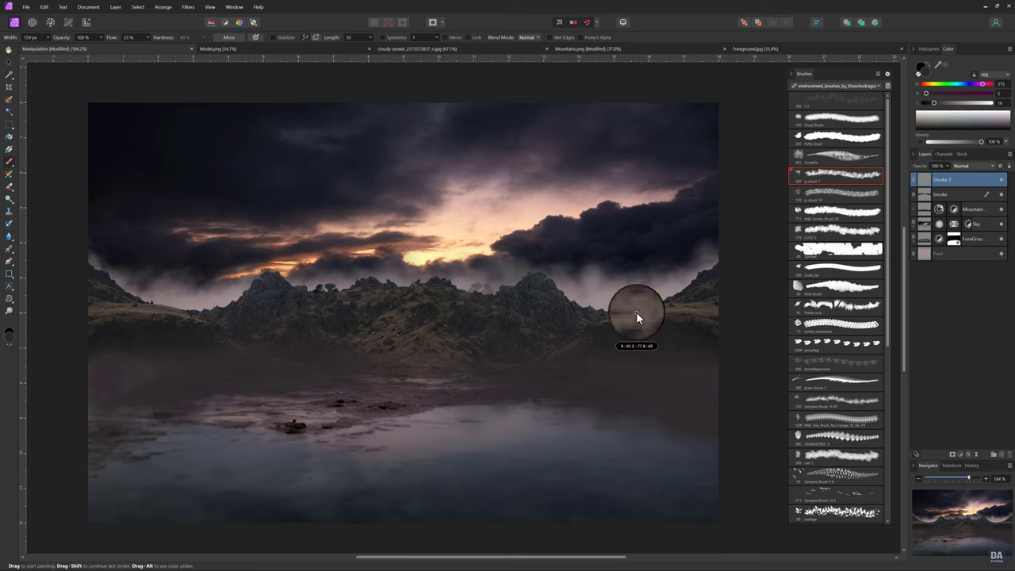
left_click_drag(636, 311, 637, 313)
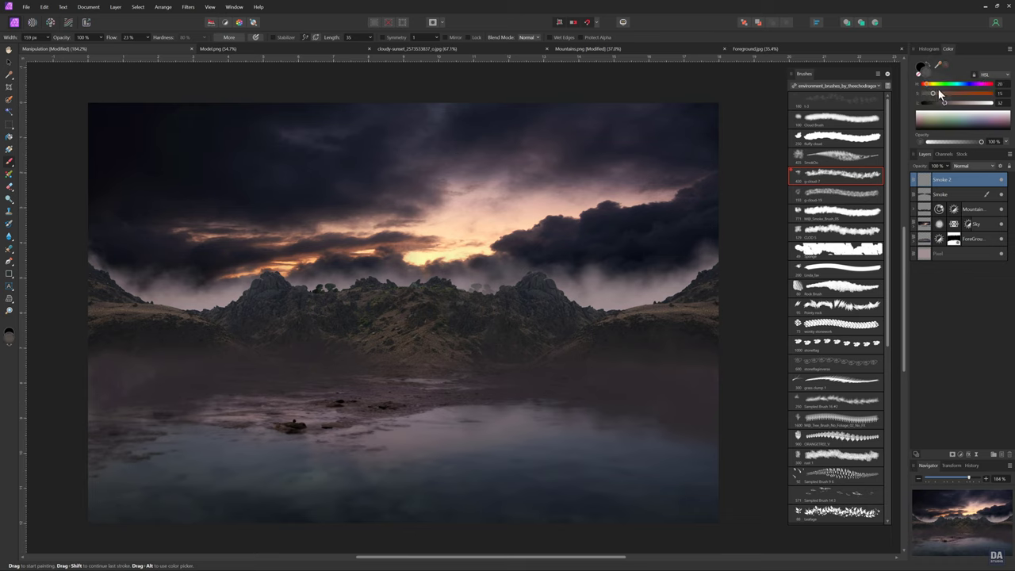
key("bracketleft")
key("bracketleft")
key("bracketleft")
key("bracketleft")
key("bracketleft")
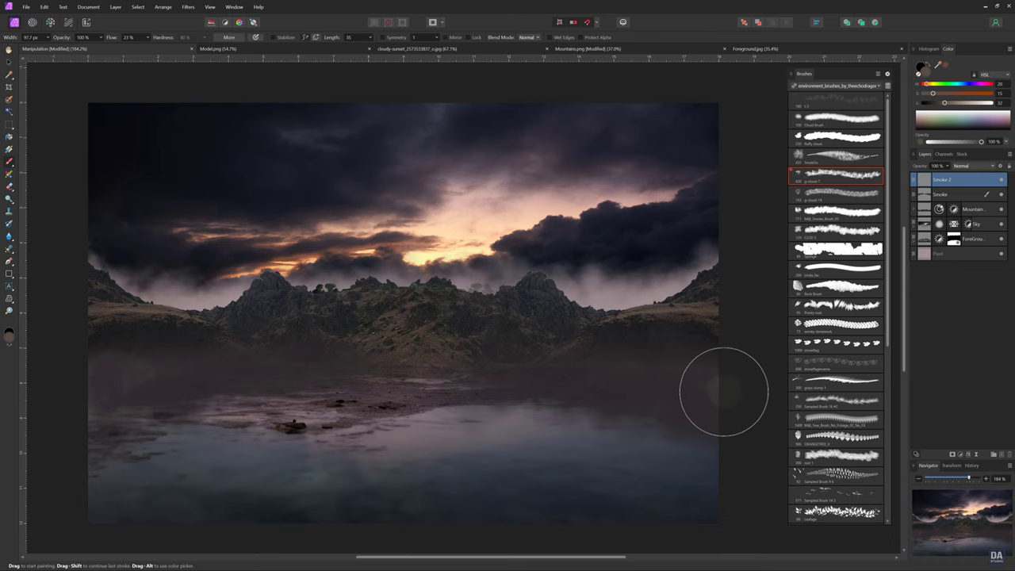
key("bracketright")
Try haze strokes over the right of the lake at 47% brush opacity, undoing the rejected ones.
mouse_move(707, 386)
left_mouse_down()
mouse_move(563, 369)
mouse_move(702, 364)
left_mouse_up()
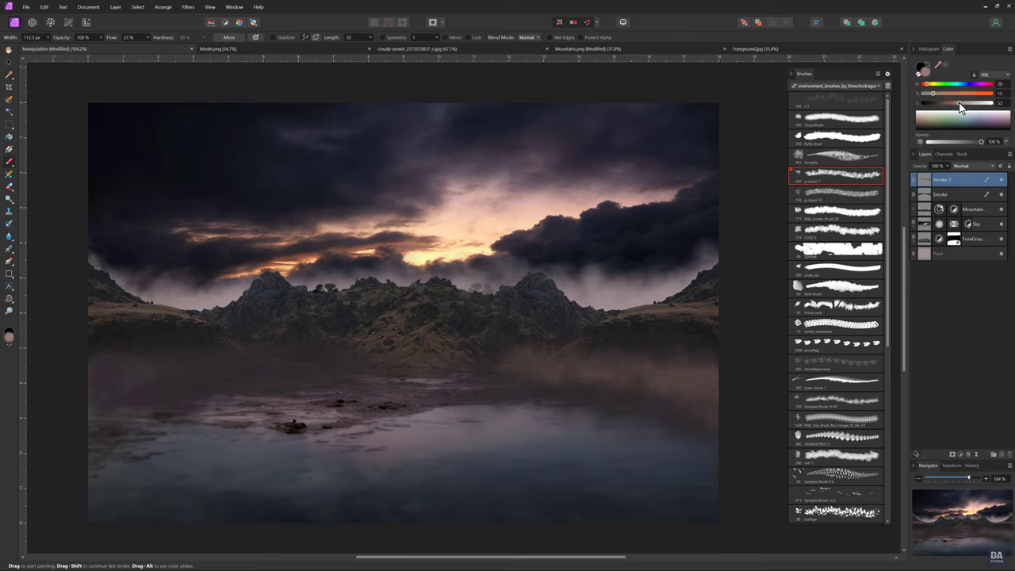
left_click_drag(720, 397, 530, 367)
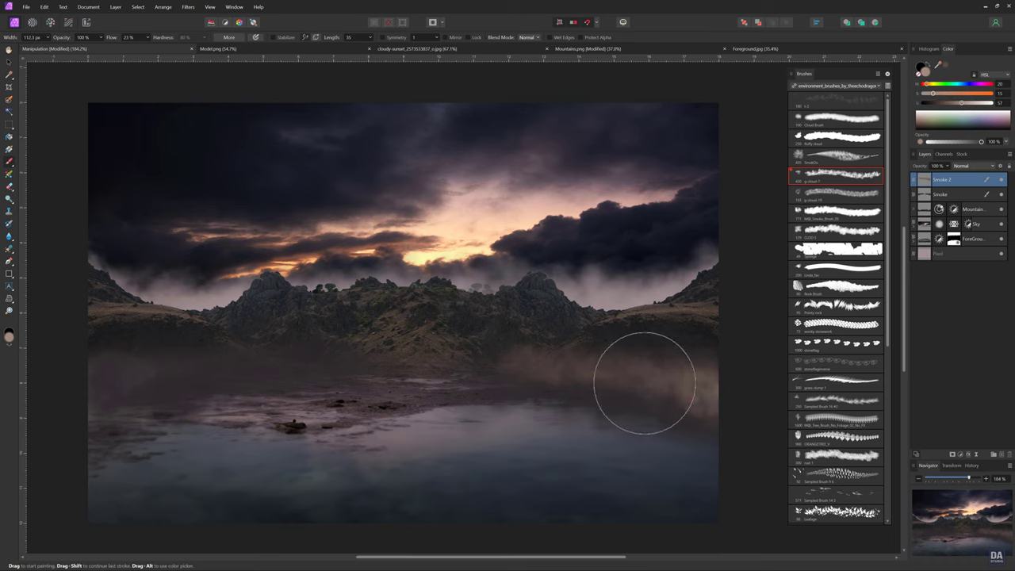
key("ctrl+z")
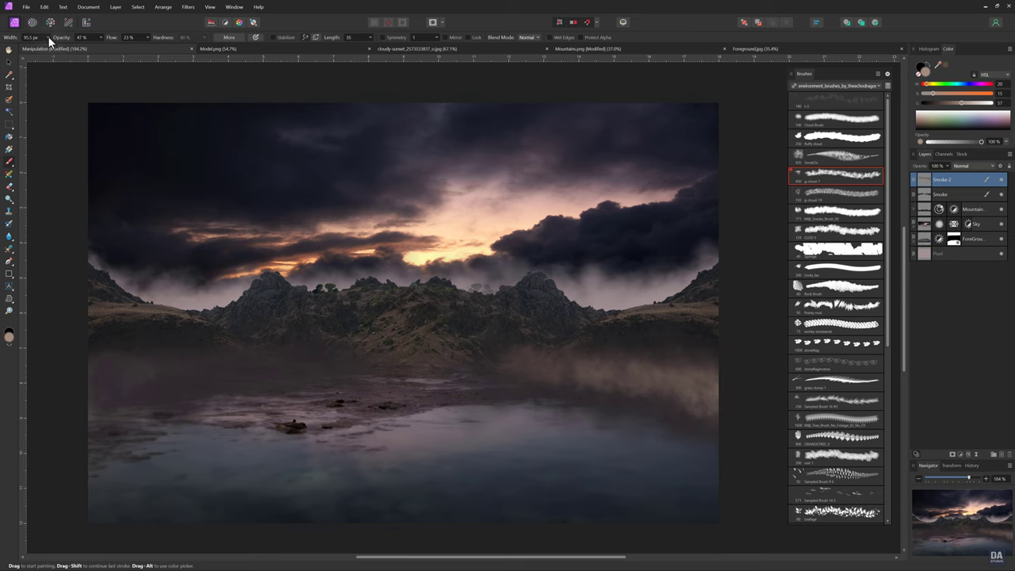
left_click_drag(51, 36, 57, 37)
left_click_drag(687, 367, 631, 378)
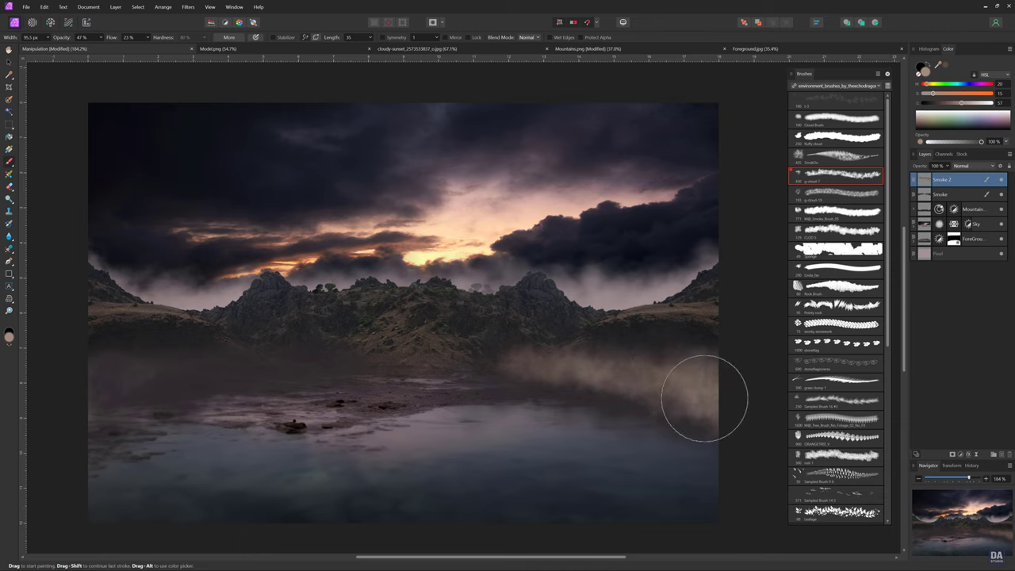
key("ctrl+z")
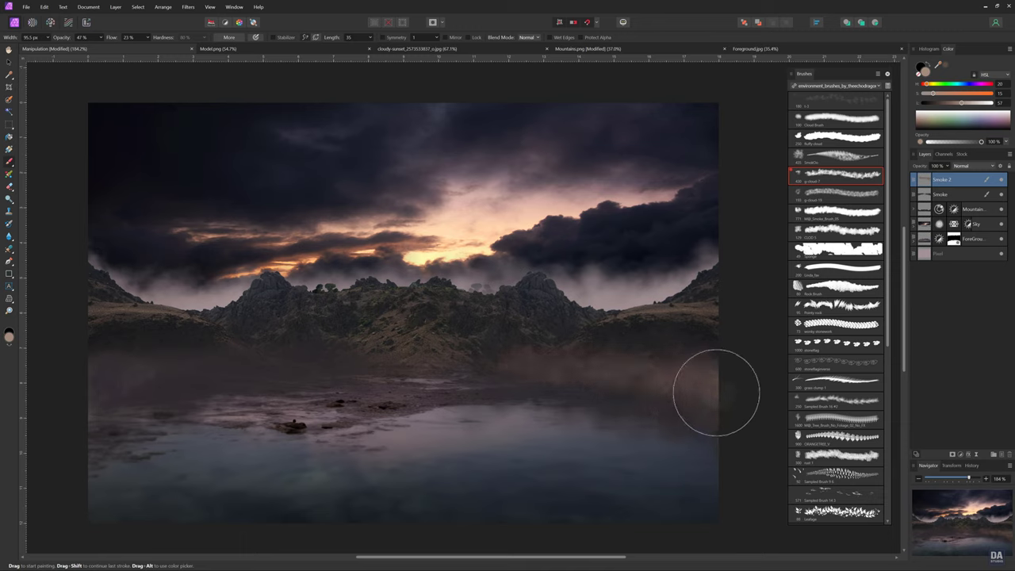
Paint a pinkish haze band from the lake's right edge across to the left shore.
left_click_drag(716, 385, 597, 363)
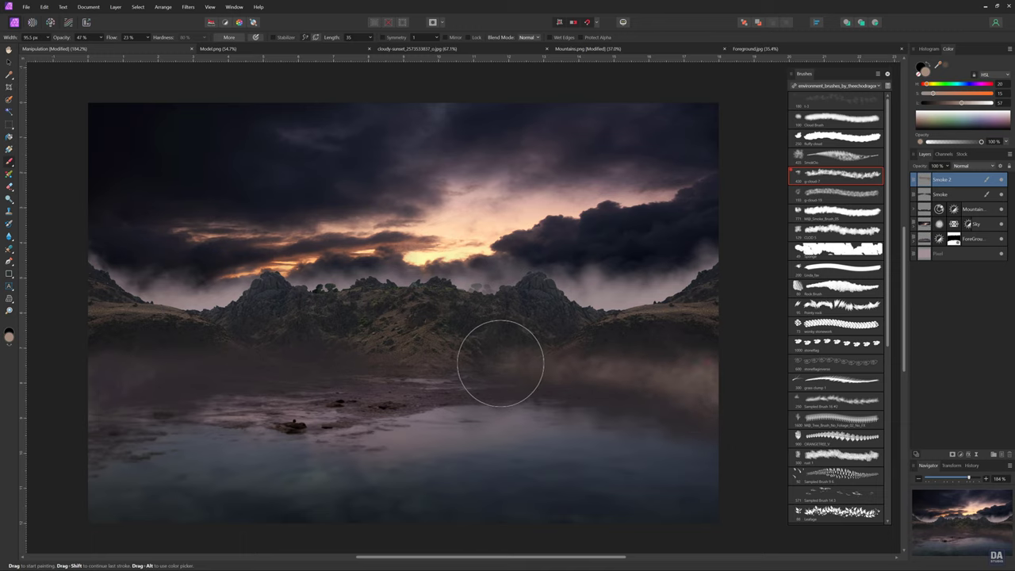
mouse_move(488, 375)
left_mouse_down()
mouse_move(725, 365)
mouse_move(632, 389)
mouse_move(729, 415)
mouse_move(646, 340)
mouse_move(695, 385)
mouse_move(467, 375)
left_mouse_up()
mouse_move(100, 386)
left_mouse_down()
mouse_move(68, 412)
mouse_move(114, 363)
mouse_move(141, 379)
mouse_move(124, 357)
mouse_move(222, 370)
mouse_move(358, 357)
mouse_move(131, 398)
mouse_move(113, 390)
mouse_move(283, 358)
mouse_move(64, 356)
mouse_move(204, 380)
mouse_move(220, 363)
mouse_move(238, 373)
mouse_move(84, 415)
mouse_move(370, 362)
mouse_move(430, 374)
left_mouse_up()
mouse_move(316, 370)
left_mouse_down()
mouse_move(118, 362)
mouse_move(117, 388)
left_mouse_up()
mouse_move(298, 378)
left_mouse_down()
mouse_move(378, 398)
mouse_move(509, 357)
mouse_move(571, 376)
mouse_move(430, 361)
mouse_move(411, 371)
left_mouse_up()
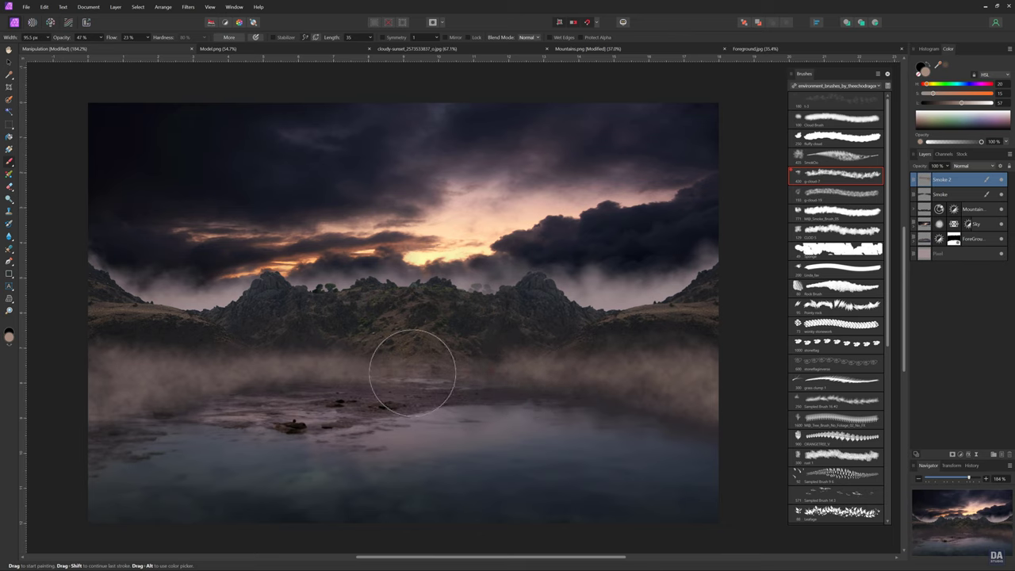
left_click_drag(124, 430, 92, 437)
left_click_drag(120, 371, 132, 354)
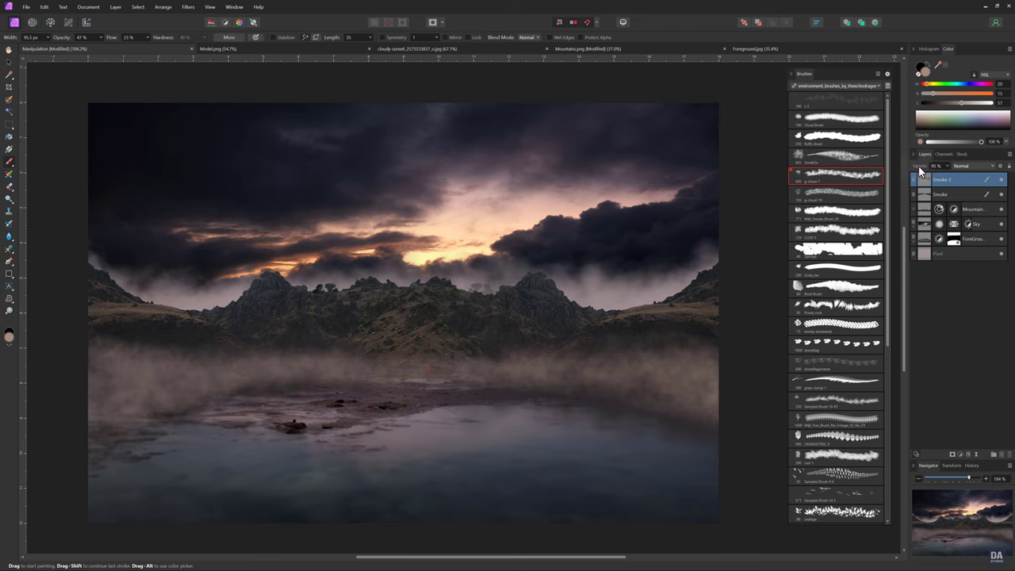
Set Smoke 2 opacity to 71% and blend more haze across the left and central lake.
scroll(916, 164, "down", 6)
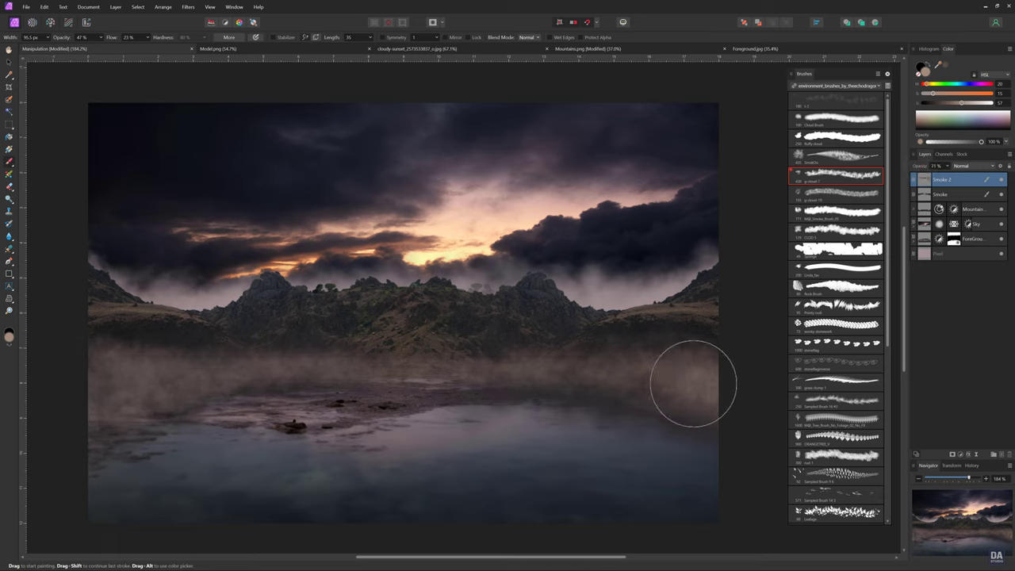
left_click_drag(686, 383, 551, 377)
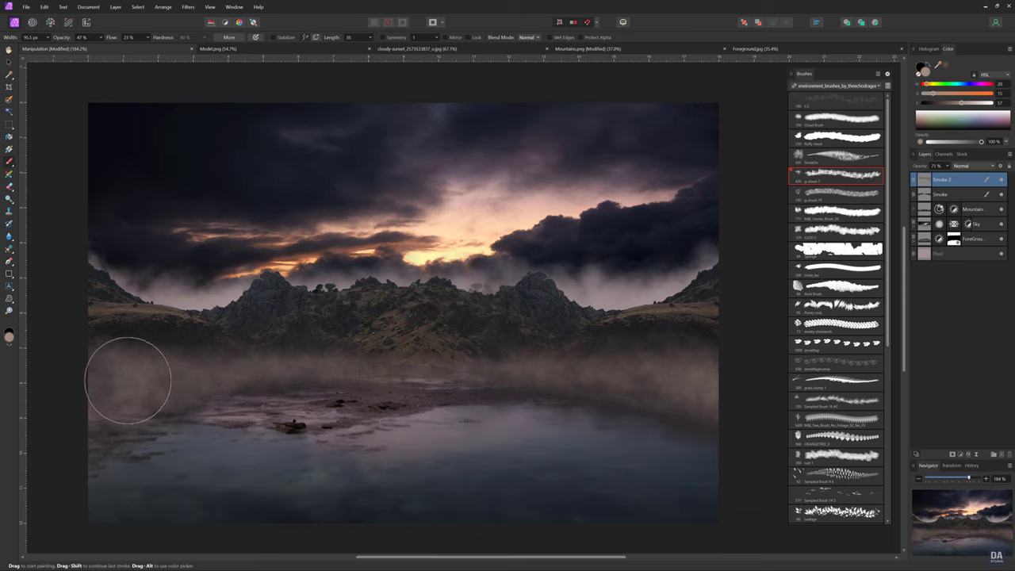
mouse_move(127, 380)
left_mouse_down()
mouse_move(118, 380)
mouse_move(242, 378)
left_mouse_up()
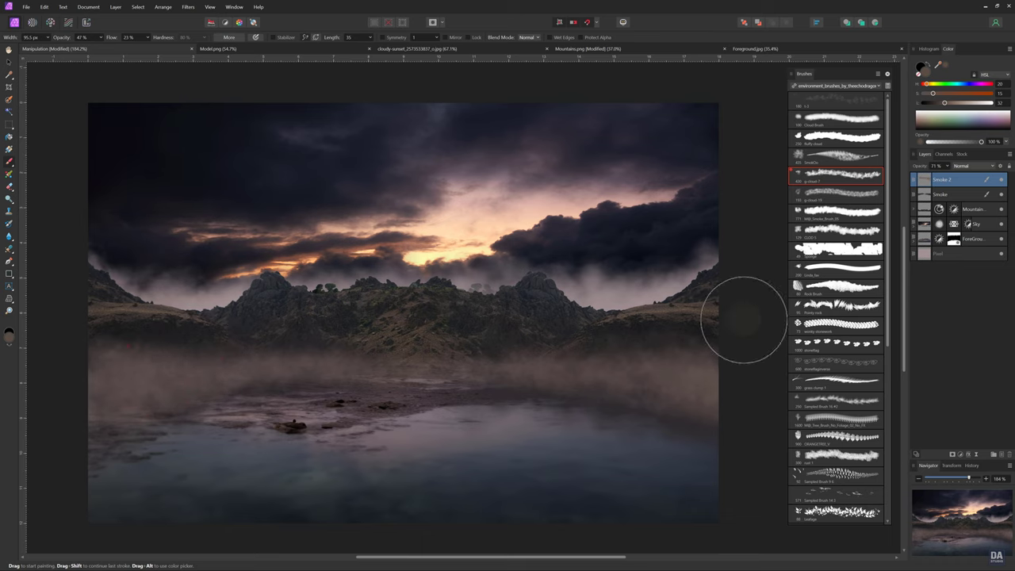
Add a Smoke 3 layer and paint dark haze along the bottom water with a 167 px brush.
left_click(1002, 457)
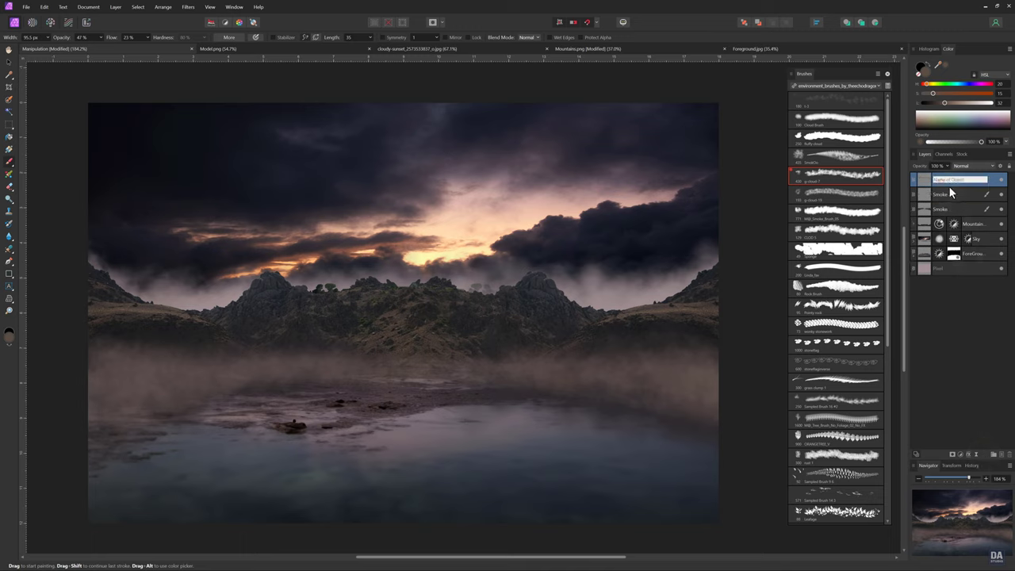
type("Smoke 3")
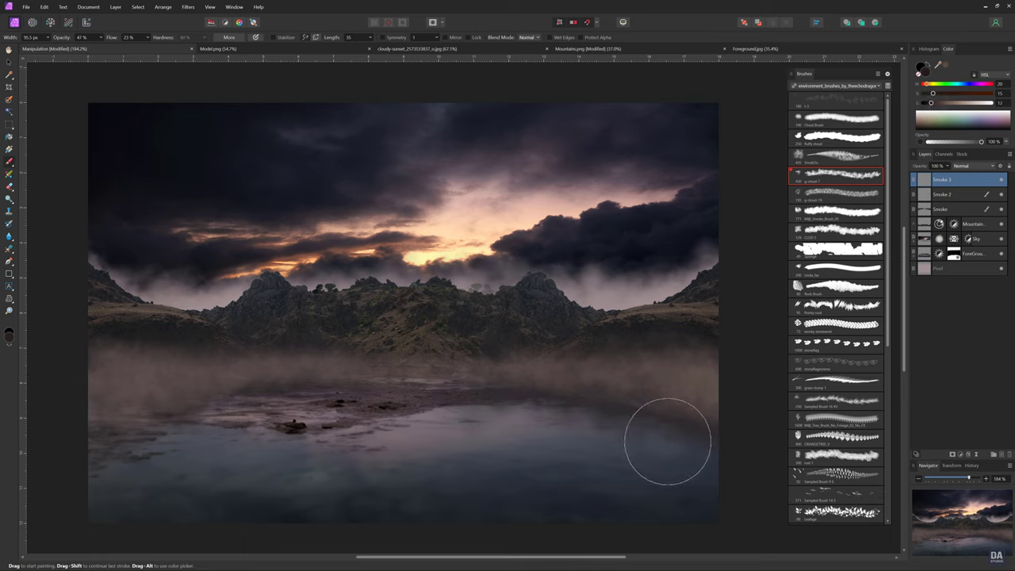
key("bracketright")
key("bracketright")
key("bracketright")
key("bracketright")
key("bracketright")
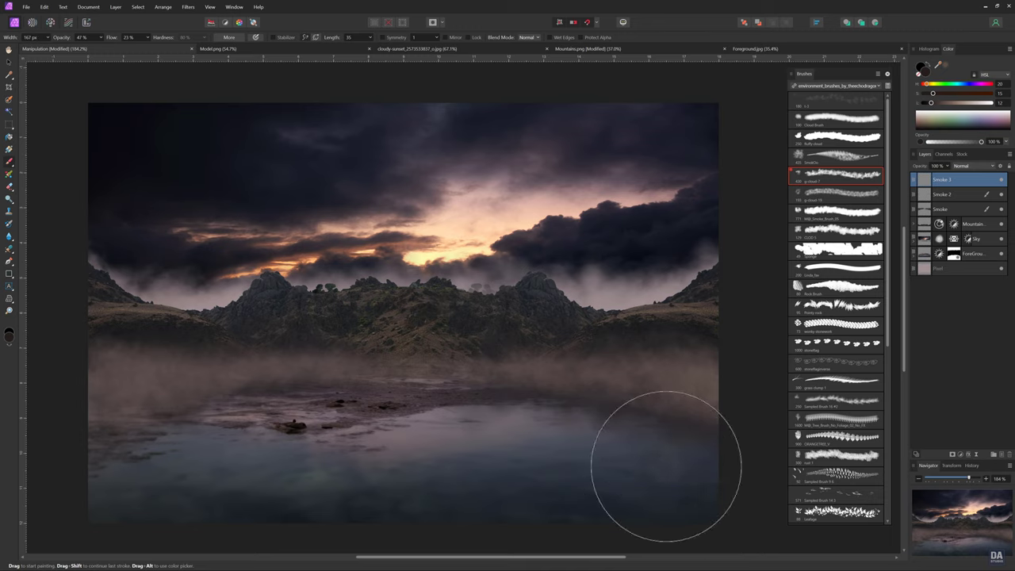
left_click_drag(698, 503, 719, 484)
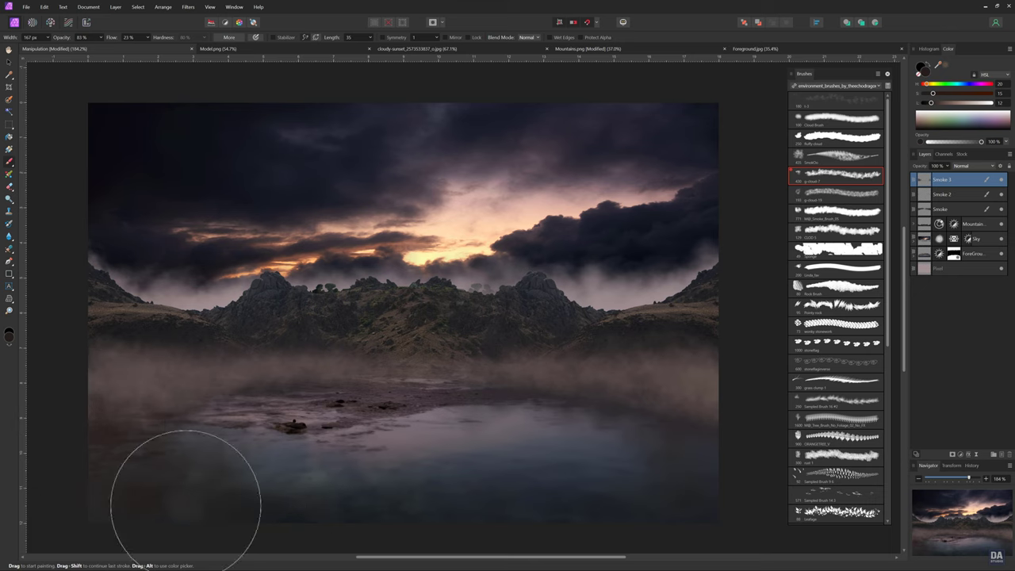
mouse_move(268, 485)
left_mouse_down()
mouse_move(679, 487)
mouse_move(551, 446)
mouse_move(706, 487)
mouse_move(460, 497)
mouse_move(215, 476)
mouse_move(135, 437)
mouse_move(136, 476)
mouse_move(205, 504)
mouse_move(338, 499)
mouse_move(261, 448)
left_mouse_up()
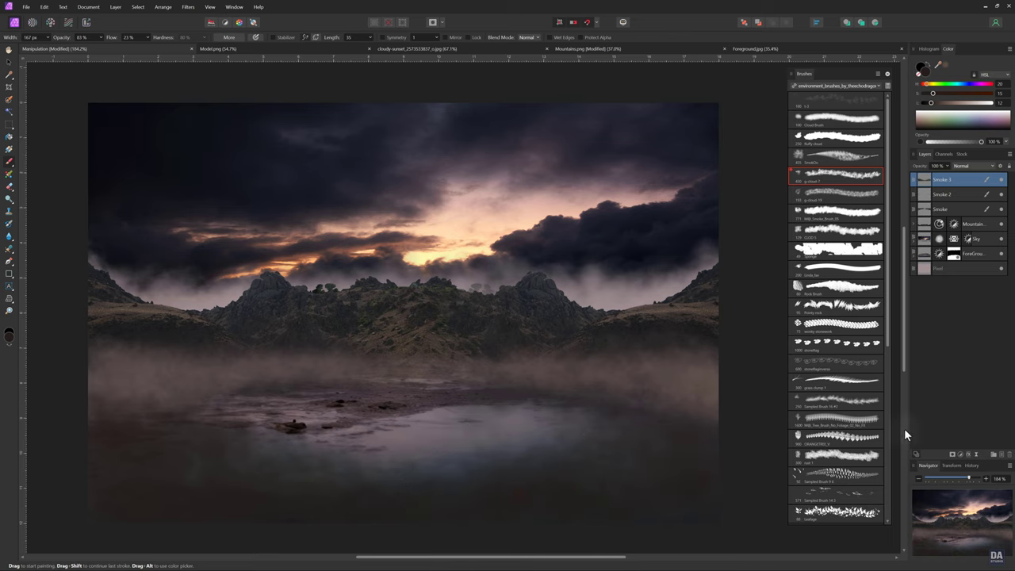
Soften Smoke 3 with a 5.6 px live Gaussian blur, then add a new empty layer.
left_click(976, 455)
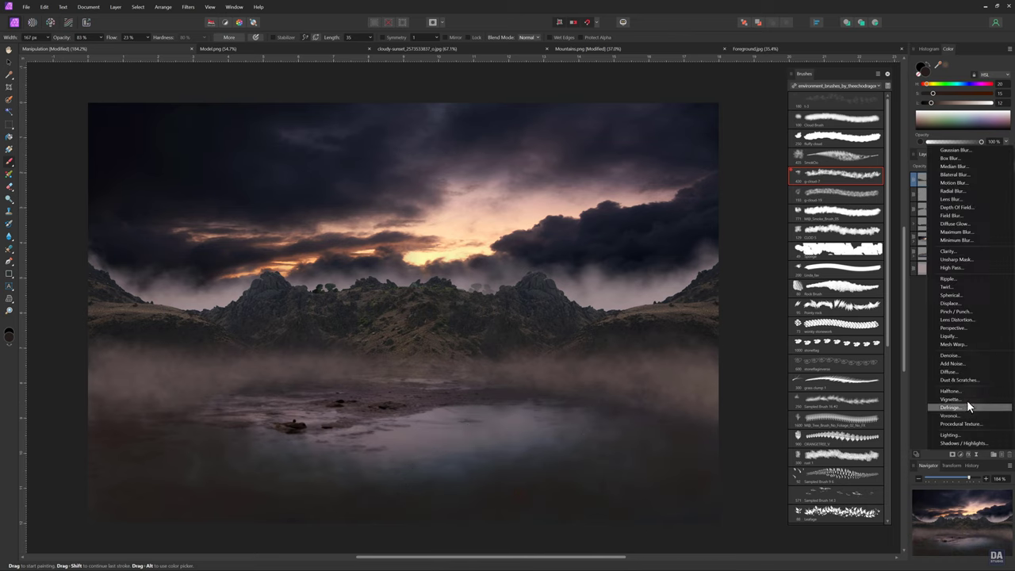
left_click(983, 151)
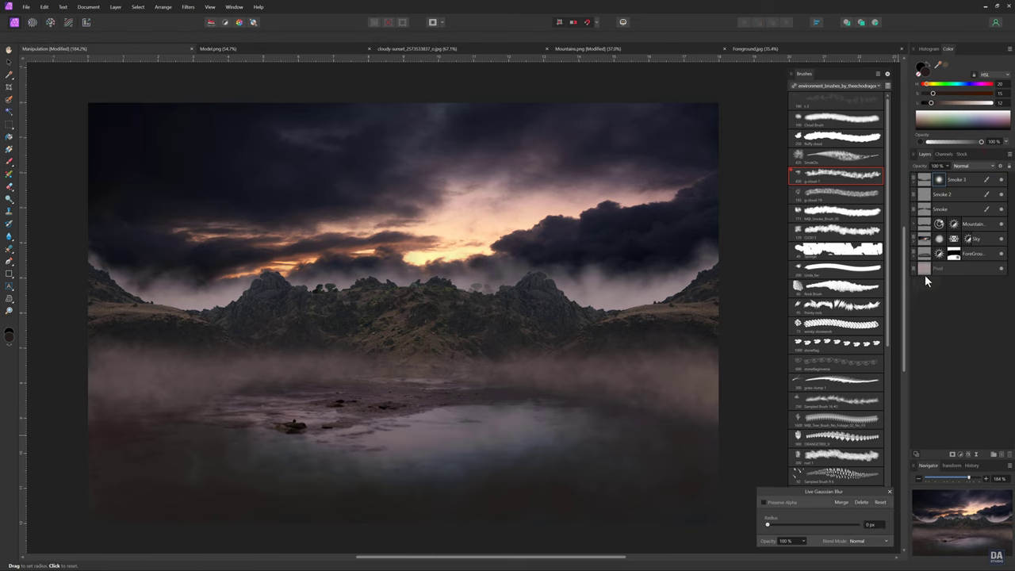
left_click_drag(768, 524, 798, 526)
left_click_drag(798, 526, 796, 527)
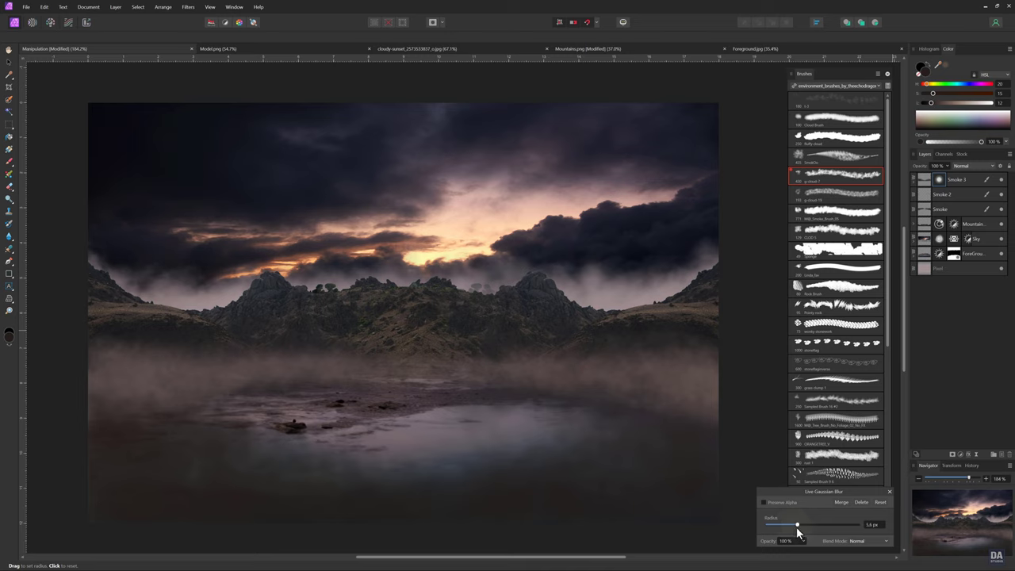
left_click(889, 492)
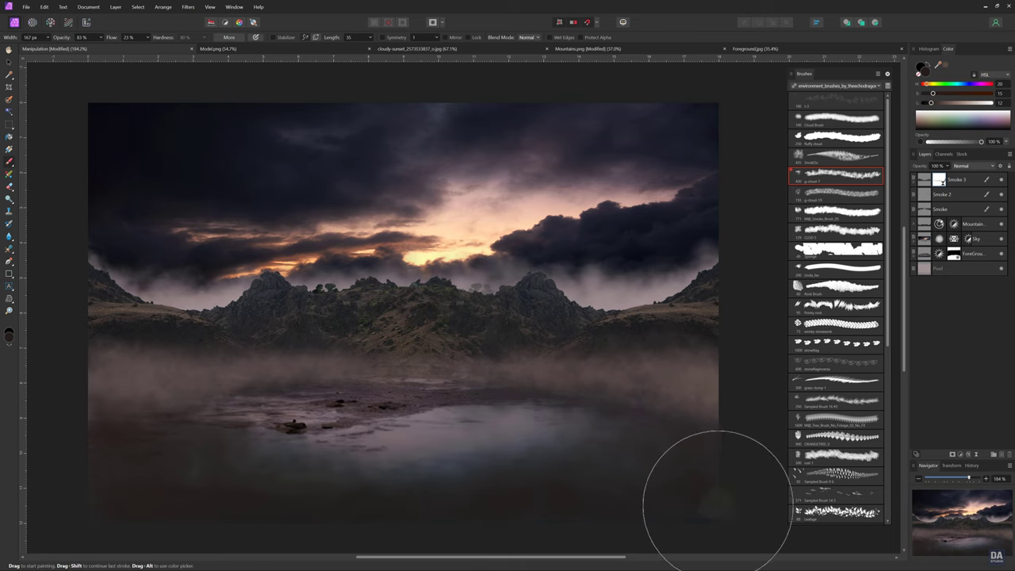
left_click(1000, 456)
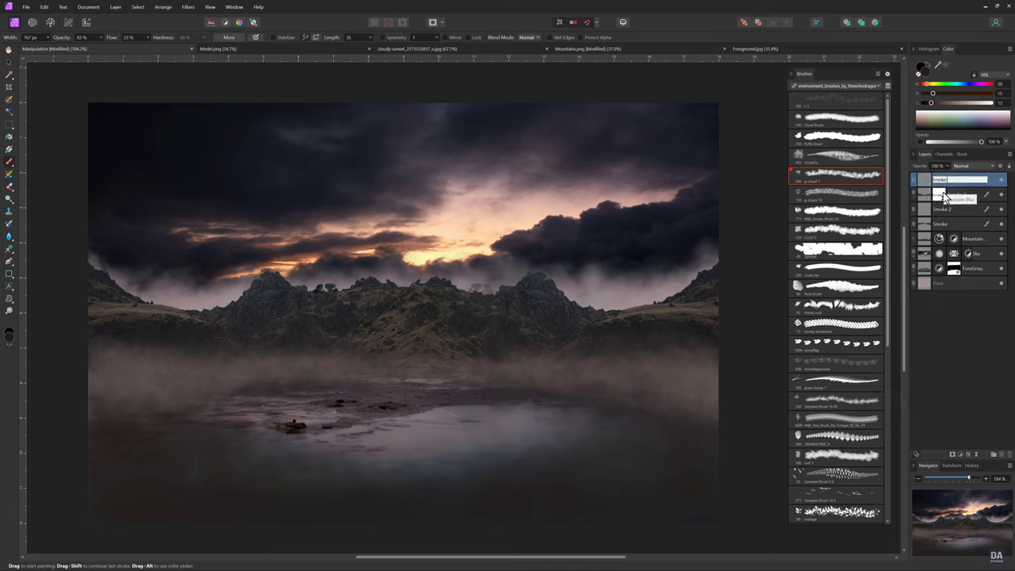
Name the layer Smoke 4 and paint brownish smoke haze over the lower-left water at higher brush opacity.
type(" 4")
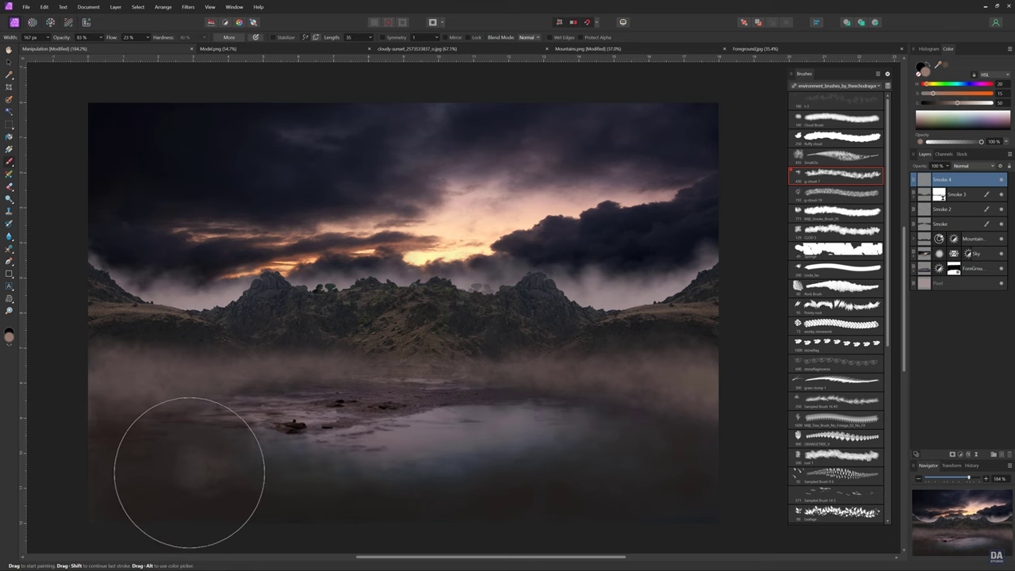
left_click_drag(188, 475, 186, 474)
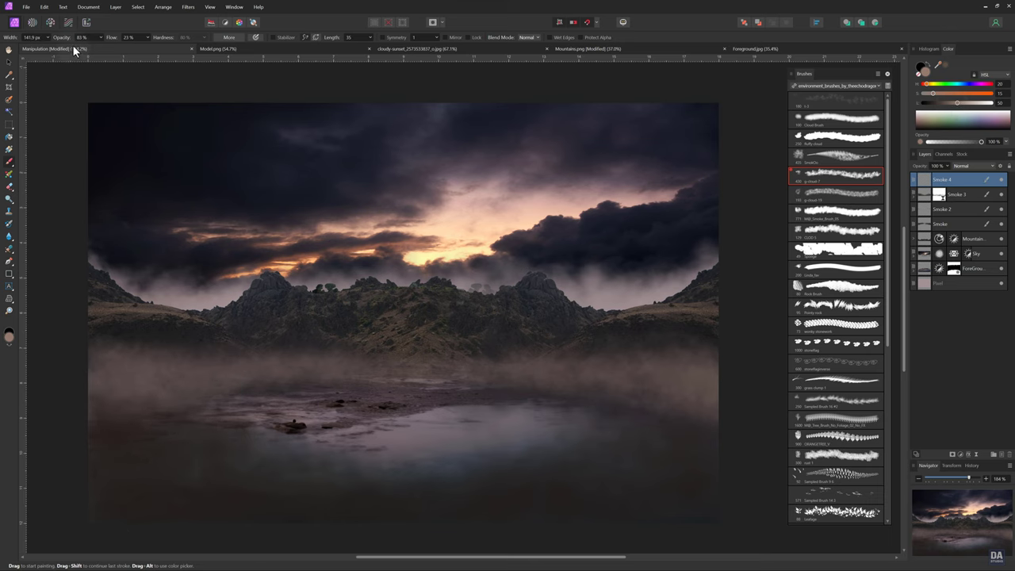
key("4")
key("7")
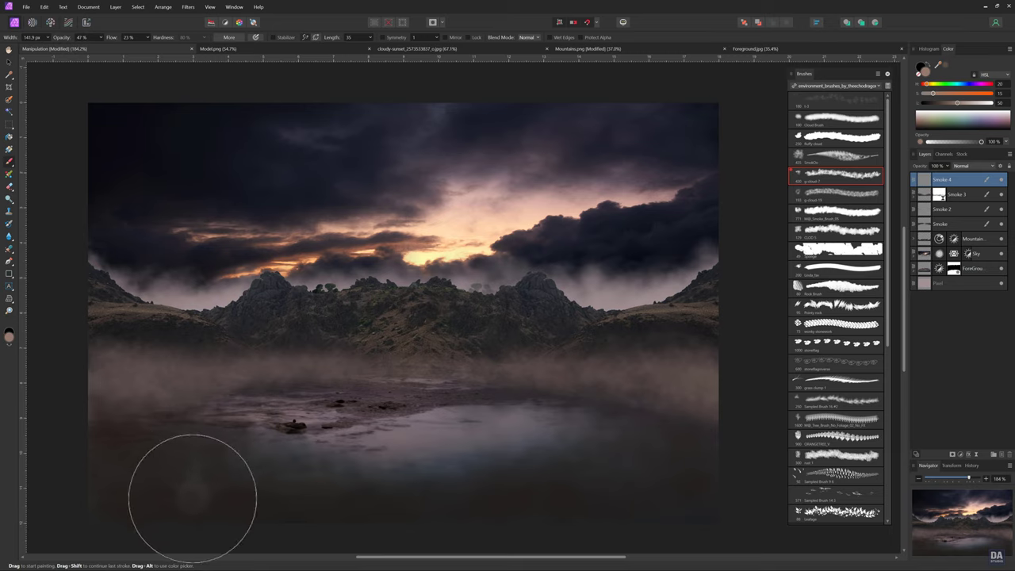
mouse_move(197, 432)
left_mouse_down()
mouse_move(129, 447)
mouse_move(357, 496)
mouse_move(209, 464)
mouse_move(226, 431)
mouse_move(356, 463)
mouse_move(249, 408)
mouse_move(367, 476)
mouse_move(454, 497)
mouse_move(671, 447)
mouse_move(618, 489)
mouse_move(512, 503)
mouse_move(222, 492)
mouse_move(136, 487)
mouse_move(123, 424)
mouse_move(296, 487)
mouse_move(277, 503)
mouse_move(470, 496)
mouse_move(521, 471)
mouse_move(389, 451)
mouse_move(270, 407)
mouse_move(346, 452)
mouse_move(301, 407)
mouse_move(364, 480)
mouse_move(227, 430)
mouse_move(258, 469)
mouse_move(302, 483)
left_mouse_up()
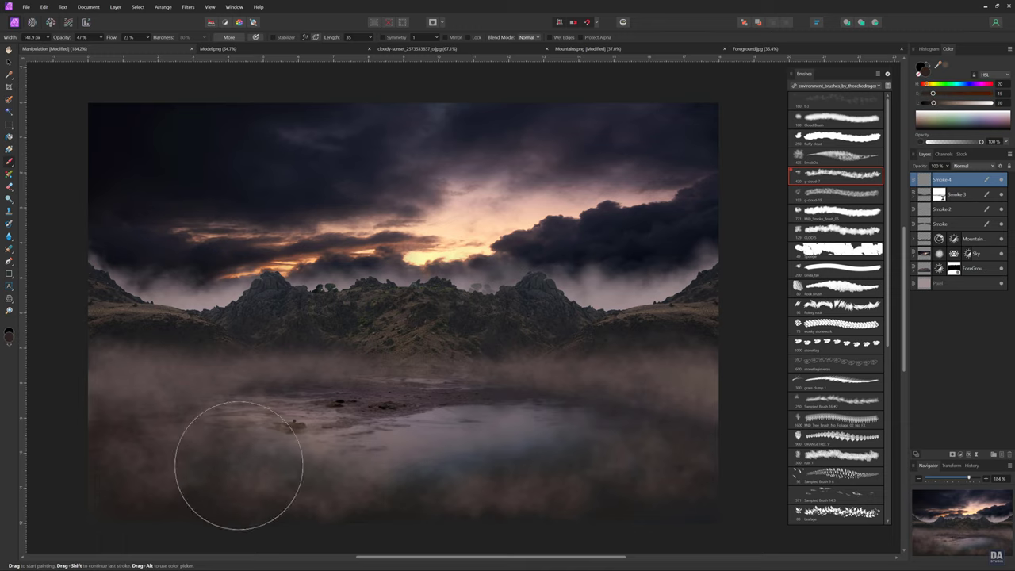
mouse_move(238, 460)
left_mouse_down()
mouse_move(195, 426)
mouse_move(193, 465)
mouse_move(117, 437)
mouse_move(242, 465)
mouse_move(185, 484)
mouse_move(140, 480)
mouse_move(207, 465)
mouse_move(373, 503)
mouse_move(543, 489)
mouse_move(594, 465)
mouse_move(616, 483)
mouse_move(553, 441)
mouse_move(582, 431)
mouse_move(578, 414)
mouse_move(445, 487)
mouse_move(584, 429)
mouse_move(725, 442)
mouse_move(639, 496)
mouse_move(418, 478)
mouse_move(322, 452)
mouse_move(240, 480)
mouse_move(304, 503)
mouse_move(116, 488)
mouse_move(421, 493)
mouse_move(290, 494)
mouse_move(104, 455)
mouse_move(235, 480)
mouse_move(350, 470)
left_mouse_up()
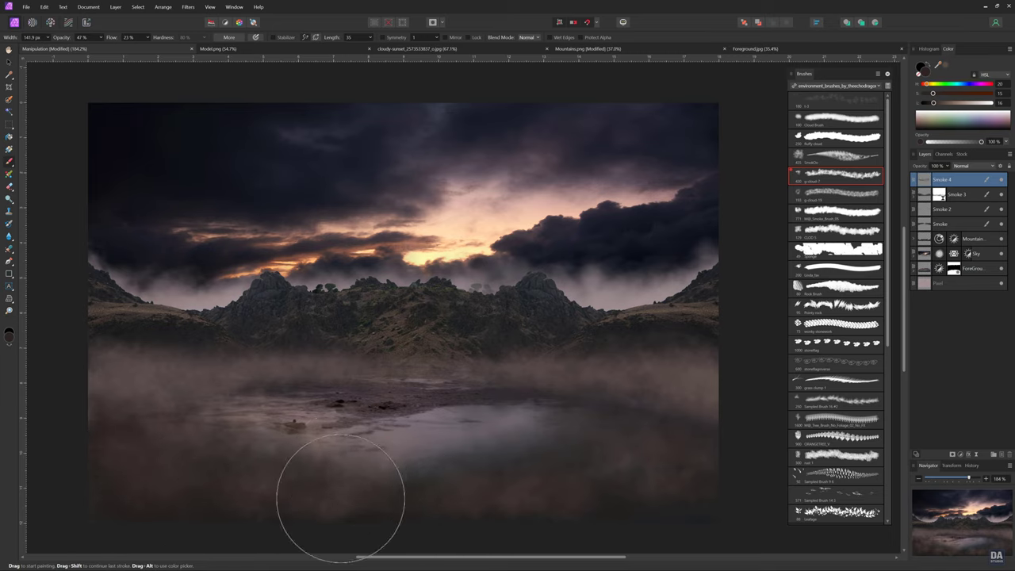
Reselect Smoke 4 and add a new empty pixel layer above it for Smoke on hills.
left_click(920, 194)
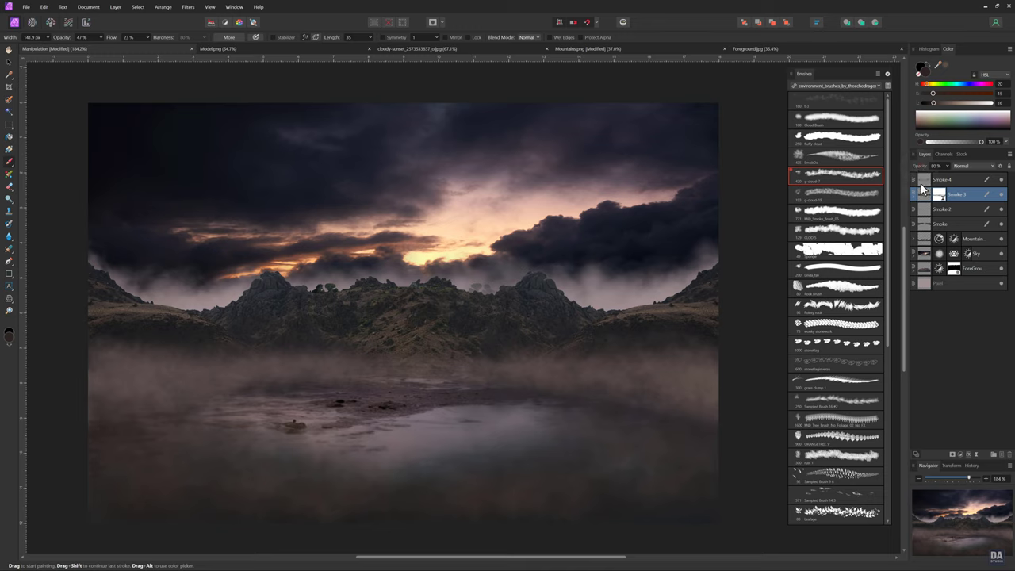
left_click(954, 180)
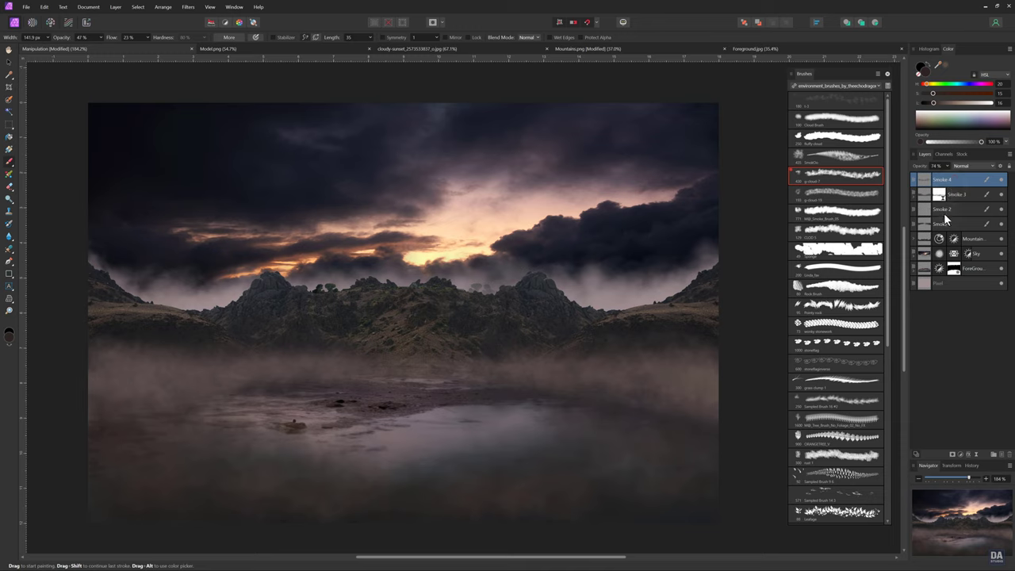
left_click(999, 454)
type("Smoke on hills")
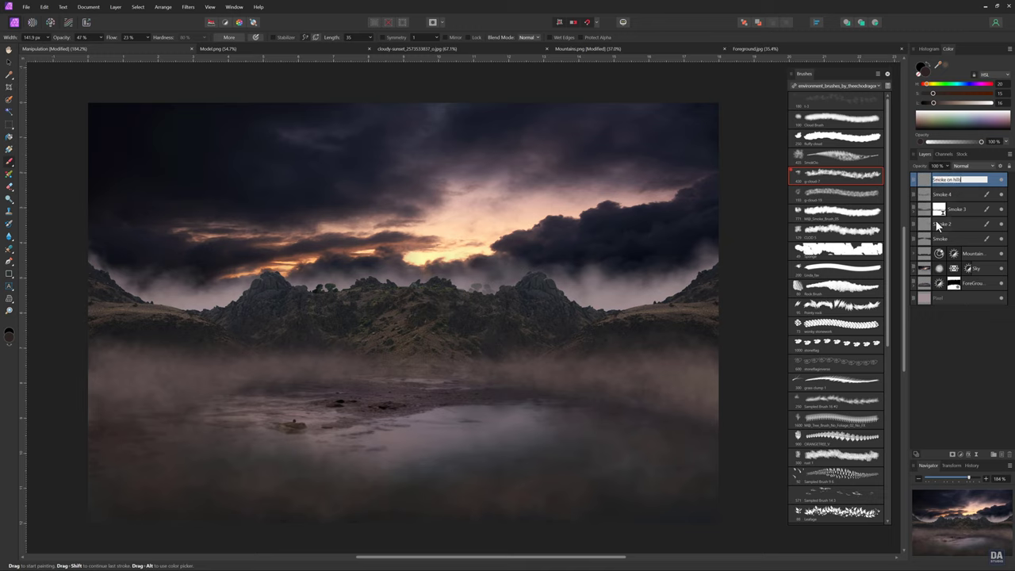
On Smoke on hills, shrink the brush and paint mist over the left, central and right peaks.
left_click(973, 181)
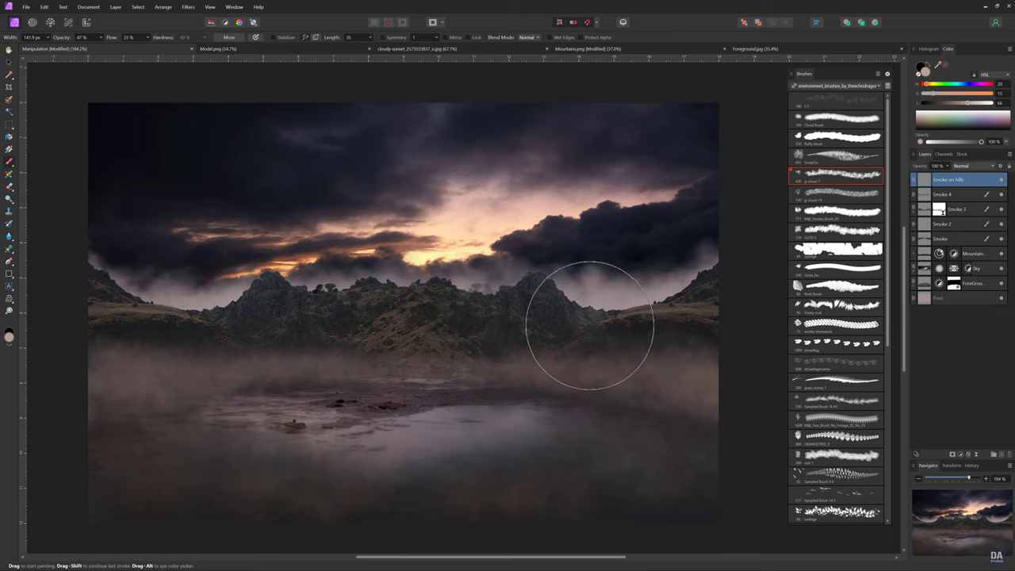
key("bracketleft")
key("bracketleft")
key("bracketleft")
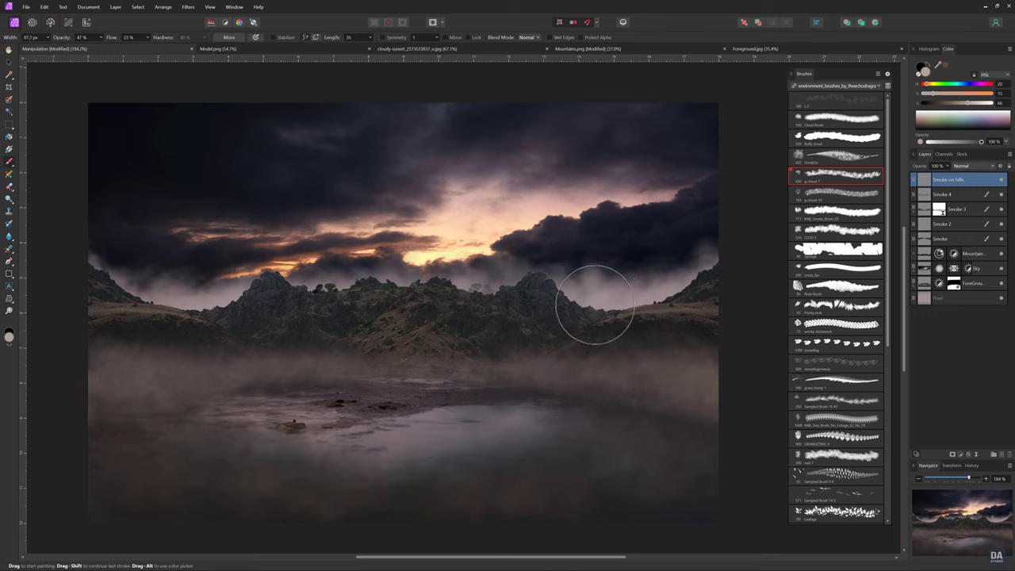
key("bracketleft")
mouse_move(531, 279)
left_mouse_down()
mouse_move(653, 301)
mouse_move(600, 310)
mouse_move(716, 277)
mouse_move(597, 298)
mouse_move(521, 278)
mouse_move(601, 315)
left_mouse_up()
mouse_move(374, 299)
left_mouse_down()
mouse_move(273, 287)
mouse_move(209, 325)
mouse_move(70, 264)
mouse_move(76, 302)
mouse_move(215, 317)
mouse_move(97, 272)
mouse_move(111, 325)
mouse_move(237, 310)
mouse_move(262, 336)
mouse_move(267, 291)
mouse_move(264, 351)
mouse_move(385, 312)
mouse_move(352, 306)
mouse_move(389, 351)
mouse_move(369, 317)
mouse_move(476, 306)
mouse_move(457, 341)
mouse_move(463, 299)
mouse_move(480, 356)
mouse_move(532, 296)
mouse_move(552, 363)
mouse_move(563, 320)
mouse_move(425, 346)
mouse_move(340, 313)
mouse_move(358, 356)
mouse_move(425, 348)
mouse_move(430, 335)
mouse_move(398, 290)
mouse_move(461, 292)
mouse_move(441, 282)
left_mouse_up()
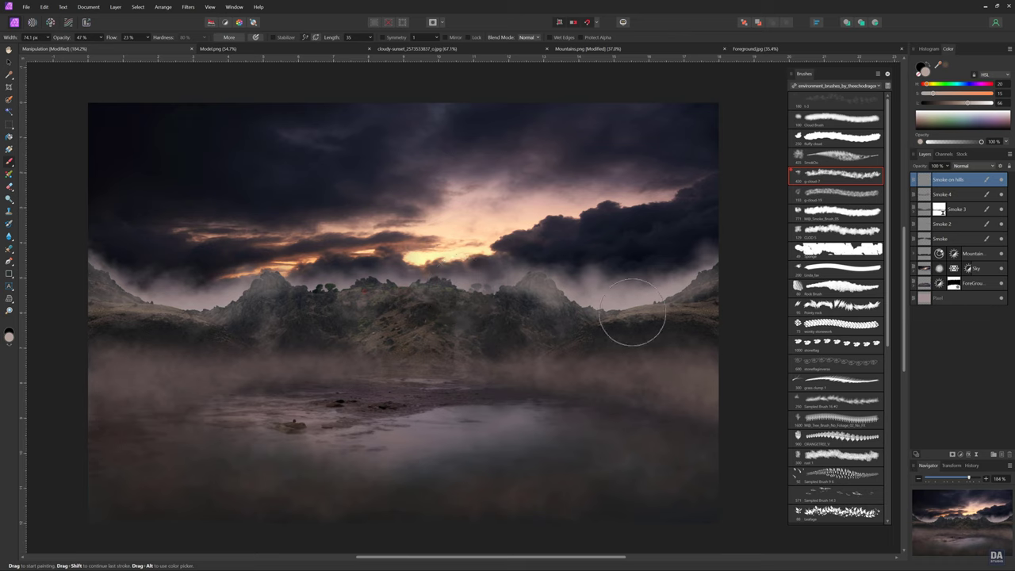
mouse_move(632, 311)
left_mouse_down()
mouse_move(691, 290)
mouse_move(670, 289)
left_mouse_up()
left_click_drag(287, 280, 264, 290)
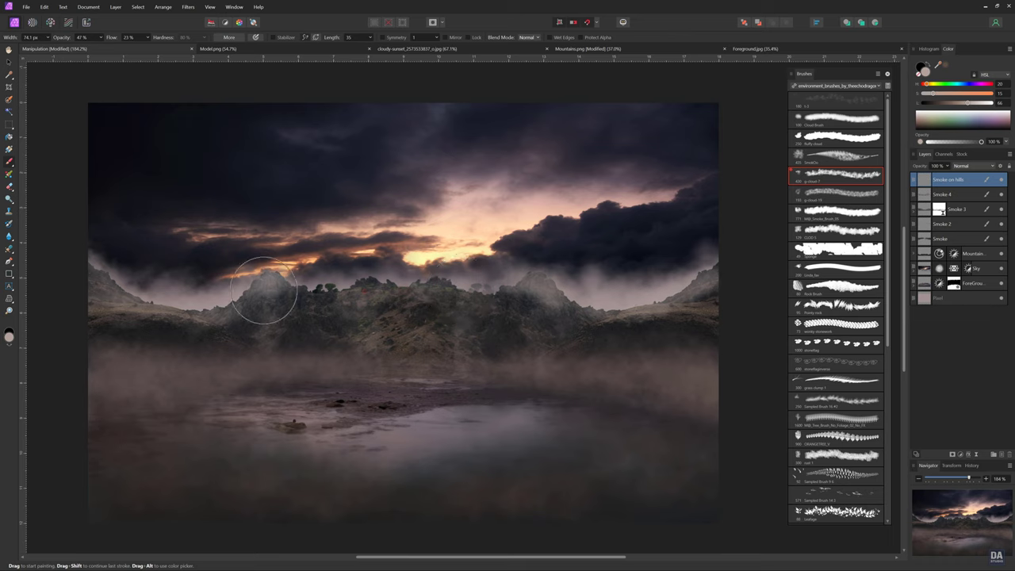
mouse_move(155, 307)
left_mouse_down()
mouse_move(106, 283)
mouse_move(175, 309)
mouse_move(280, 279)
left_mouse_up()
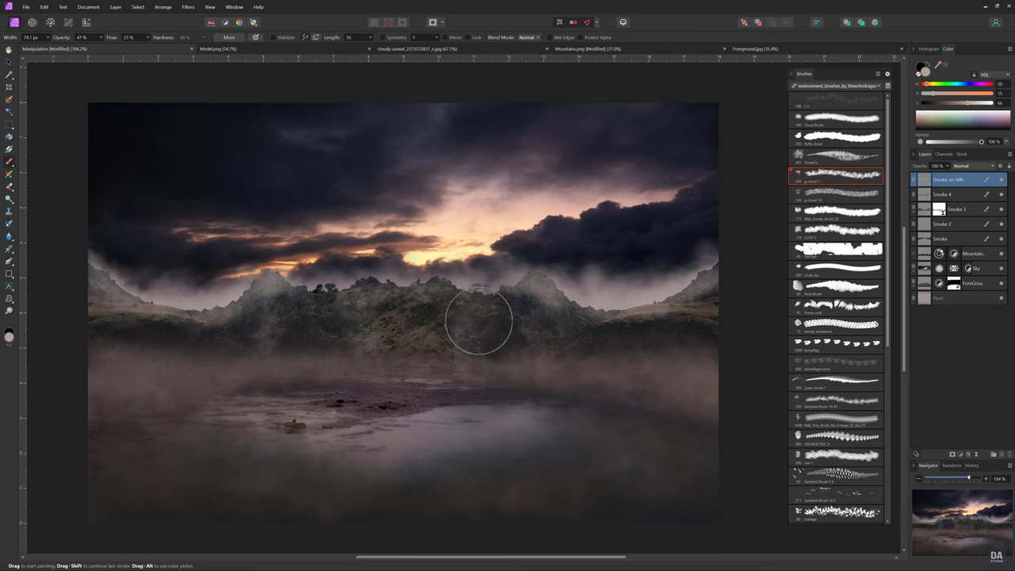
Deselect layers and add a top Exposure adjustment set to about −0.664.
key("v")
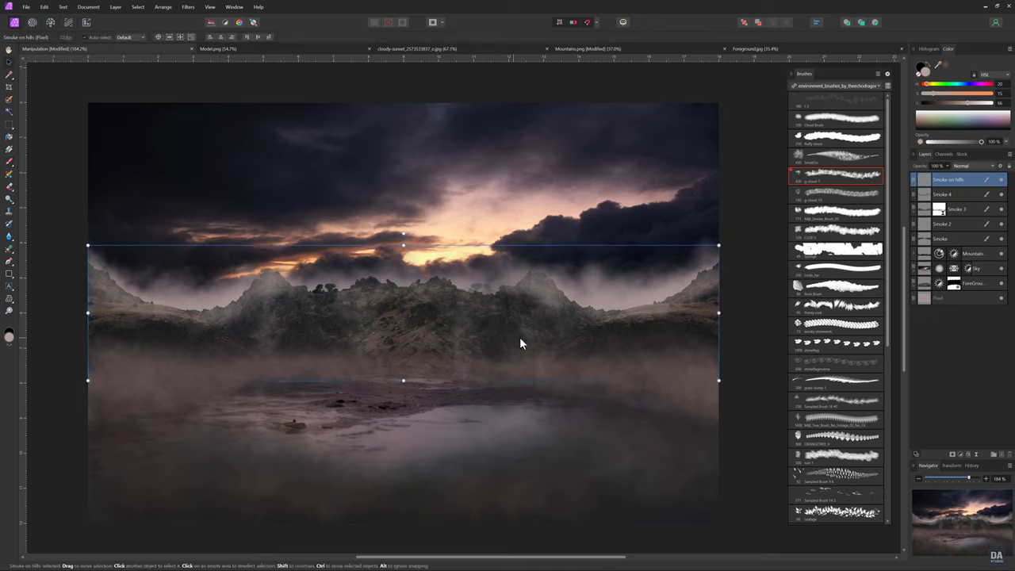
left_click(767, 356)
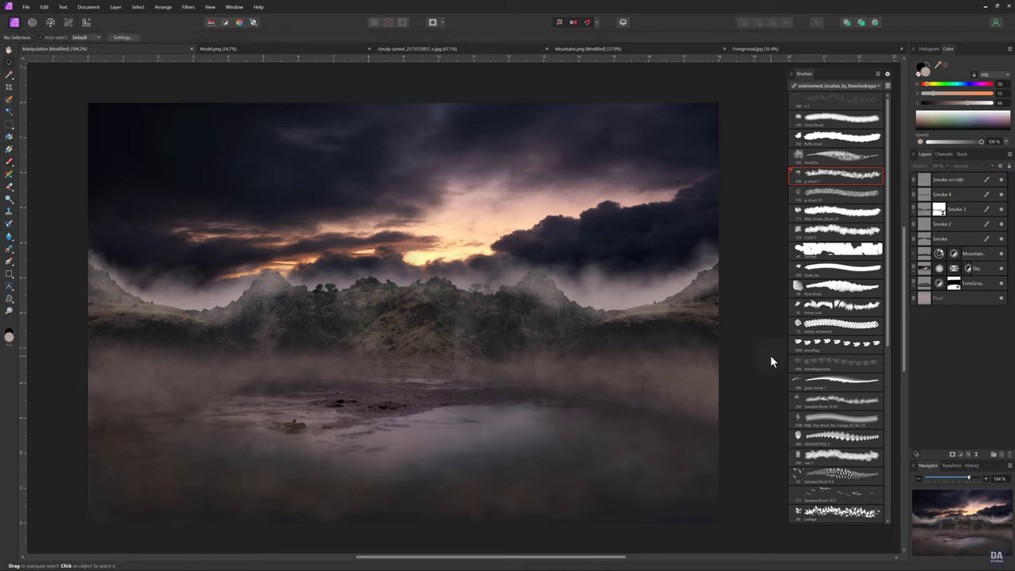
left_click(961, 454)
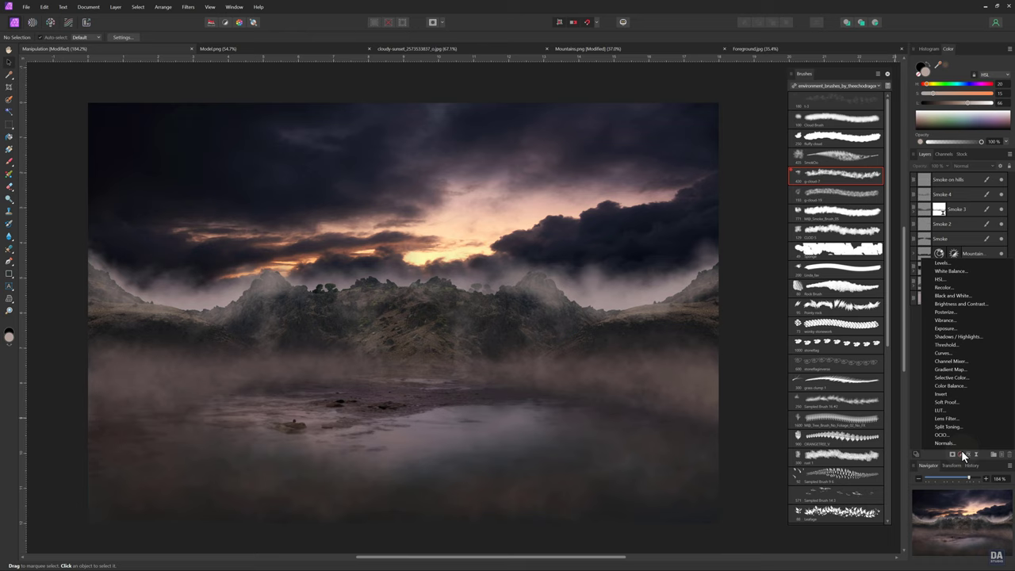
left_click(949, 327)
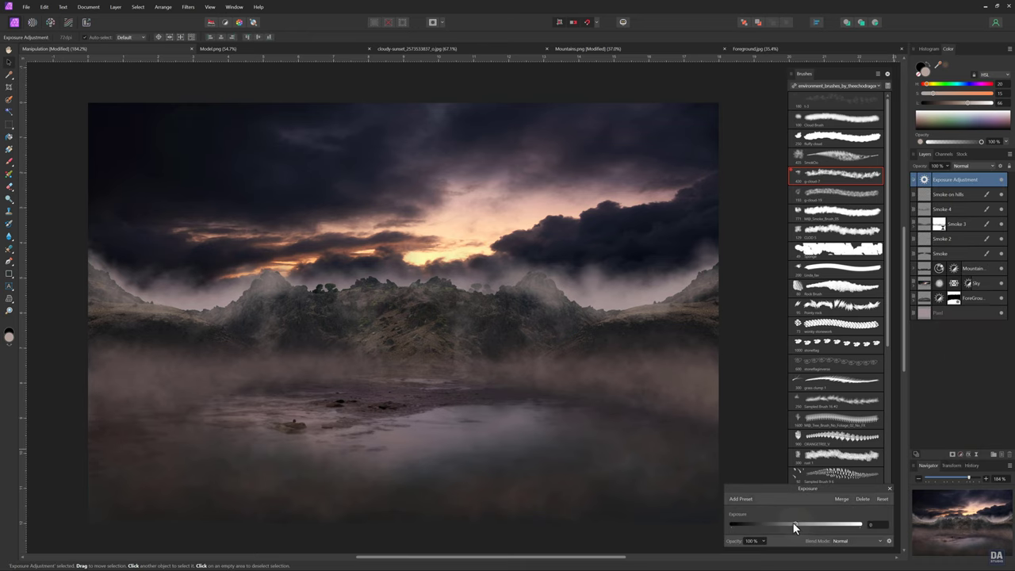
left_click_drag(793, 524, 793, 524)
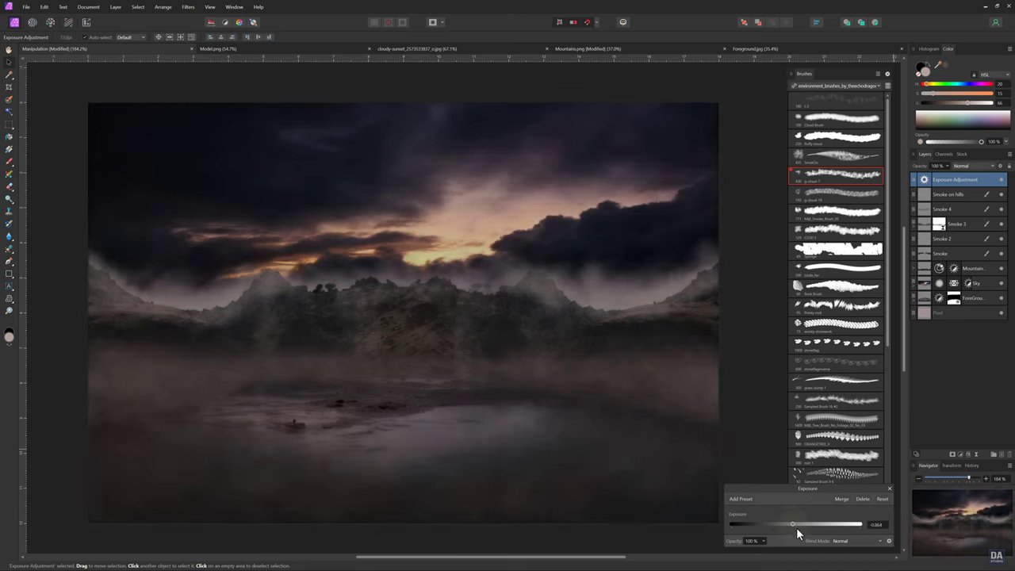
left_click(889, 488)
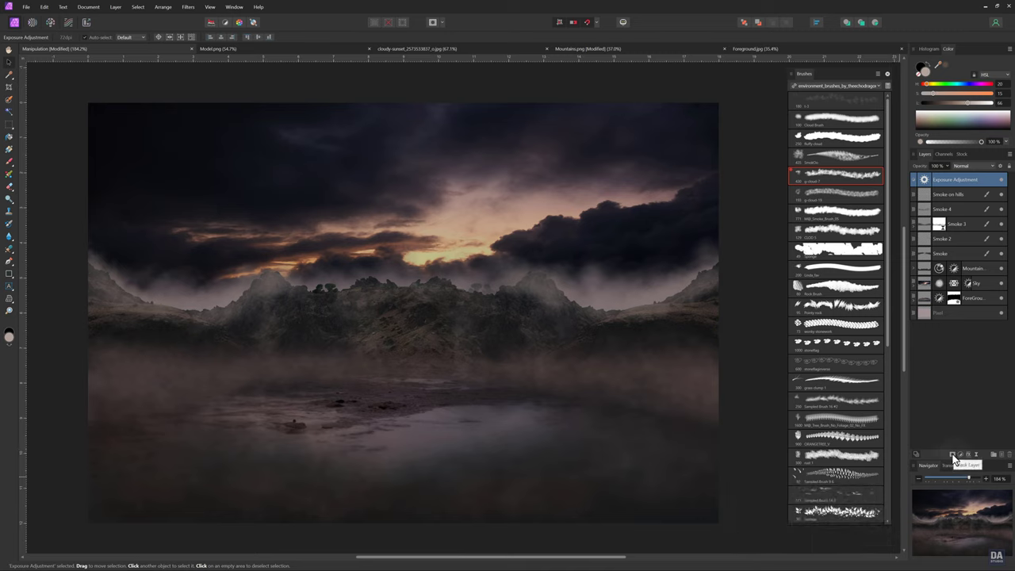
Add a mask to the Exposure adjustment, enlarge the Paint Brush, raise its opacity, and sample dark brown.
left_click(952, 457)
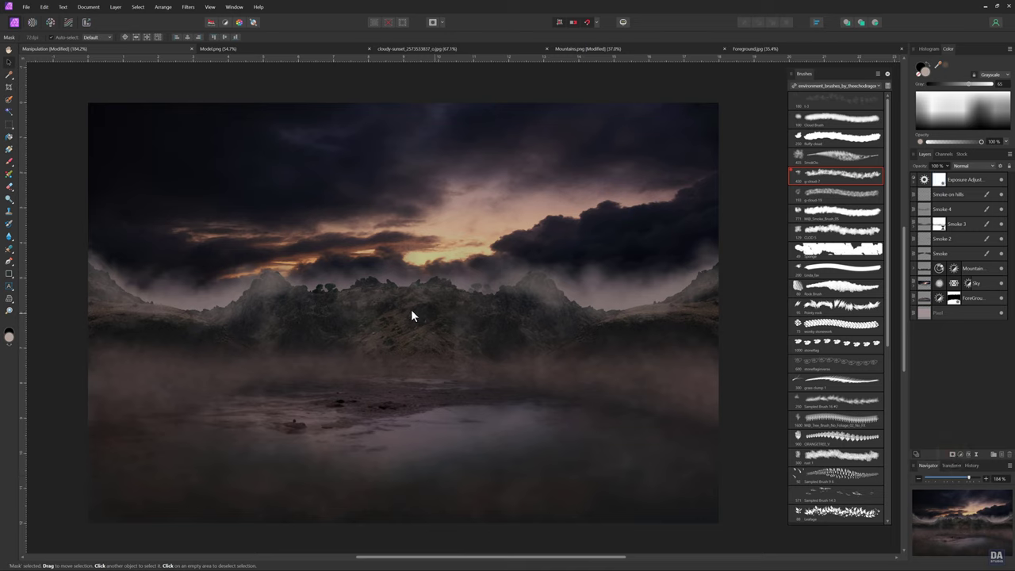
left_click(9, 162)
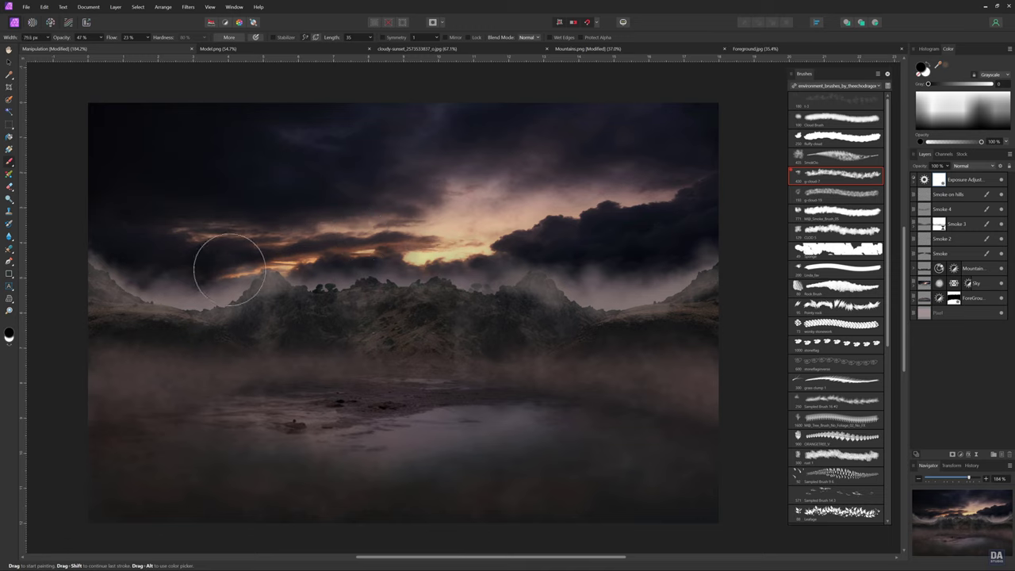
key("bracketright")
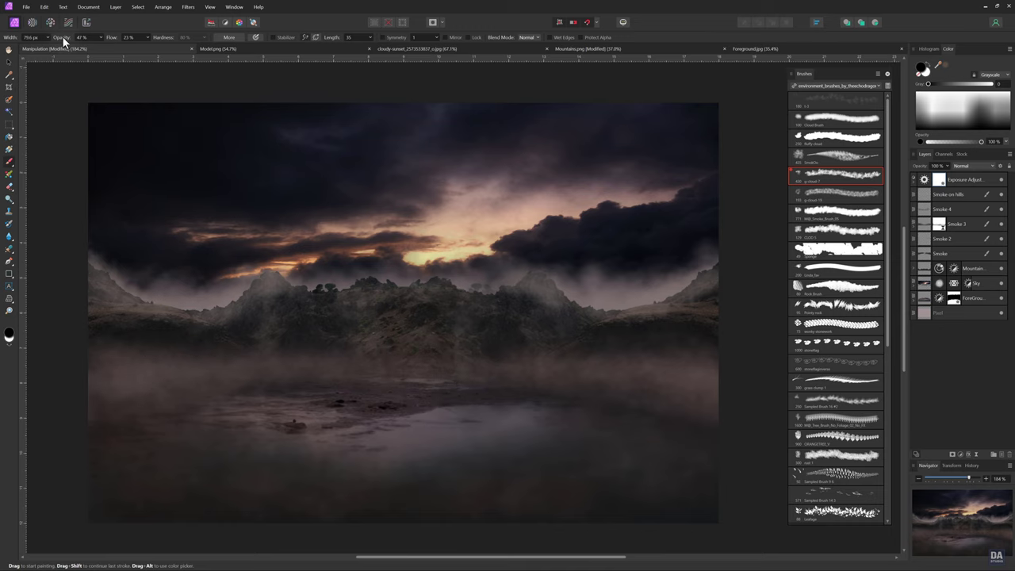
left_click_drag(100, 33, 109, 33)
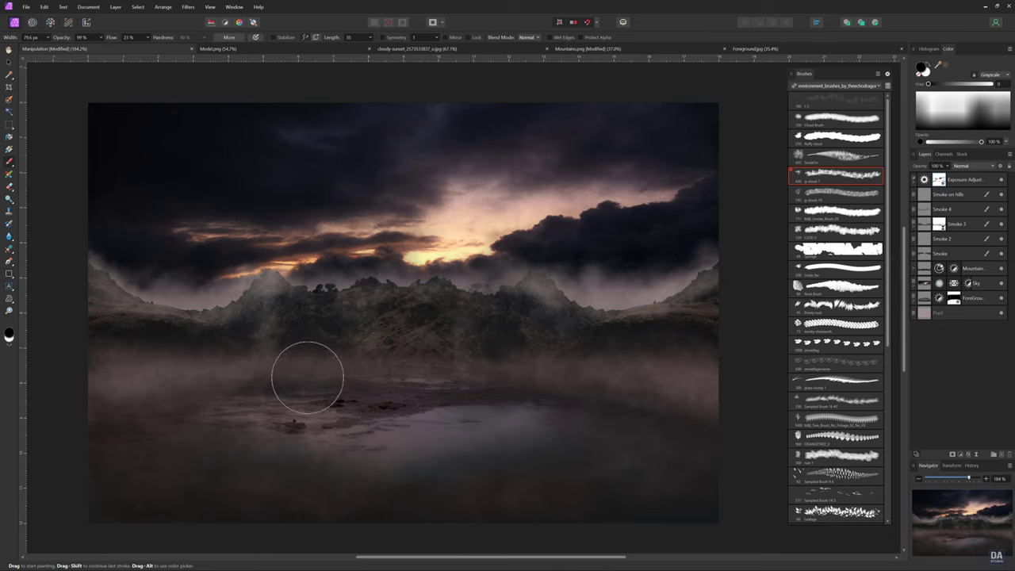
left_click(209, 379, "alt")
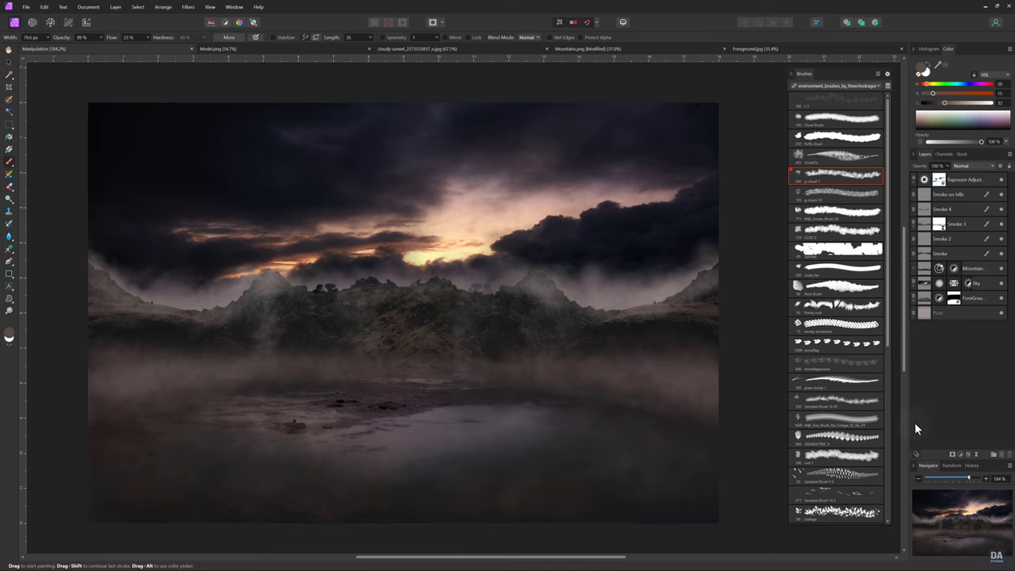
Add a new pixel layer and set up a large soft Round Light Brush with colour saturation 78.
left_click(997, 457)
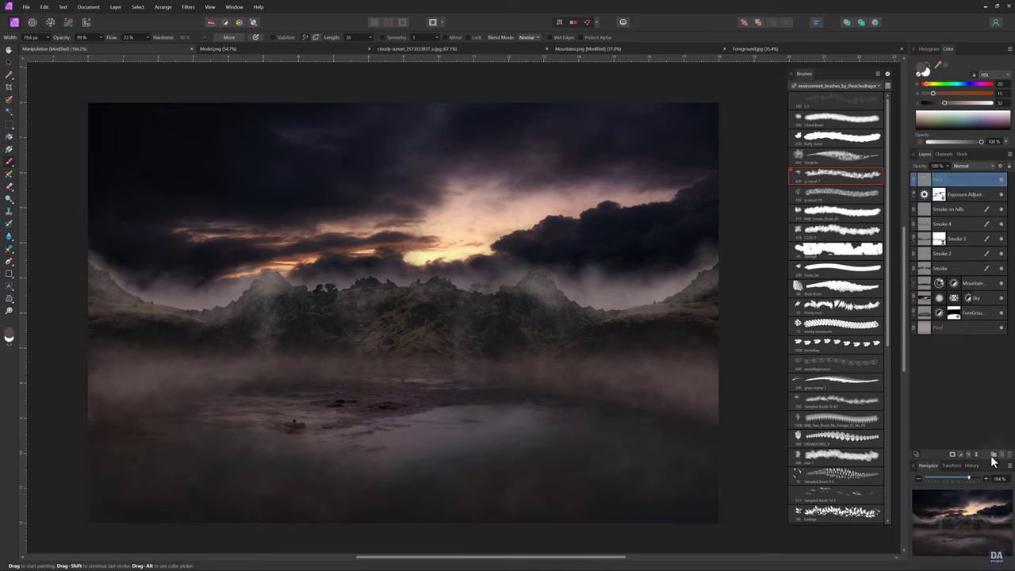
left_click(820, 85)
left_click(819, 113)
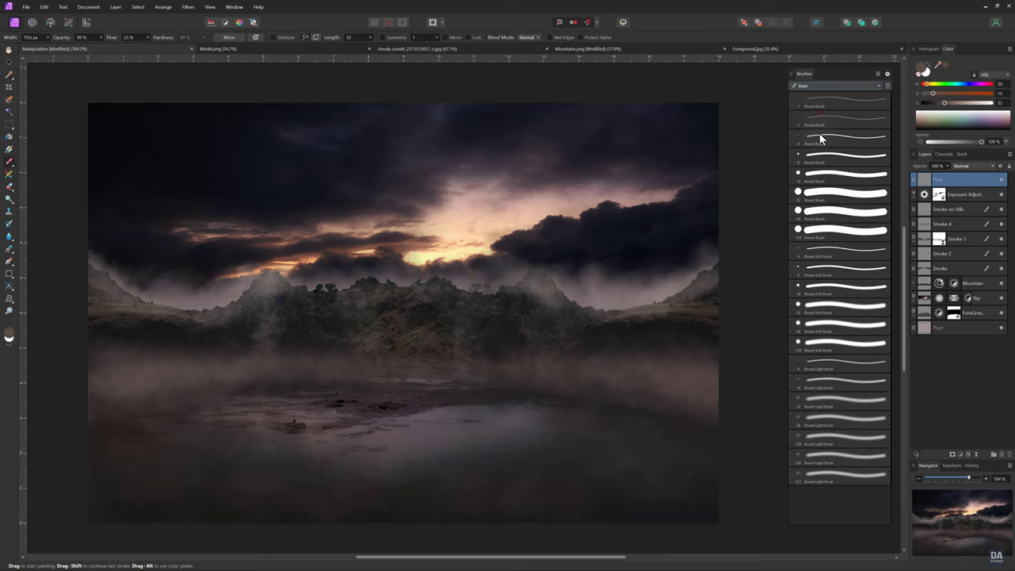
left_click(846, 474)
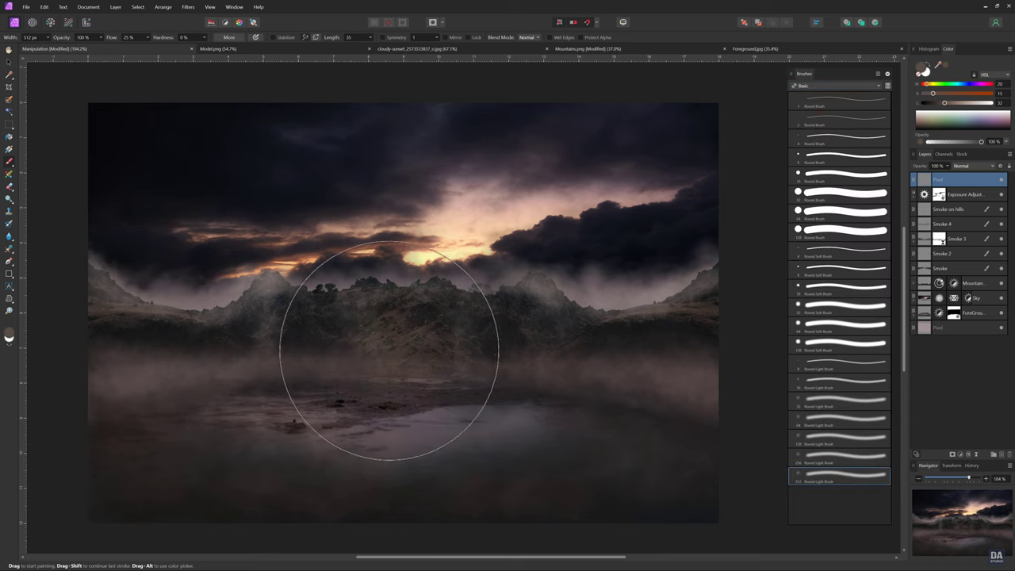
mouse_move(385, 331)
left_mouse_down()
mouse_move(394, 313)
mouse_move(364, 313)
left_mouse_up()
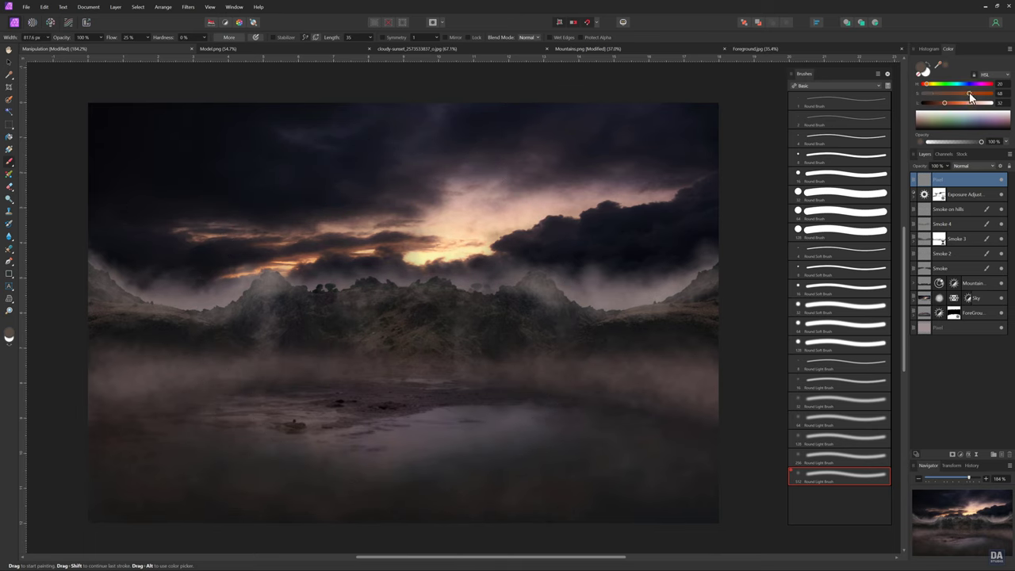
left_click_drag(971, 96, 978, 96)
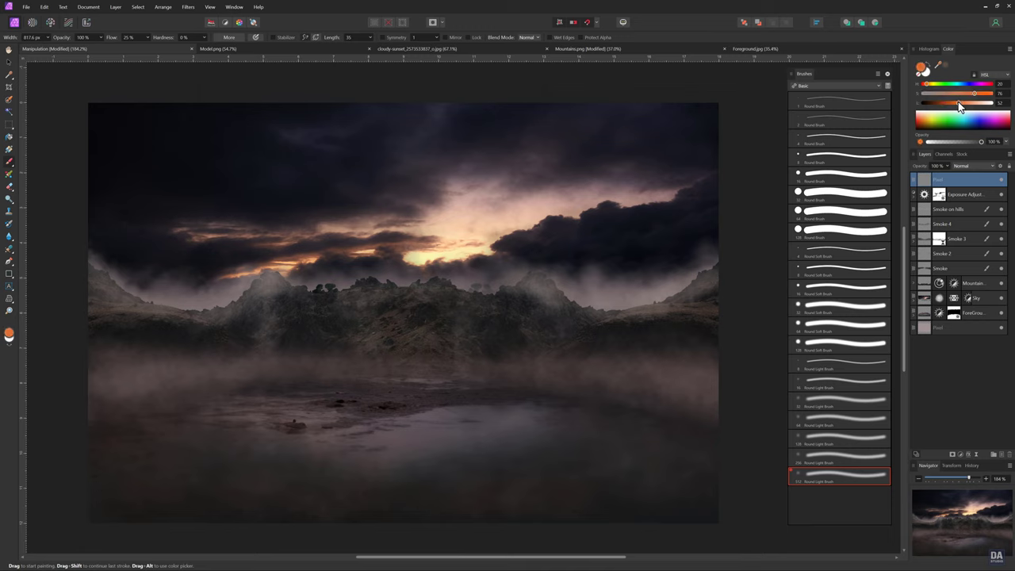
At 84% flow and about 1430 px, paint a broad orange glow over the central sky and mountains.
left_click_drag(537, 254, 419, 317)
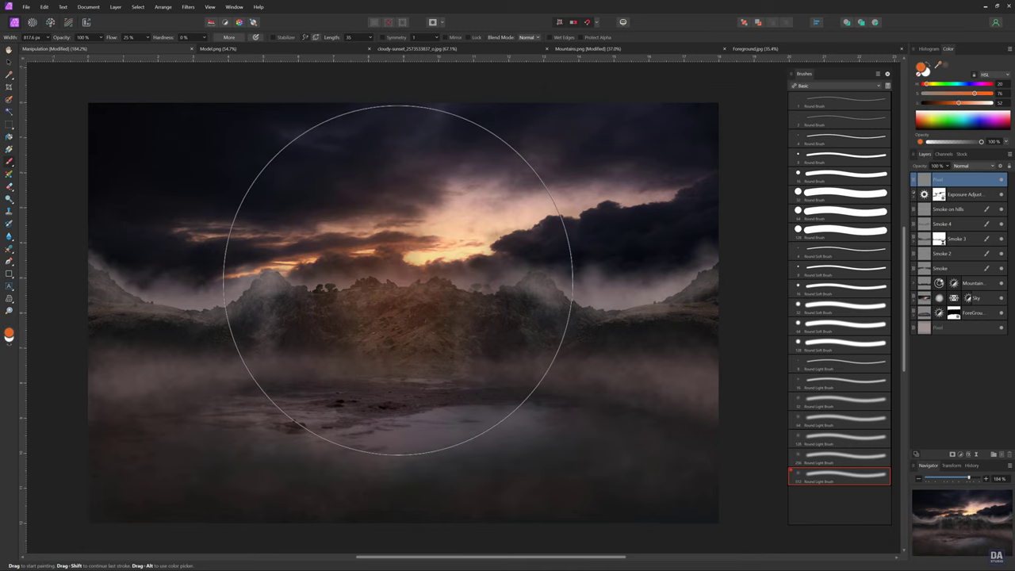
key("ctrl+z")
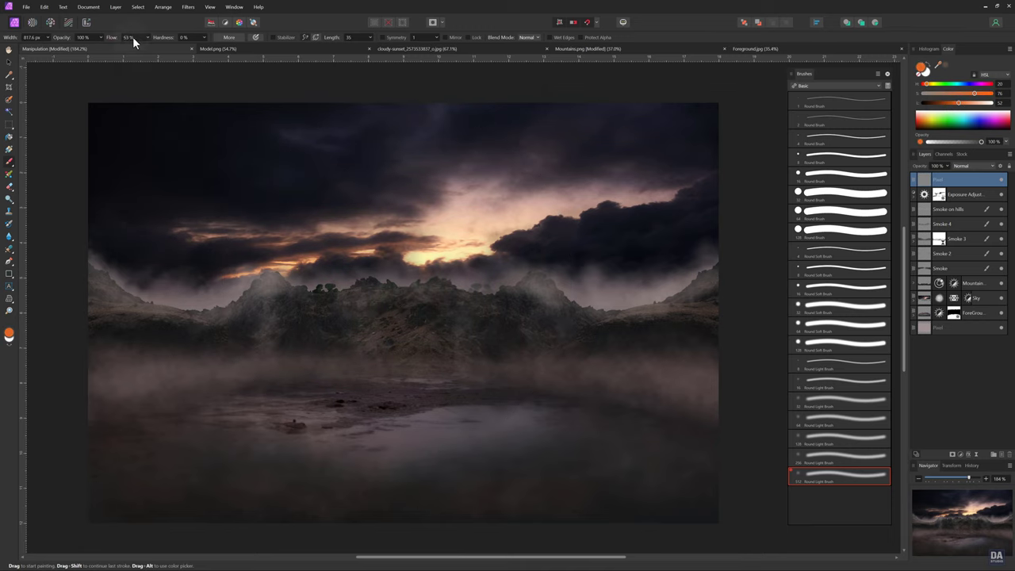
left_click_drag(132, 36, 138, 35)
mouse_move(373, 336)
left_mouse_down()
mouse_move(404, 291)
mouse_move(400, 309)
mouse_move(421, 287)
mouse_move(510, 287)
mouse_move(499, 290)
left_mouse_up()
key("bracketright")
key("bracketright")
key("bracketright")
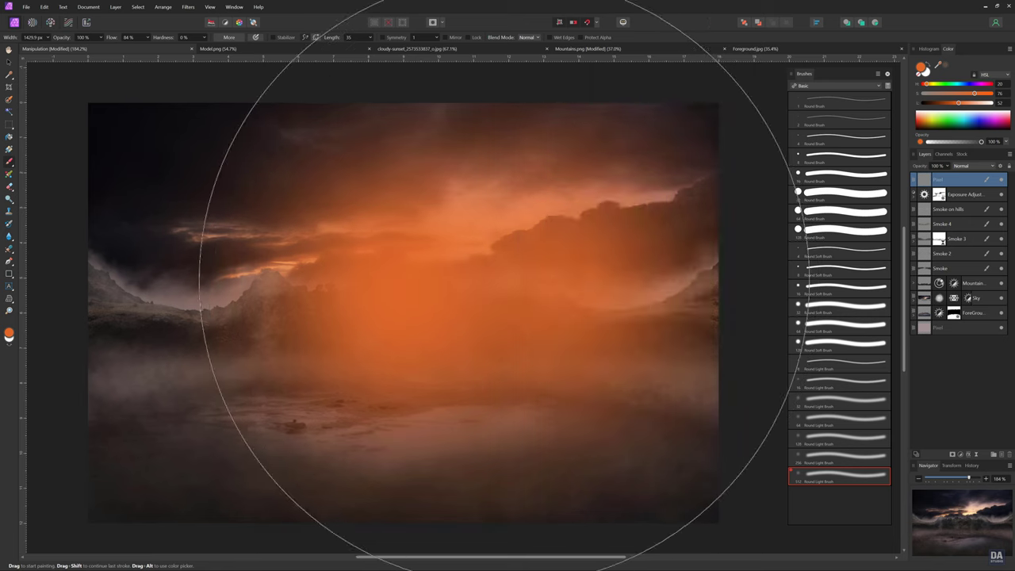
key("ctrl+z")
mouse_move(351, 283)
left_mouse_down()
mouse_move(395, 288)
mouse_move(302, 287)
left_mouse_up()
key("ctrl+z")
key("ctrl+z")
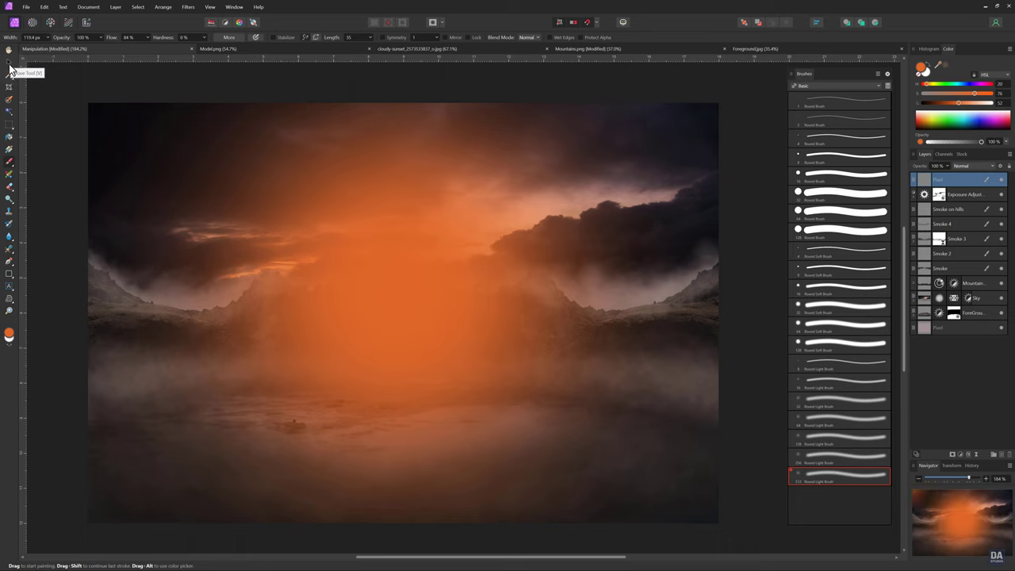
Squash the orange glow into a flat band over the hills, stretched past both image edges.
left_click(10, 63)
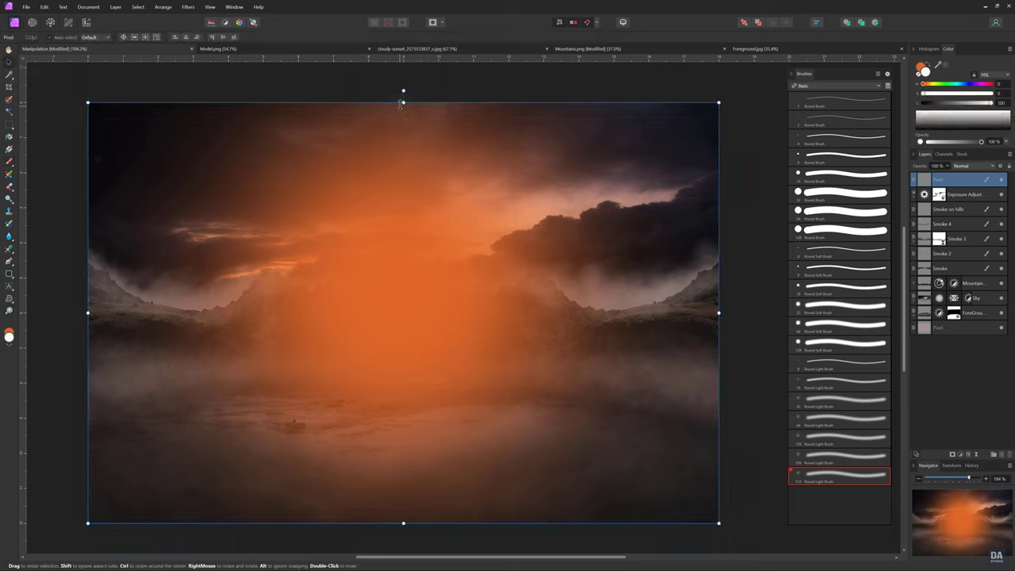
left_click_drag(403, 102, 403, 259)
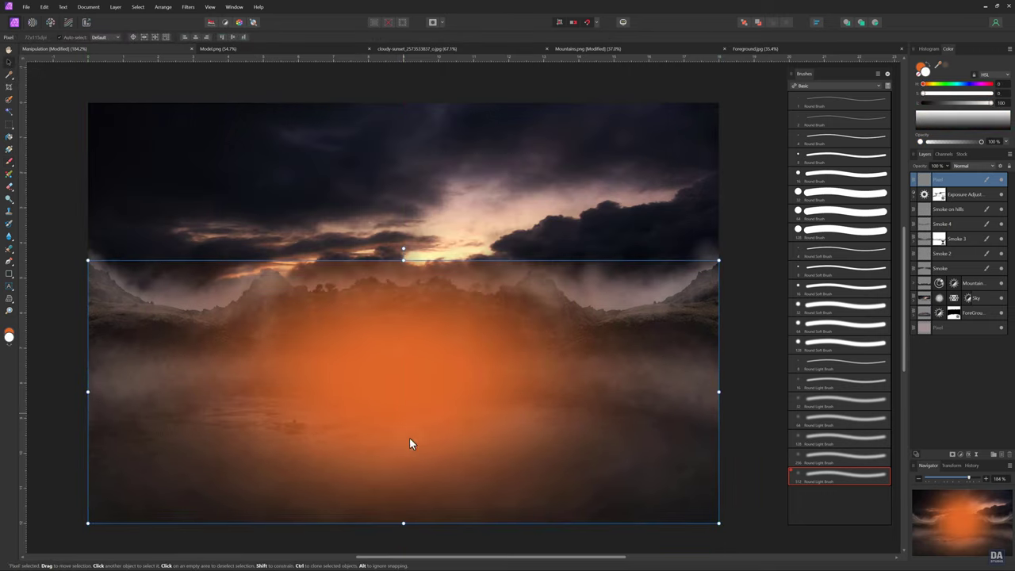
left_click_drag(403, 523, 403, 426)
left_click_drag(421, 328, 420, 264)
left_click_drag(719, 283, 775, 291)
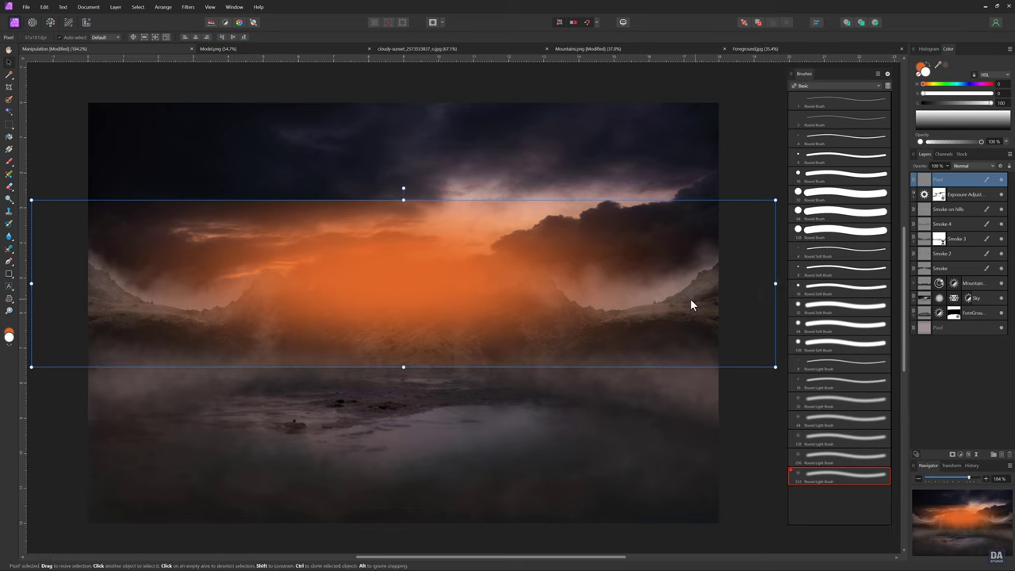
Set the glow layer to Overlay at 50%, pick orange, and add a new empty pixel layer.
left_click(959, 167)
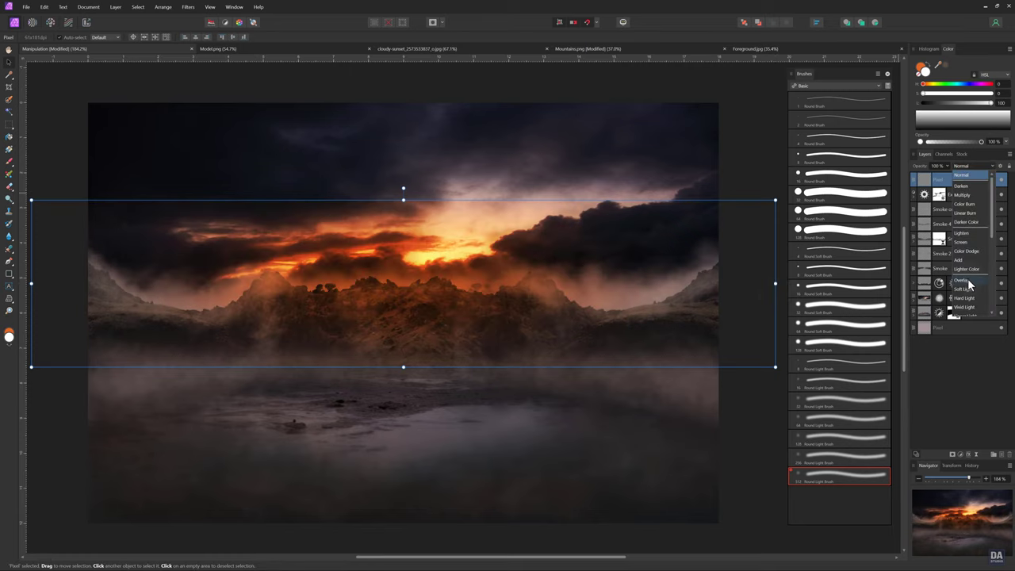
left_click(965, 281)
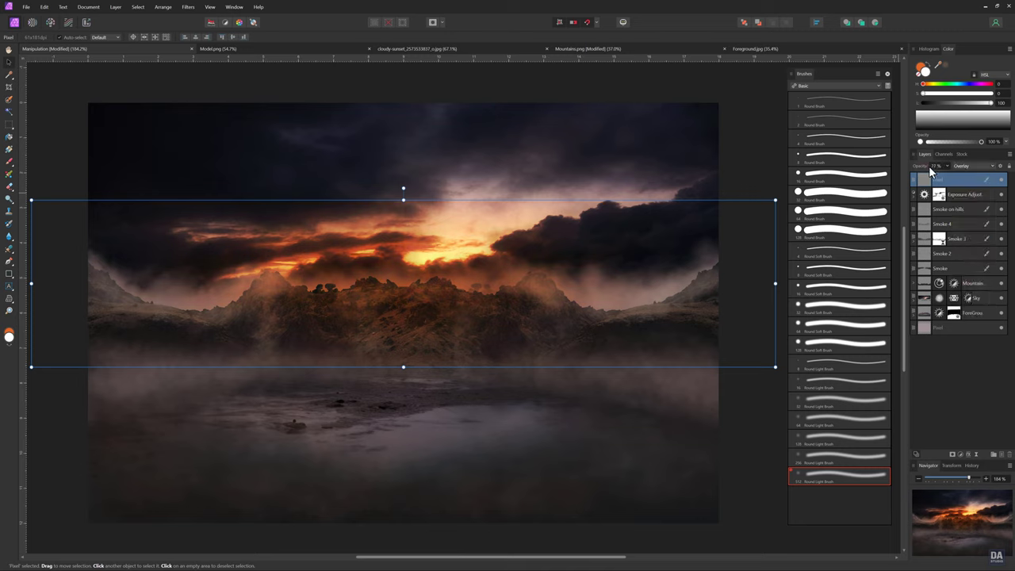
scroll(926, 166, "down", 2)
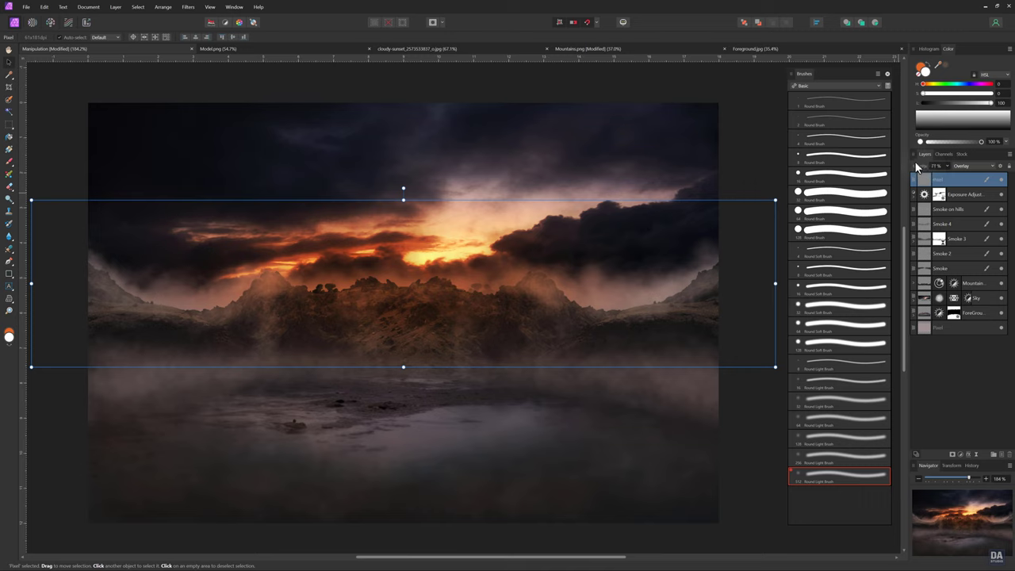
left_click(919, 67)
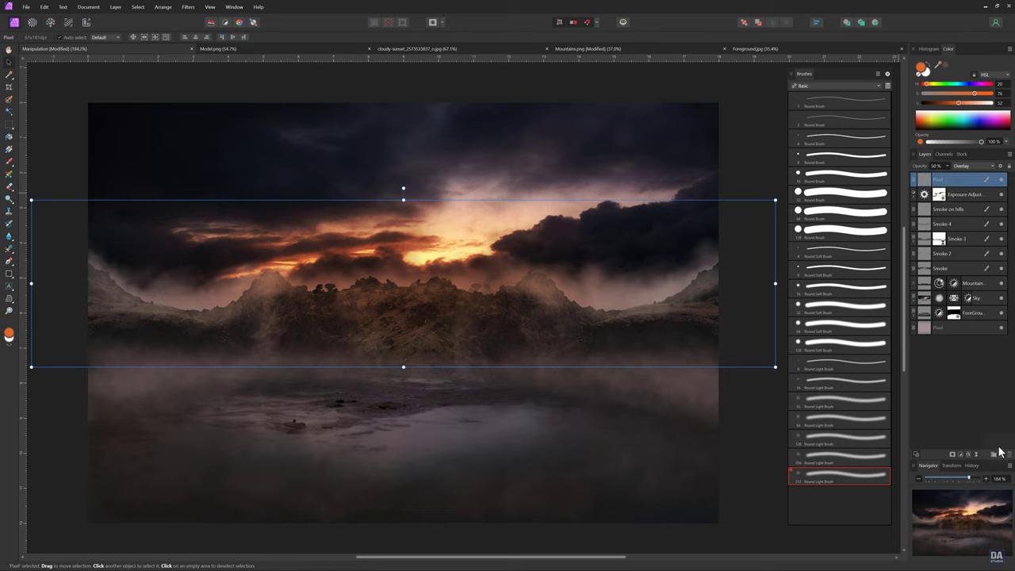
left_click(1002, 458)
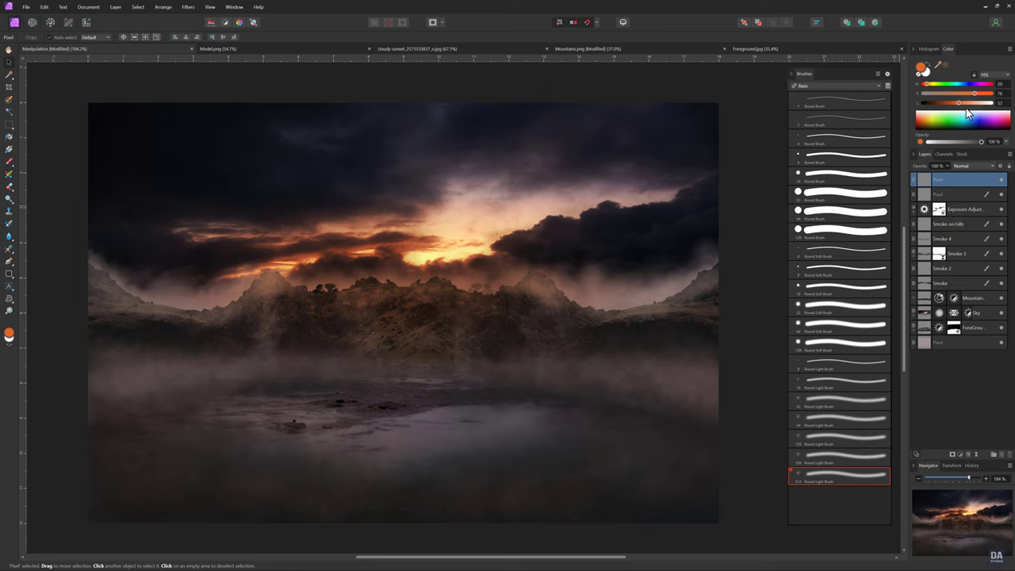
Shift the hue toward a yellower orange and select the environment brushes' g-cloud 7 brush.
left_click(929, 84)
left_click(867, 87)
left_click(830, 137)
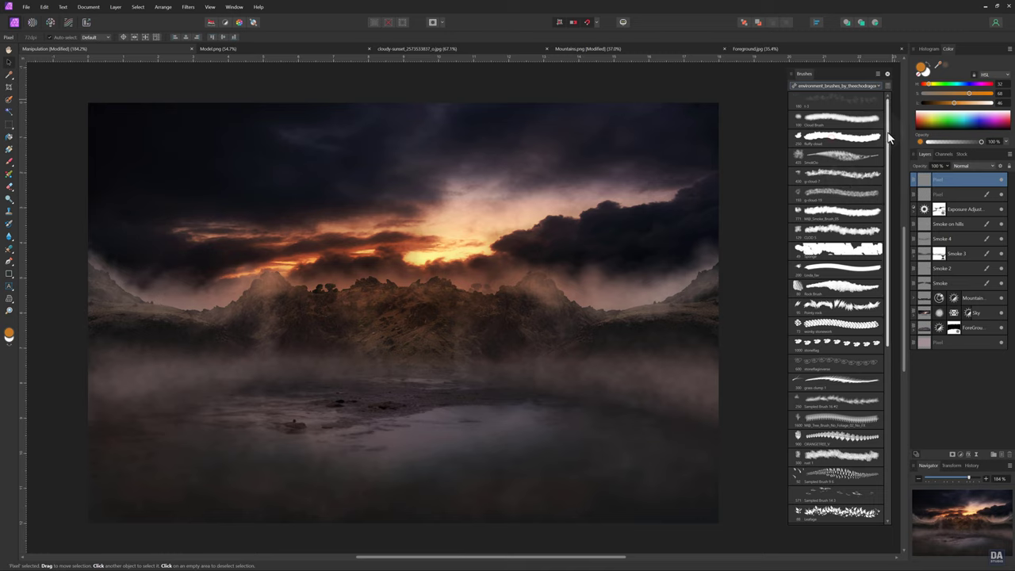
left_click(836, 176)
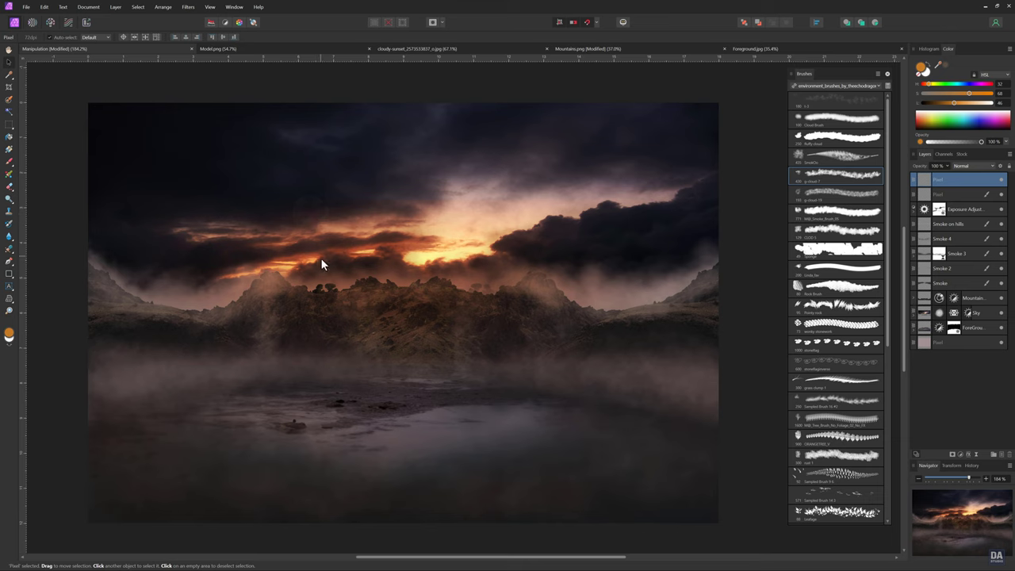
key("b")
Dab orange cloud texture over the left peak and central mountains, brush about 115 px.
left_click_drag(453, 259, 373, 284)
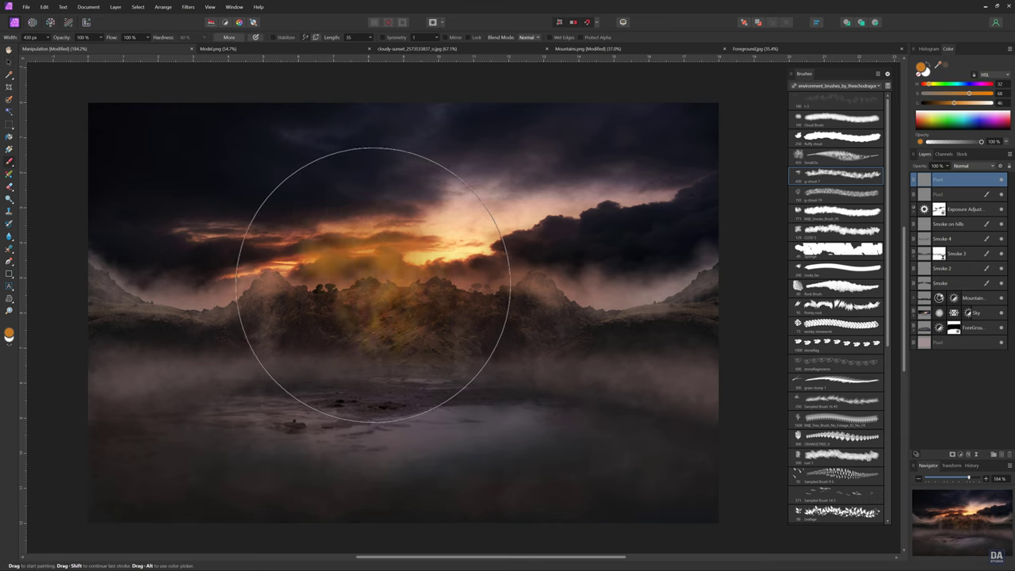
key("ctrl+z")
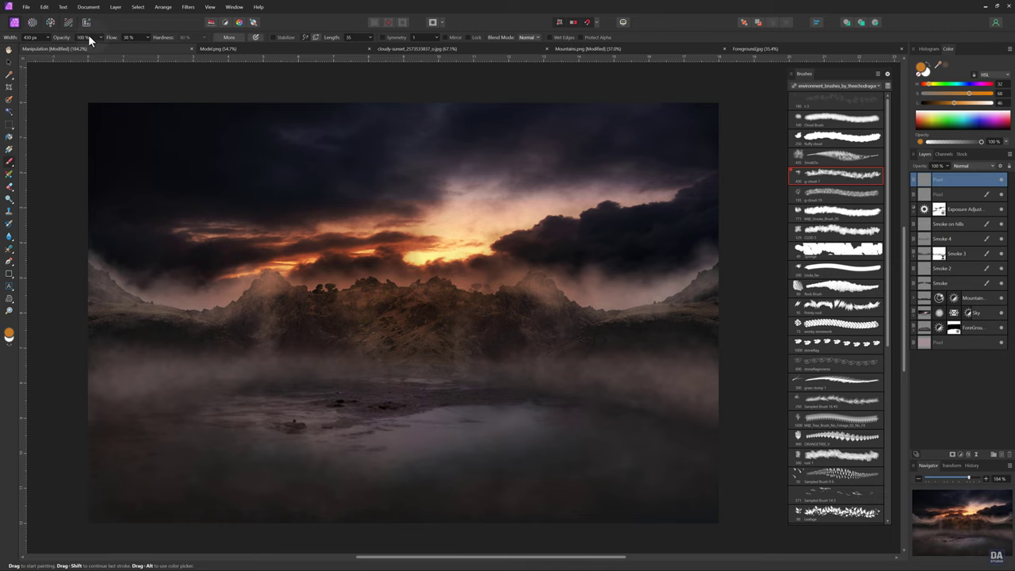
mouse_move(273, 286)
left_mouse_down()
mouse_move(237, 287)
mouse_move(261, 283)
mouse_move(321, 323)
mouse_move(261, 273)
left_mouse_up()
key("ctrl+z")
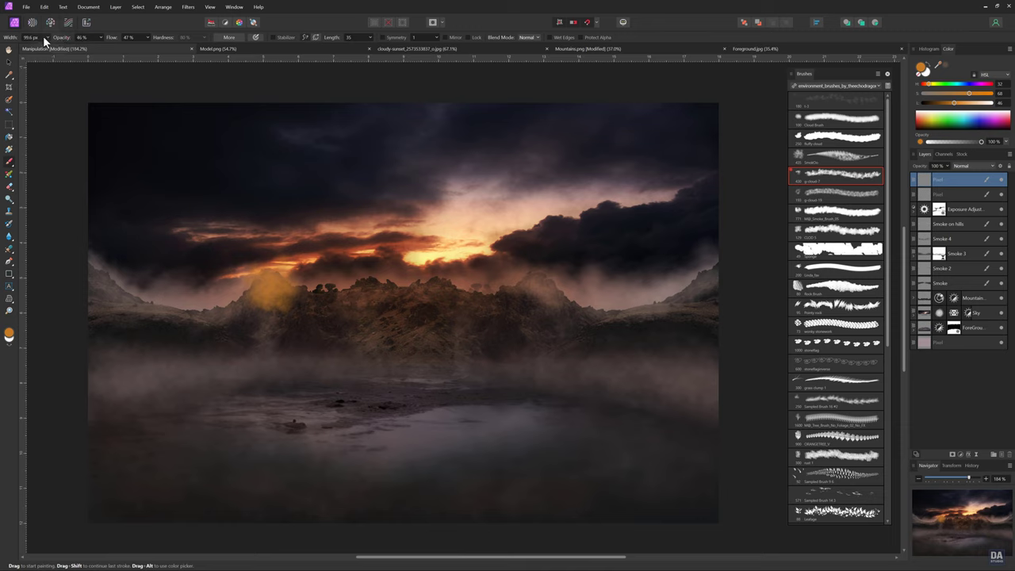
mouse_move(276, 306)
left_mouse_down()
mouse_move(265, 306)
mouse_move(287, 347)
left_mouse_up()
key("bracketright")
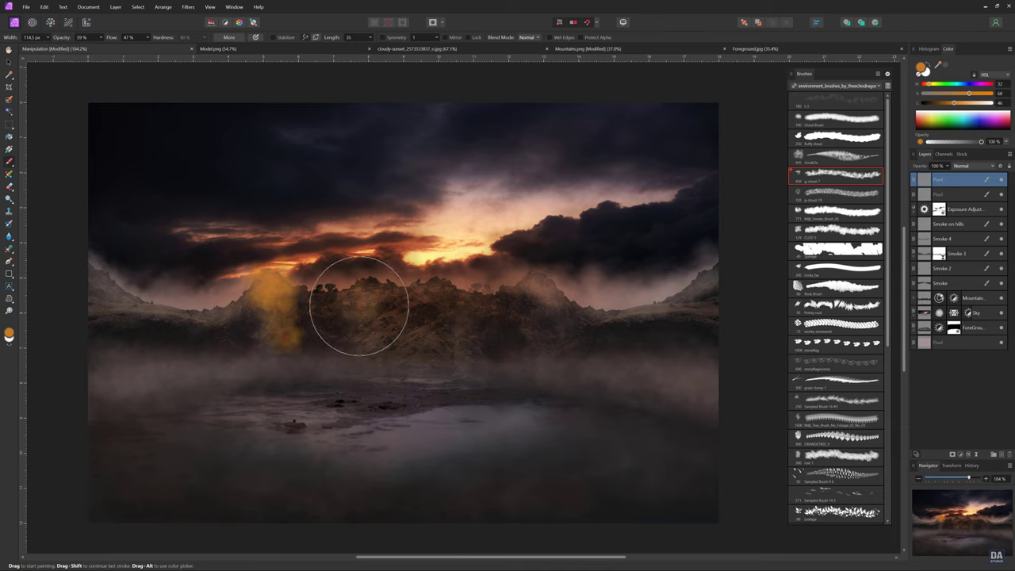
mouse_move(359, 305)
left_mouse_down()
mouse_move(376, 332)
mouse_move(431, 290)
mouse_move(444, 335)
mouse_move(492, 304)
mouse_move(489, 331)
mouse_move(487, 317)
mouse_move(386, 318)
mouse_move(324, 301)
mouse_move(327, 311)
left_mouse_up()
key("ctrl+z")
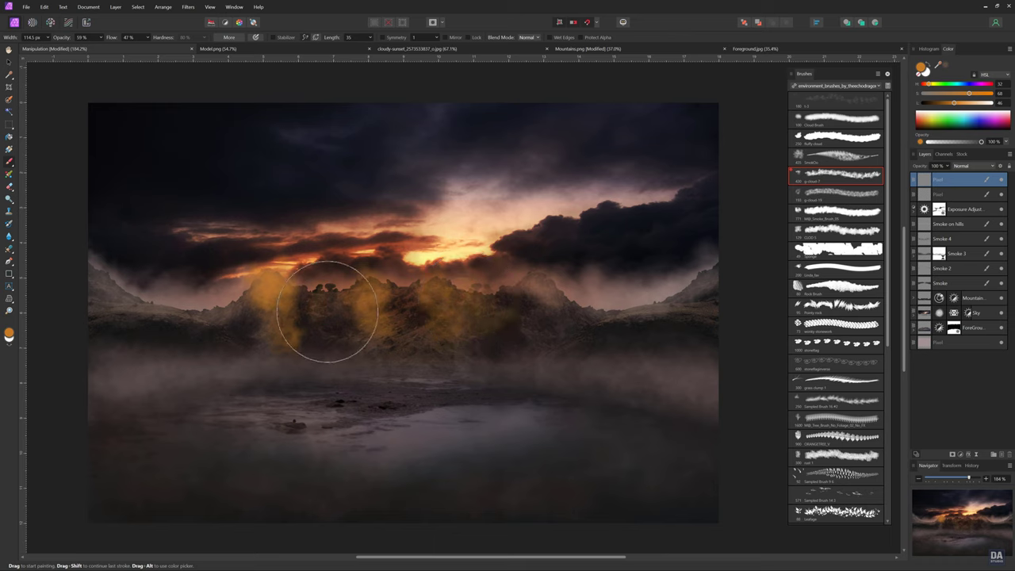
Blend the cloud-dab layer as Overlay at 64%, paint more central mountain glow, and shrink the brush to about 70 px.
left_click(962, 165)
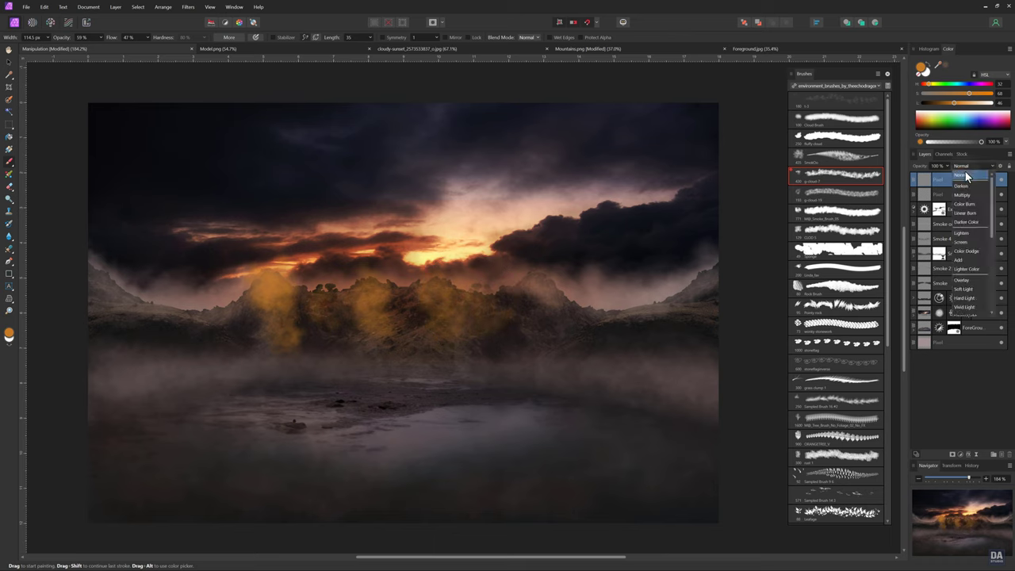
left_click(965, 279)
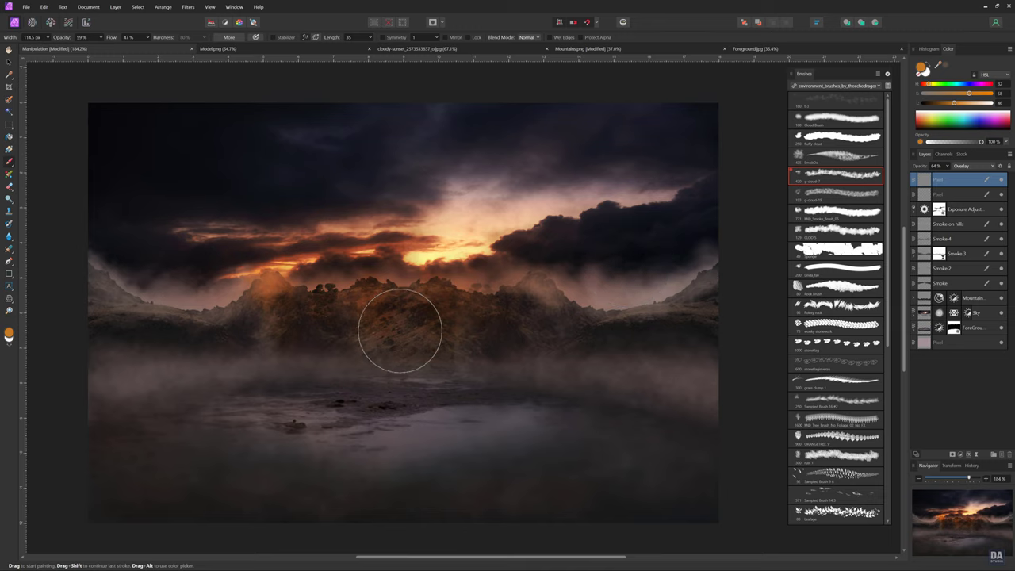
mouse_move(381, 307)
left_mouse_down()
mouse_move(374, 352)
mouse_move(329, 301)
mouse_move(335, 325)
left_mouse_up()
mouse_move(272, 340)
left_mouse_down()
mouse_move(277, 324)
mouse_move(266, 313)
mouse_move(282, 335)
left_mouse_up()
key("ctrl+z")
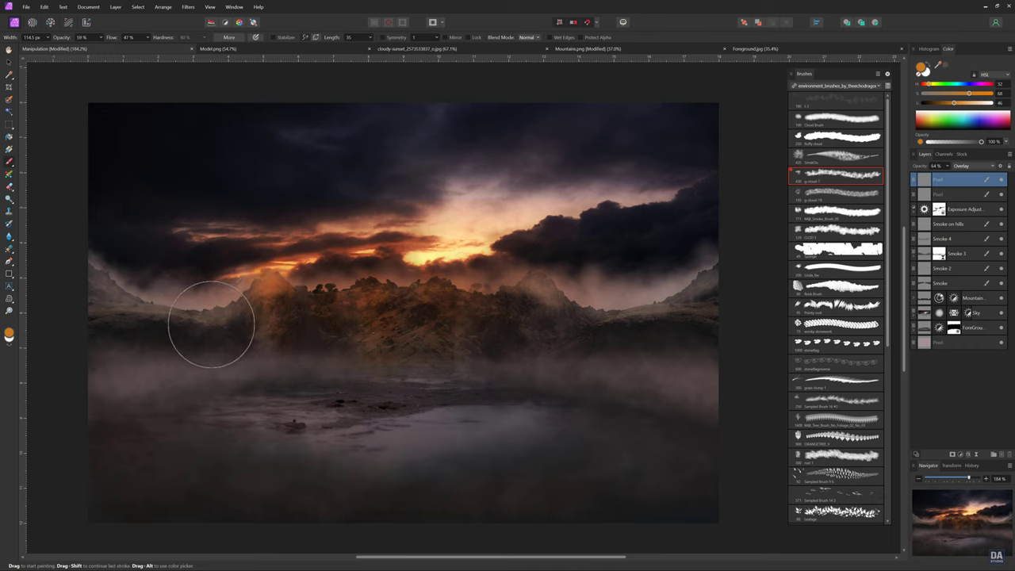
key("bracketleft")
key("bracketleft")
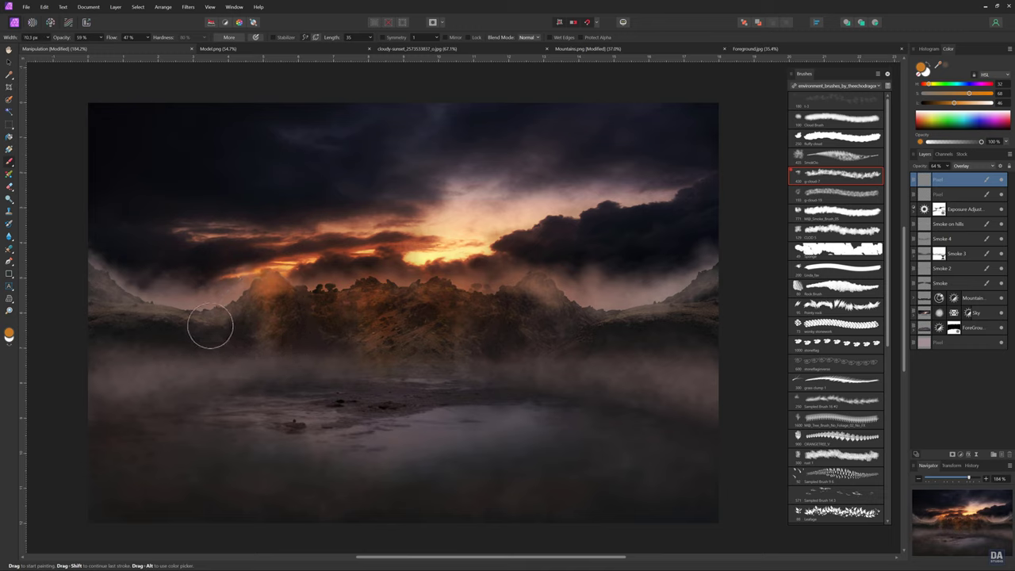
key("bracketleft")
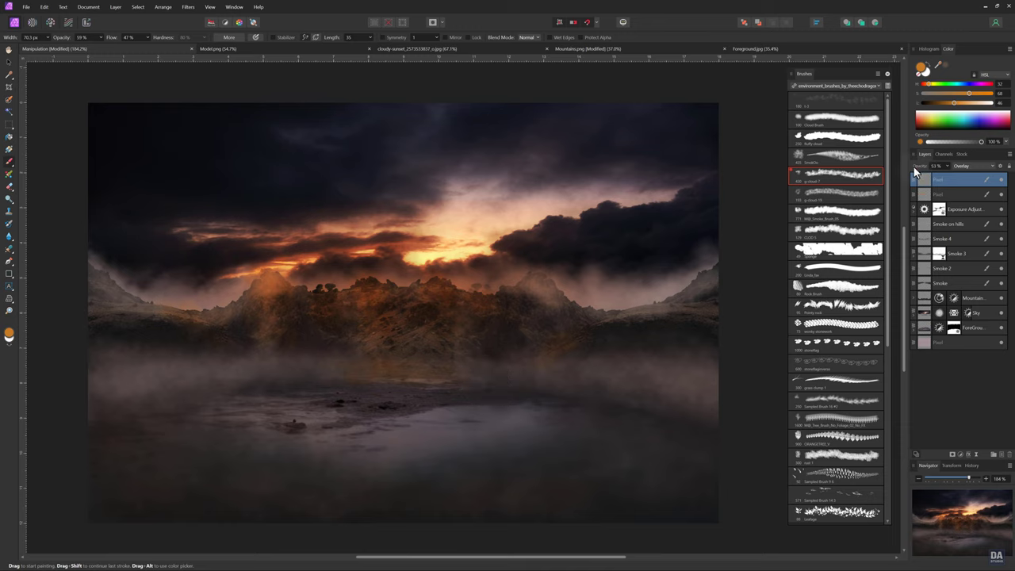
Rename the two overlay pixel layers 'Orange Overlay 1' and 'Orange Overlay 2'.
left_click(947, 195)
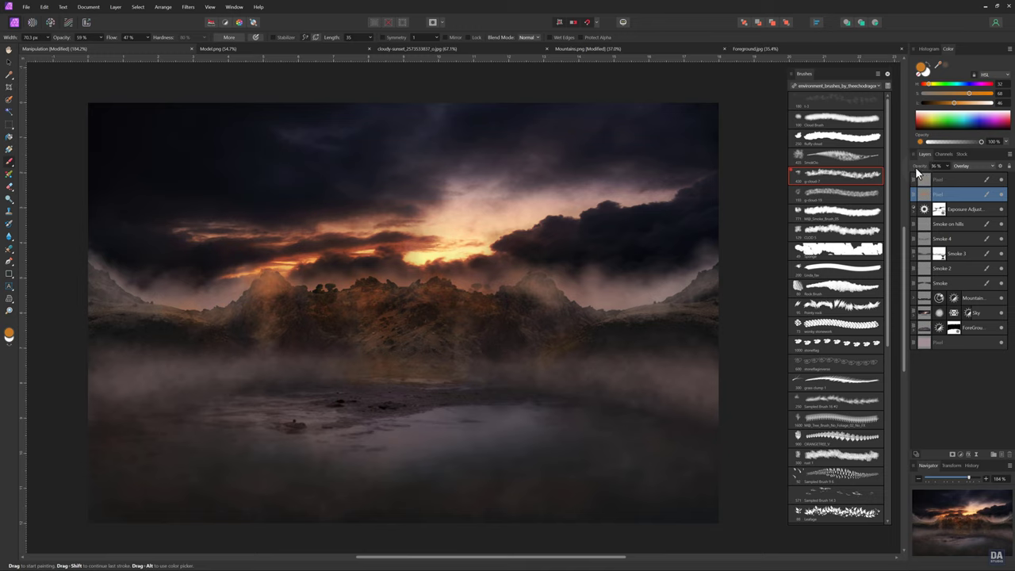
double_click(939, 195)
key("ctrl+a")
double_click(944, 183)
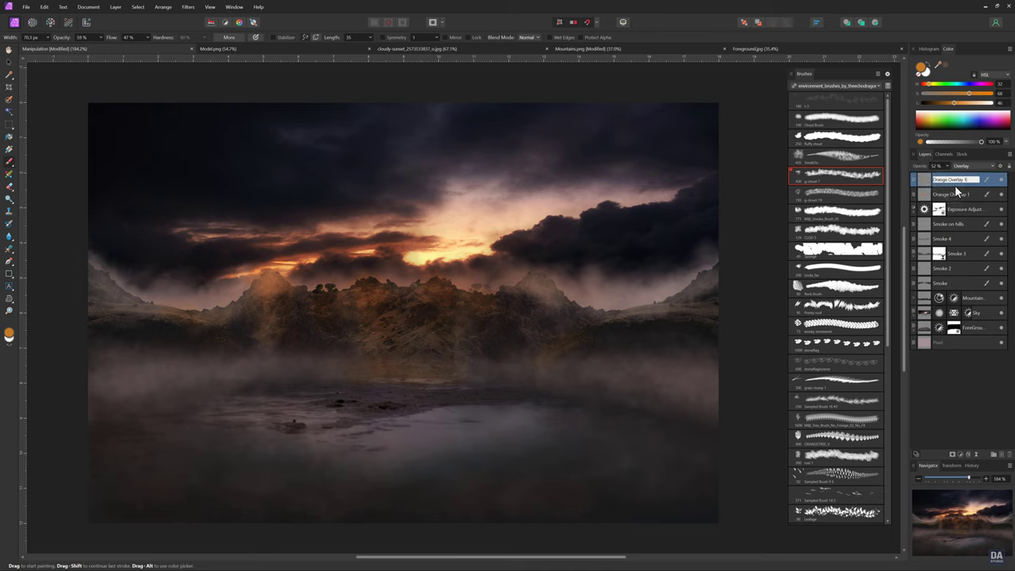
type("2")
key("Return")
key("v")
left_click(759, 269)
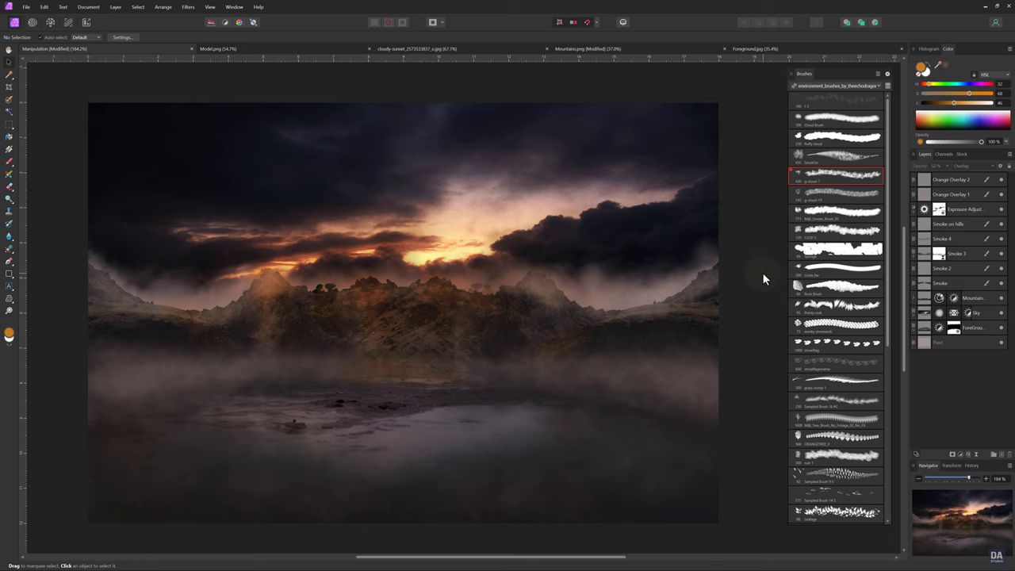
Copy the axe-wielding man from Model.png and paste him into the Manipulation document.
key("b")
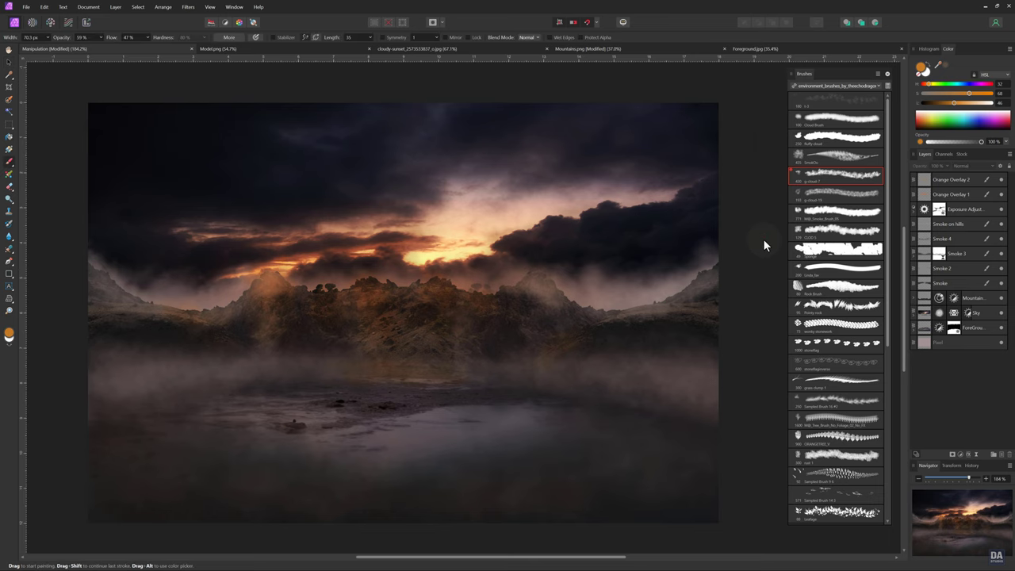
left_click(278, 48)
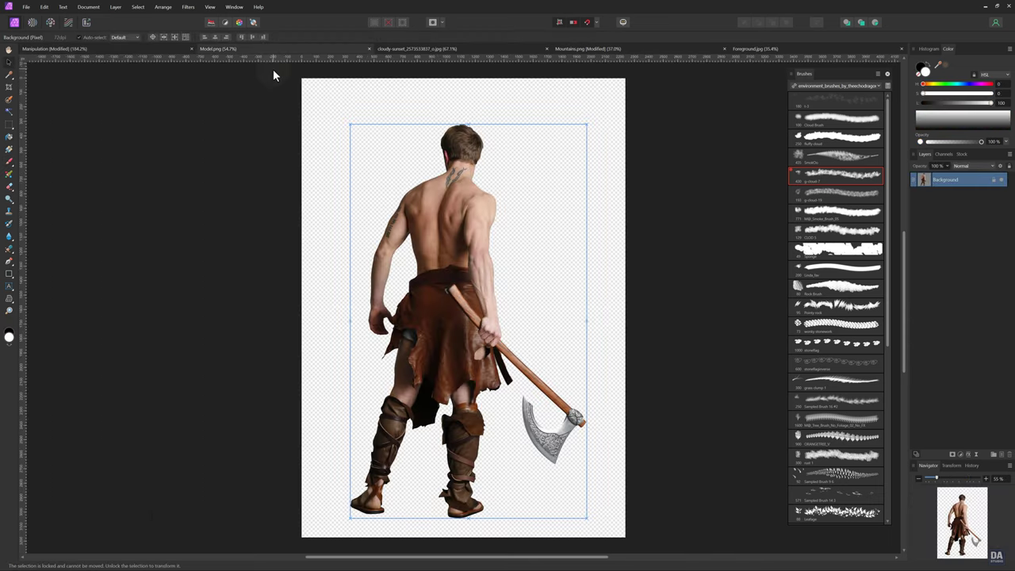
left_click(44, 7)
left_click(55, 43)
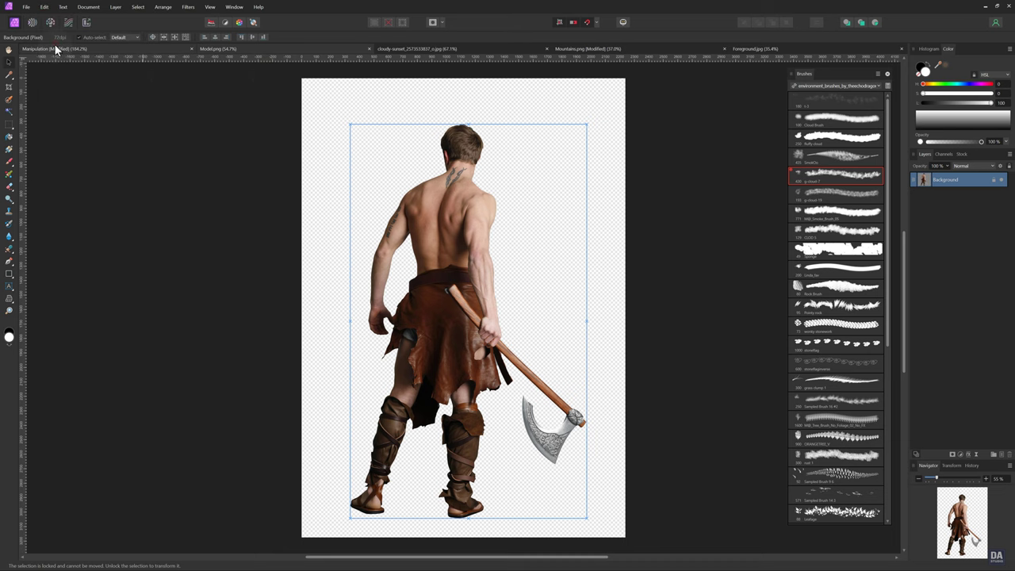
left_click(57, 49)
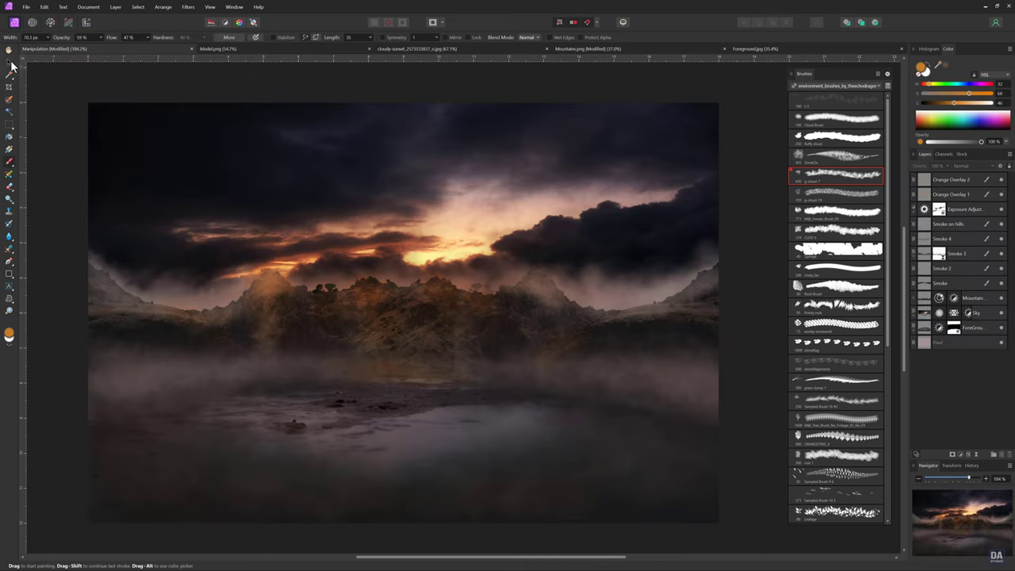
left_click(45, 7)
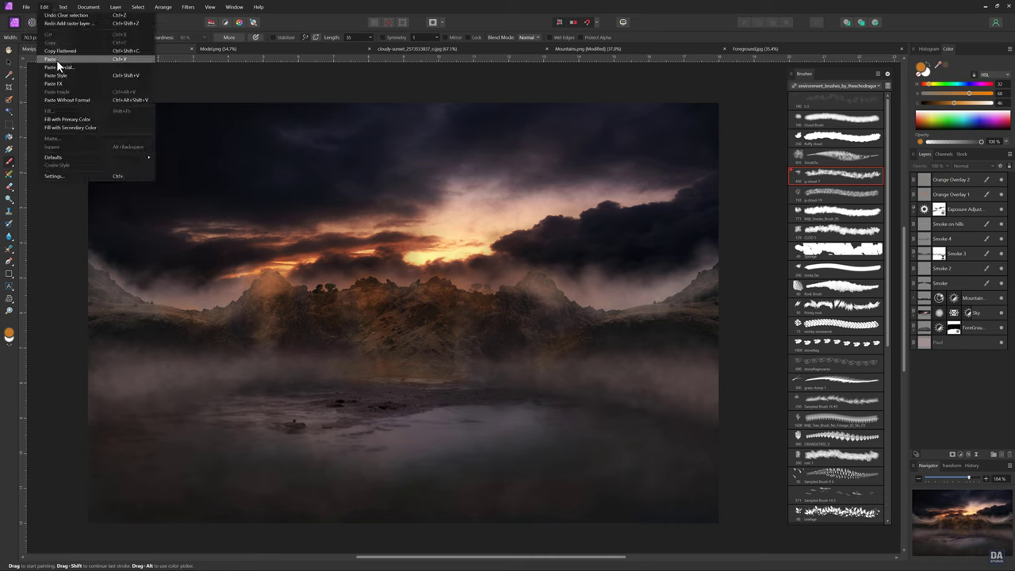
left_click(57, 61)
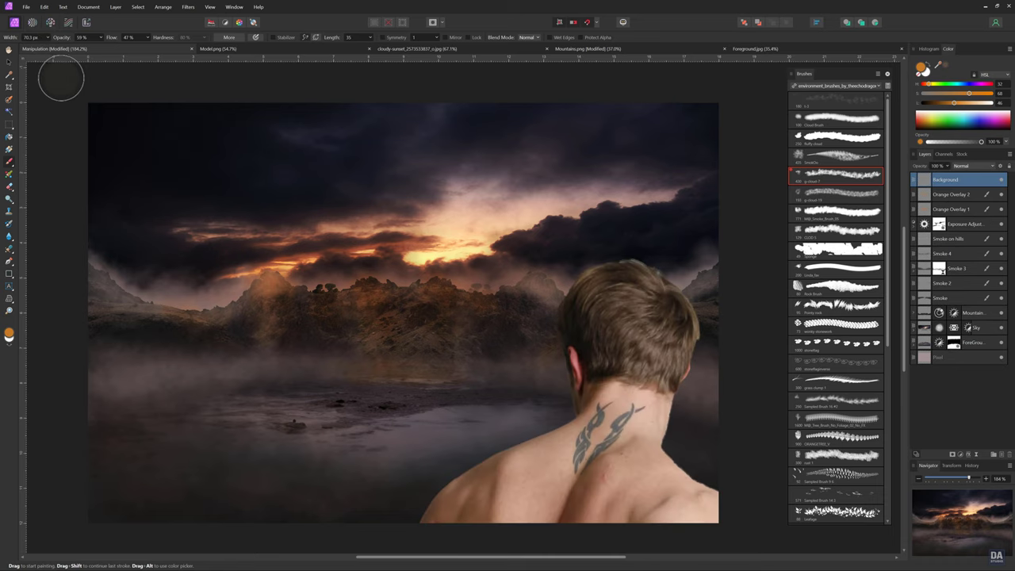
Shrink the pasted warrior and rest his feet on the lakeshore.
key("v")
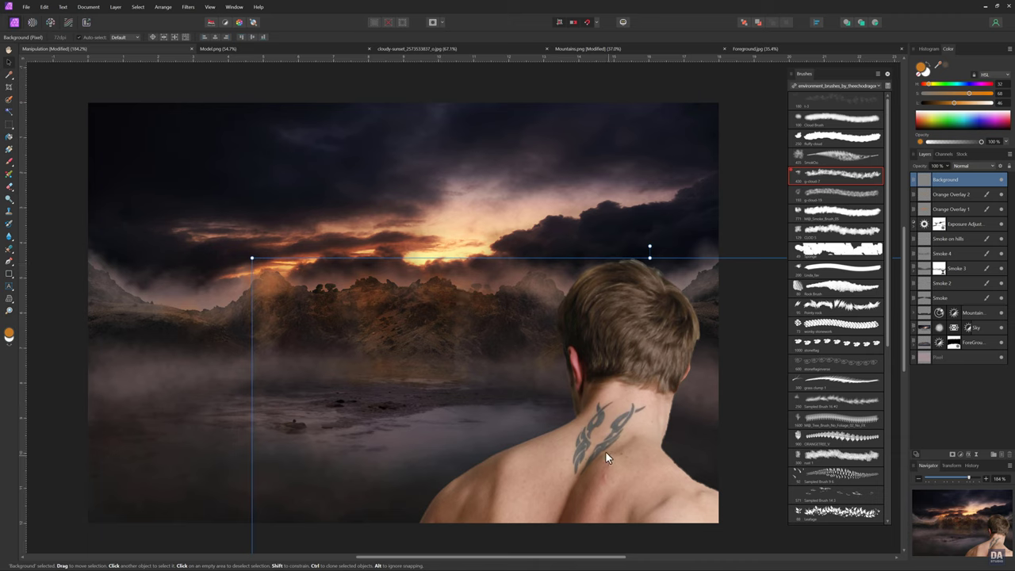
mouse_move(251, 258)
left_mouse_down()
mouse_move(299, 269)
mouse_move(276, 415)
left_mouse_up()
left_click_drag(434, 383, 525, 187)
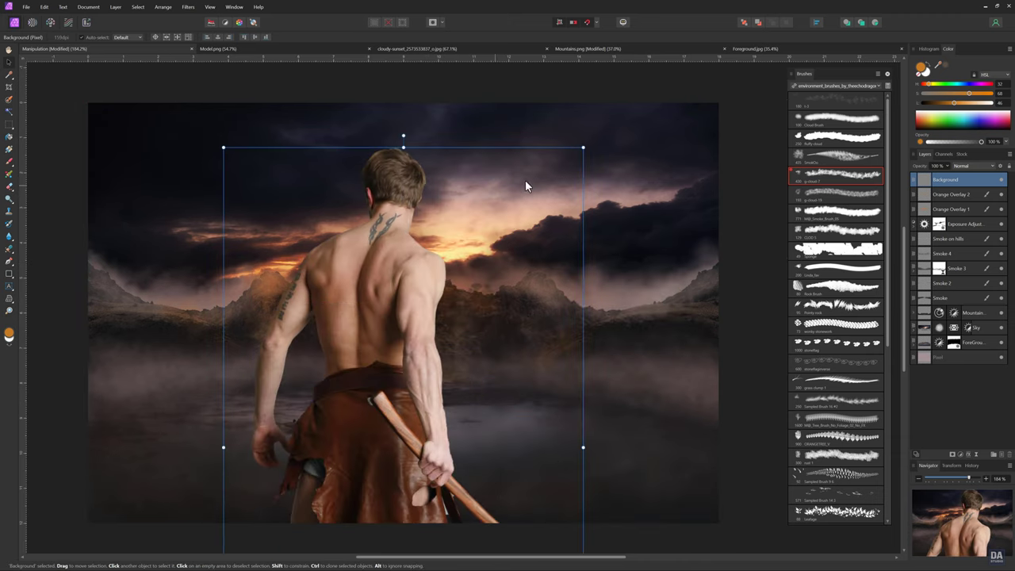
mouse_move(583, 147)
left_mouse_down()
mouse_move(449, 335)
mouse_move(460, 344)
left_mouse_up()
left_click_drag(383, 434, 384, 328)
left_click_drag(457, 239, 431, 279)
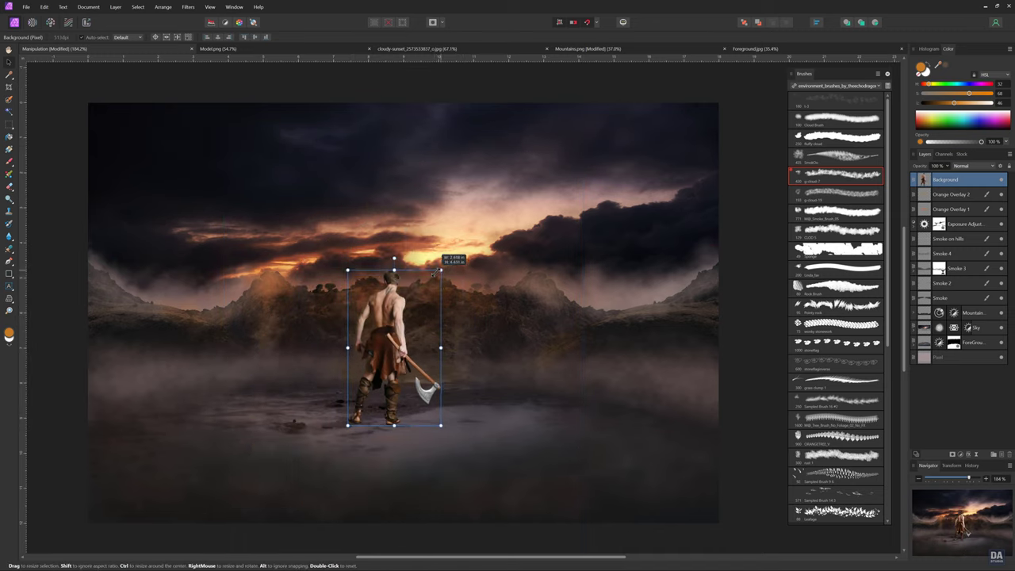
left_click_drag(360, 348, 385, 334)
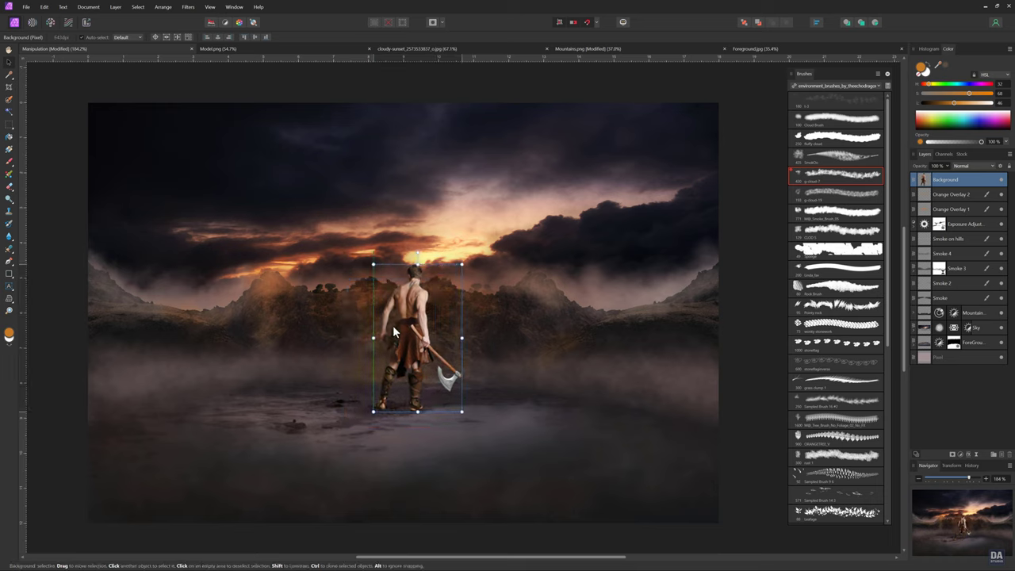
Zoom out, nudge the warrior slightly right and enlarge him a touch.
key("z")
mouse_move(531, 317)
left_mouse_down()
mouse_move(246, 290)
mouse_move(335, 294)
left_mouse_up()
key("v")
left_click(441, 349)
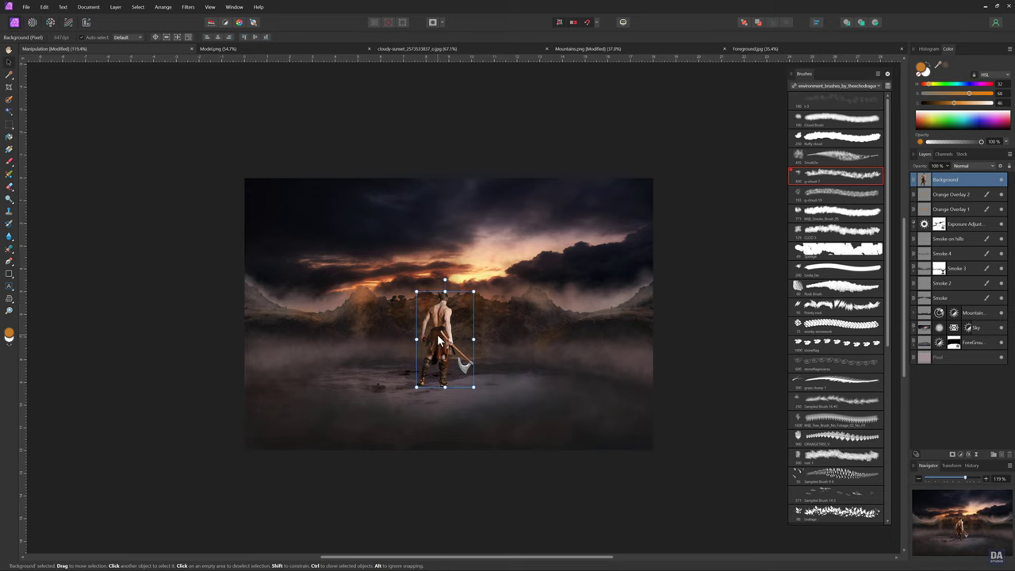
left_click_drag(438, 340, 441, 339)
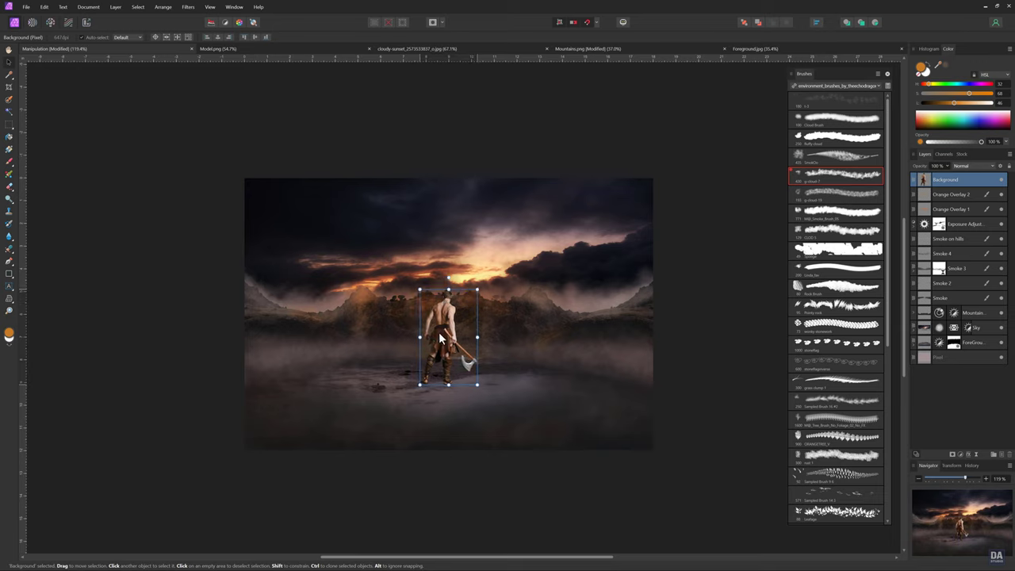
left_click_drag(444, 339, 450, 338)
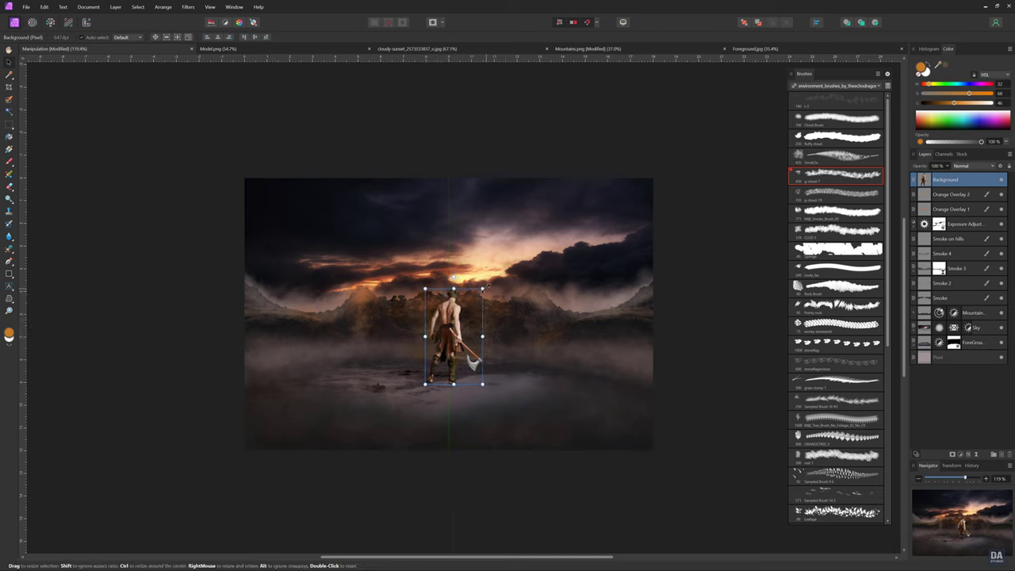
left_click_drag(482, 289, 484, 286)
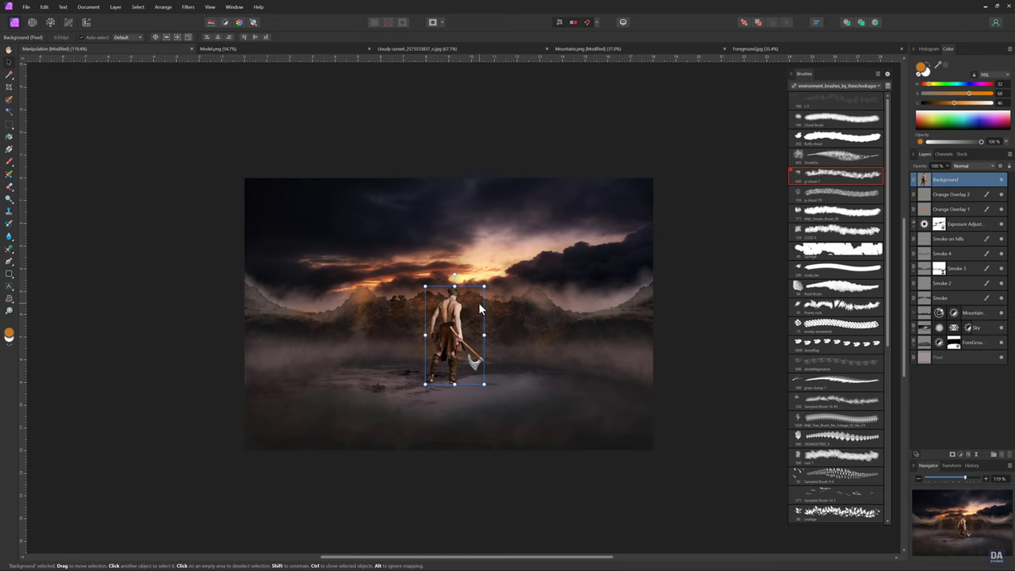
Deselect the warrior and zoom in to check his placement in the scene.
left_click(686, 317)
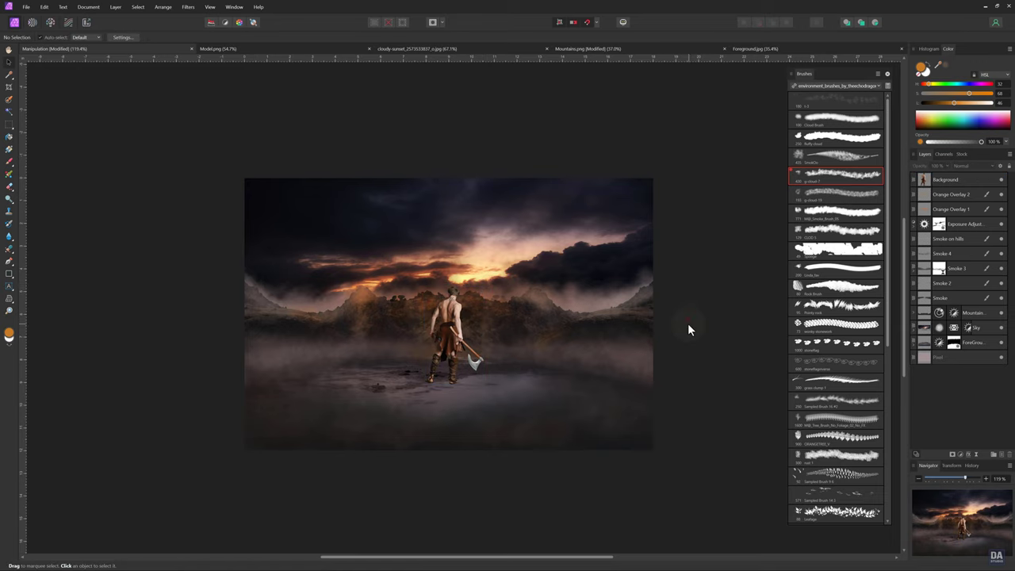
key("z")
left_click(528, 333, "alt")
mouse_move(411, 320)
left_mouse_down()
mouse_move(373, 319)
mouse_move(574, 312)
left_mouse_up()
mouse_move(392, 352)
left_mouse_down()
mouse_move(432, 338)
mouse_move(464, 354)
left_mouse_up()
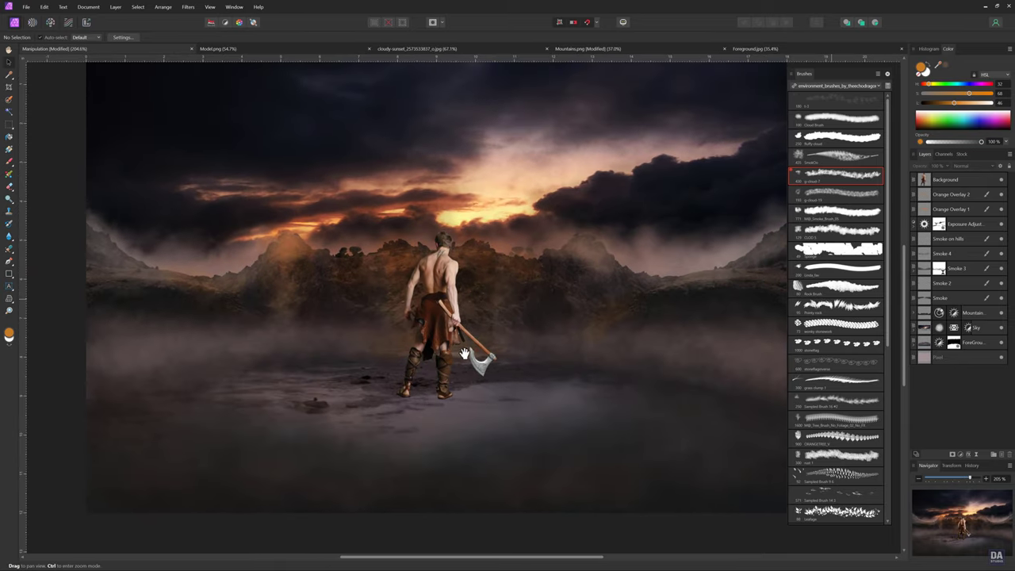
Duplicate the warrior layer, flip the copy vertically and place it below his feet.
left_click(447, 339)
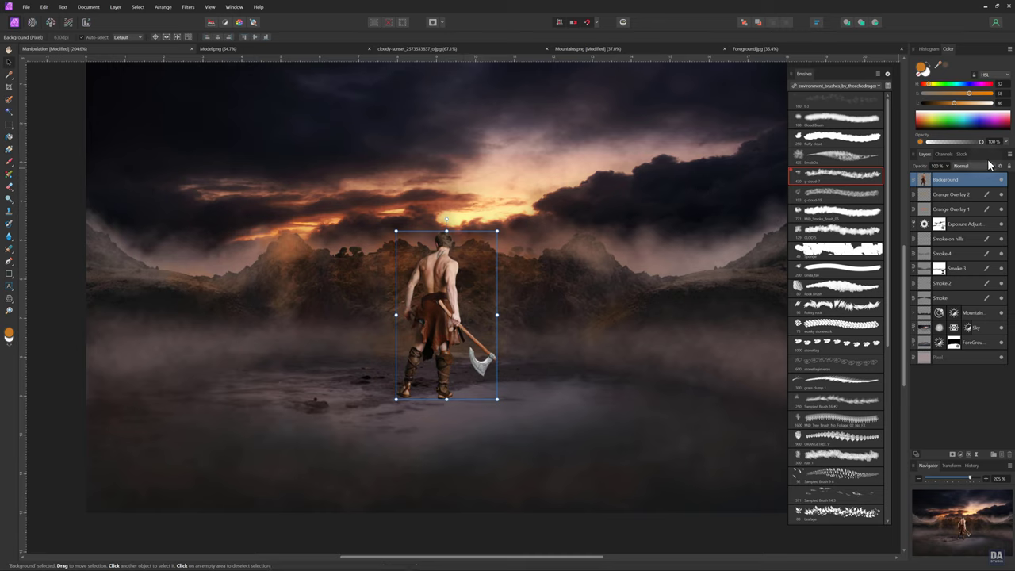
right_click(962, 177)
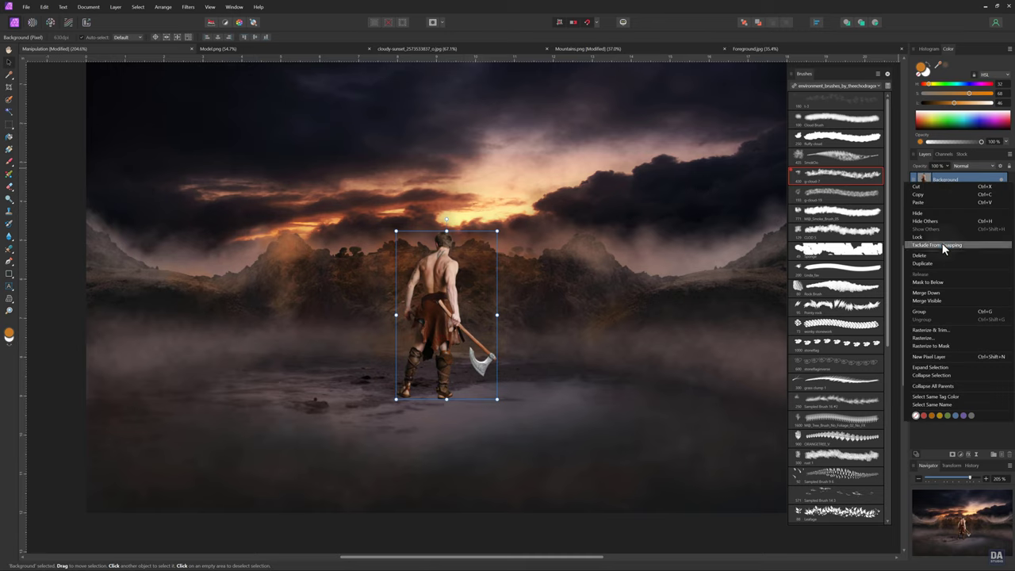
left_click(939, 265)
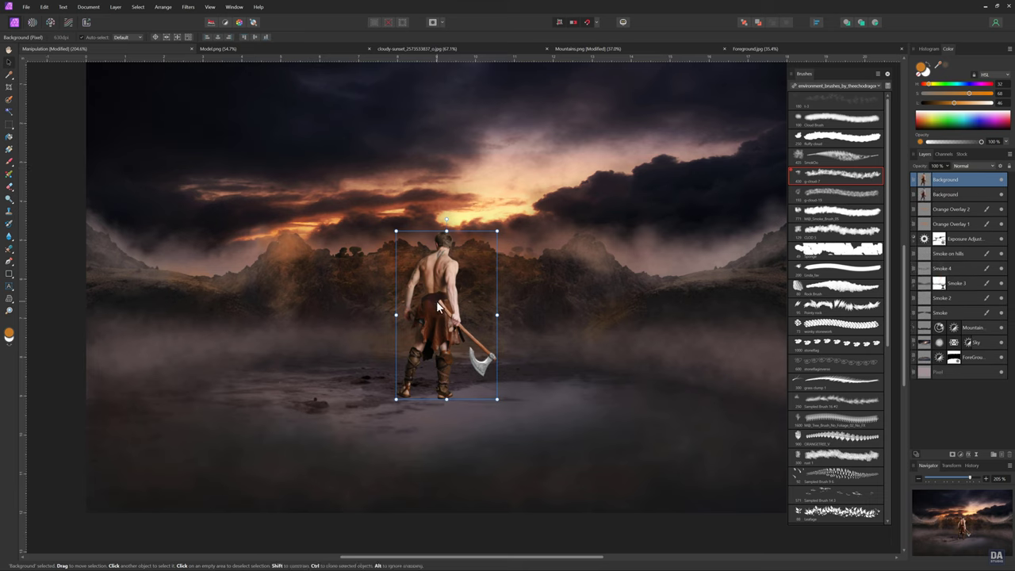
left_click_drag(437, 315, 436, 340)
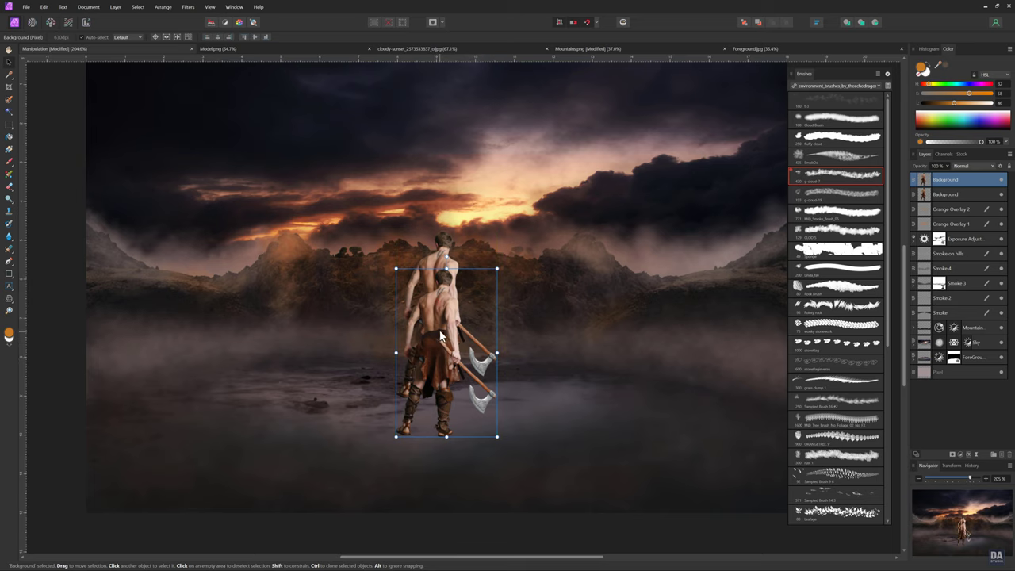
right_click(439, 342)
mouse_move(475, 463)
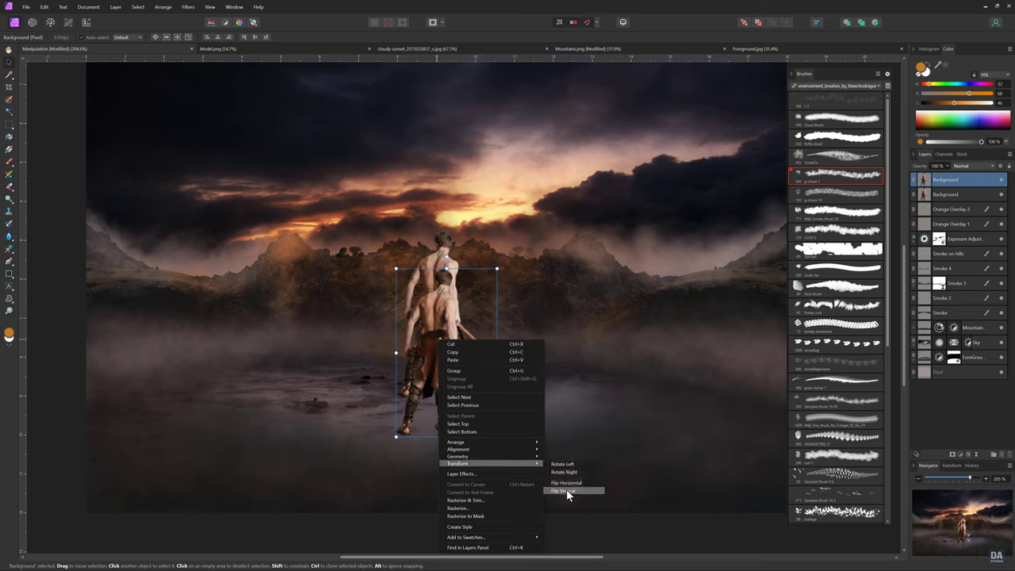
left_click(566, 491)
left_click_drag(440, 390, 442, 492)
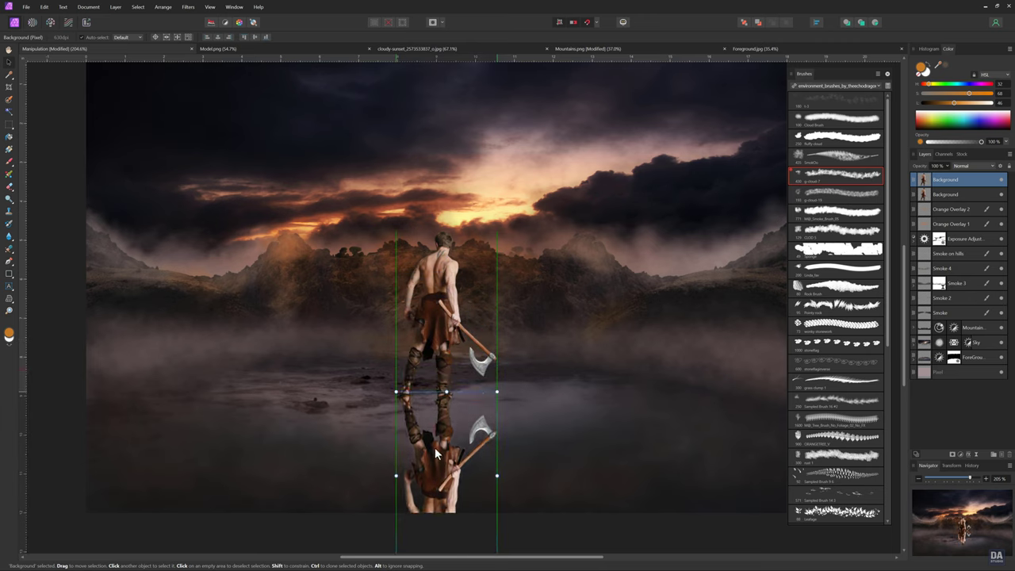
left_click_drag(436, 432, 435, 455)
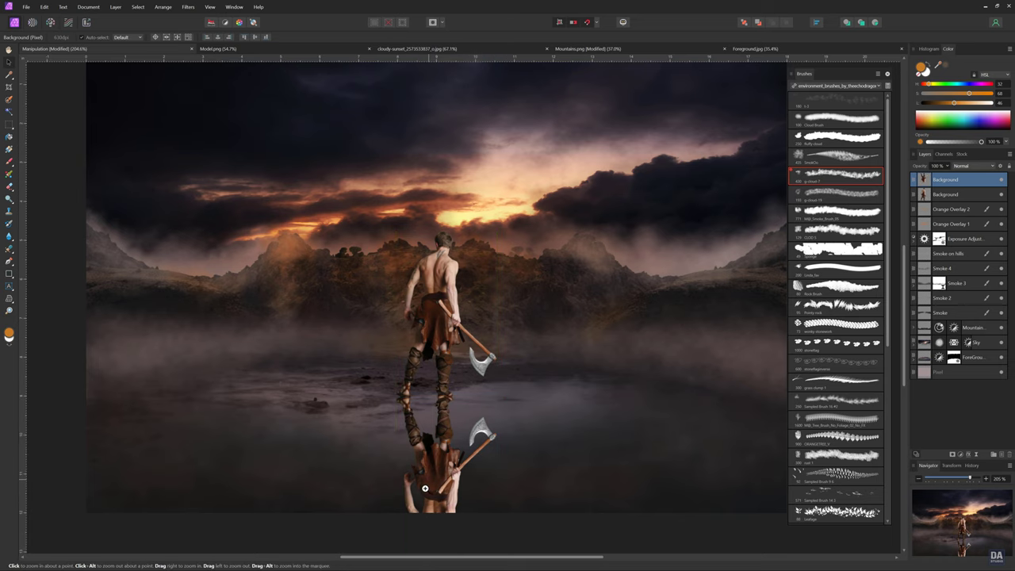
Shear the flipped copy so it slants diagonally across the water.
scroll(428, 489, "down", 1)
mouse_move(426, 541)
left_mouse_down()
mouse_move(443, 410)
mouse_move(376, 428)
left_mouse_up()
key("v")
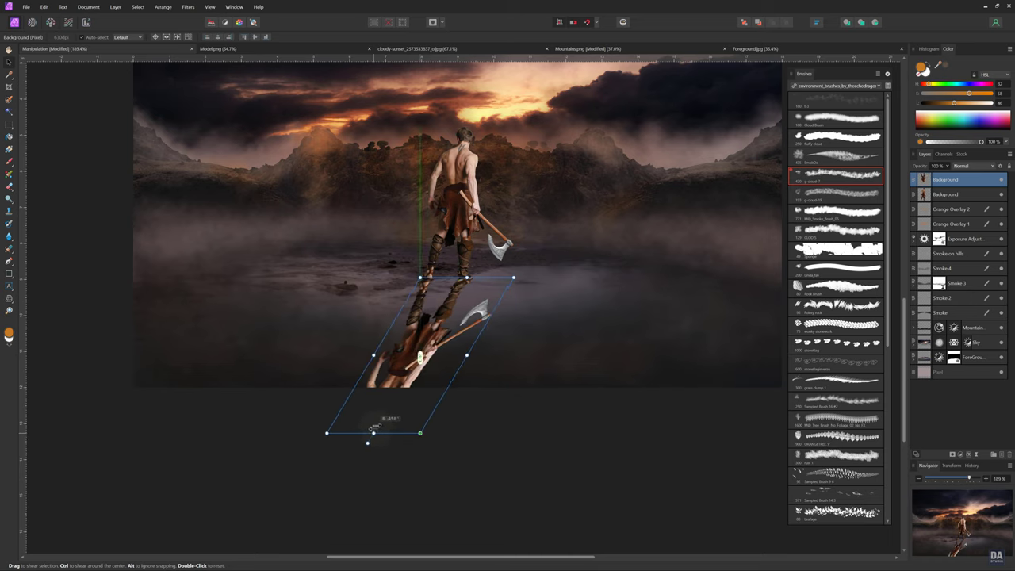
mouse_move(373, 435)
left_mouse_down()
mouse_move(379, 414)
mouse_move(379, 422)
left_mouse_up()
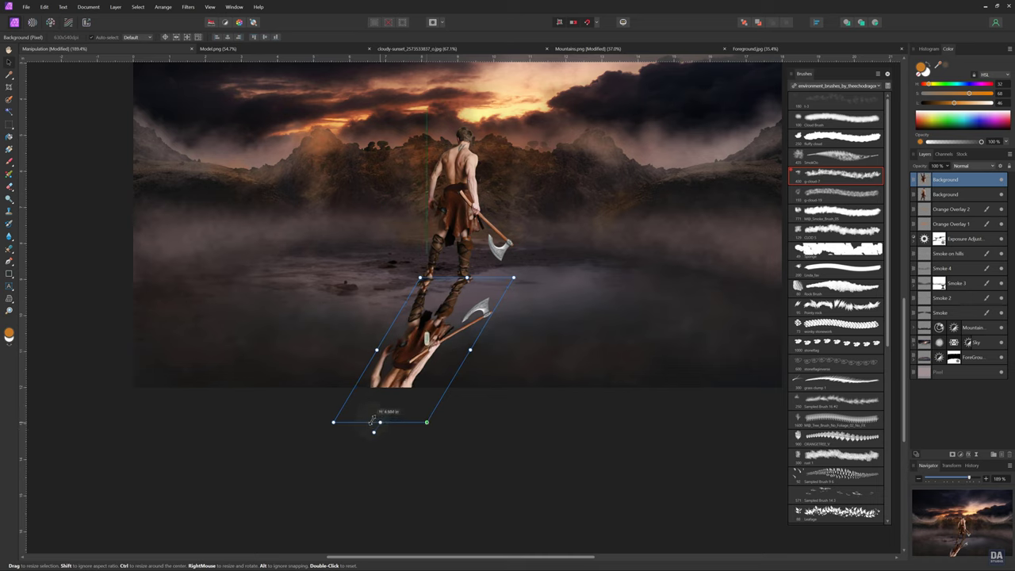
left_click(457, 420)
left_click(418, 365)
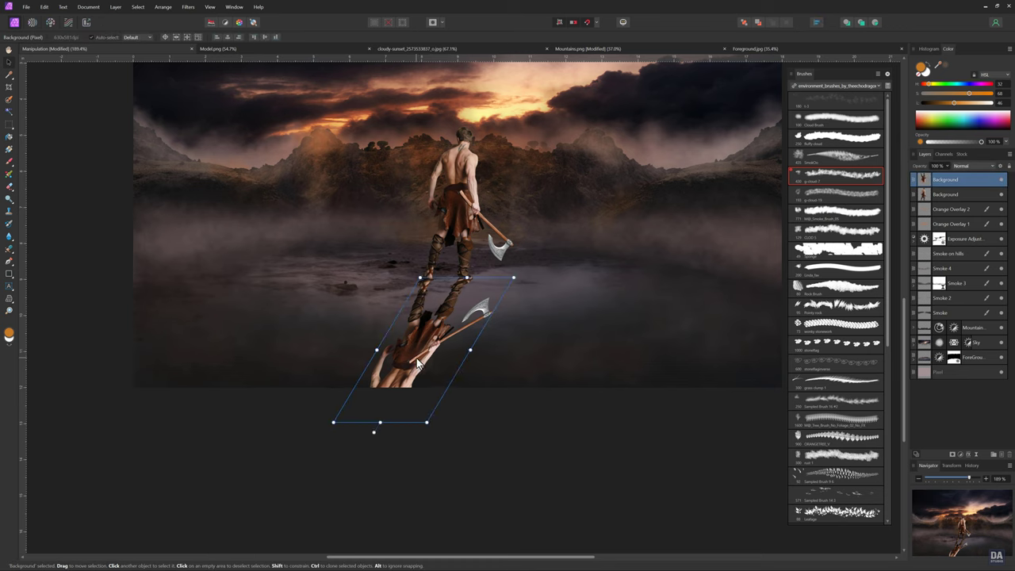
scroll(459, 422, "up", 2)
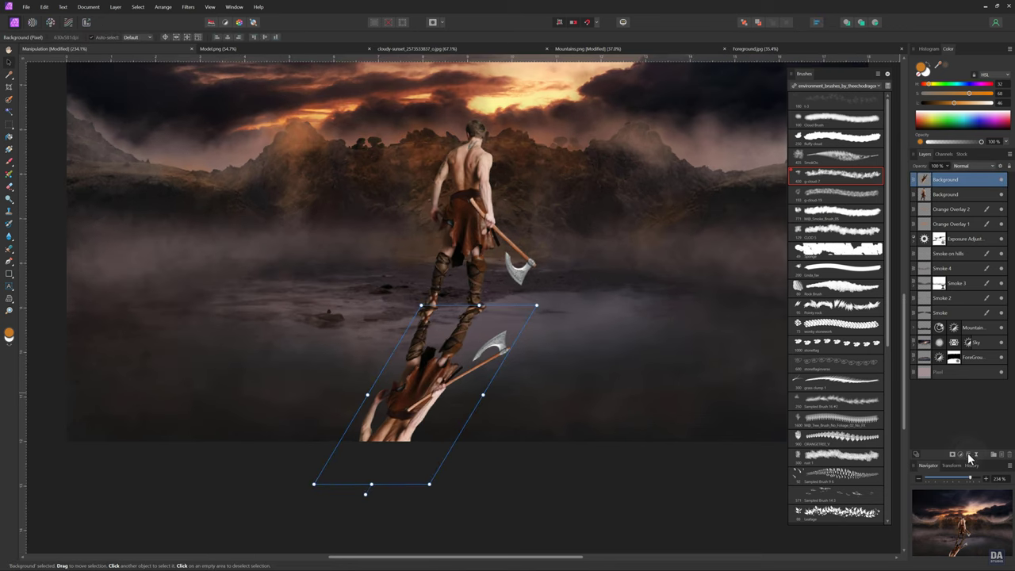
Add an HSL Shift adjustment with Luminosity Shift -100% to turn the copy black.
left_click(960, 454)
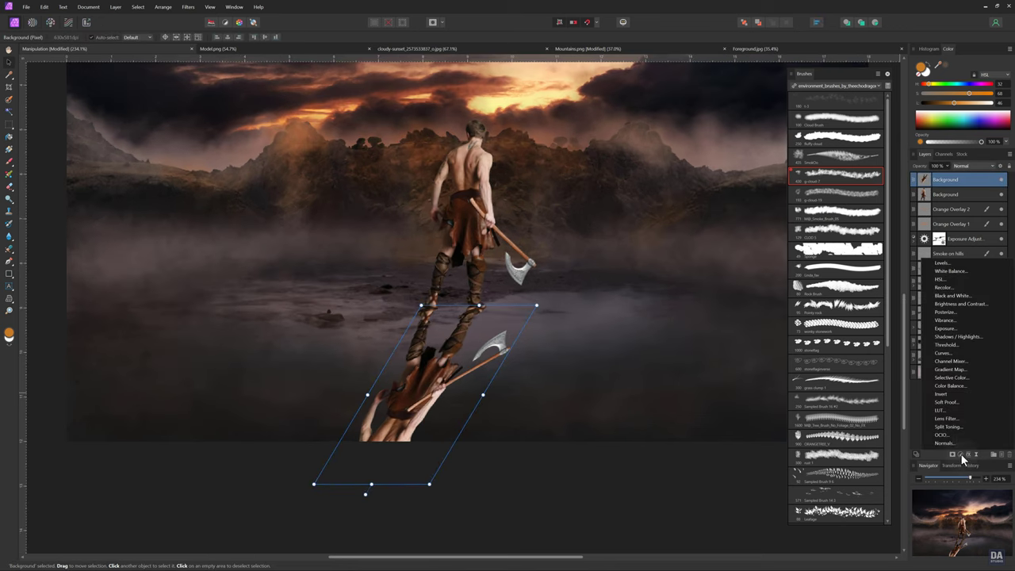
left_click(957, 279)
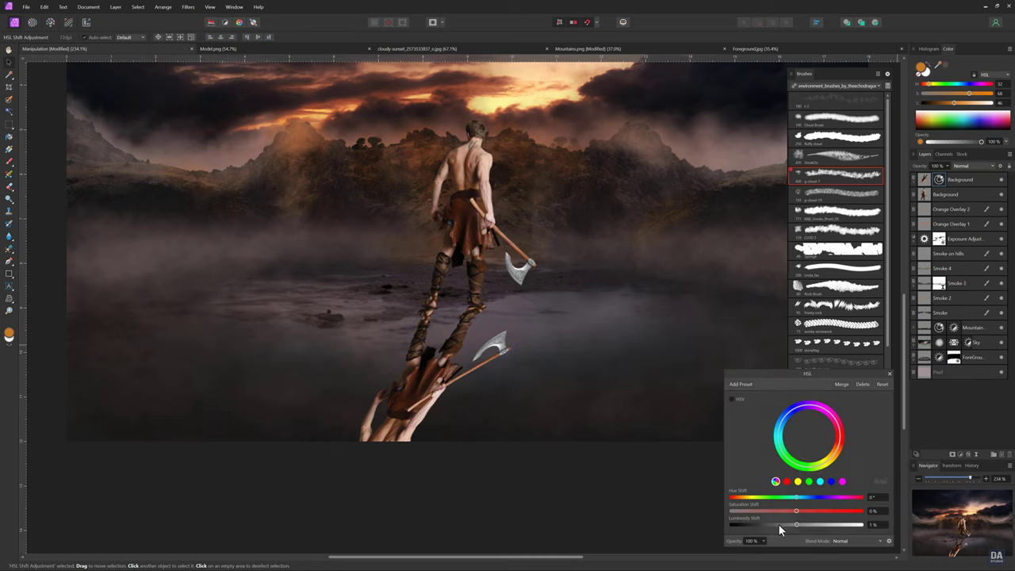
left_click_drag(779, 529, 699, 534)
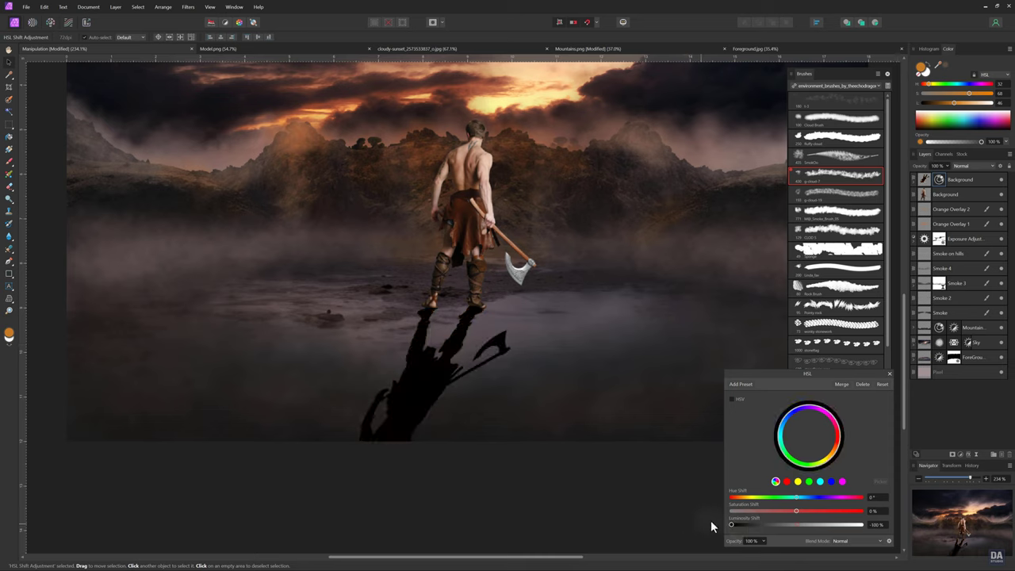
left_click(889, 374)
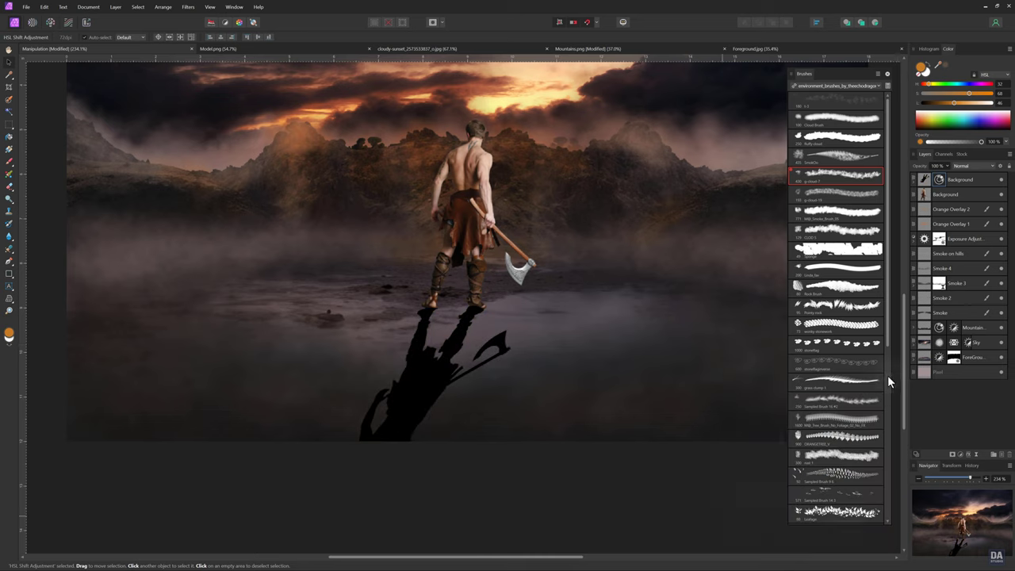
left_click(924, 181)
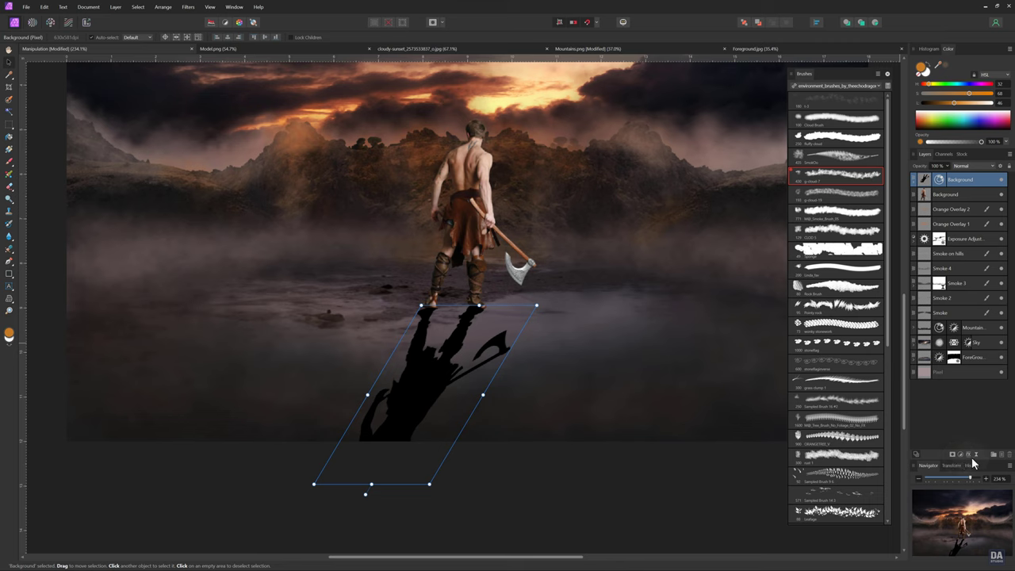
left_click(976, 455)
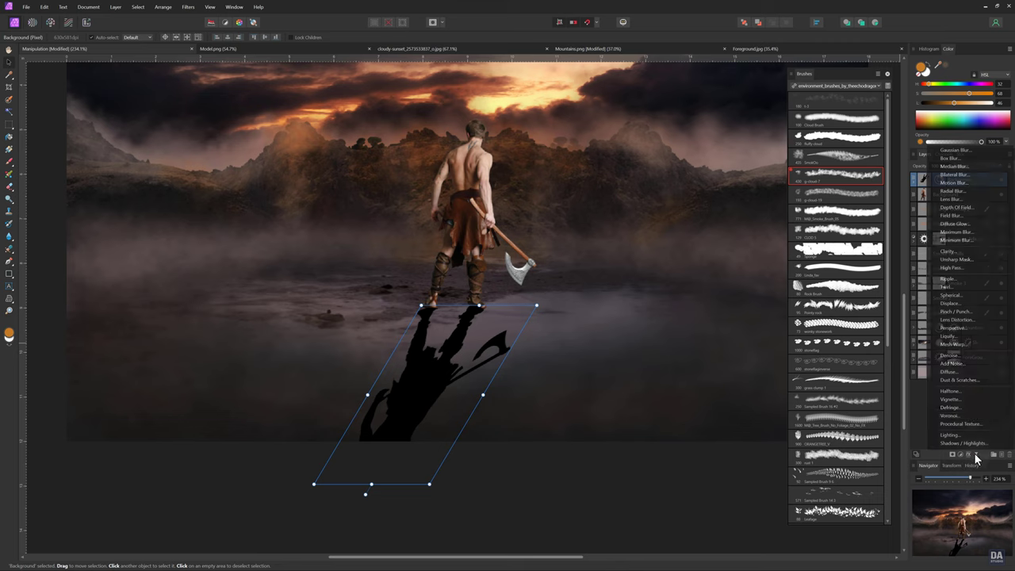
Add a Live Perspective filter and adjust its four corners to widen the shadow forward.
left_click(973, 328)
left_click_drag(421, 310, 424, 308)
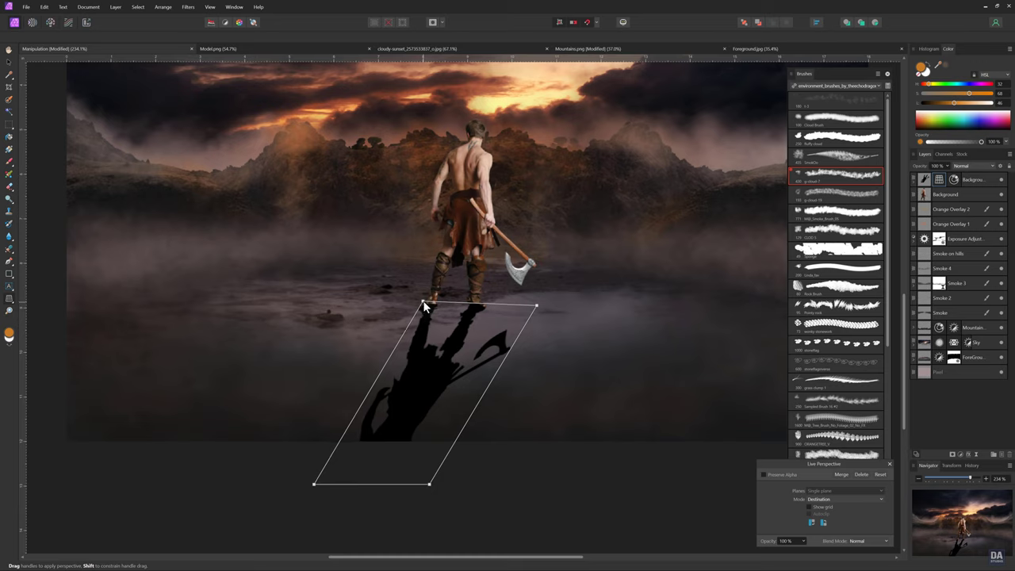
left_click_drag(420, 312, 426, 304)
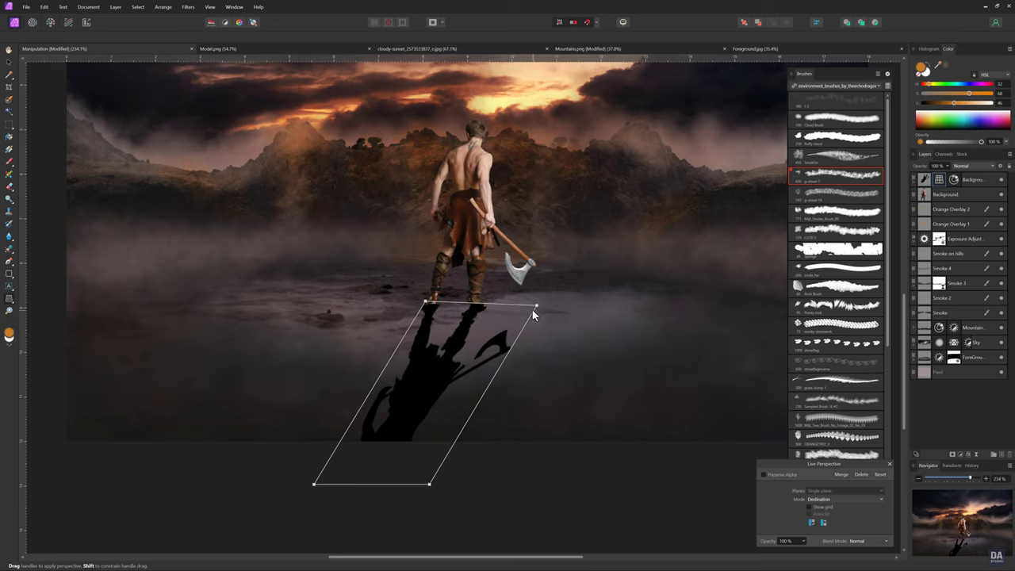
left_click_drag(536, 309, 533, 305)
left_click_drag(314, 484, 306, 485)
left_click_drag(427, 484, 421, 490)
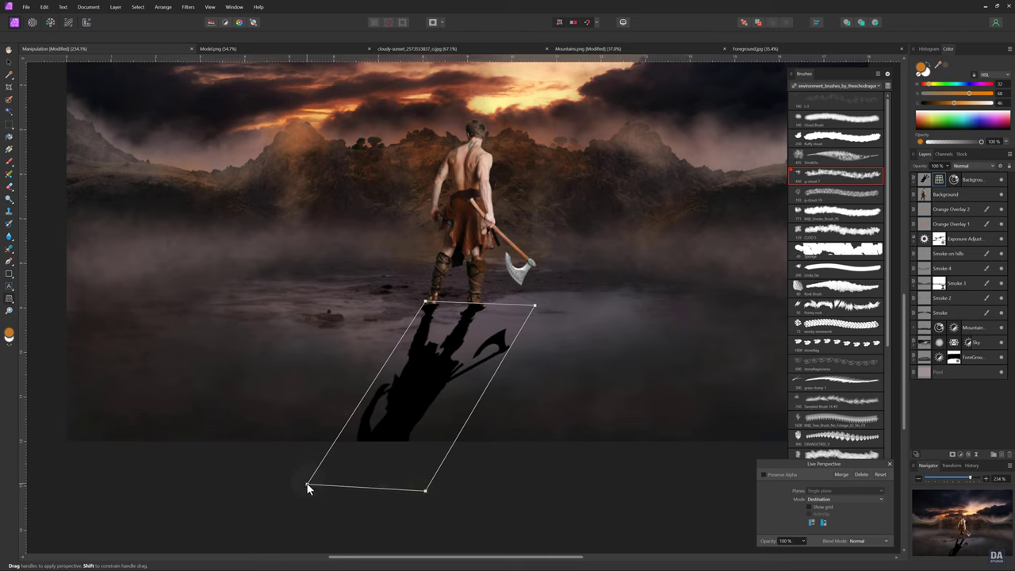
left_click_drag(308, 487, 307, 477)
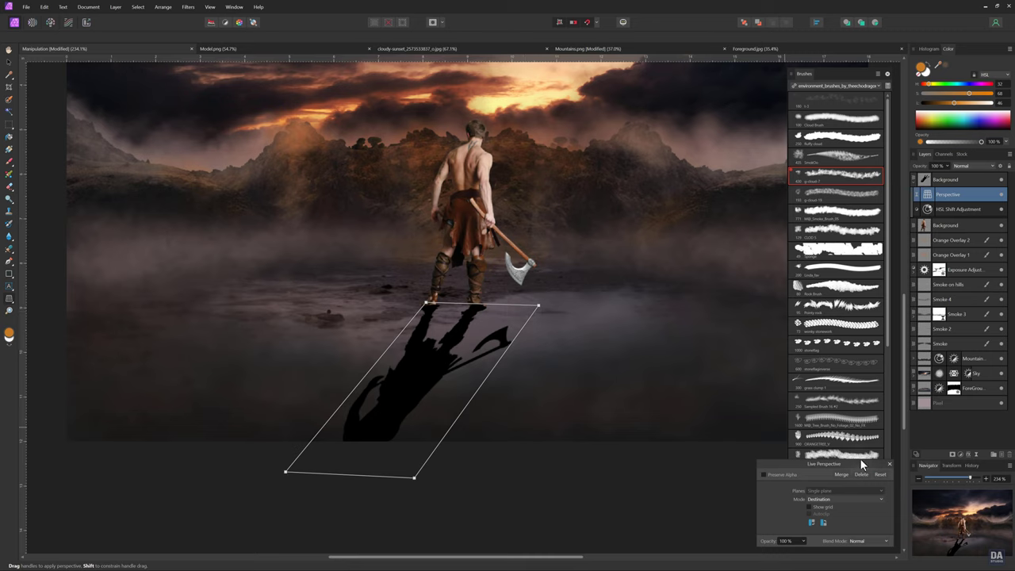
Move the collapsed shadow group below the warrior layer and zoom out to the whole scene.
left_click(890, 463)
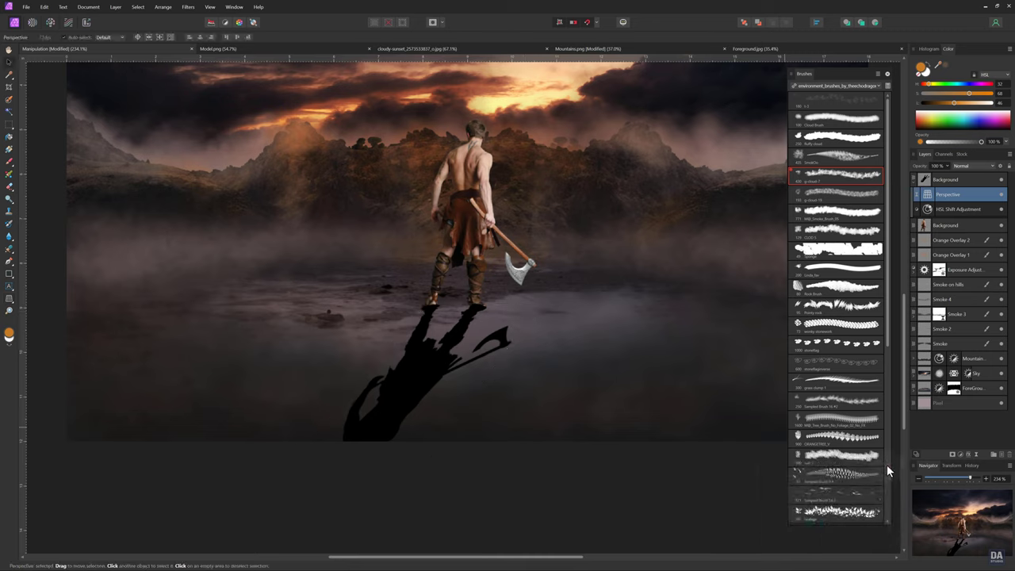
left_click(947, 181)
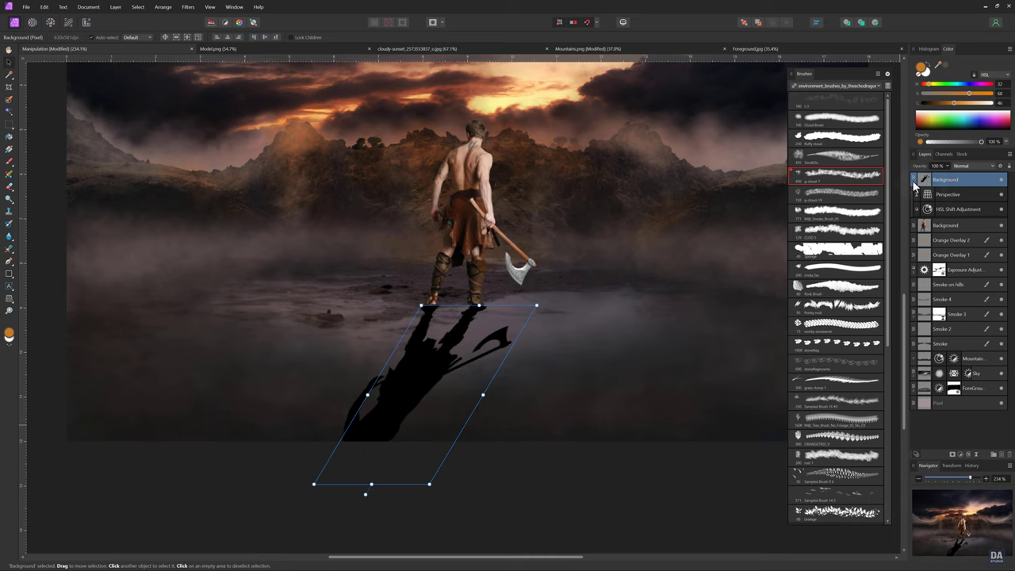
left_click(915, 181)
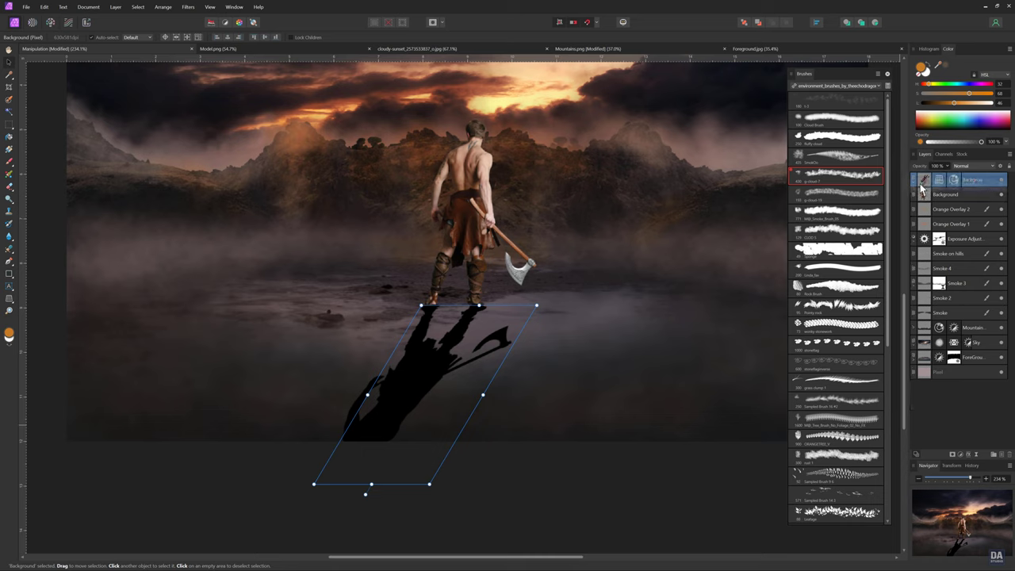
left_click_drag(920, 187, 923, 206)
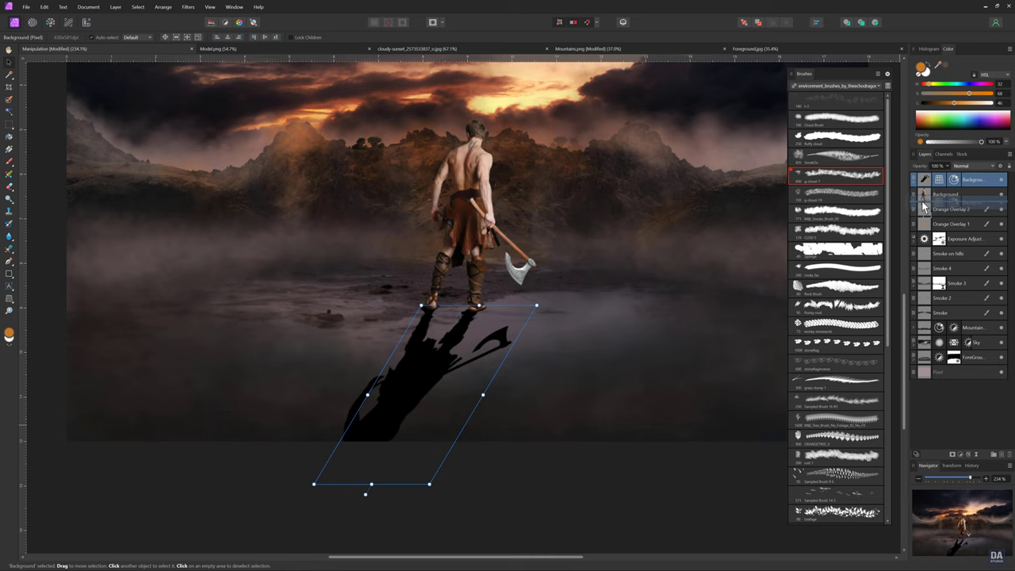
left_click_drag(923, 207, 926, 225)
key("z")
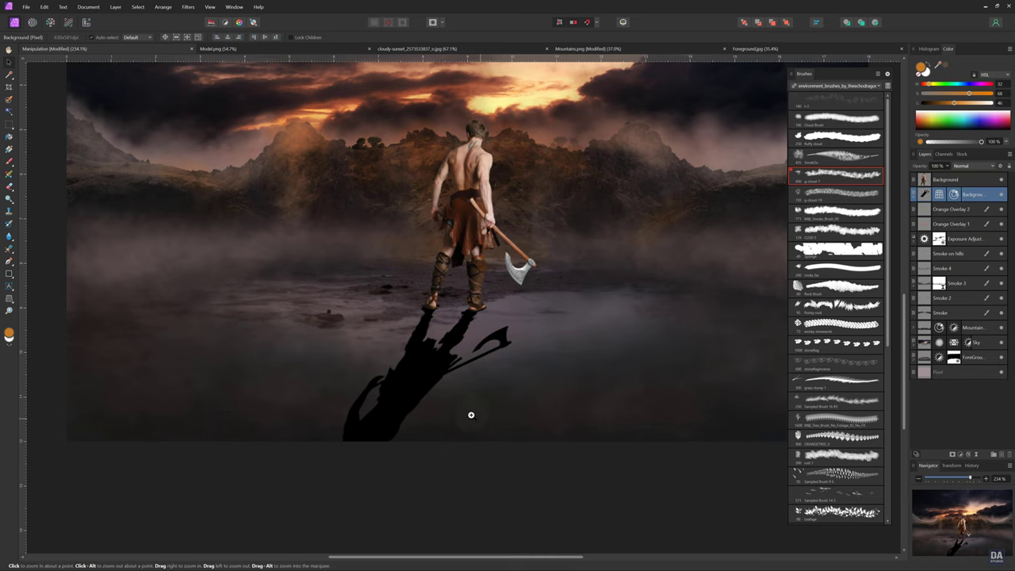
mouse_move(471, 415)
left_mouse_down()
mouse_move(400, 414)
mouse_move(465, 415)
mouse_move(453, 417)
left_mouse_up()
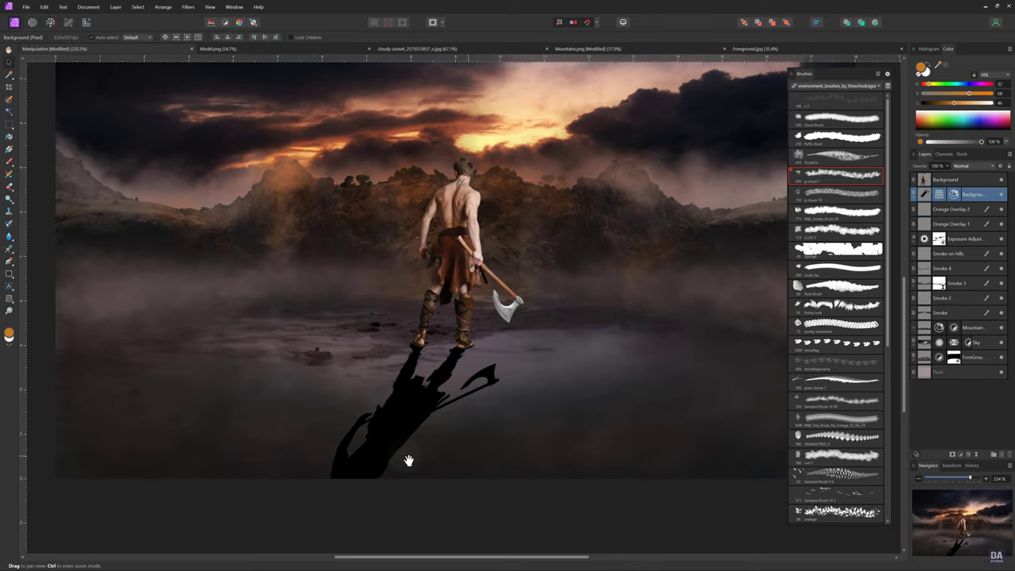
left_click_drag(408, 460, 417, 450)
key("v")
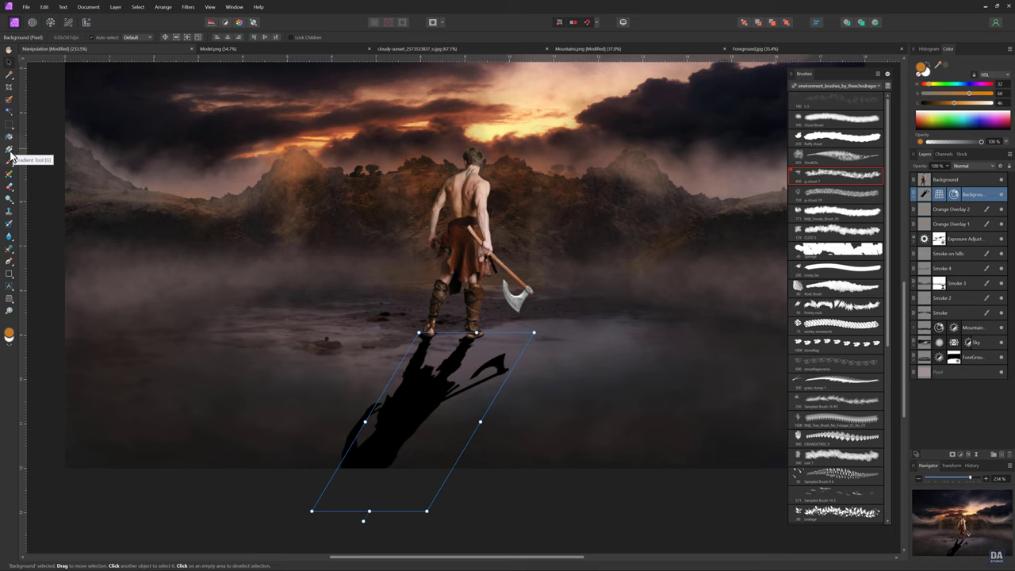
left_click(11, 156)
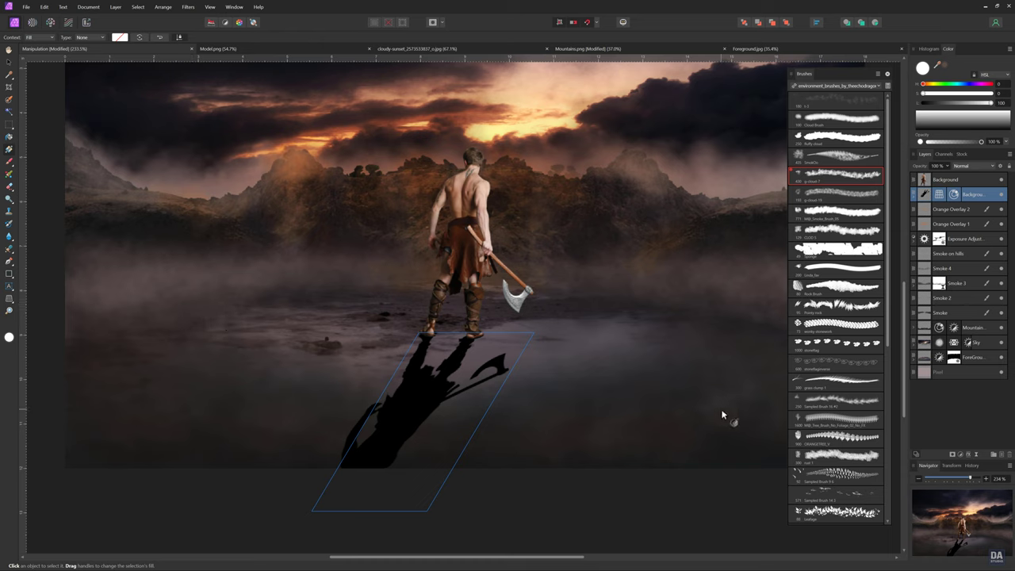
Add a mask to the shadow and draw a linear gradient fading it away from his feet.
left_click(951, 455)
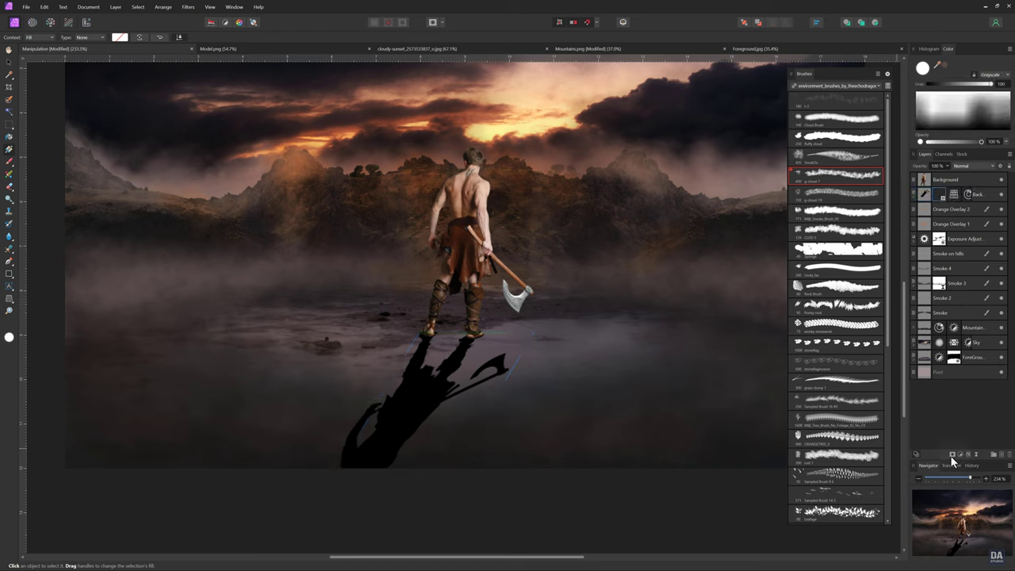
left_click(918, 199)
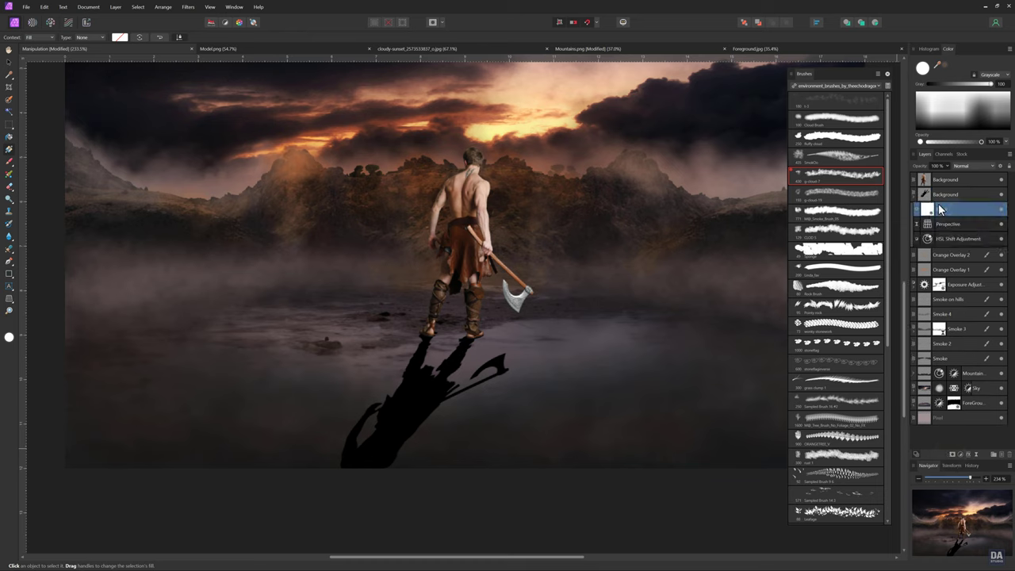
left_click_drag(354, 468, 407, 396)
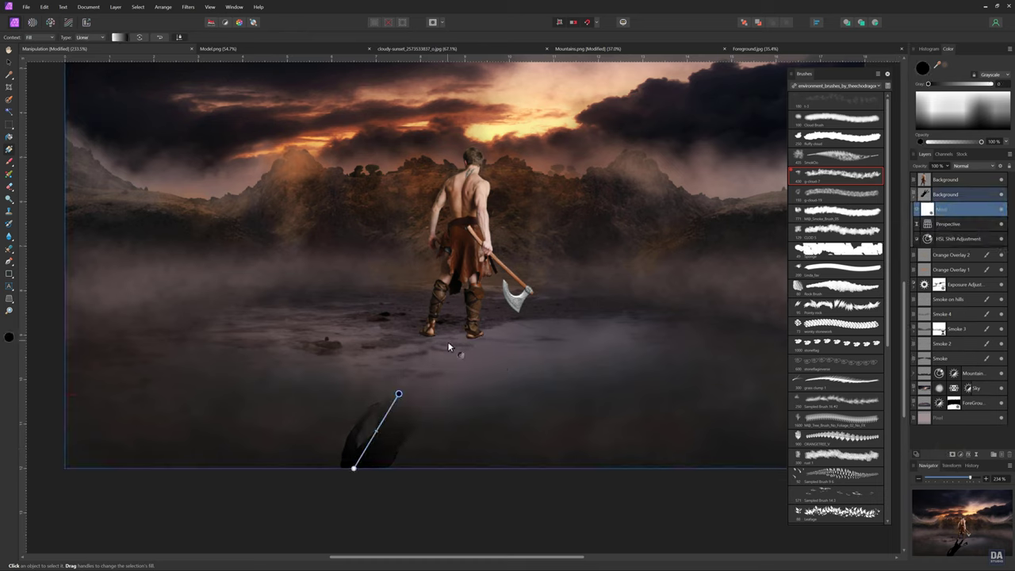
left_click_drag(351, 468, 365, 468)
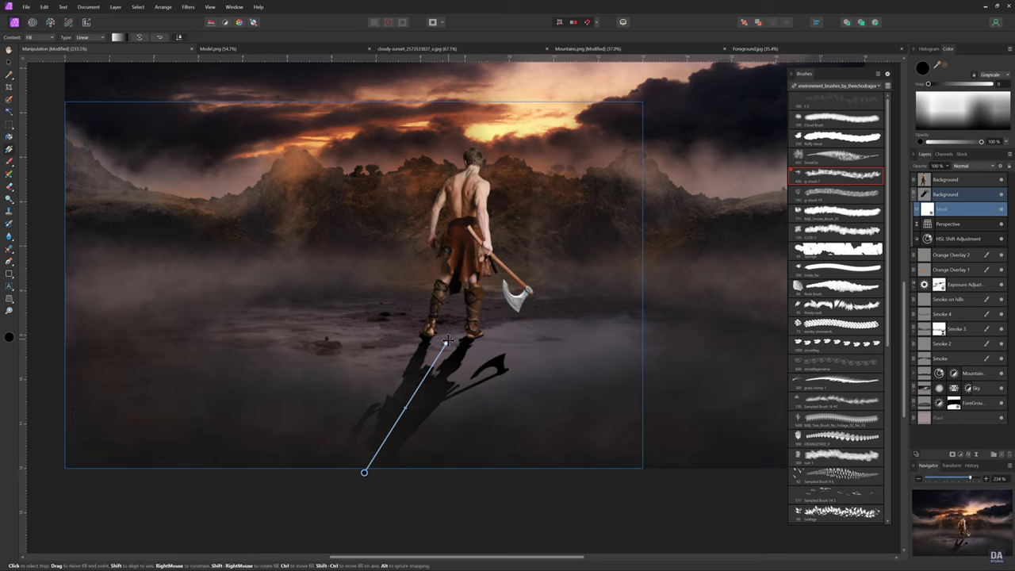
mouse_move(447, 343)
left_mouse_down()
mouse_move(453, 325)
mouse_move(448, 333)
left_mouse_up()
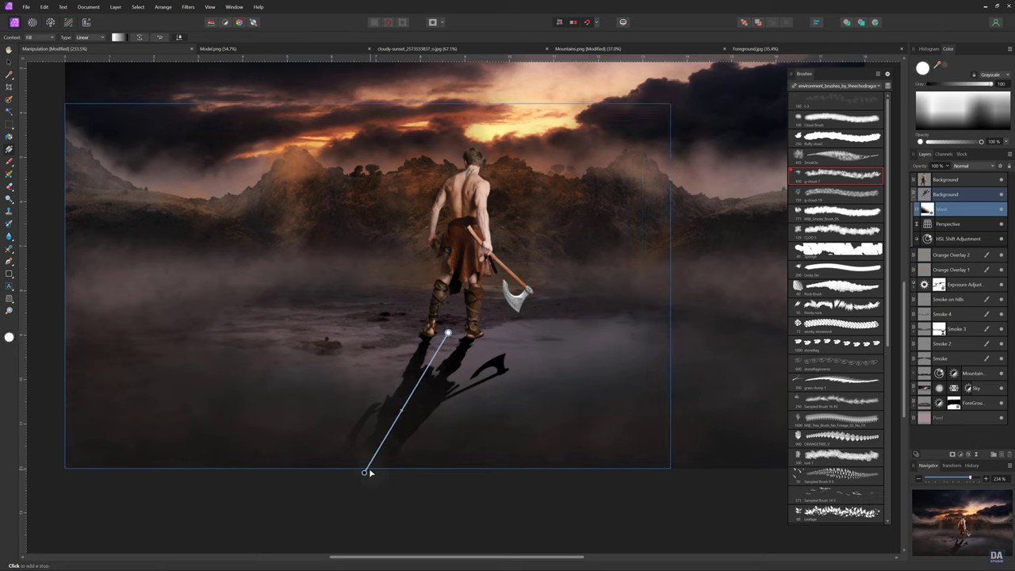
left_click_drag(364, 472, 354, 496)
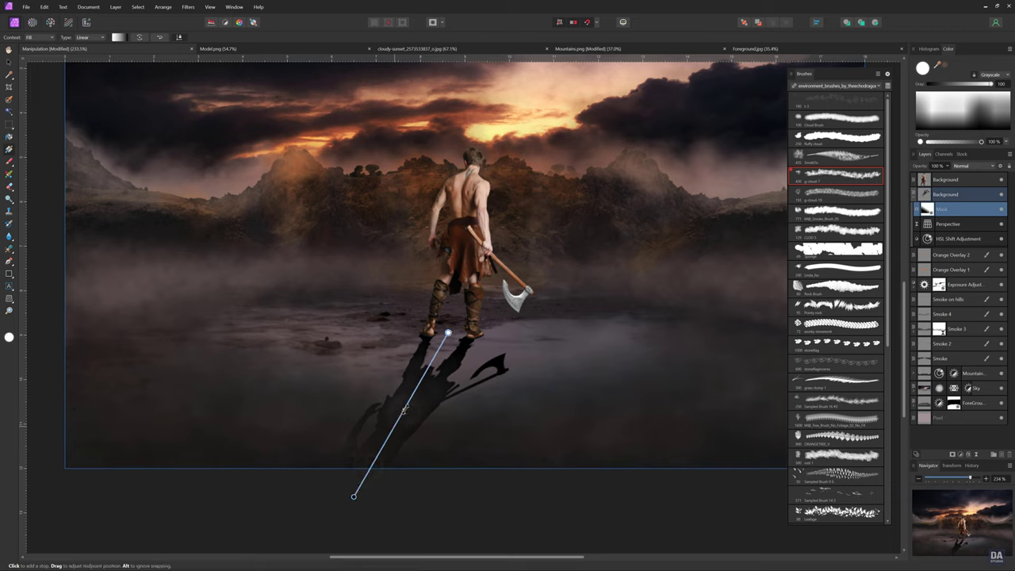
left_click_drag(448, 333, 444, 342)
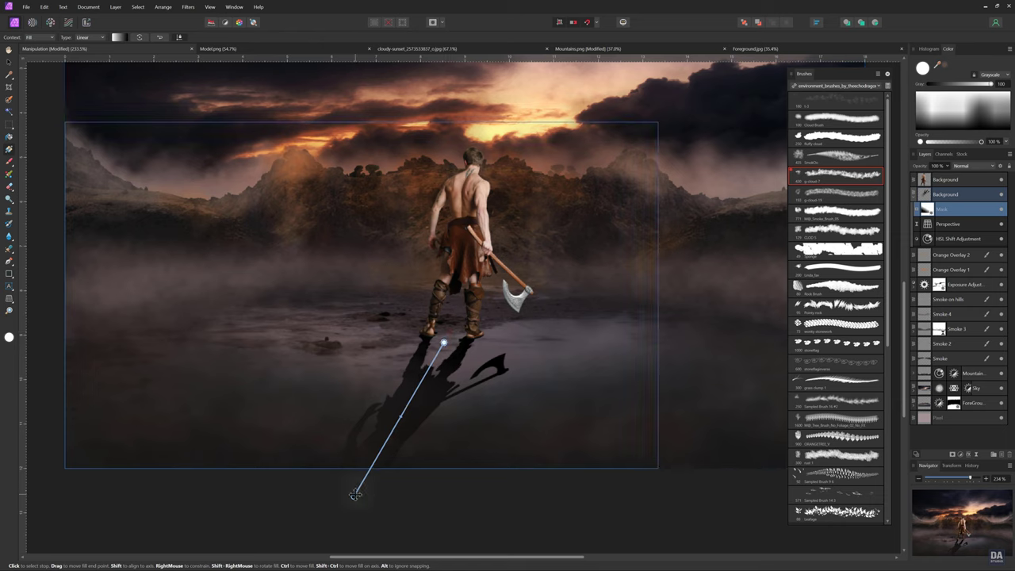
left_click_drag(354, 497, 362, 472)
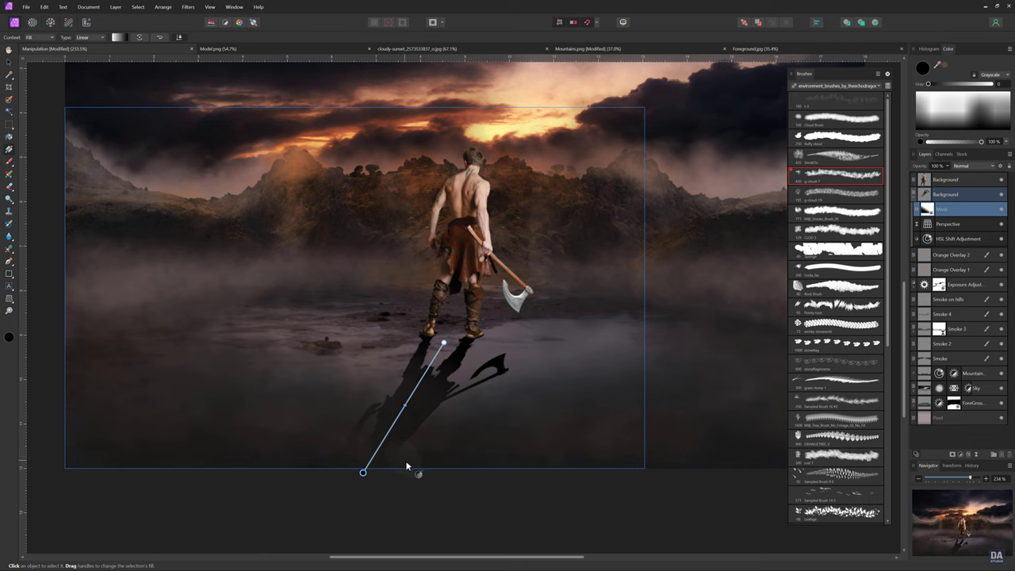
key("v")
left_click(421, 489)
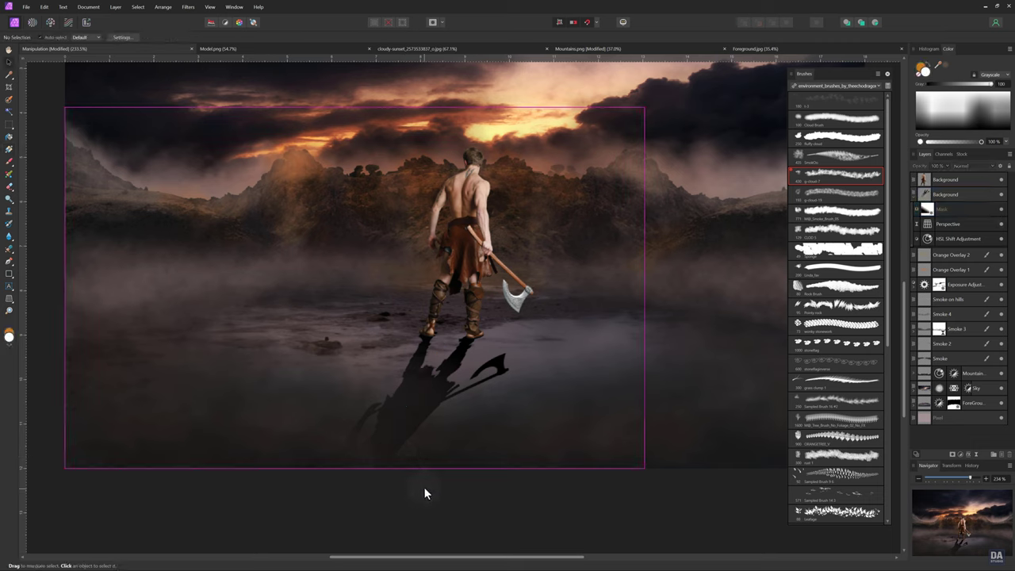
Add a Live Gaussian Blur with a 3 px radius to the shadow layer.
left_click(925, 195)
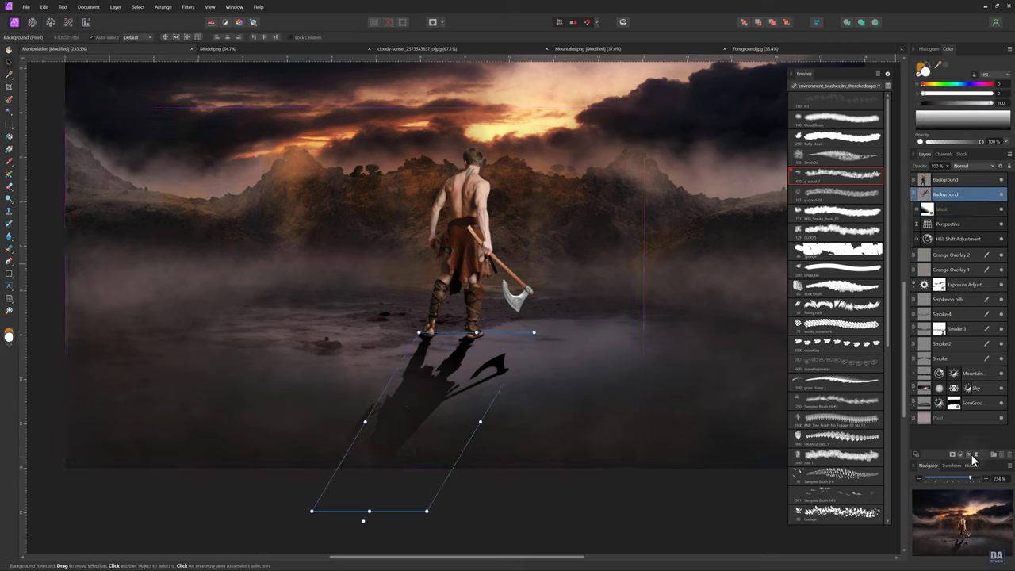
left_click(976, 455)
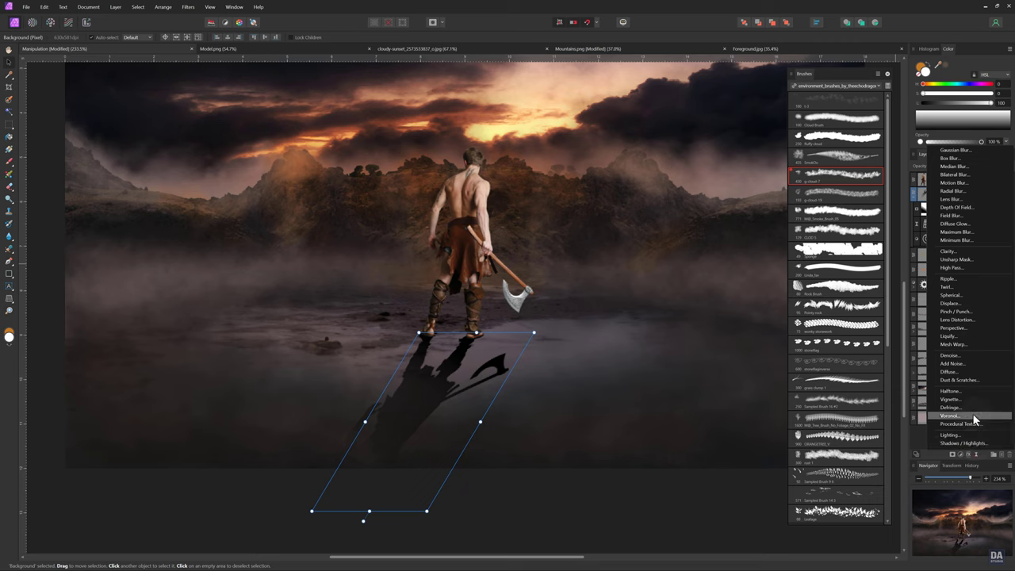
left_click(965, 151)
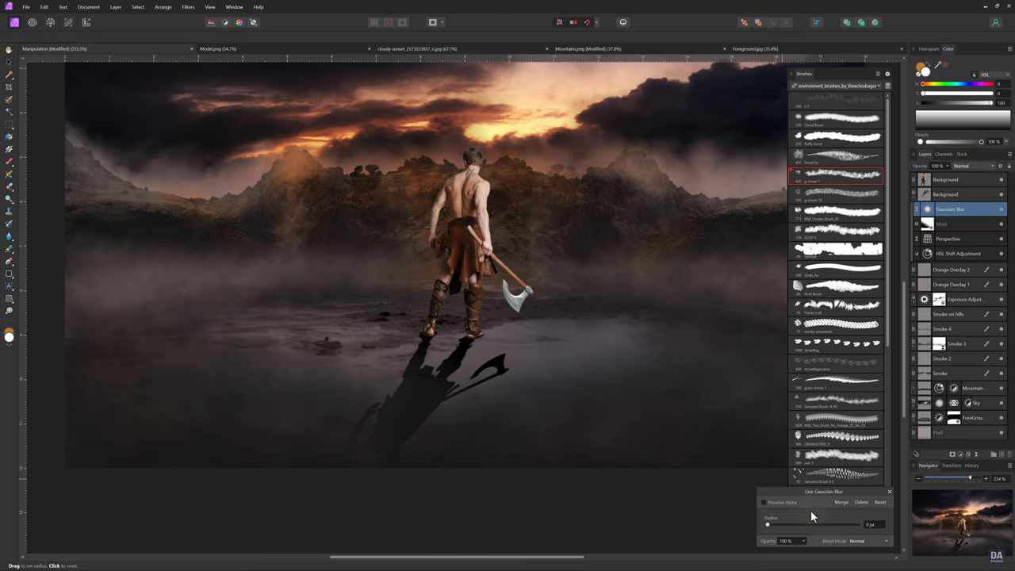
left_click_drag(771, 526, 792, 528)
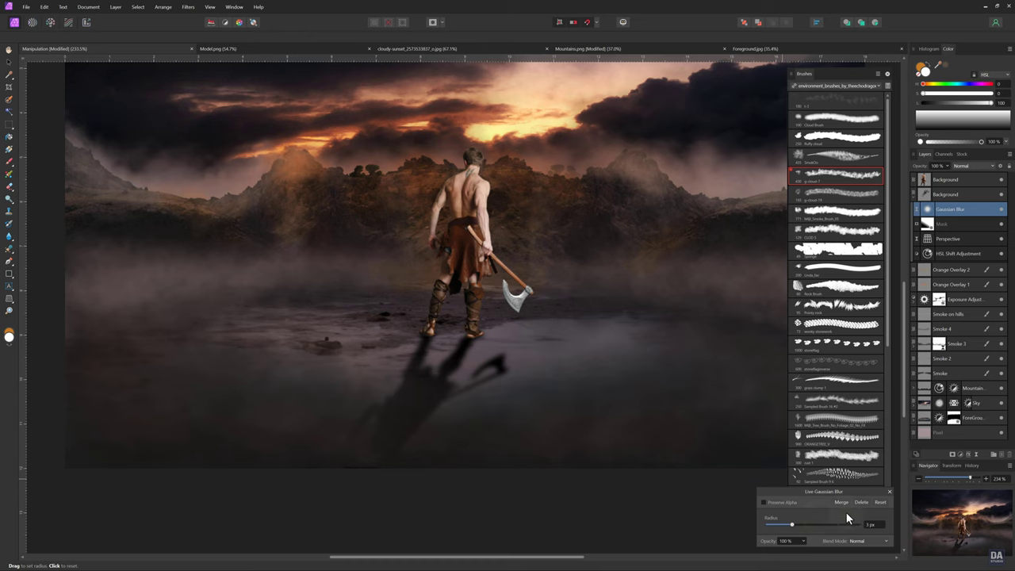
left_click(886, 491)
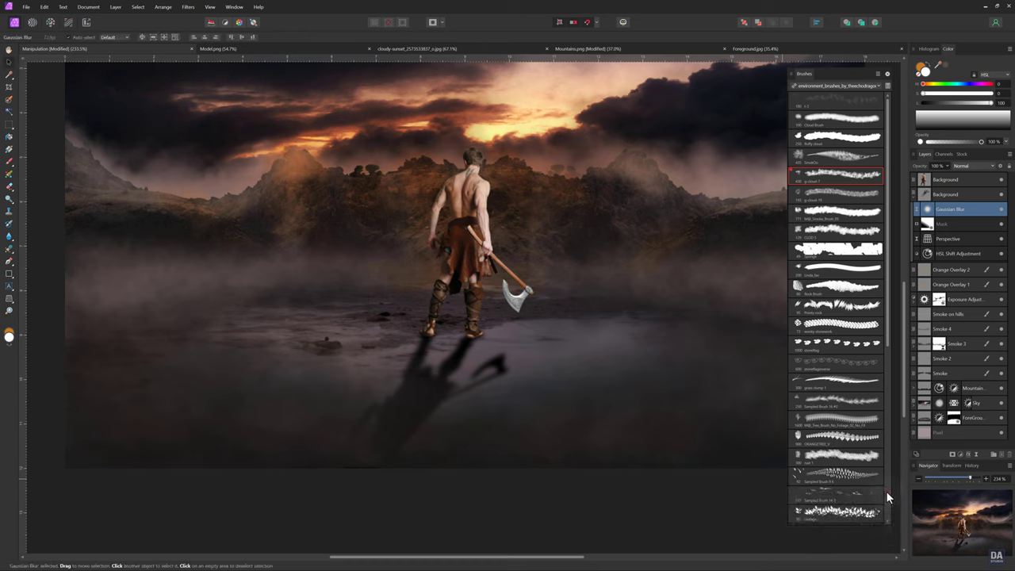
left_click(945, 194)
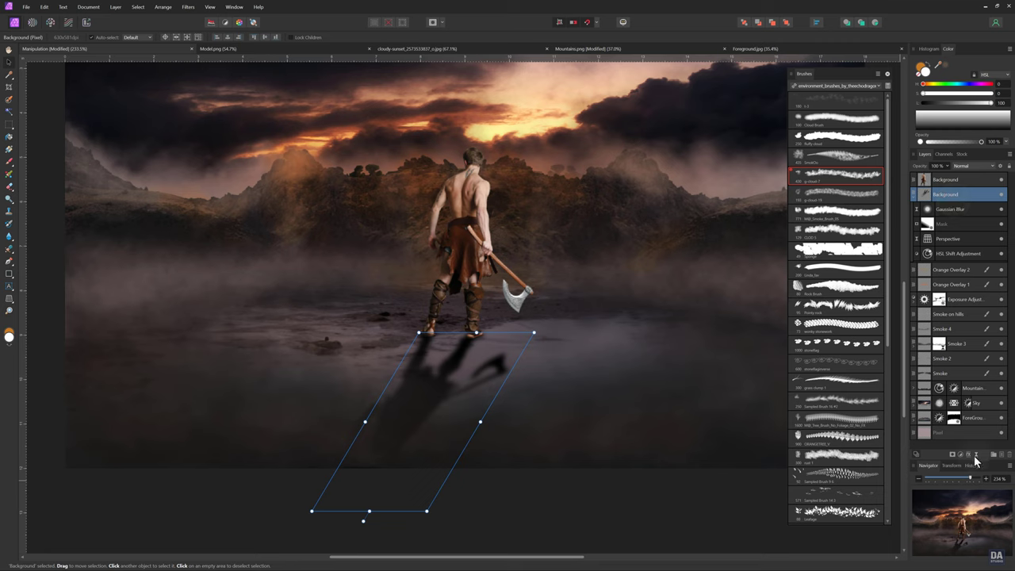
Add a 0° Live Motion Blur to the shadow, dragging its radius up a few pixels.
left_click(977, 454)
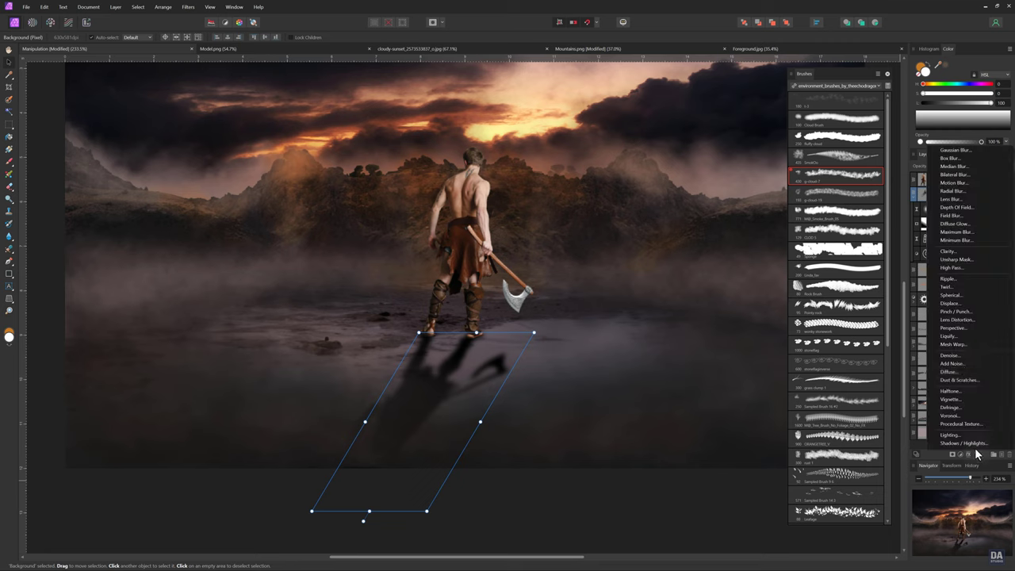
left_click(956, 182)
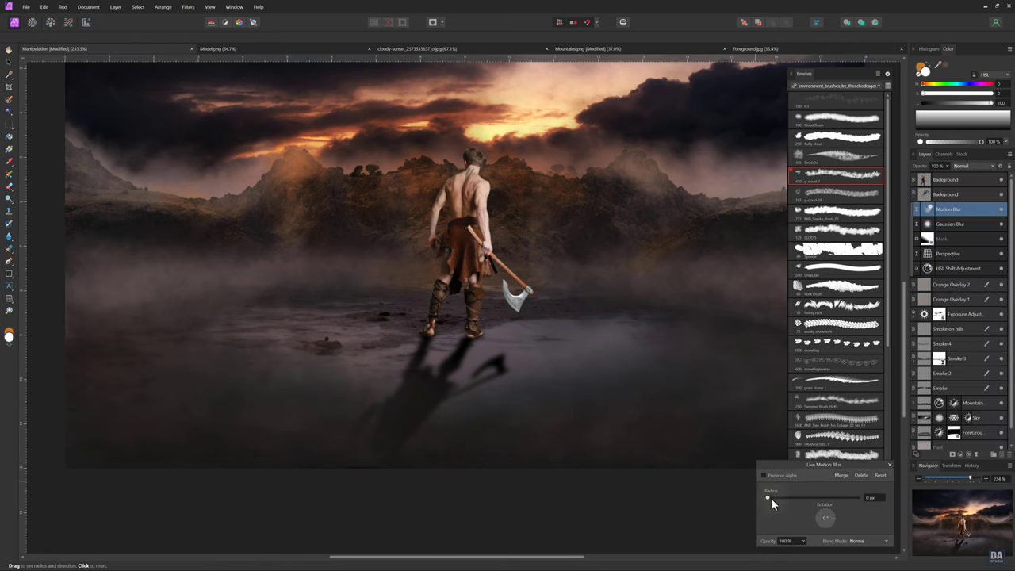
left_click_drag(770, 498, 800, 501)
left_click(890, 466)
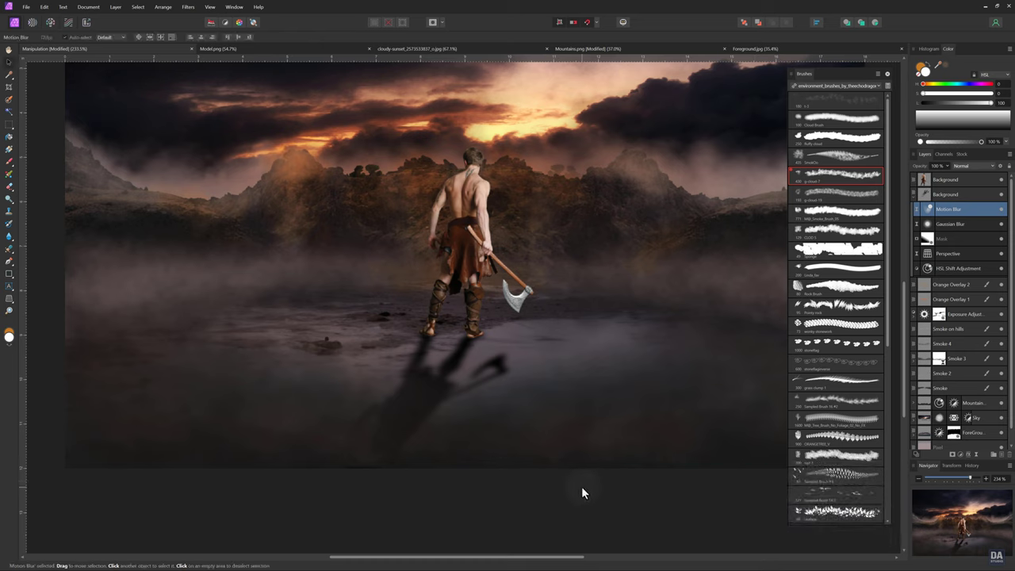
Rename the shadow's layer to 'Shadow', collapse its filters and mask, and begin lowering it.
double_click(948, 195)
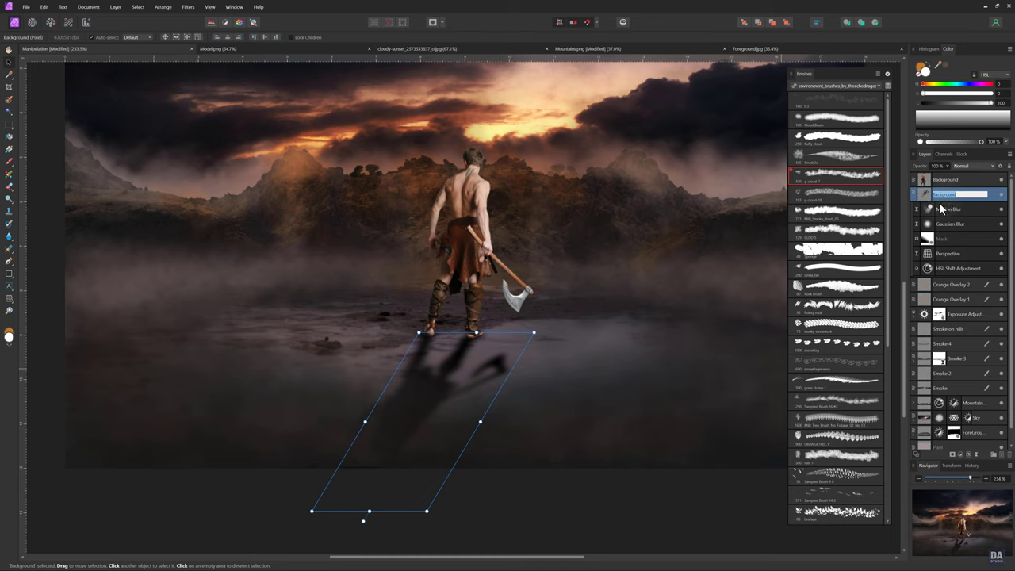
key("BackSpace")
type("hadow")
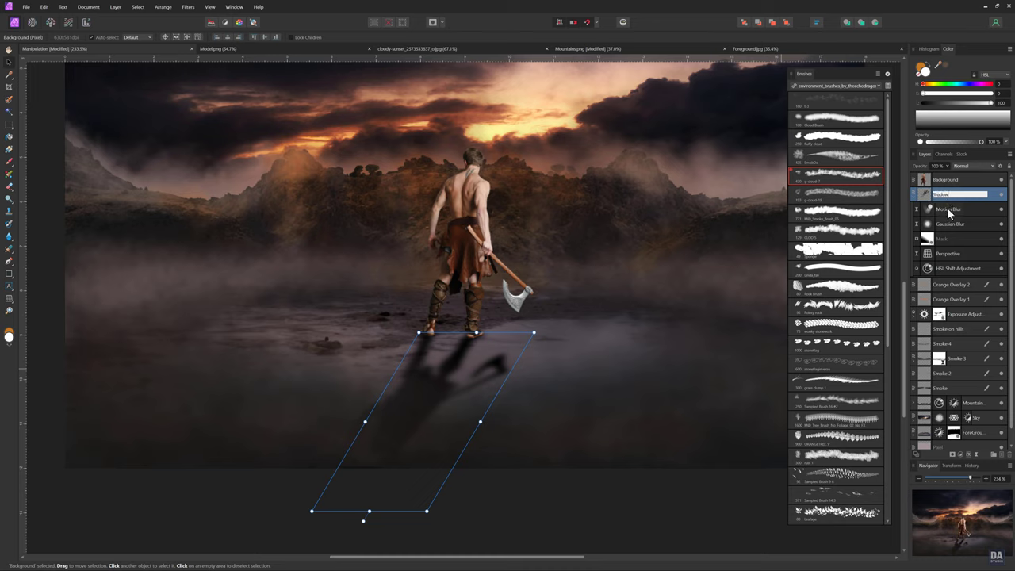
left_click(935, 208)
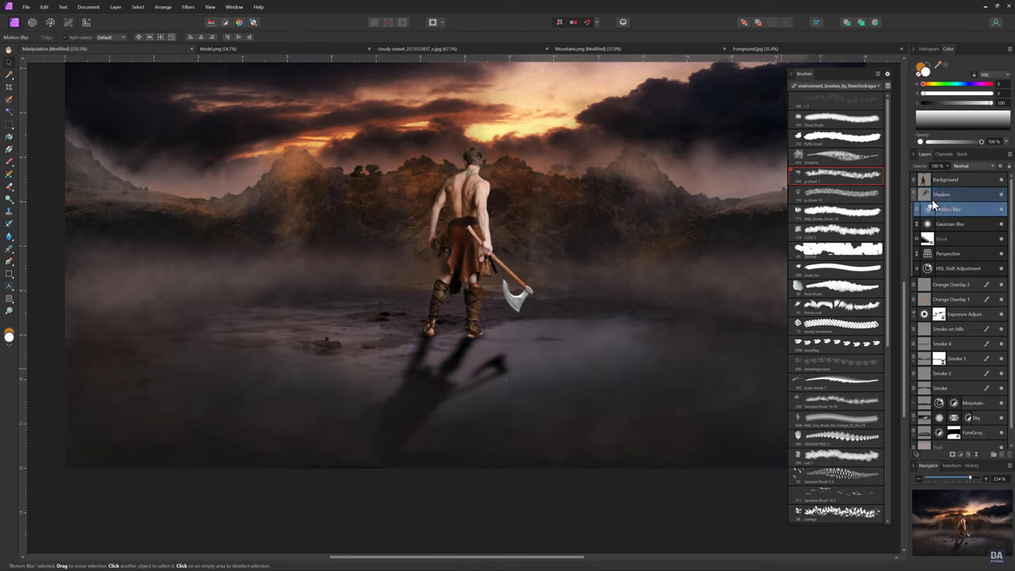
left_click(914, 195)
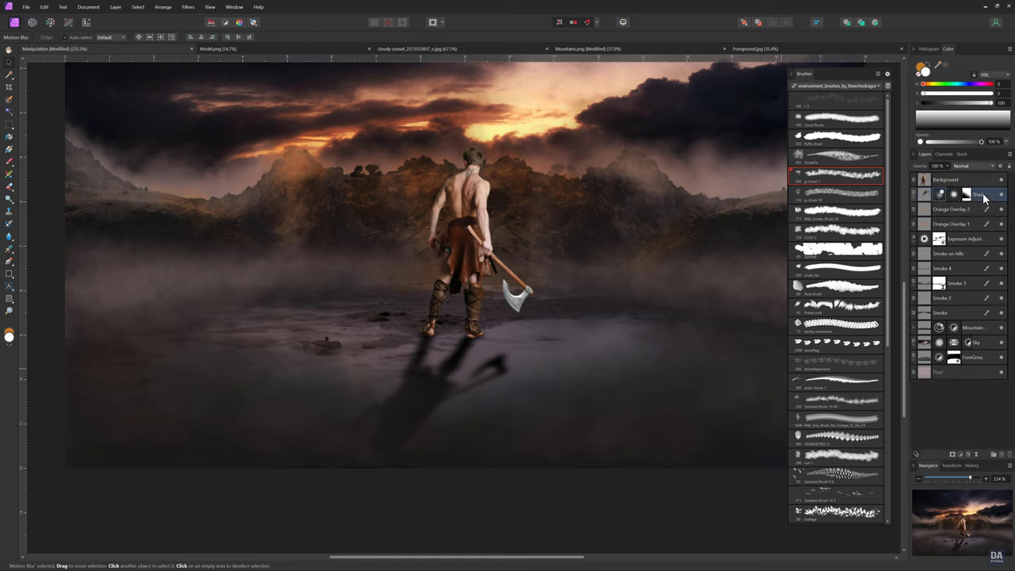
left_click_drag(983, 199, 974, 311)
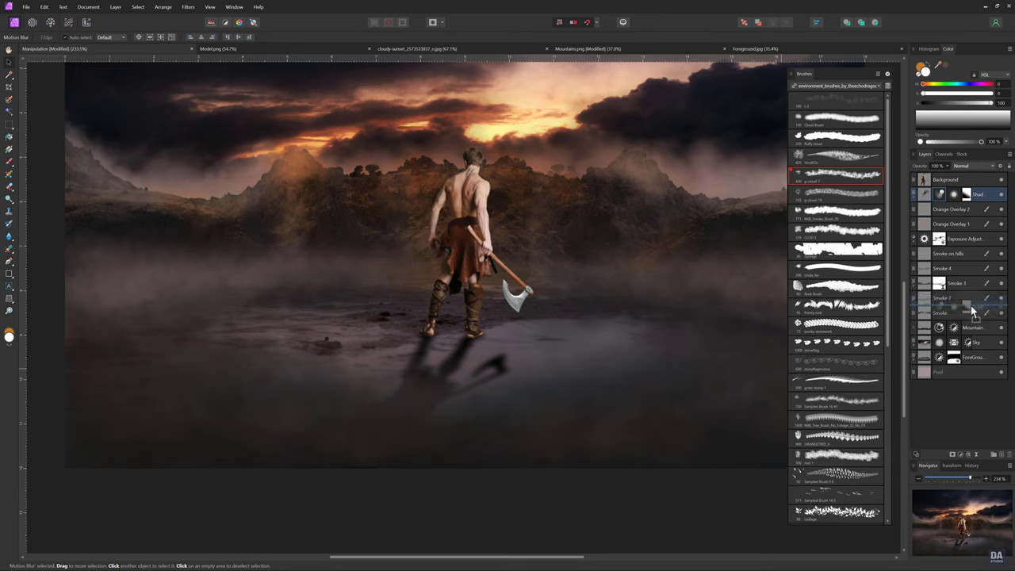
Place the Shadow layer beneath the Smoke layers, then zoom out to see the whole composite.
left_click_drag(971, 305, 968, 315)
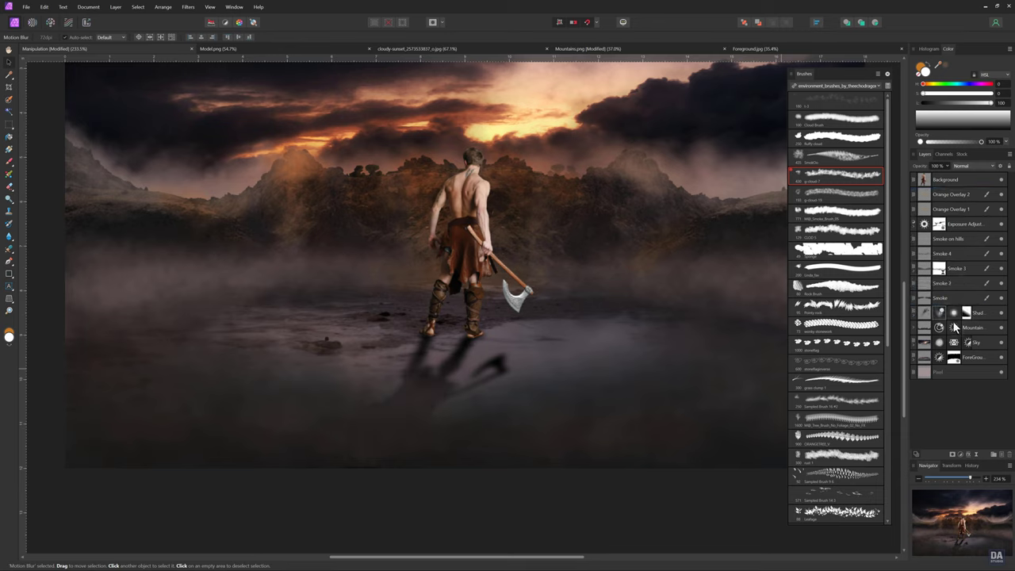
left_click(719, 492)
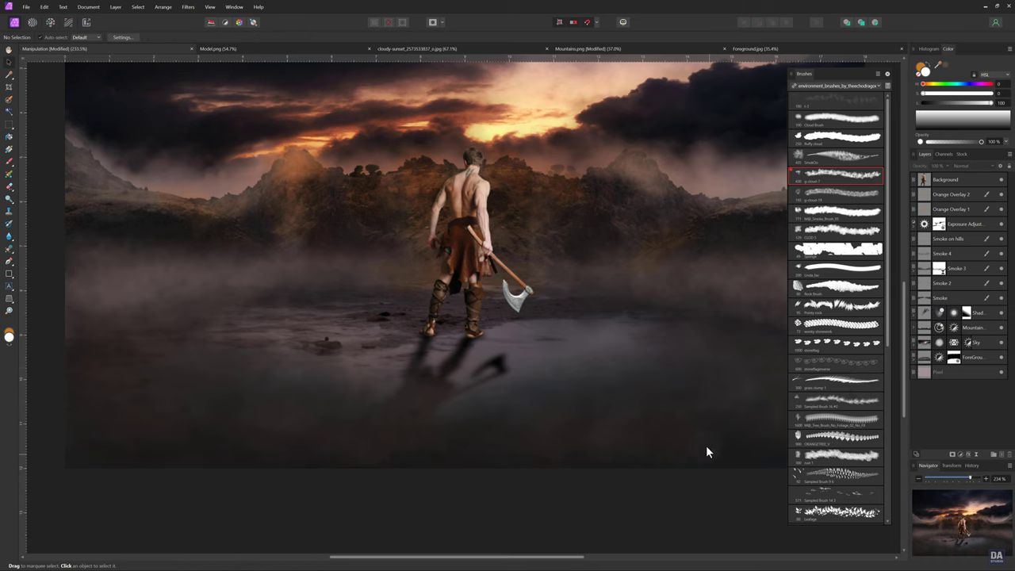
key("z")
mouse_move(675, 410)
left_mouse_down()
mouse_move(589, 370)
mouse_move(600, 370)
mouse_move(585, 385)
mouse_move(580, 363)
mouse_move(552, 378)
left_mouse_up()
scroll(552, 379, "up", 2)
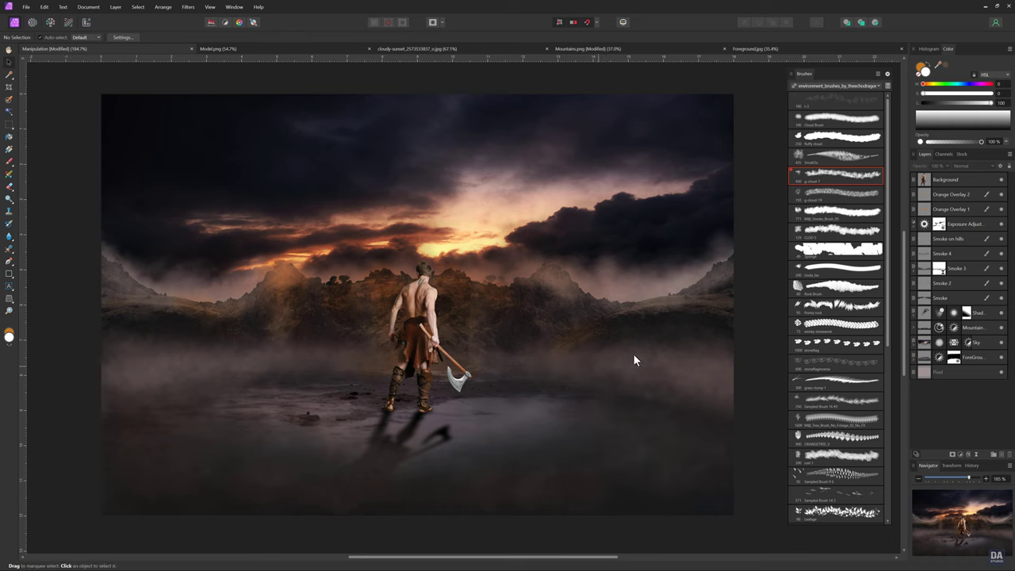
Rename the barbarian's layer to 'Model'.
left_click(943, 180)
left_click(951, 181)
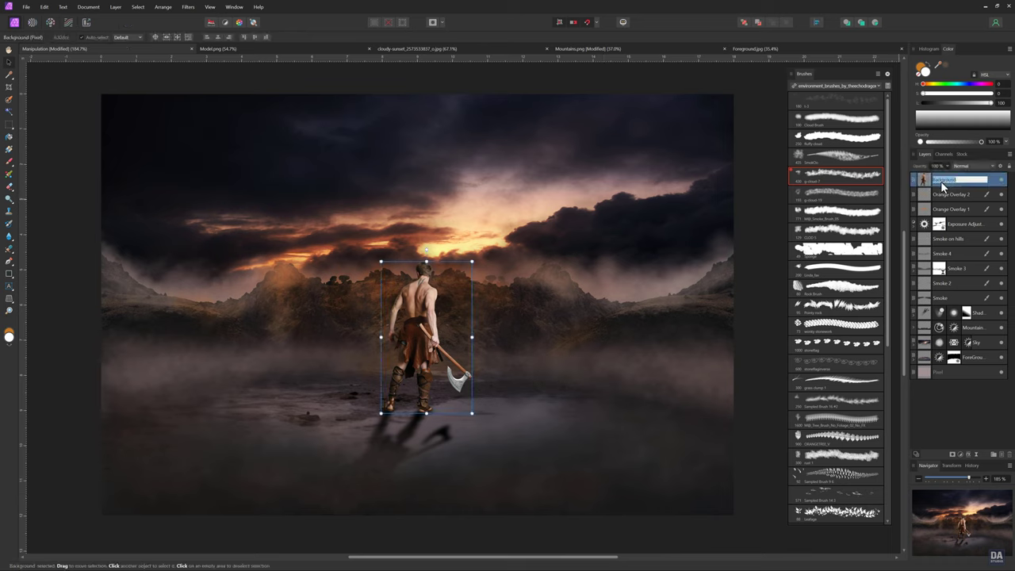
key("BackSpace")
type("el")
key("Return")
left_click(951, 192)
left_click(952, 182)
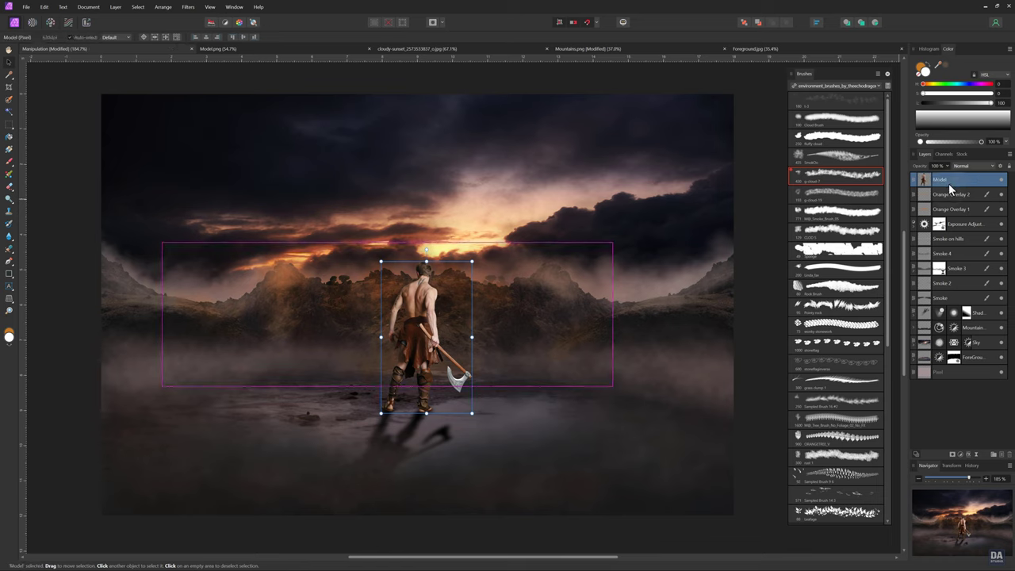
Add a Brightness / Contrast adjustment to Model at Brightness -16% and Contrast 15%.
left_click(962, 455)
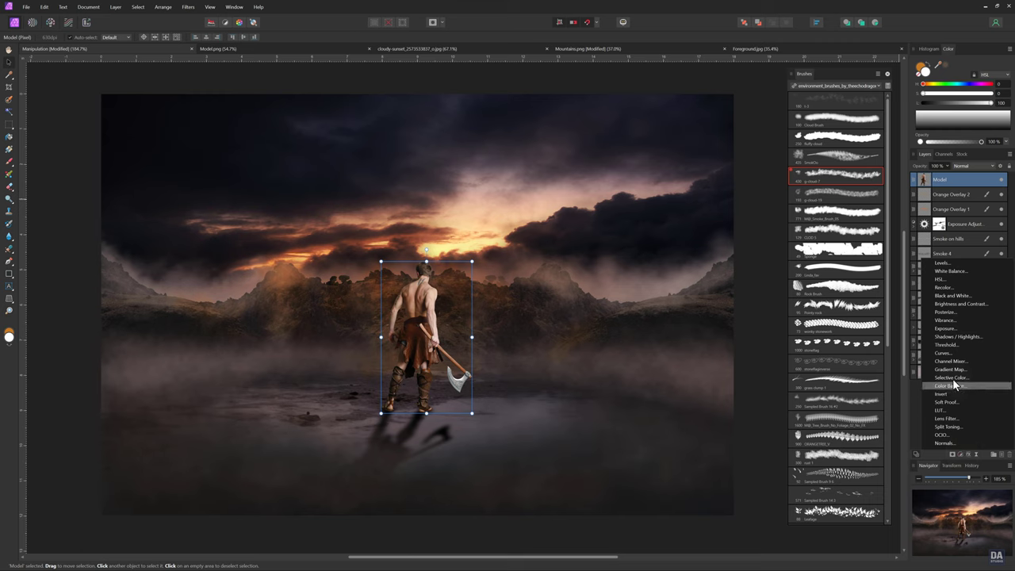
left_click(955, 305)
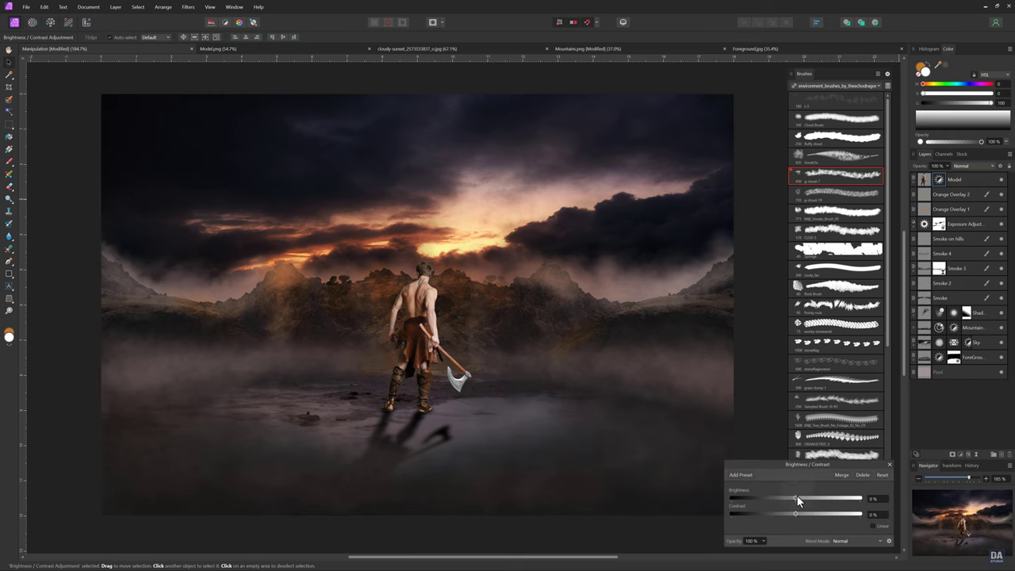
left_click_drag(795, 499, 781, 501)
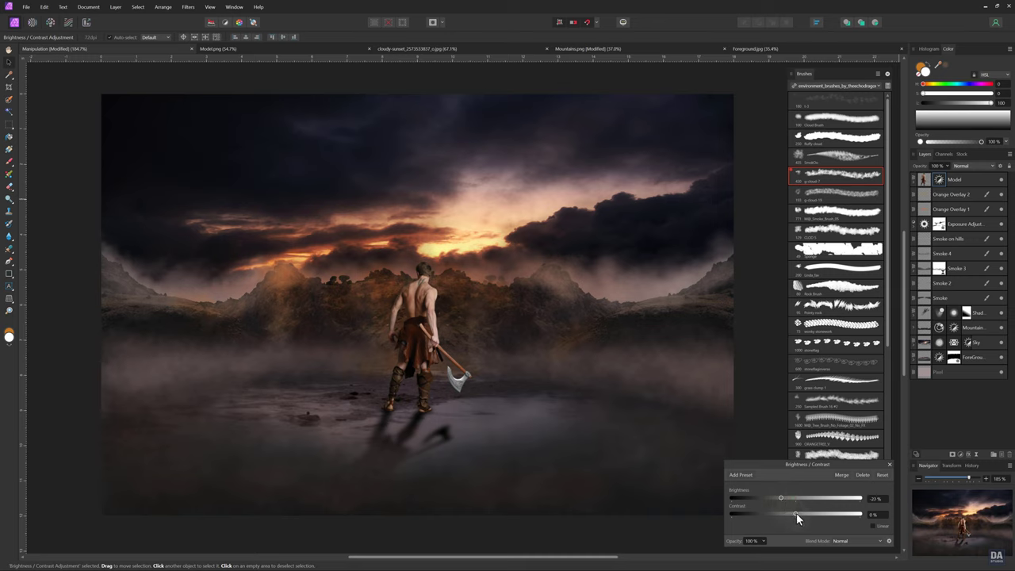
left_click_drag(795, 513, 806, 514)
left_click_drag(781, 499, 785, 502)
left_click(890, 465)
left_click(762, 458)
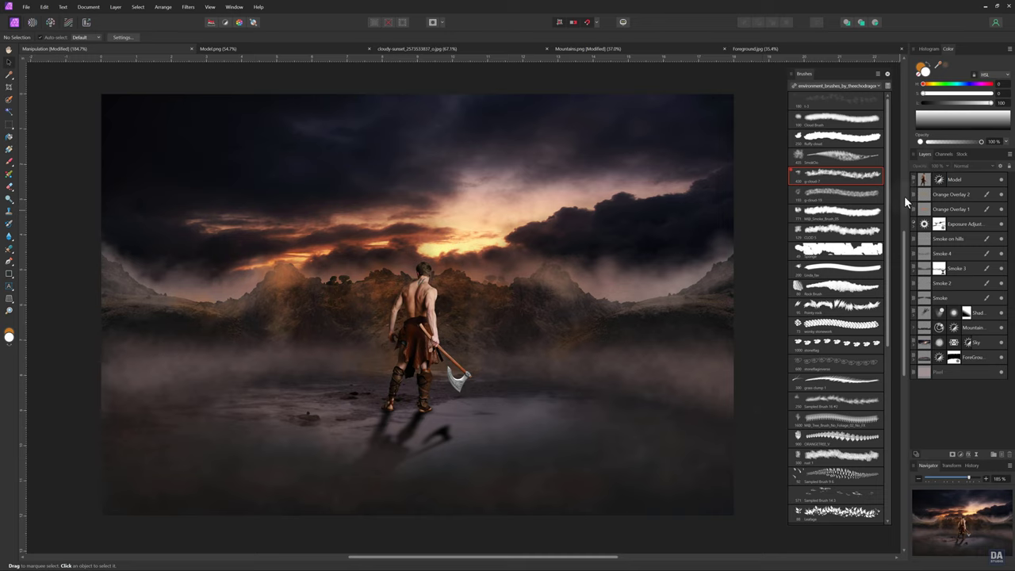
Fill a new pixel layer with 50% grey in the shape of the model.
left_click(923, 181, "ctrl")
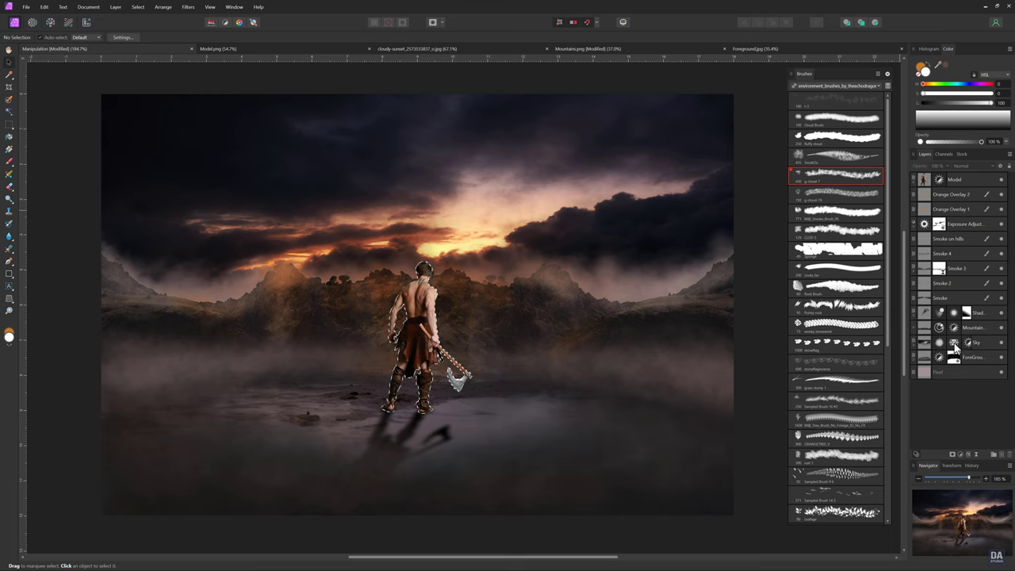
left_click(999, 456)
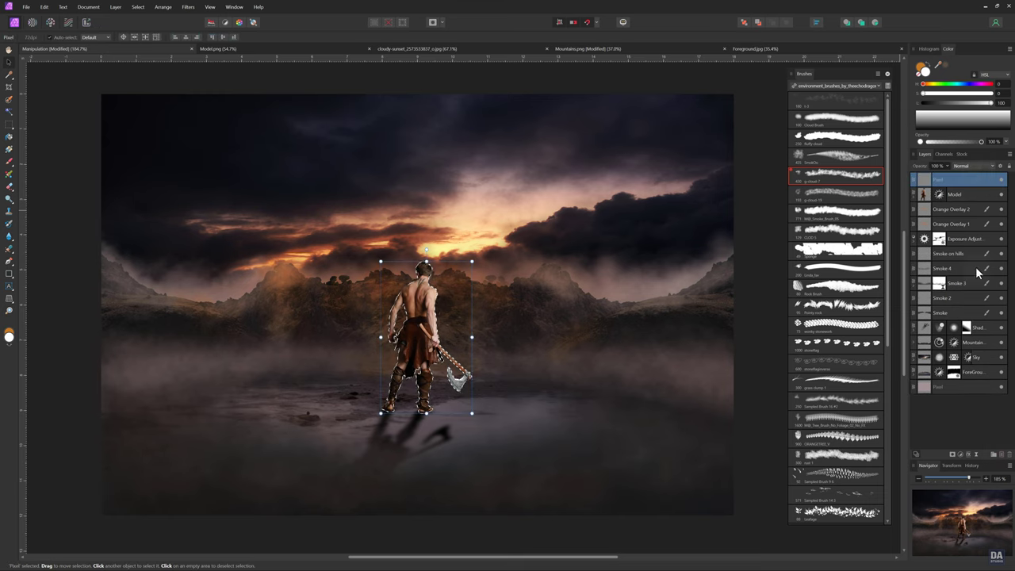
left_click(1002, 103)
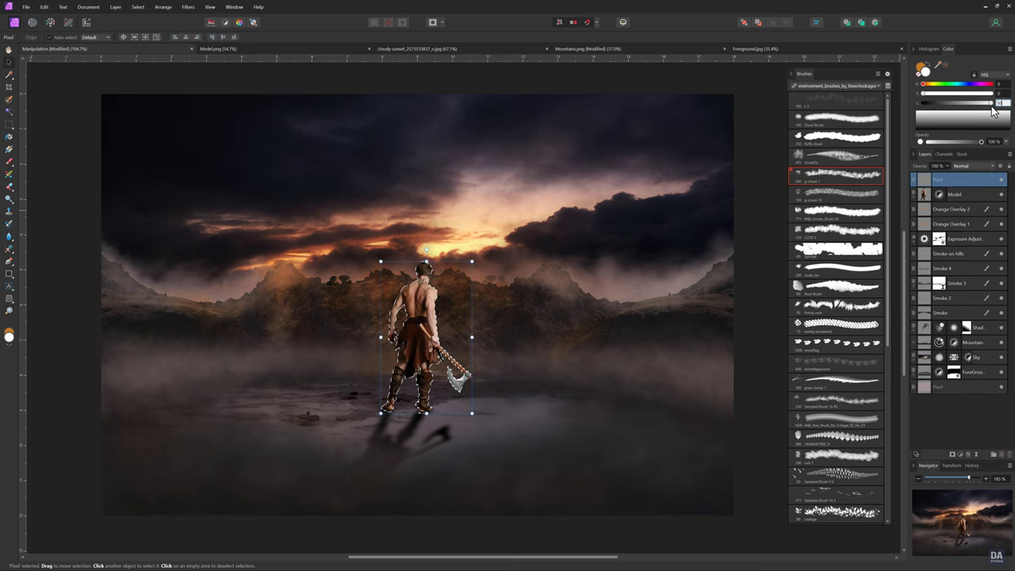
type("50")
key("Return")
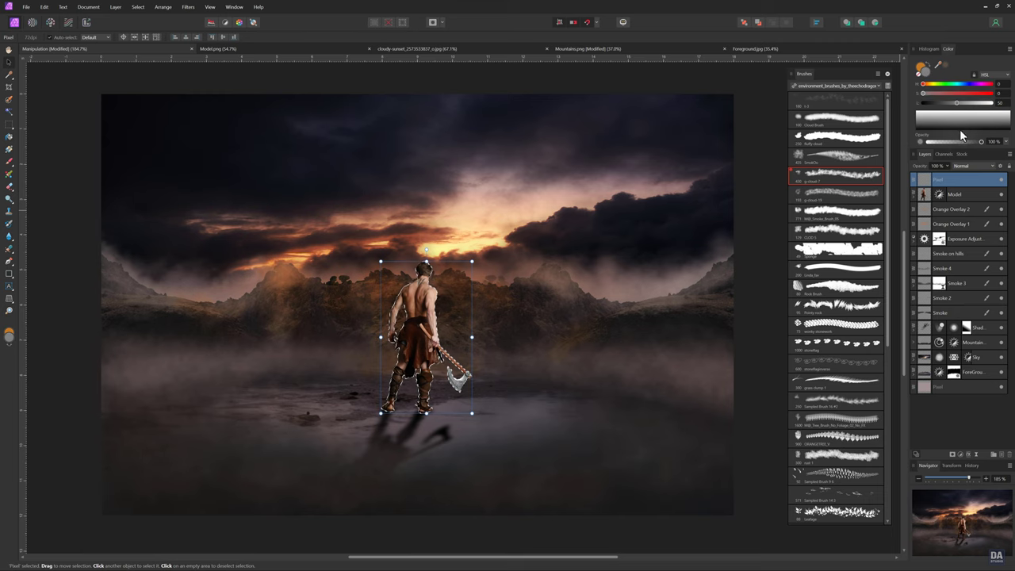
left_click(10, 139)
left_click(404, 327)
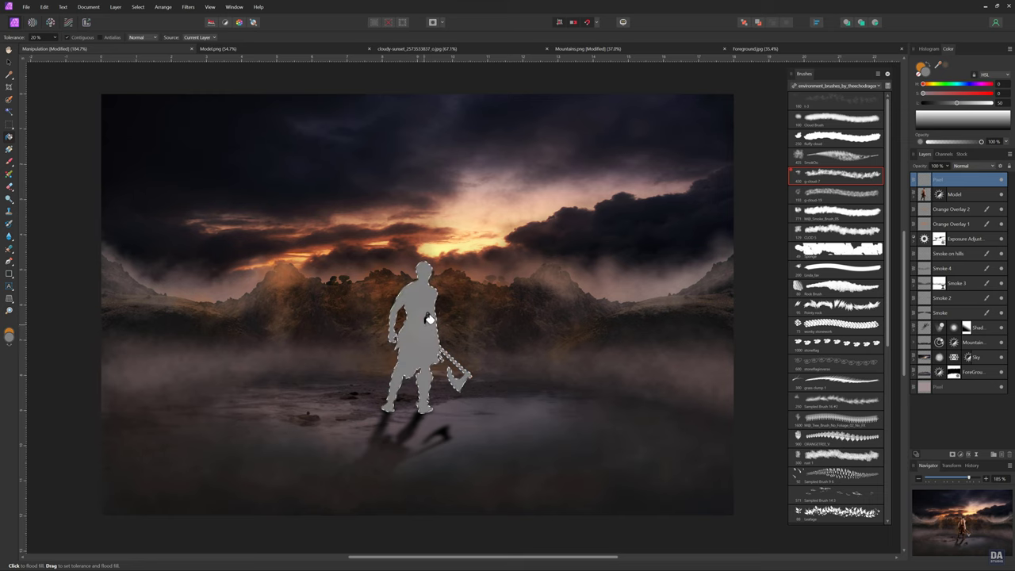
key("ctrl+d")
Set the grey layer's blend mode to Overlay.
left_click_drag(428, 342, 532, 328)
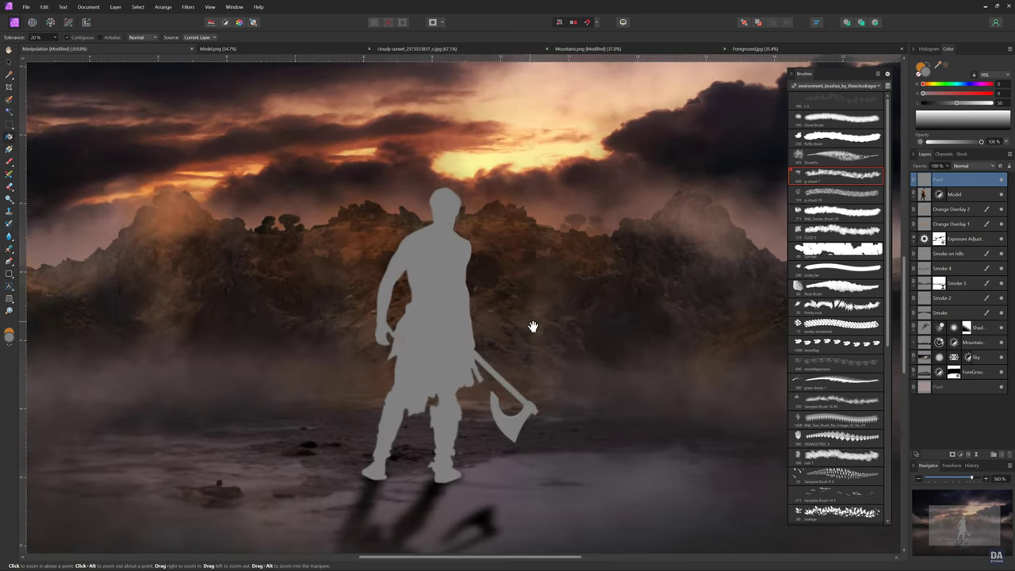
key("v")
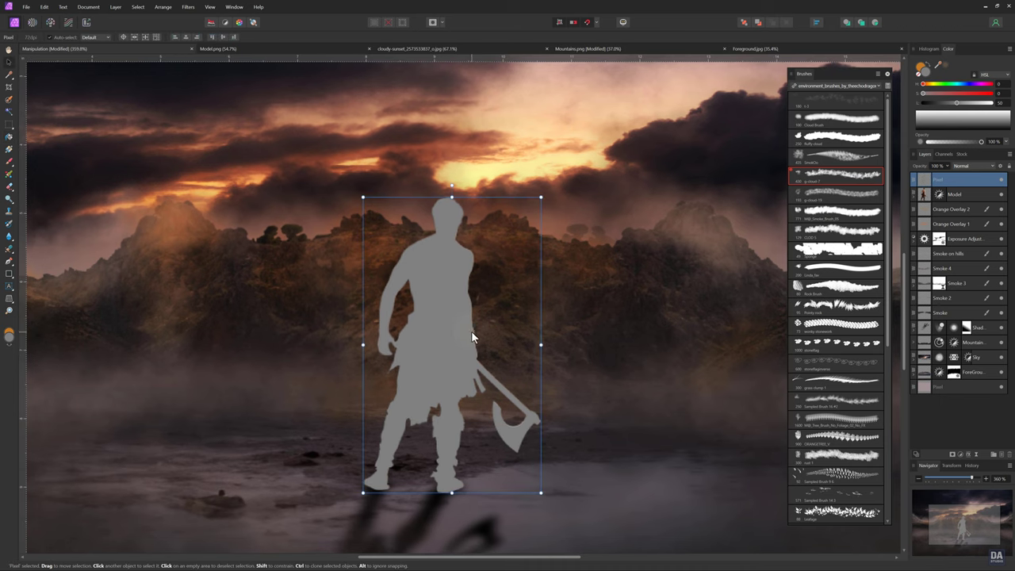
left_click(963, 167)
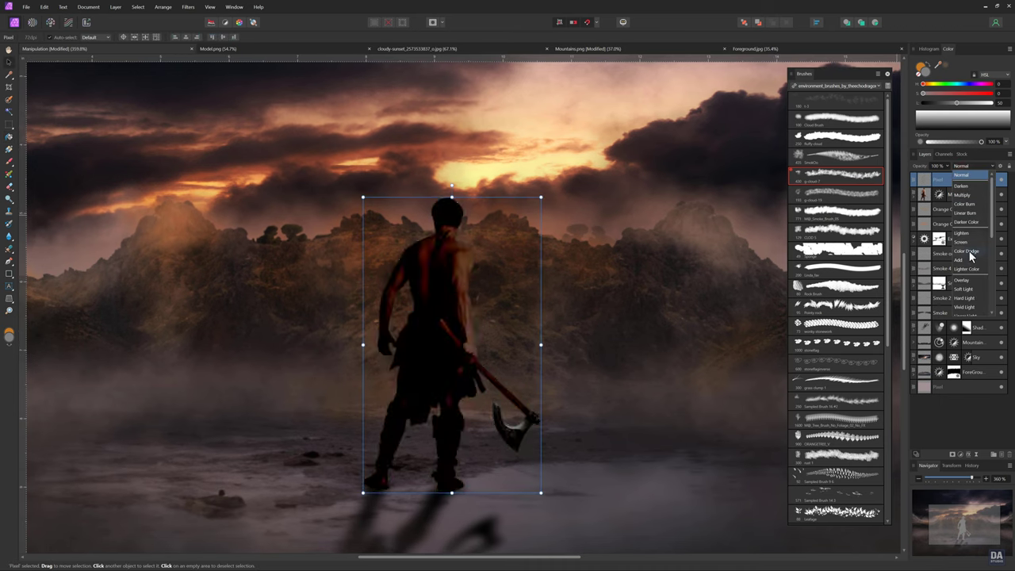
left_click(961, 281)
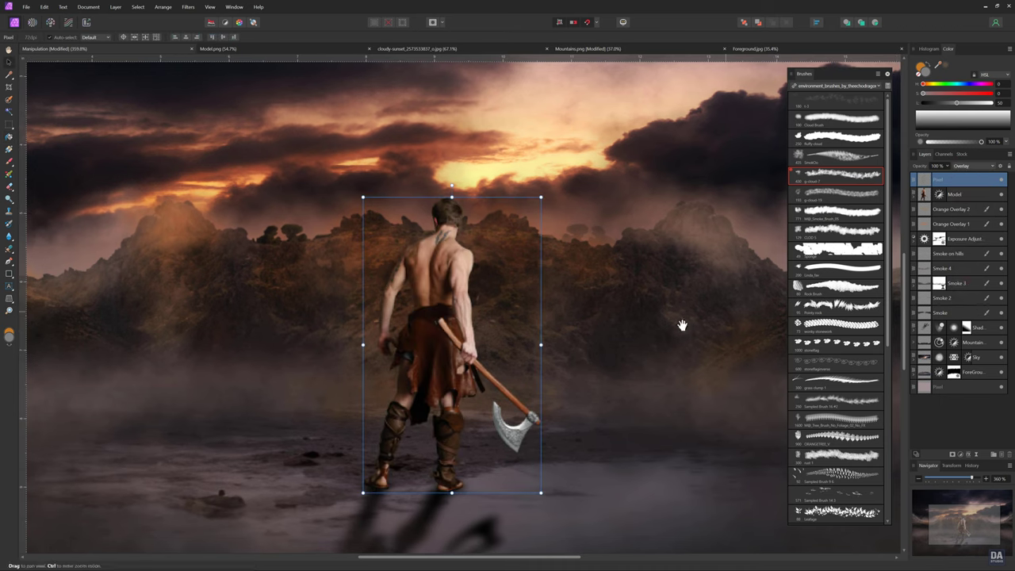
left_click_drag(680, 325, 441, 334)
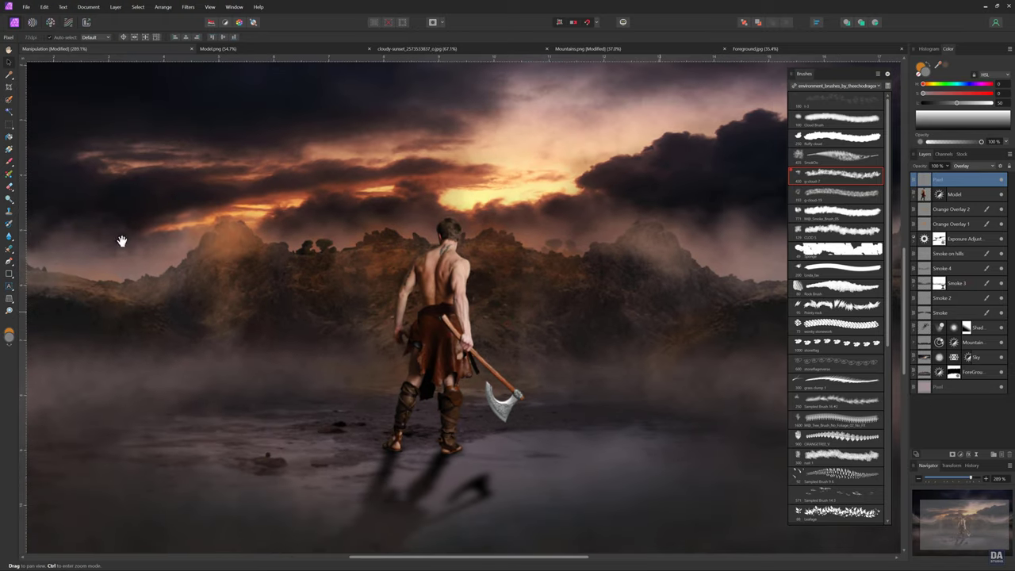
key("v")
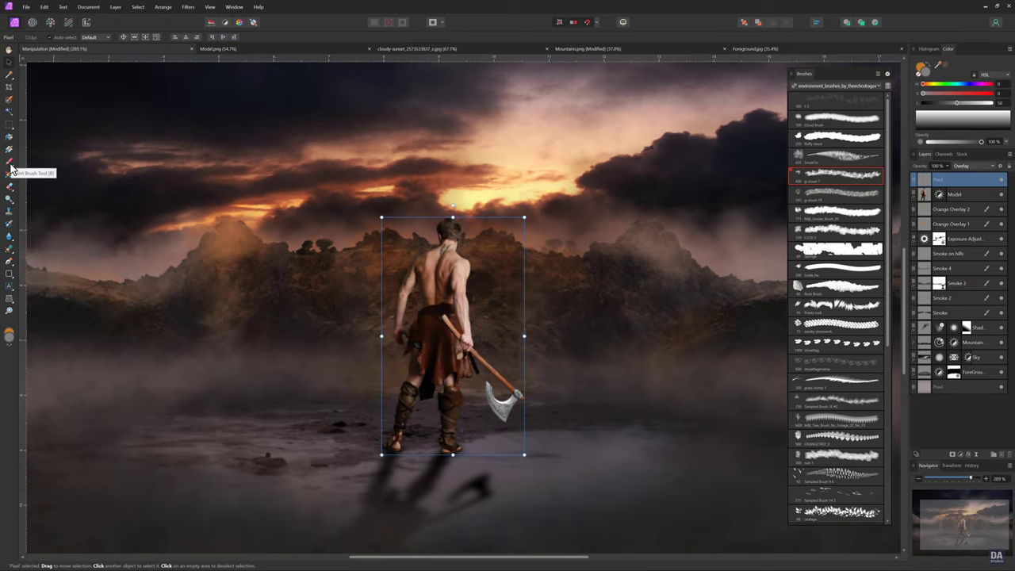
left_click(12, 207)
With the Burn Brush, darken the left knee, feet and both boots.
left_click(35, 213)
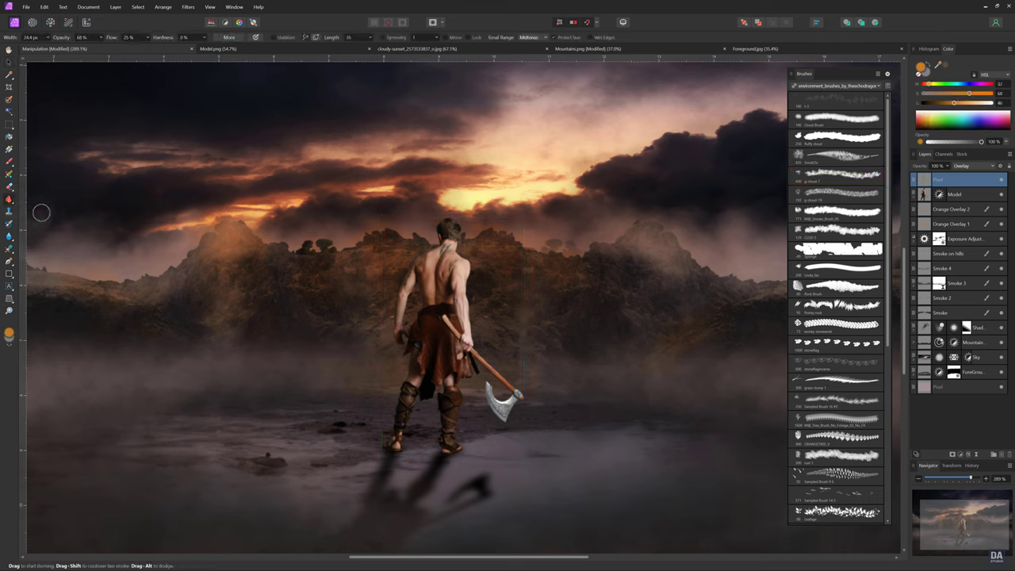
key("bracketright")
key("bracketright")
key("bracketleft")
key("bracketleft")
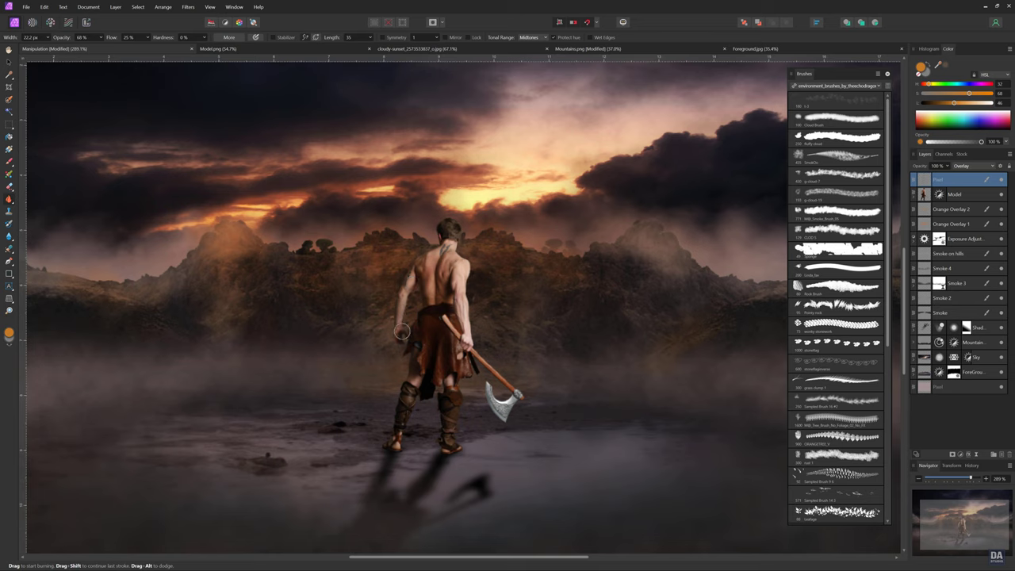
key("bracketleft")
key("bracketright")
key("bracketright")
key("bracketright")
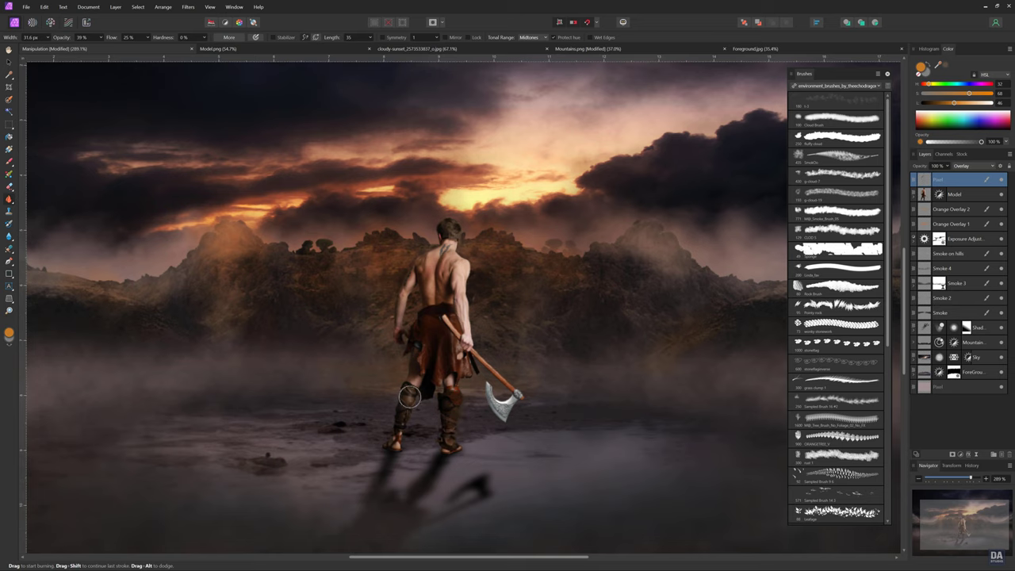
left_click_drag(414, 390, 400, 440)
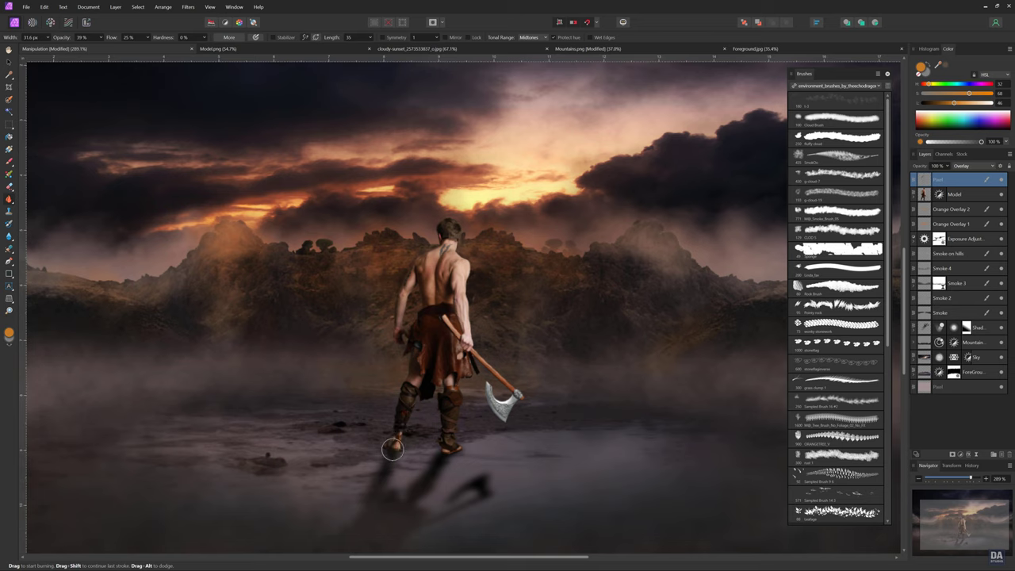
left_click_drag(446, 448, 463, 414)
Burn darker shading over the head, neck and down the back.
key("bracketleft")
key("bracketleft")
key("bracketleft")
key("bracketright")
key("bracketright")
left_click_drag(447, 230, 444, 244)
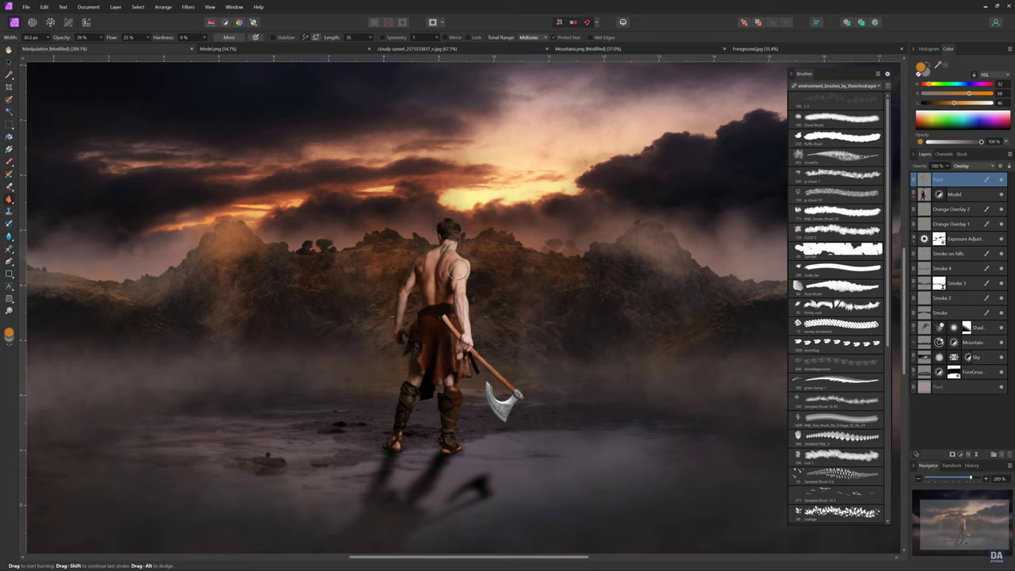
left_click_drag(444, 244, 459, 307)
key("bracketleft")
key("bracketleft")
Burn more shading down the back to the hip, and over the left foot and axe hand.
scroll(469, 376, "up", 2)
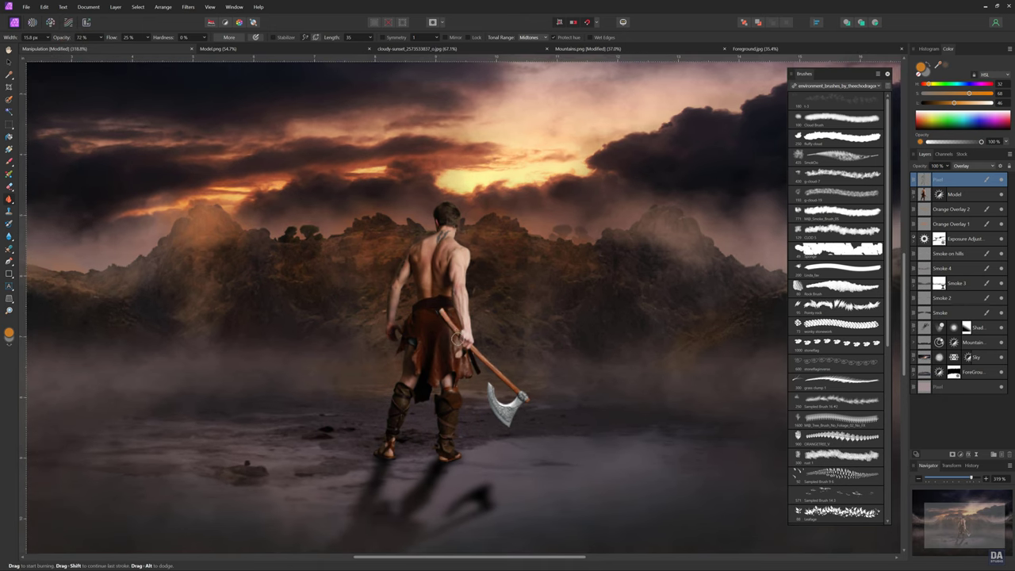
key("bracketleft")
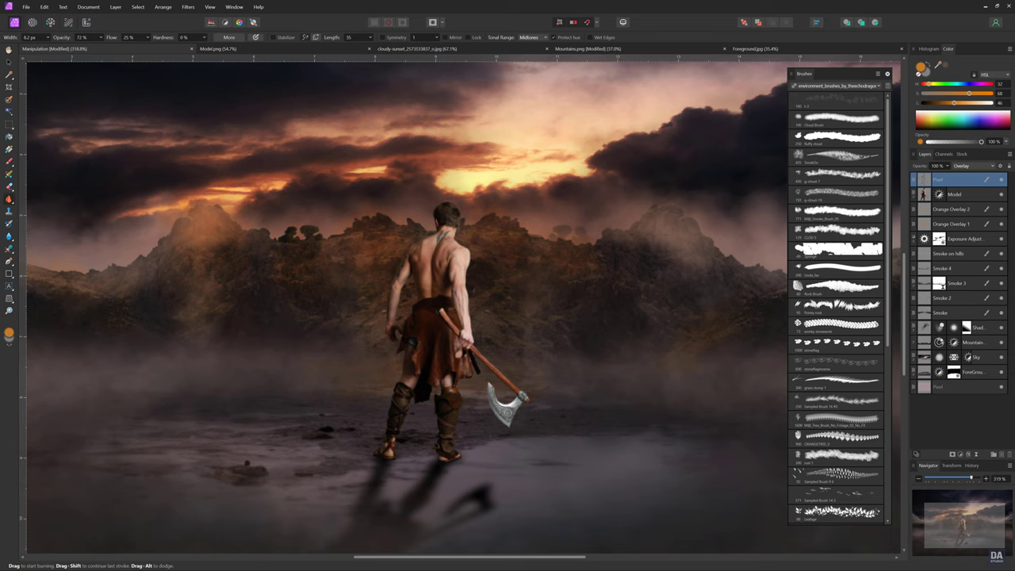
key("bracketright")
key("bracketright")
key("bracketright")
mouse_move(441, 262)
left_mouse_down()
mouse_move(454, 298)
mouse_move(449, 262)
mouse_move(457, 326)
mouse_move(446, 216)
mouse_move(458, 225)
mouse_move(442, 213)
mouse_move(418, 378)
mouse_move(424, 398)
mouse_move(441, 371)
mouse_move(446, 458)
mouse_move(387, 442)
left_mouse_up()
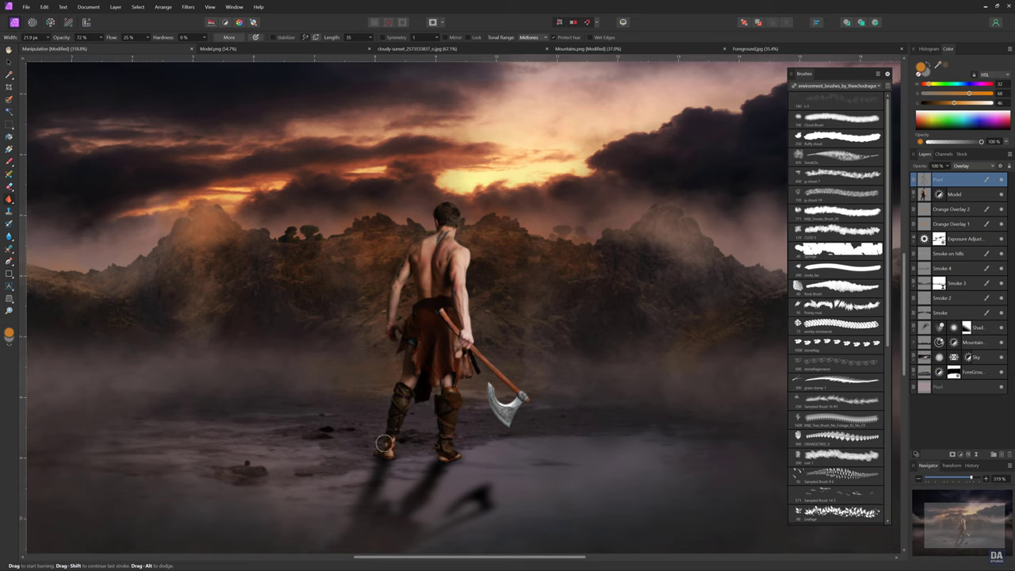
mouse_move(466, 333)
left_mouse_down()
mouse_move(468, 350)
mouse_move(407, 349)
left_mouse_up()
key("z")
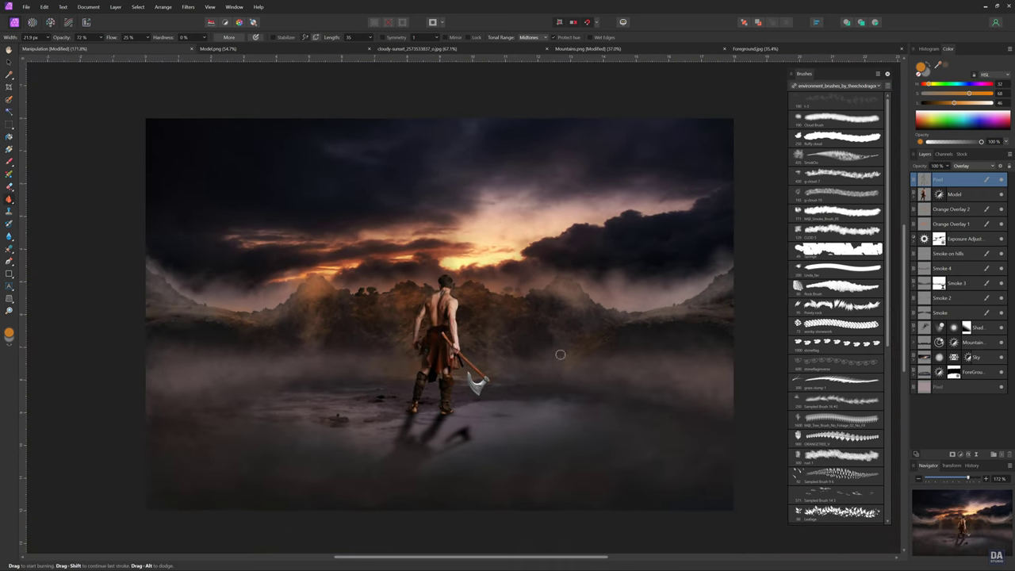
left_click(1001, 181)
left_click(1001, 181)
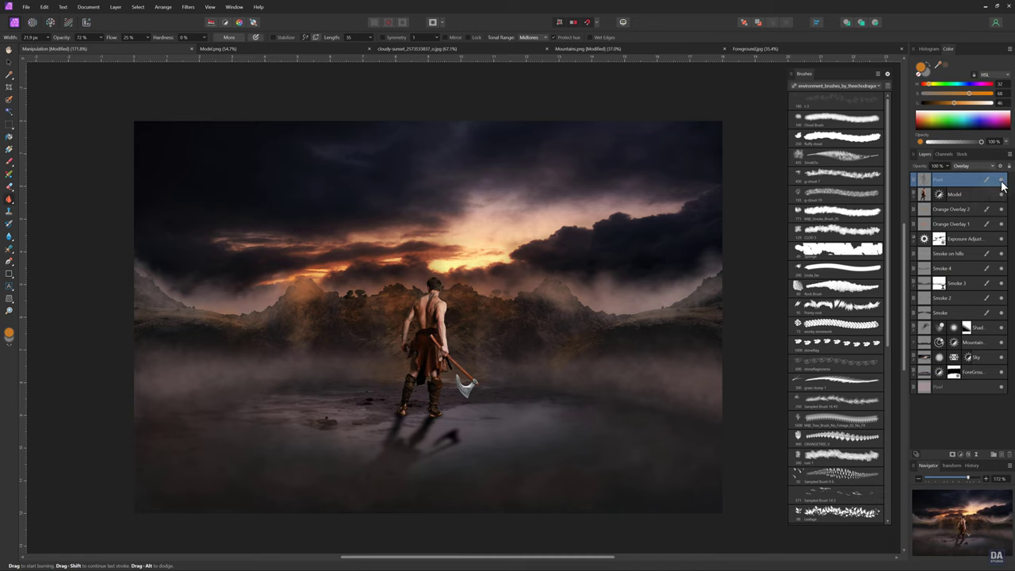
left_click(1000, 181)
left_click(1000, 182)
key("v")
key("z")
scroll(758, 329, "up", 1)
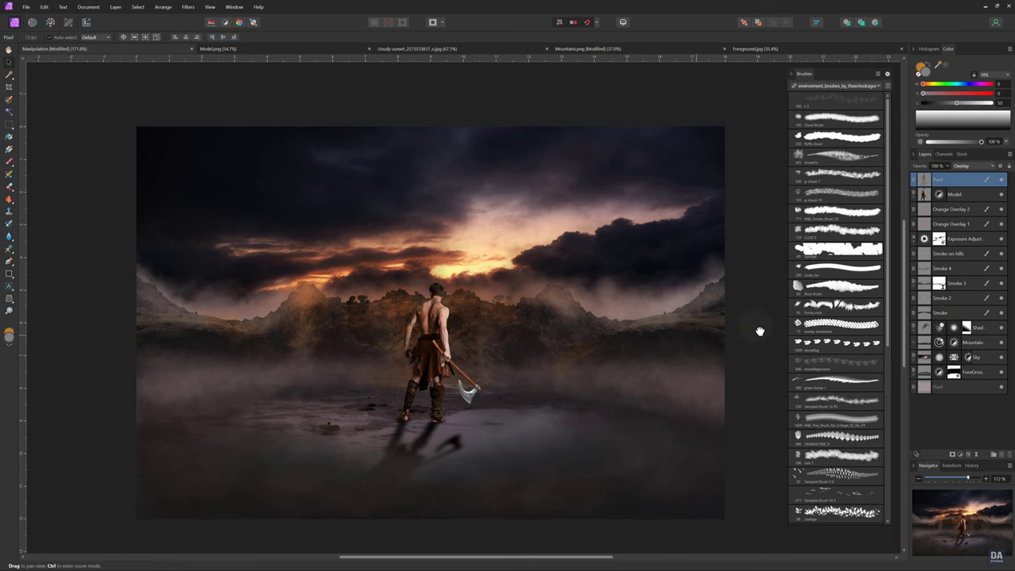
scroll(729, 332, "up", 1)
scroll(714, 339, "up", 1)
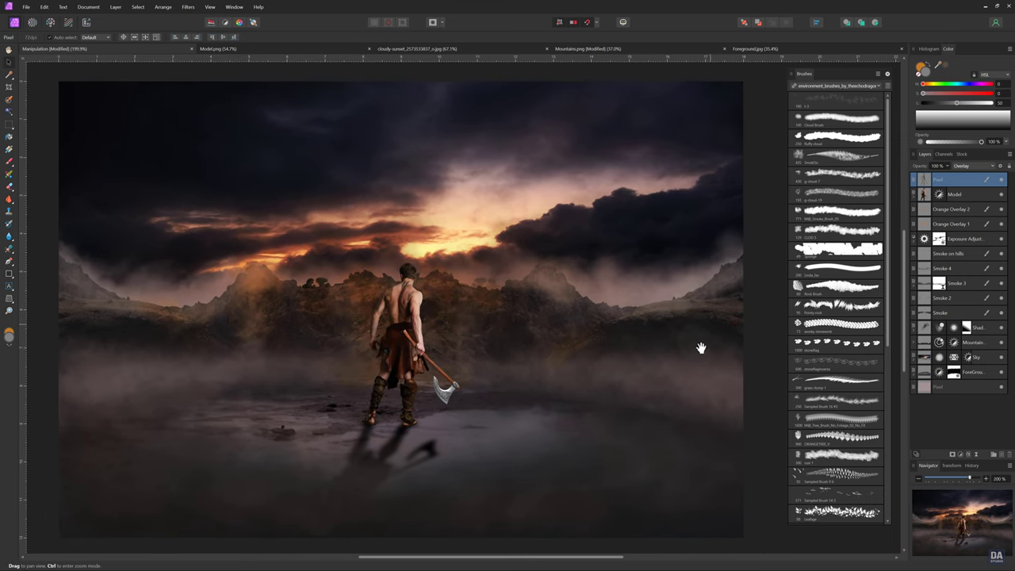
scroll(688, 349, "up", 1)
key("v")
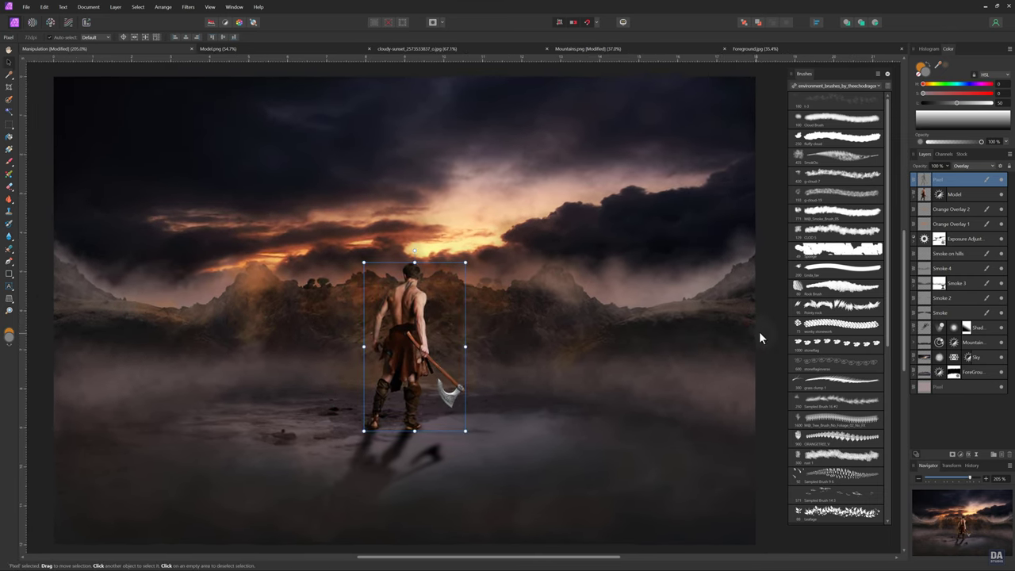
left_click(766, 330)
left_click(777, 354)
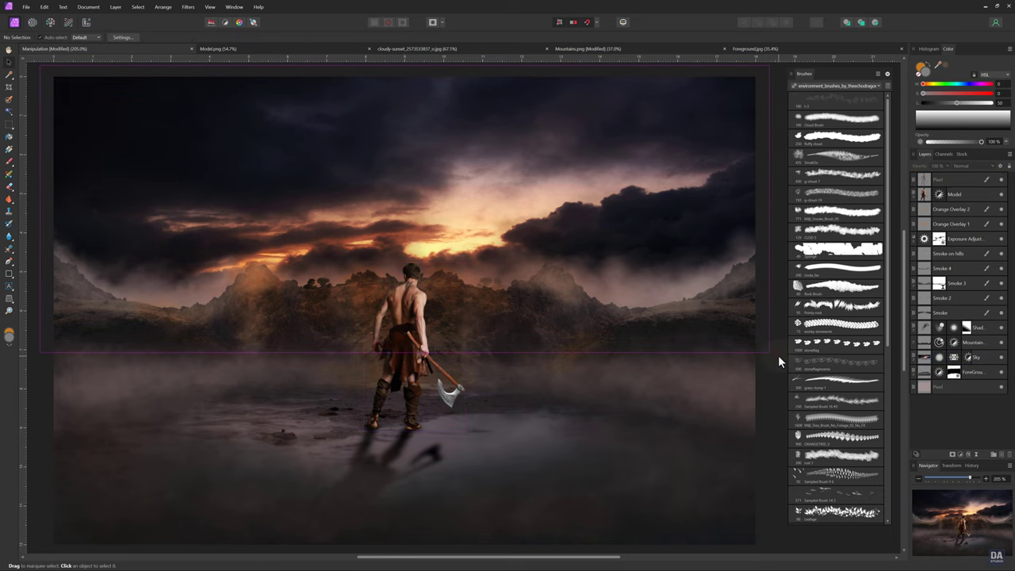